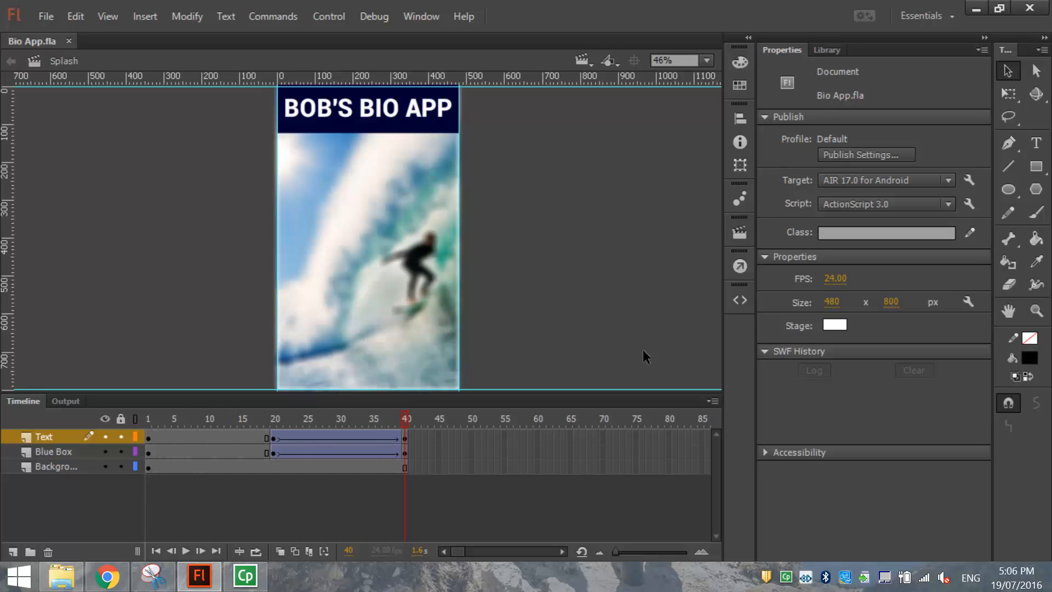
Switch to the Contents scene and play it so the photo and menu buttons animate in.
click(587, 66)
click(593, 97)
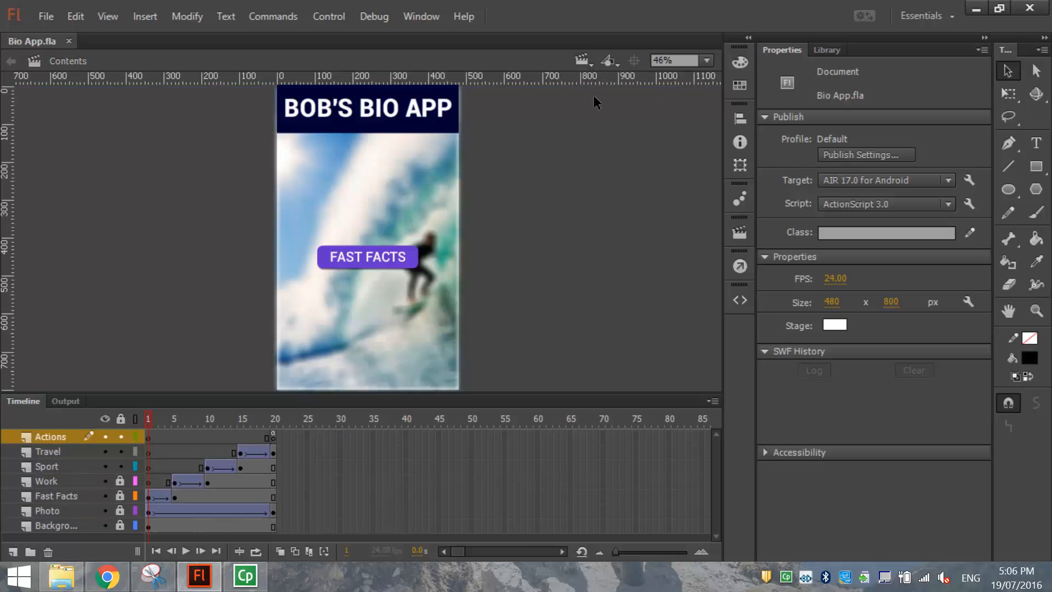
key(Return)
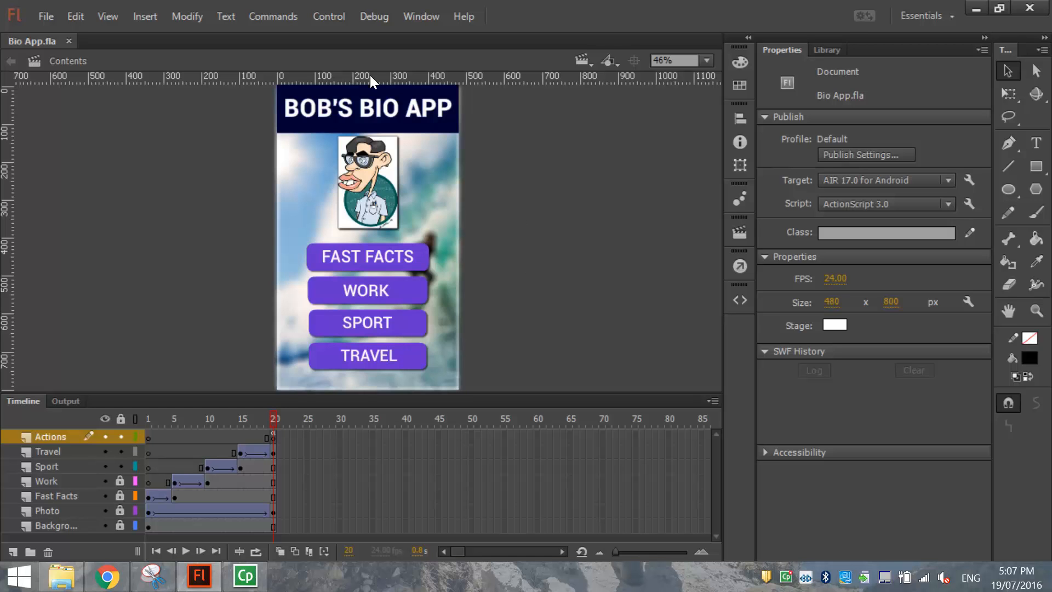
click(429, 22)
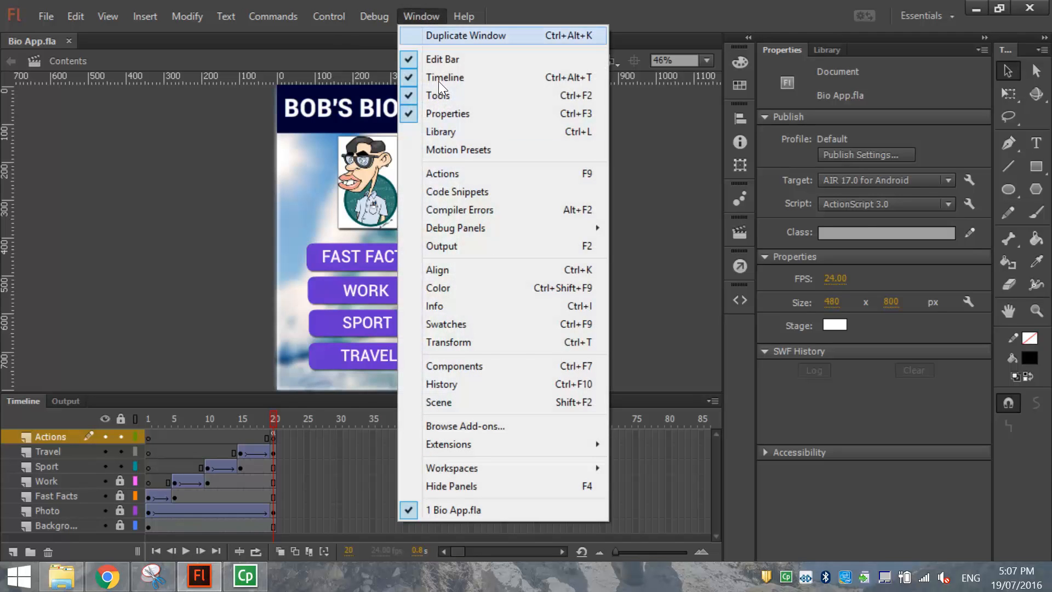
In the Scene panel, add a new scene named Facts.
click(478, 403)
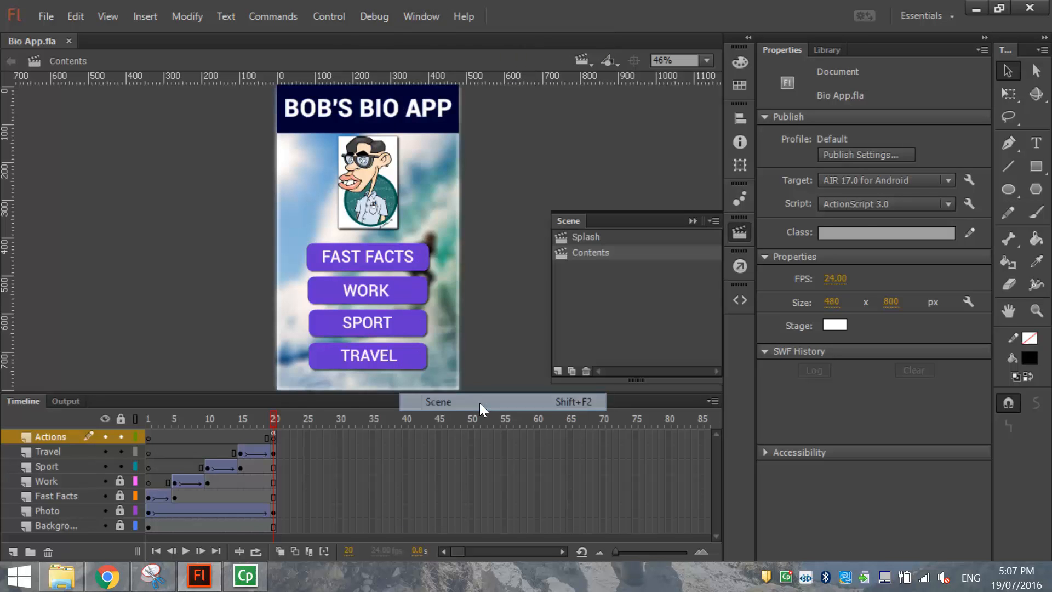
click(616, 235)
click(615, 247)
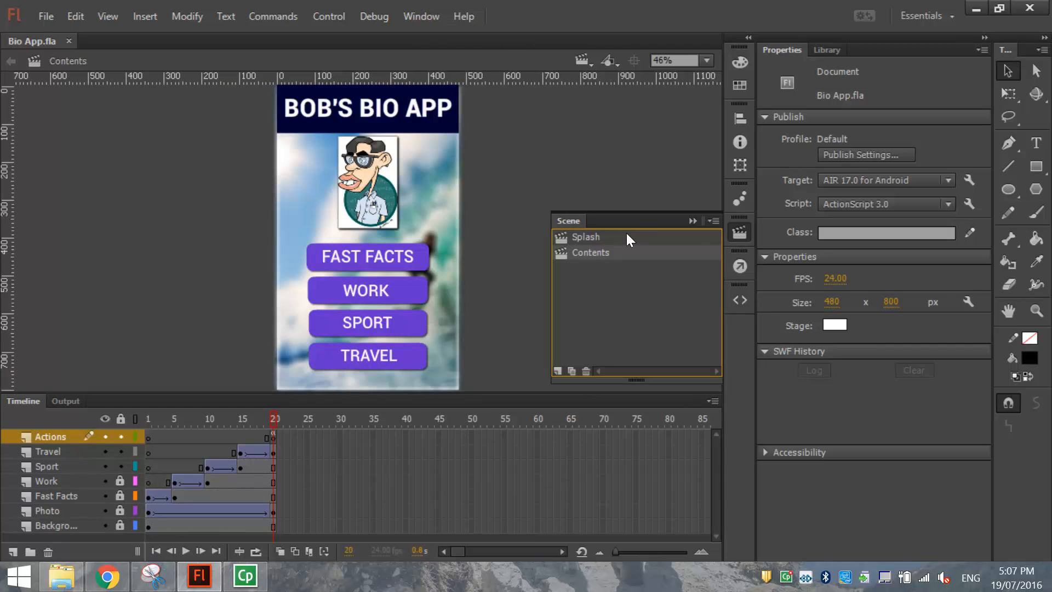
click(558, 372)
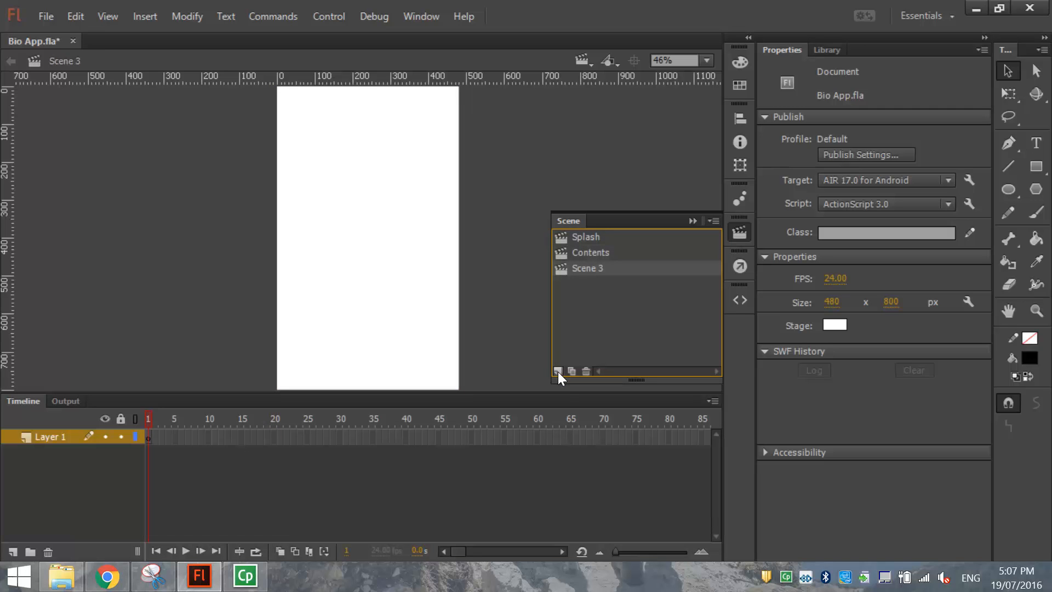
double_click(584, 269)
text(Facts)
key(Return)
Rename the Facts scene's layer to Background, then return to the Contents scene.
double_click(52, 438)
text(Background)
key(Return)
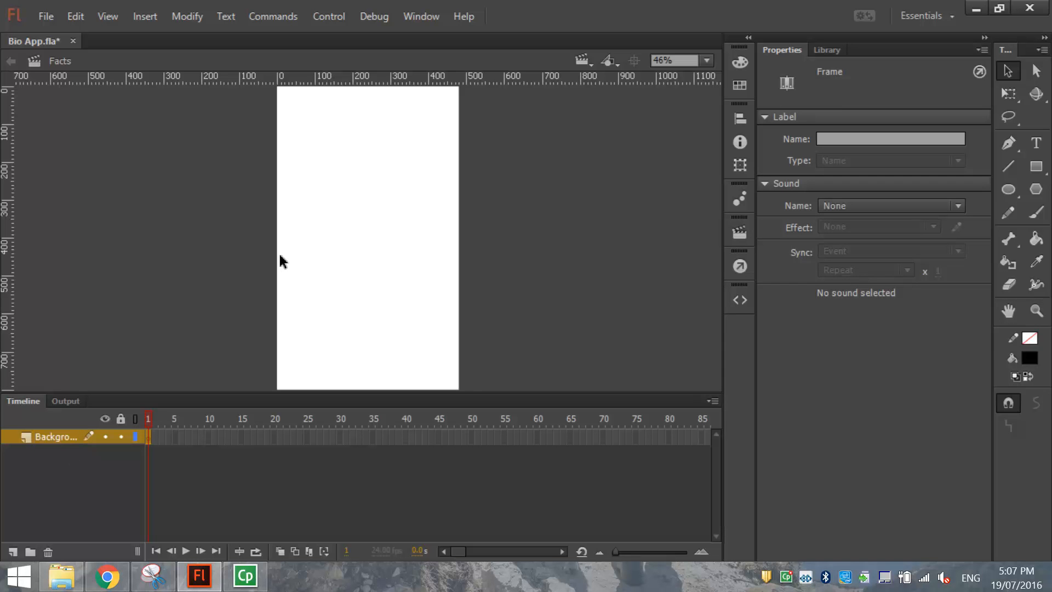
click(740, 232)
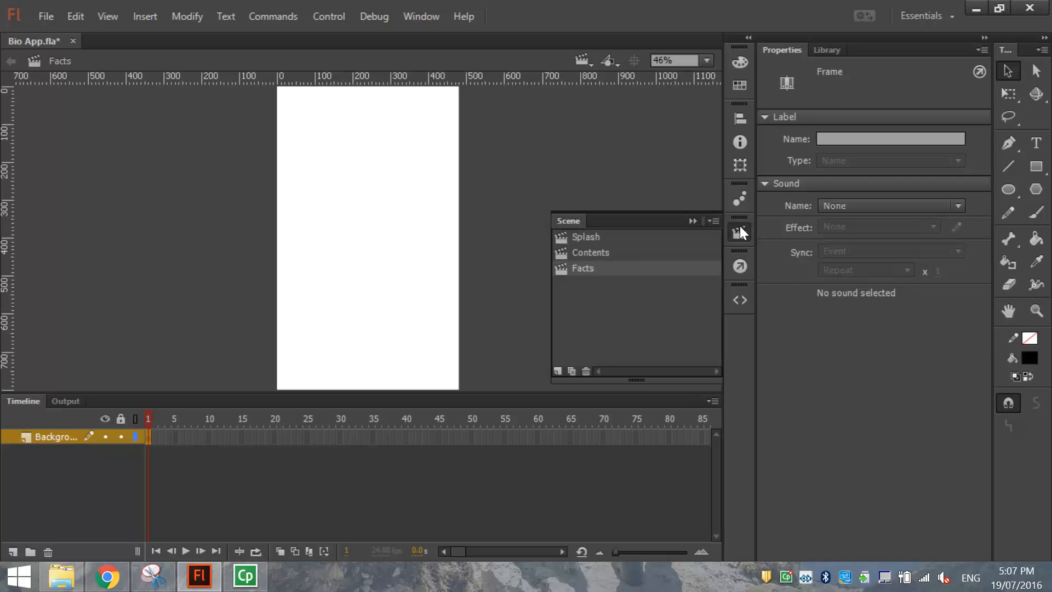
click(602, 252)
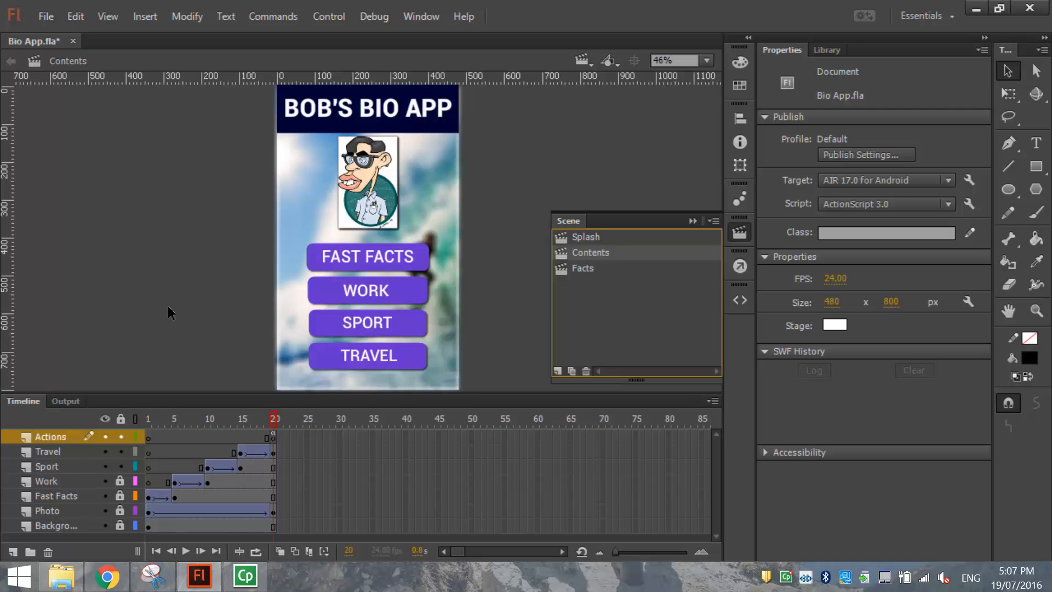
Lock all Contents layers and copy the Background layer's surfer artwork.
click(121, 419)
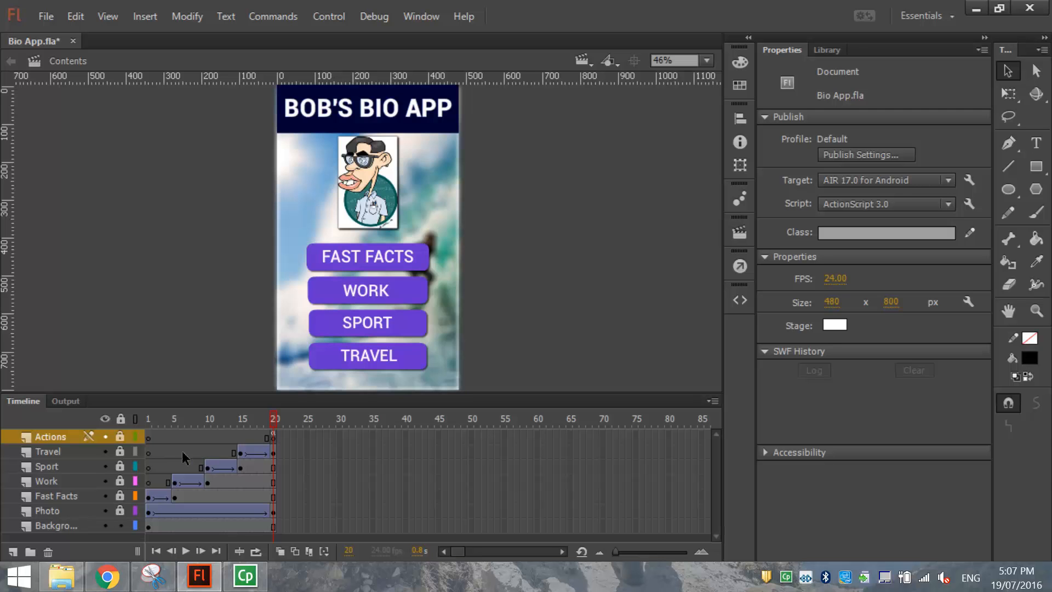
click(78, 524)
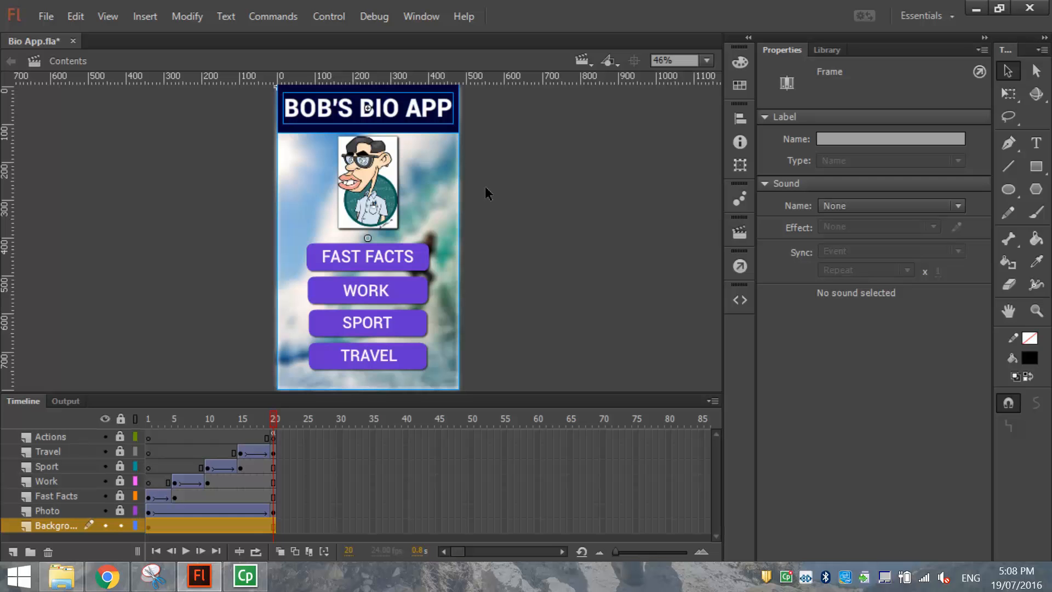
click(69, 9)
click(120, 98)
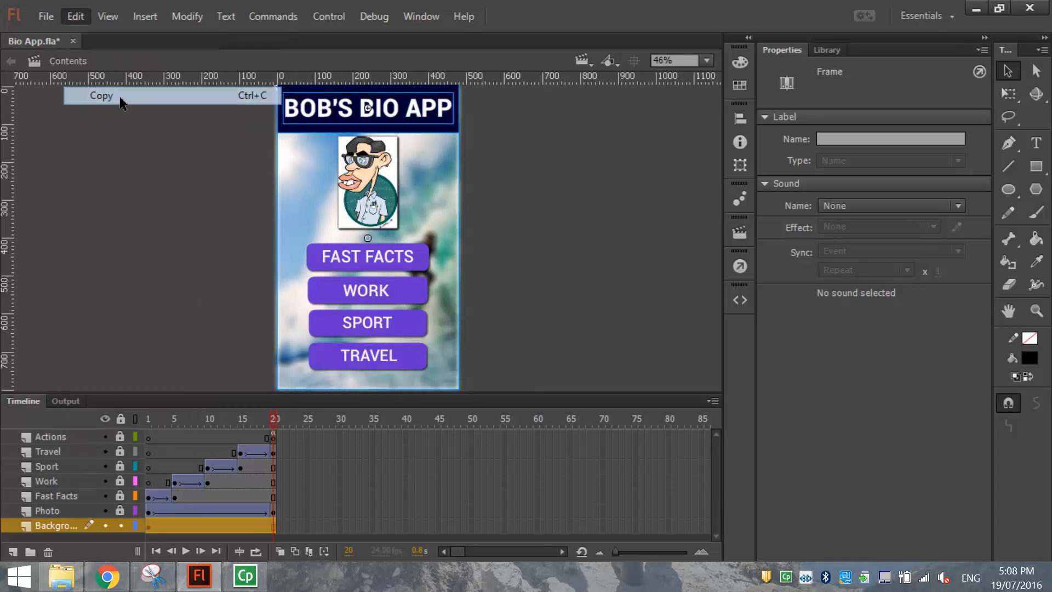
Paste the background in place into the Facts scene.
click(590, 64)
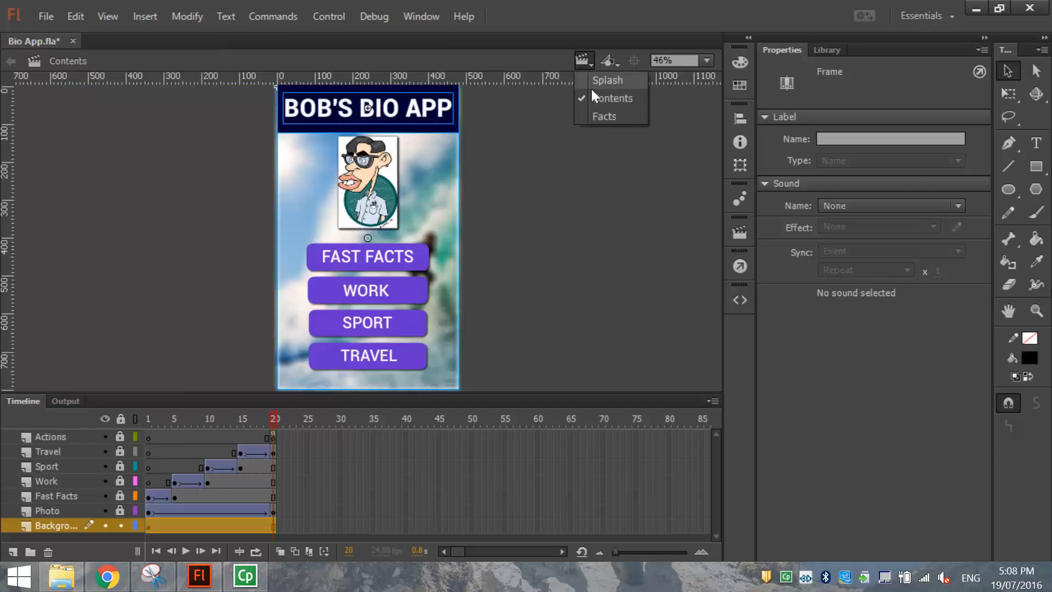
click(595, 118)
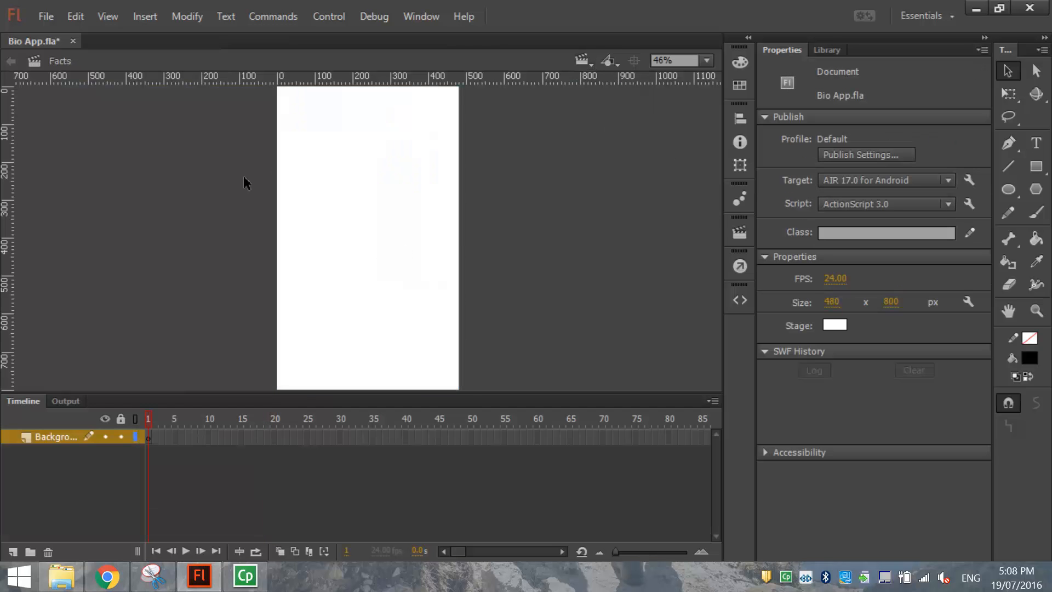
click(74, 14)
click(145, 133)
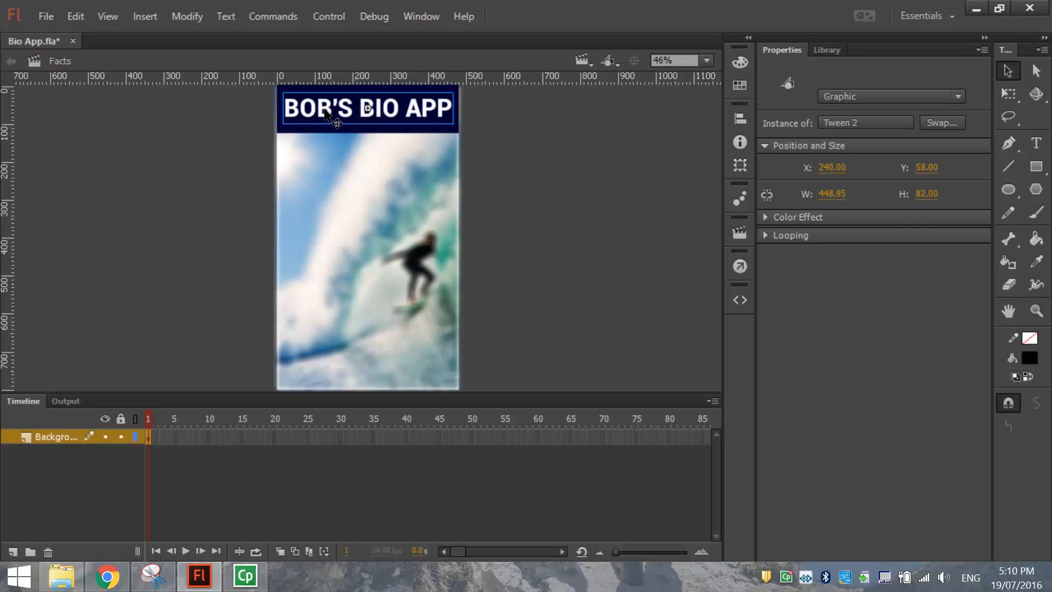
Replace the BOB'S BIO APP title with white FAST FACTS text in the dark header bar.
key(Delete)
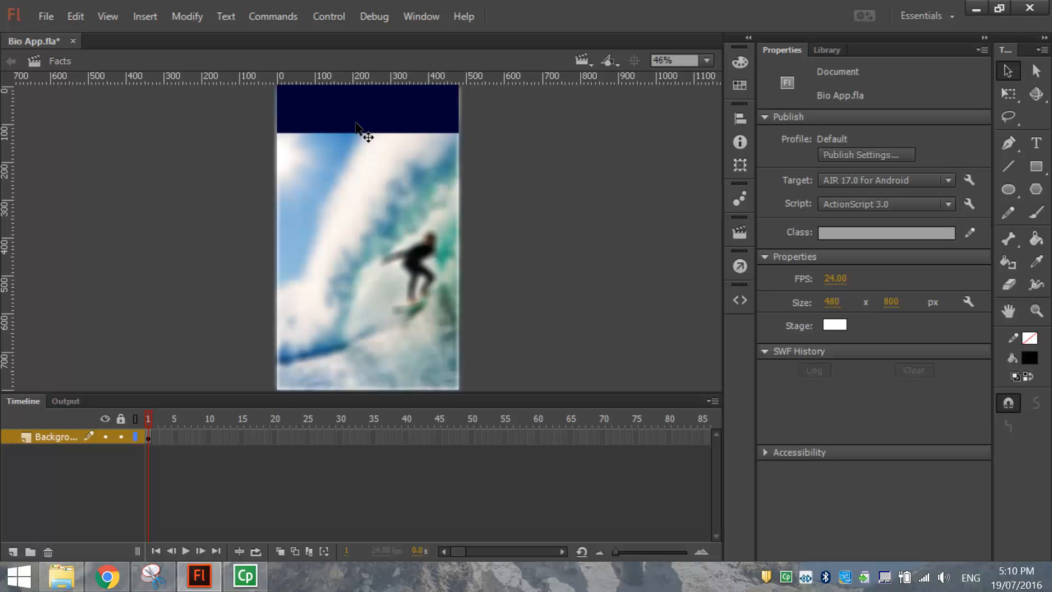
click(1036, 143)
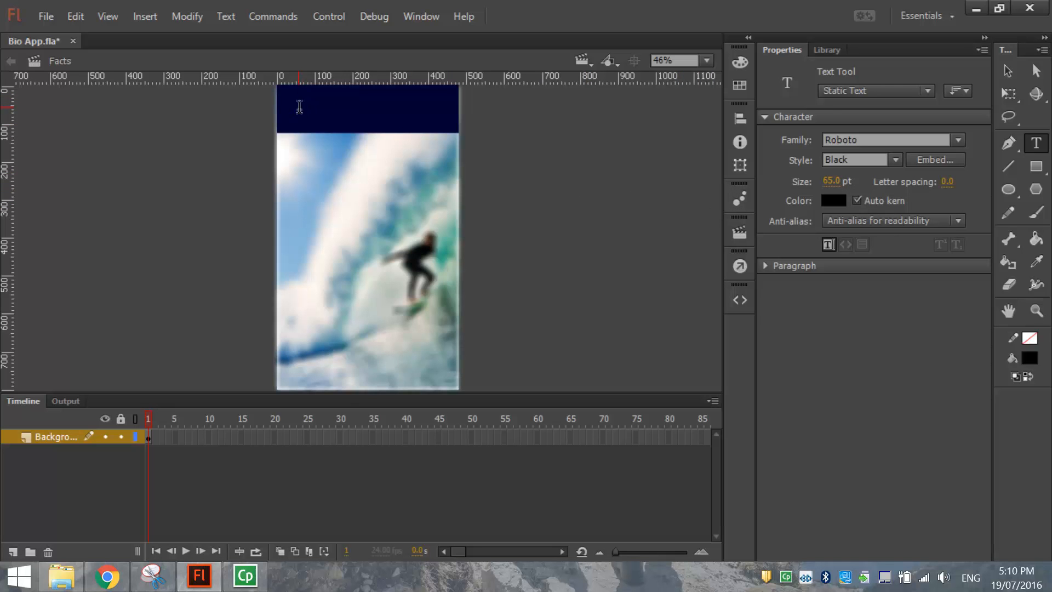
click(301, 109)
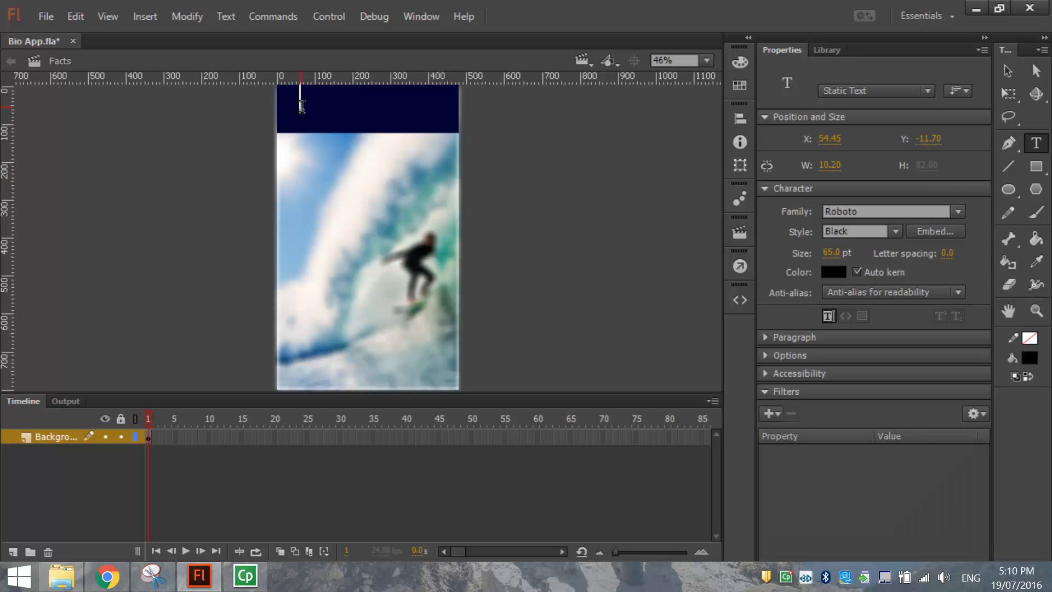
click(833, 272)
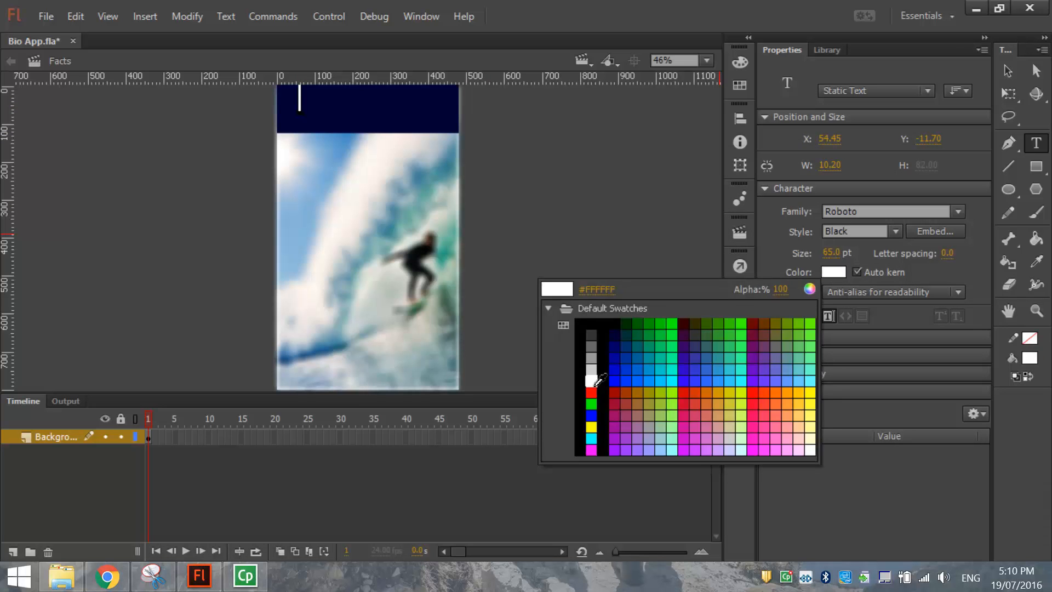
click(591, 381)
key(Escape)
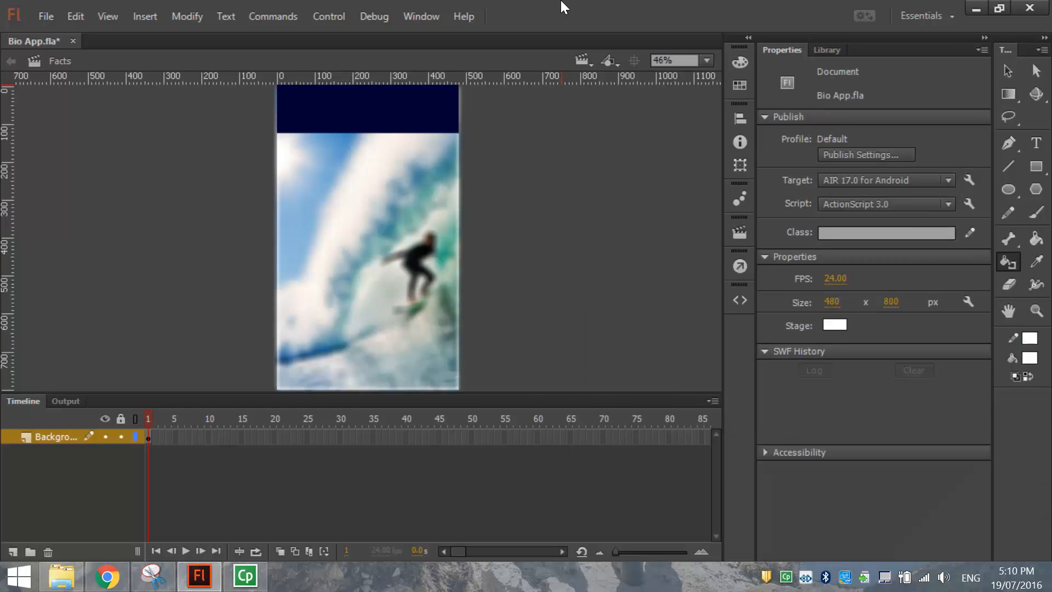
click(312, 105)
text(FAST FACTS)
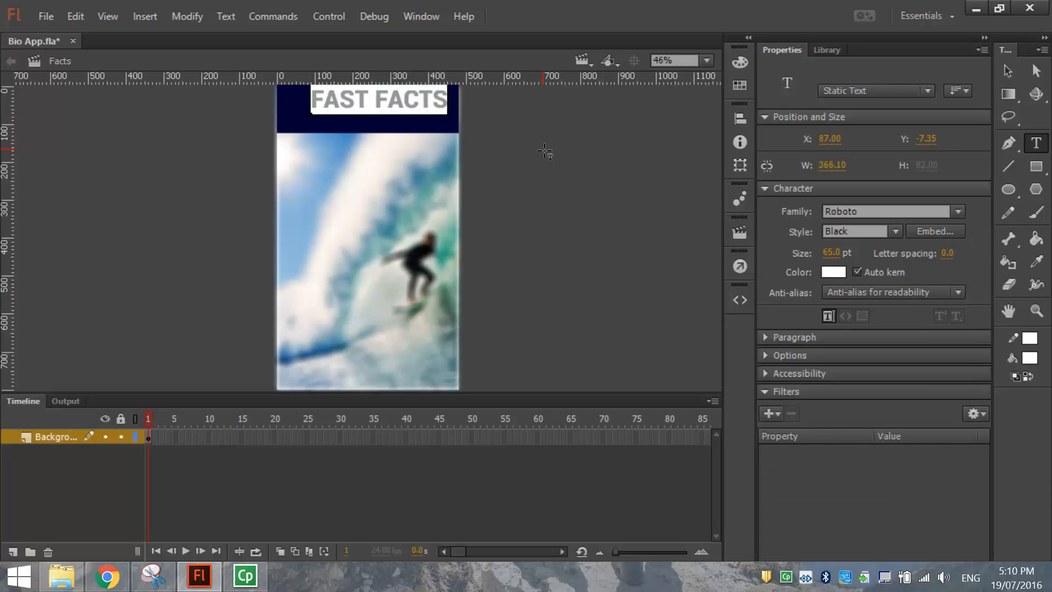
click(1008, 71)
drag(414, 114, 404, 117)
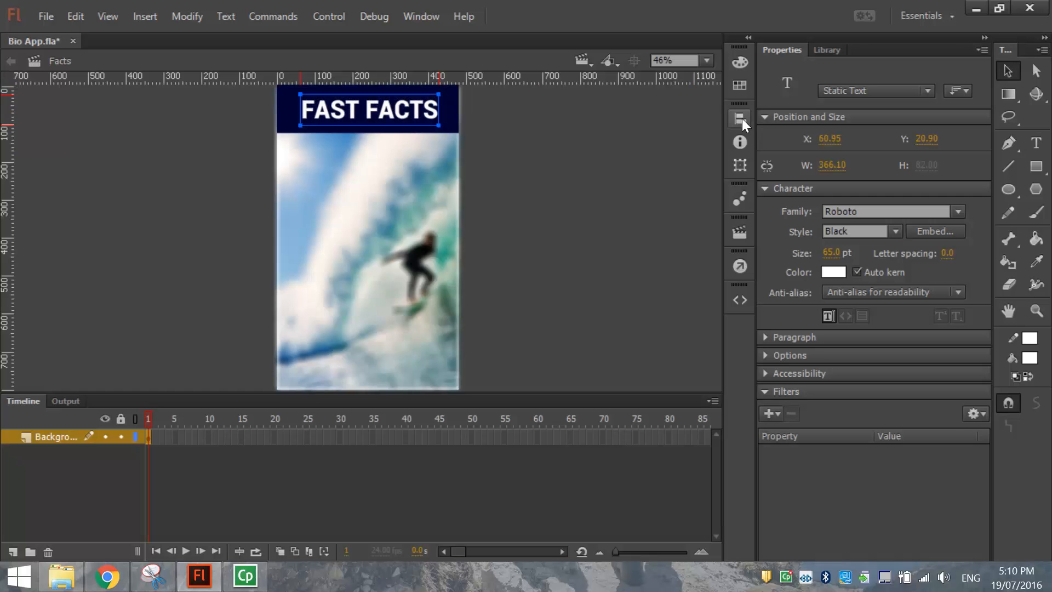
Centre FAST FACTS horizontally on the stage and nudge it slightly up in the header.
click(740, 117)
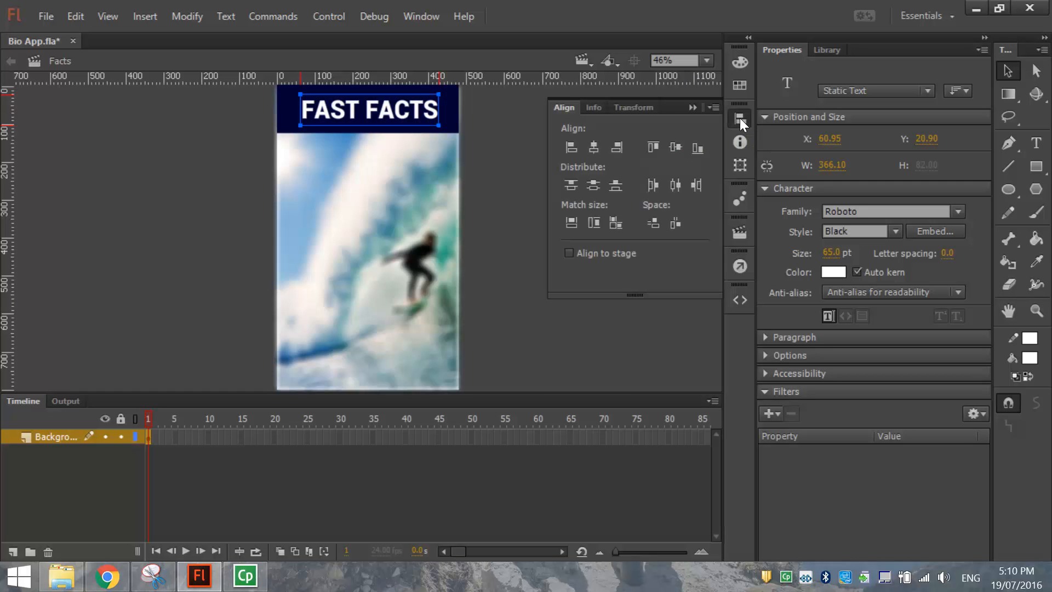
click(604, 255)
click(591, 146)
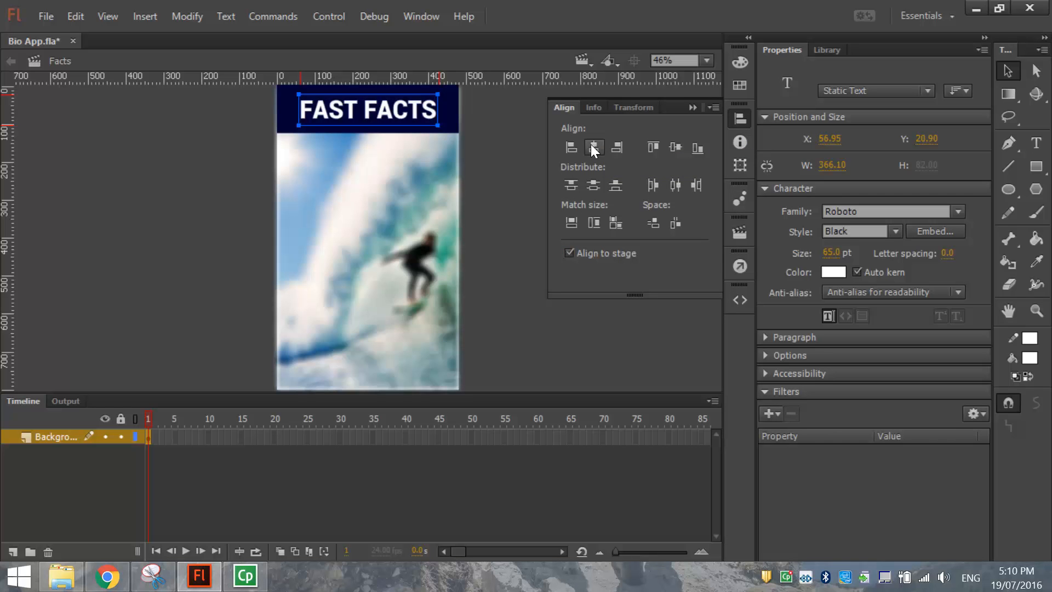
click(675, 147)
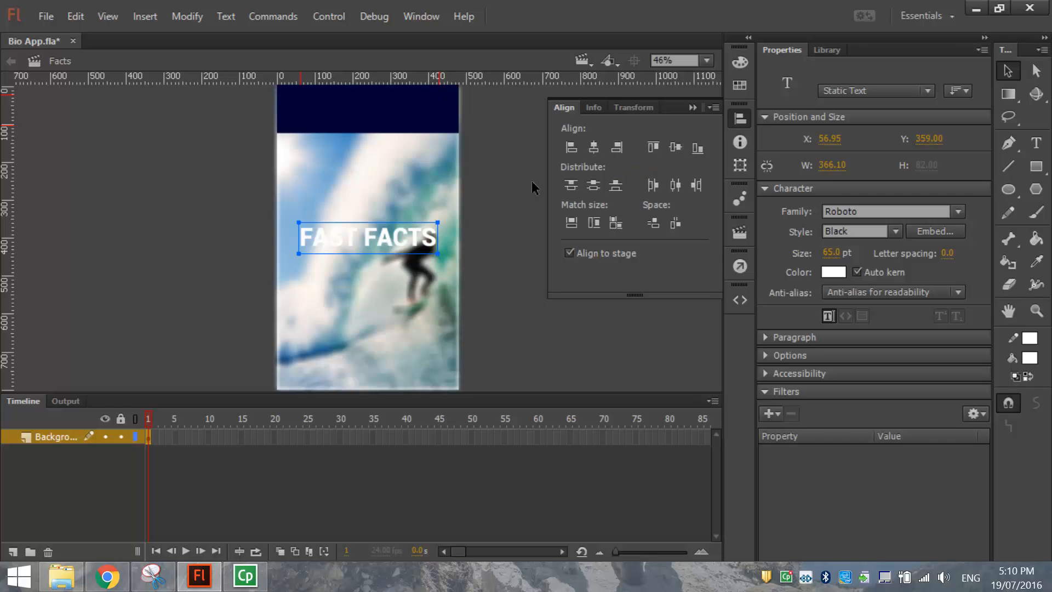
click(514, 185)
key(ctrl+z)
key(ctrl+z)
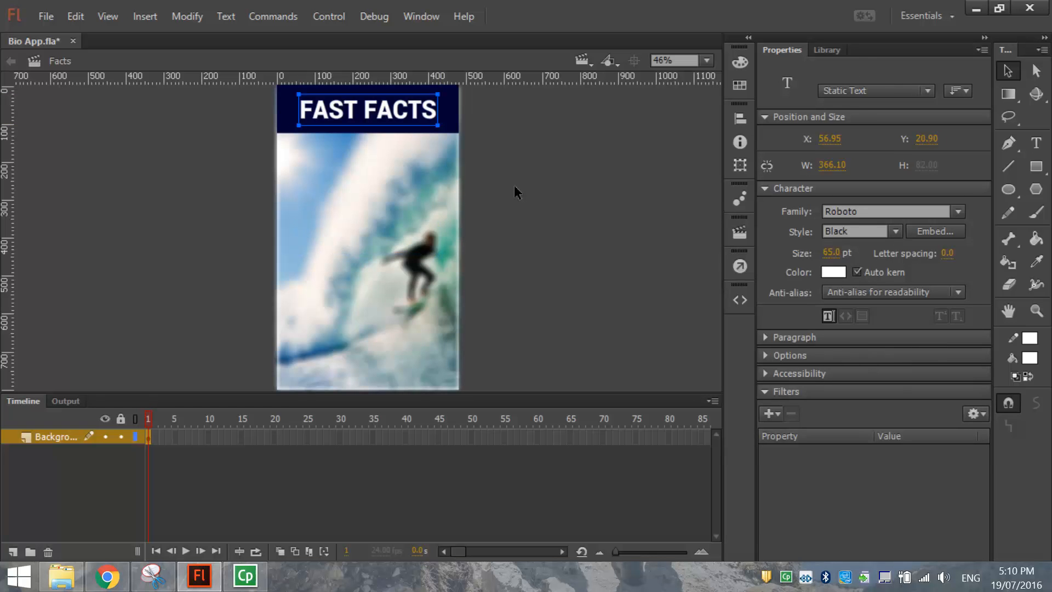
click(514, 185)
drag(346, 113, 346, 110)
key(ctrl+shift+a)
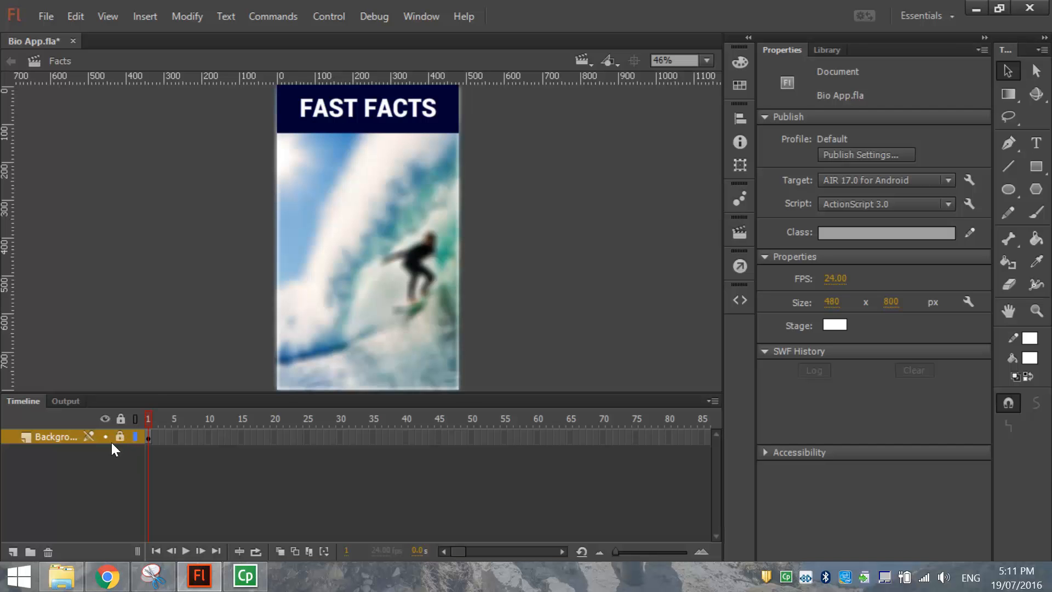
Add a new layer named White Box above Background.
click(12, 552)
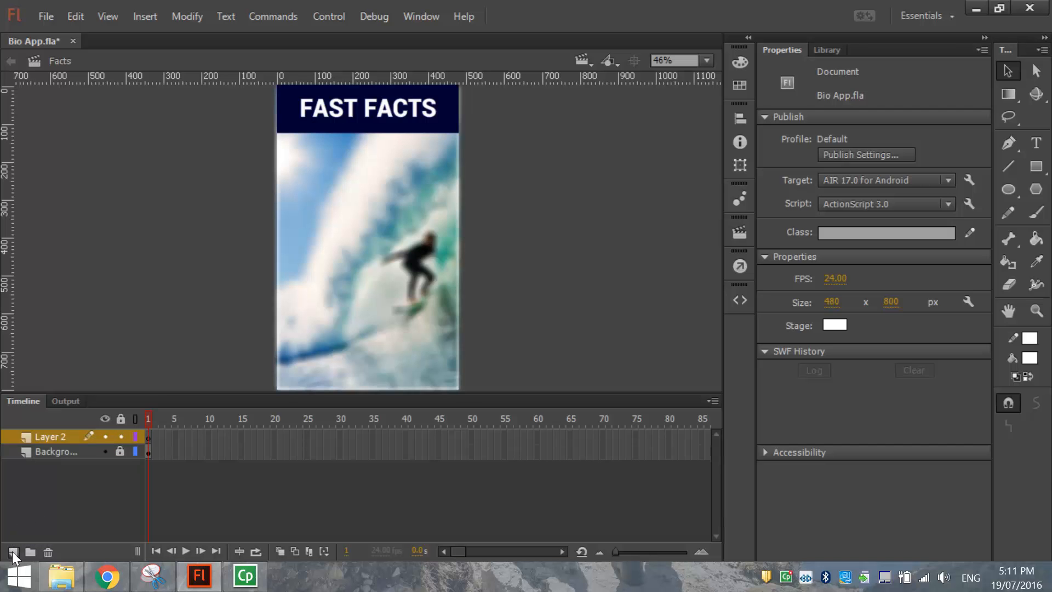
double_click(50, 437)
text(wWhite Box)
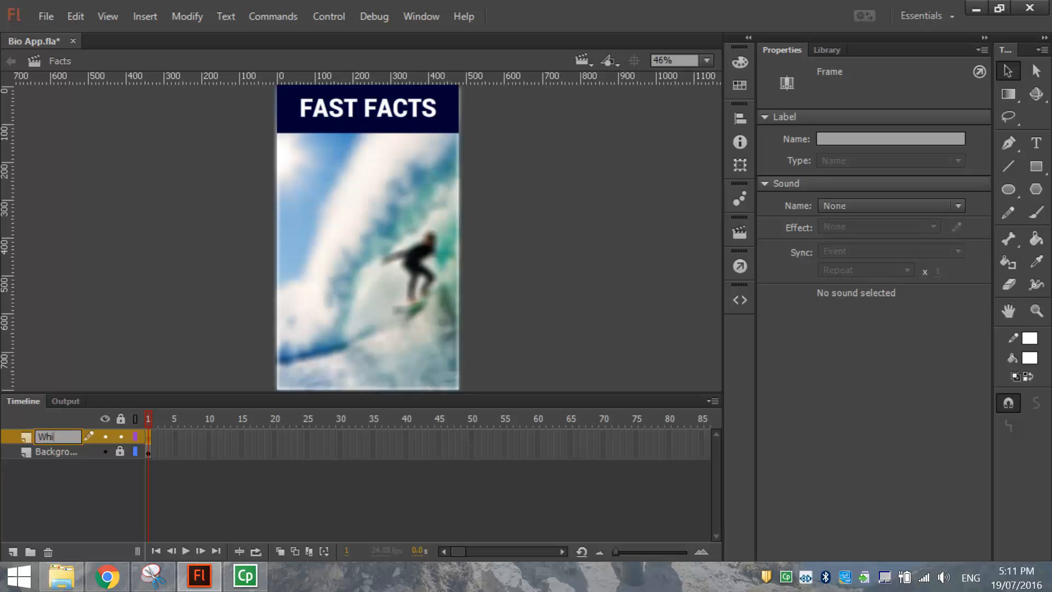
key(Return)
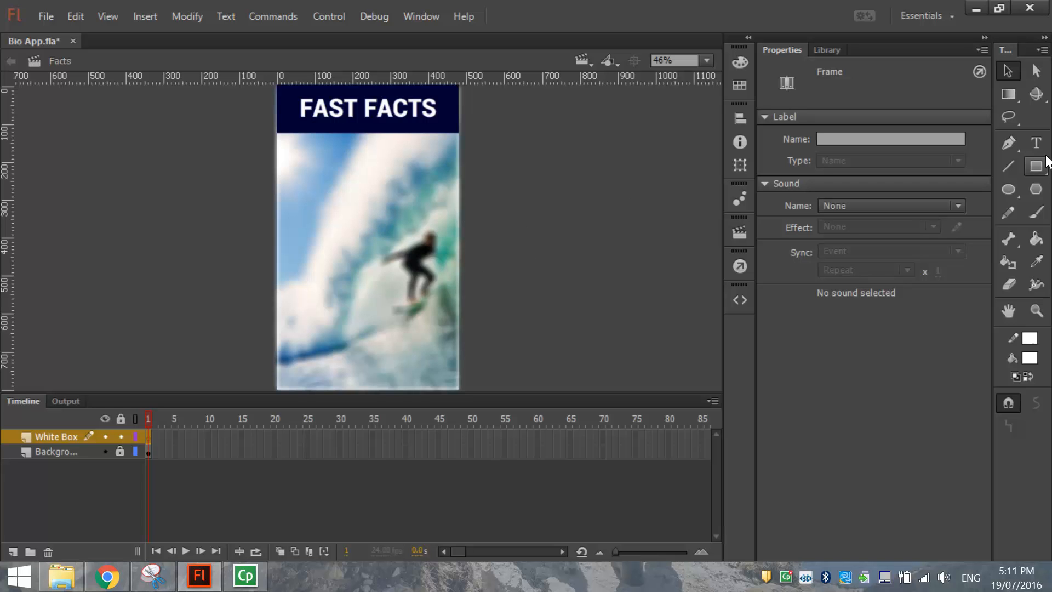
Draw a large white rectangle with no outline beneath the header and select it.
click(1035, 171)
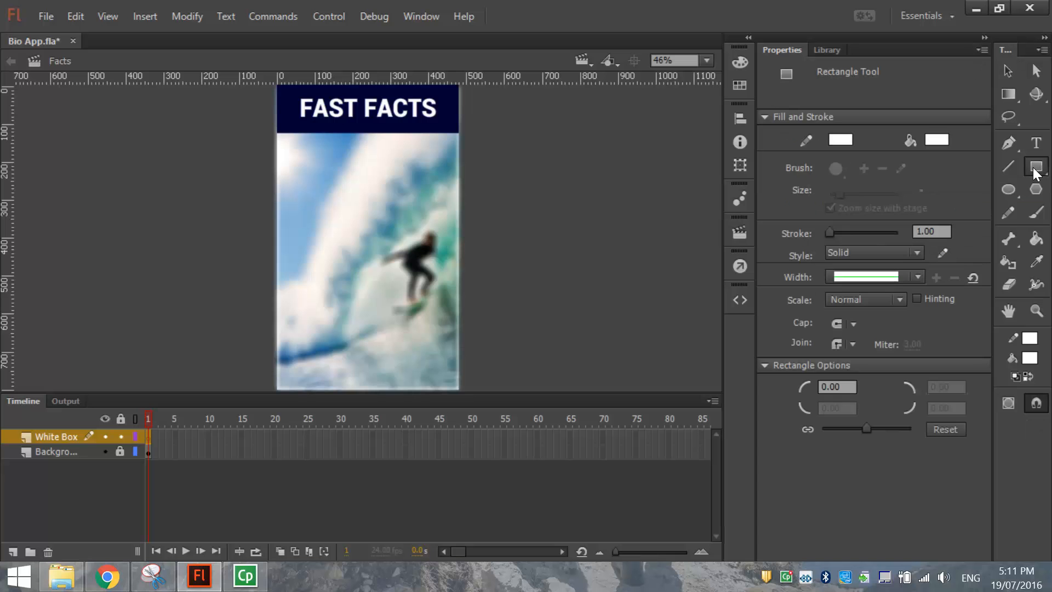
click(841, 139)
click(799, 157)
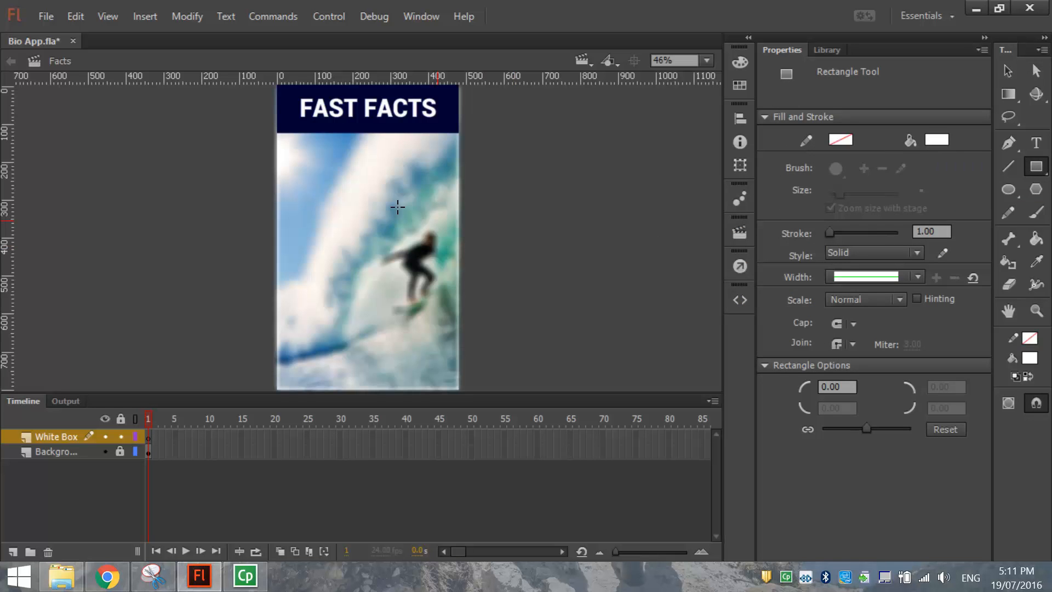
drag(289, 145, 448, 292)
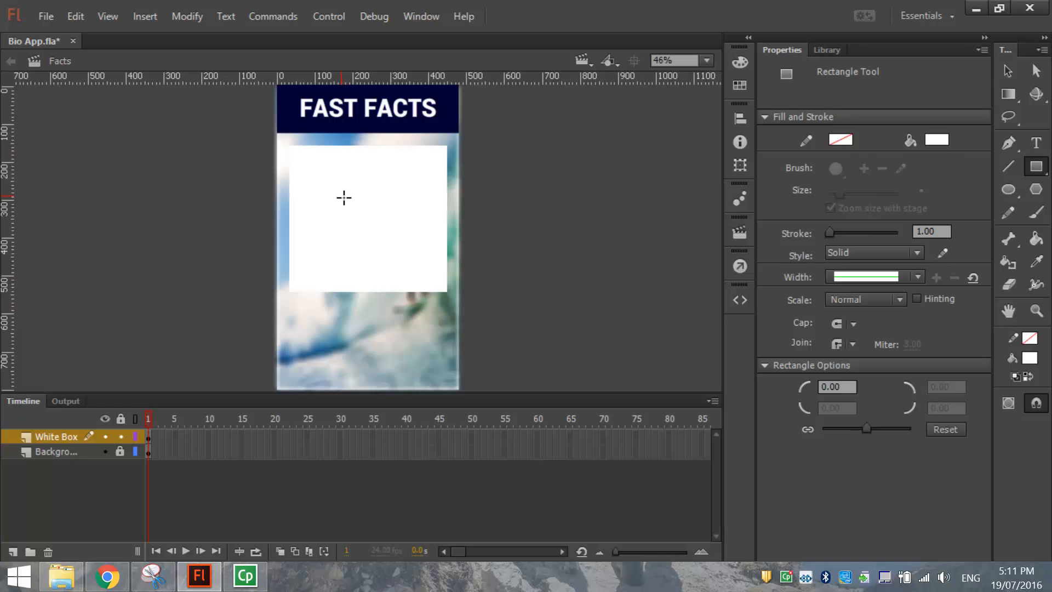
click(1005, 68)
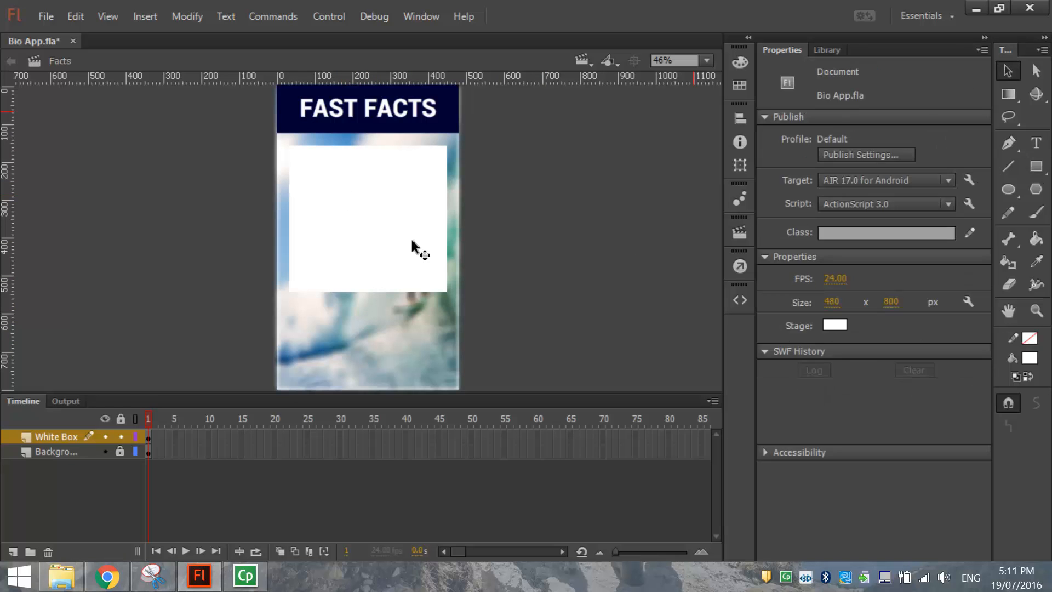
click(374, 203)
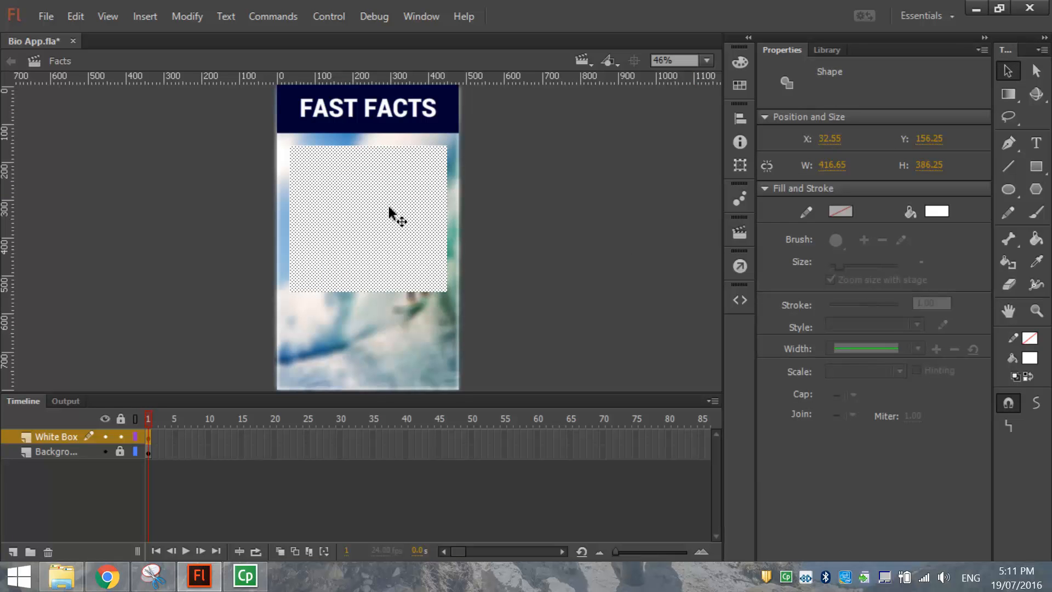
Convert the white rectangle into a movie clip symbol named whiteBox.
click(186, 15)
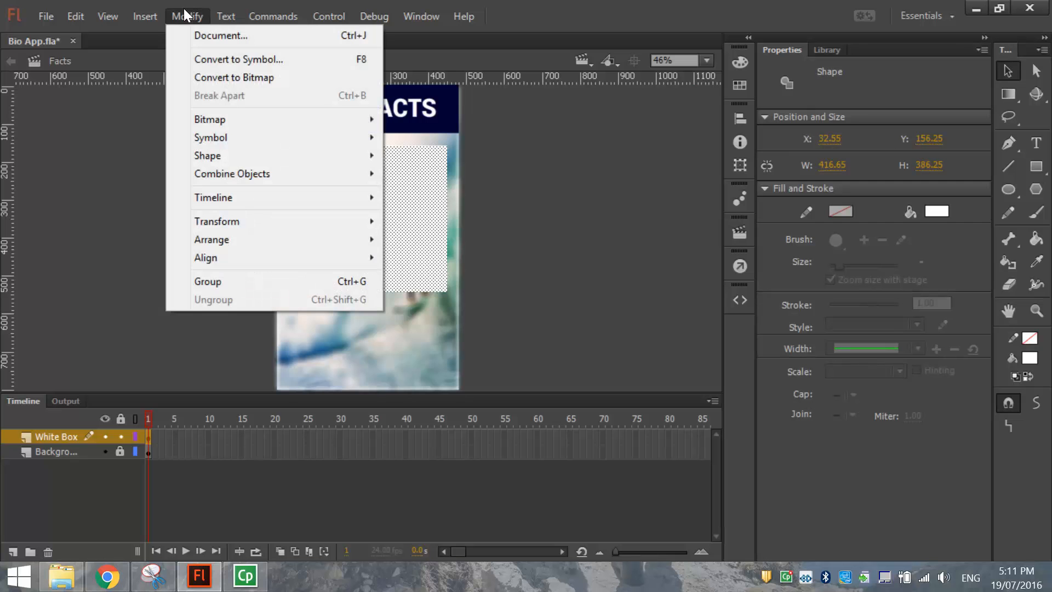
click(220, 57)
text(white box)
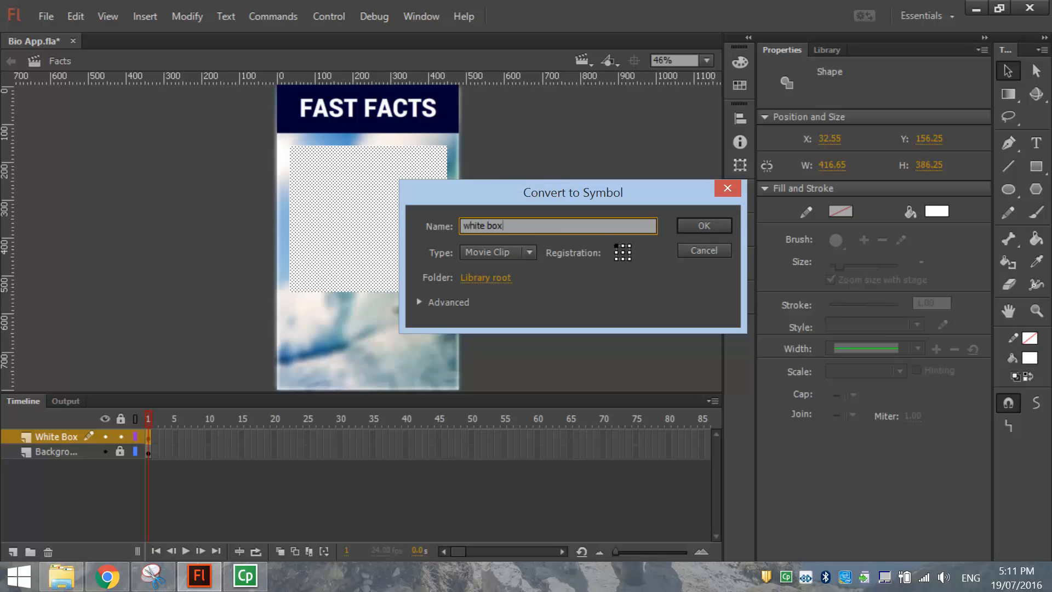
key(BackSpace)
key(Delete)
text(B)
click(697, 224)
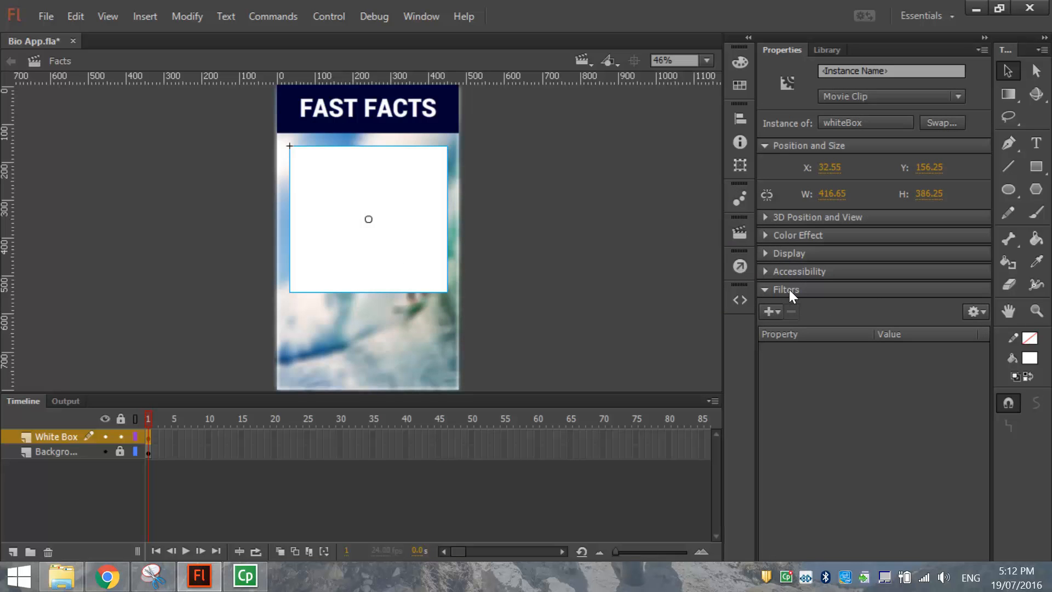
Add a black Glow filter and a Drop Shadow filter to the whiteBox.
click(778, 308)
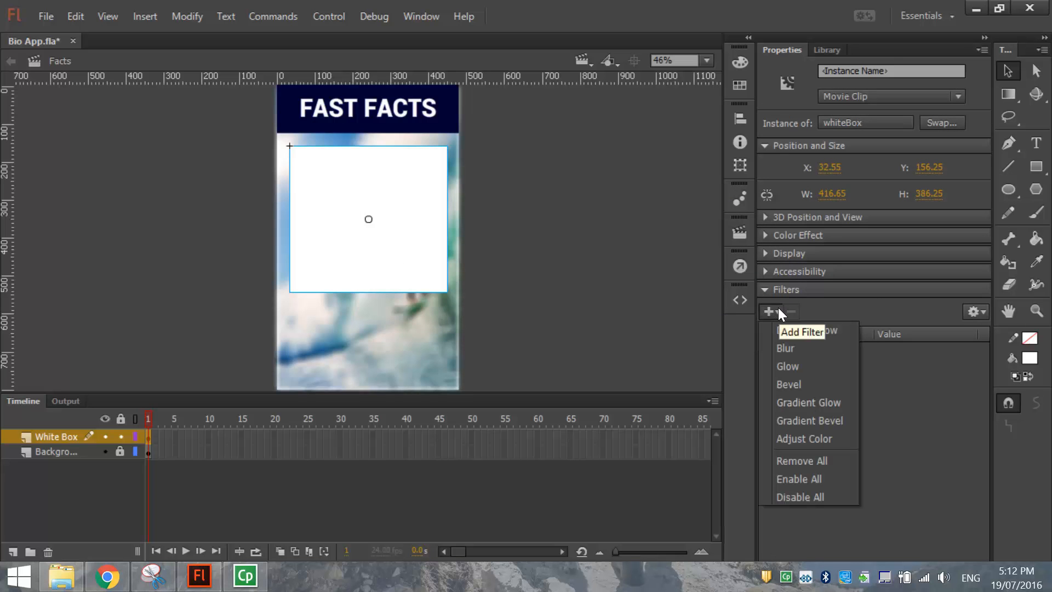
click(807, 367)
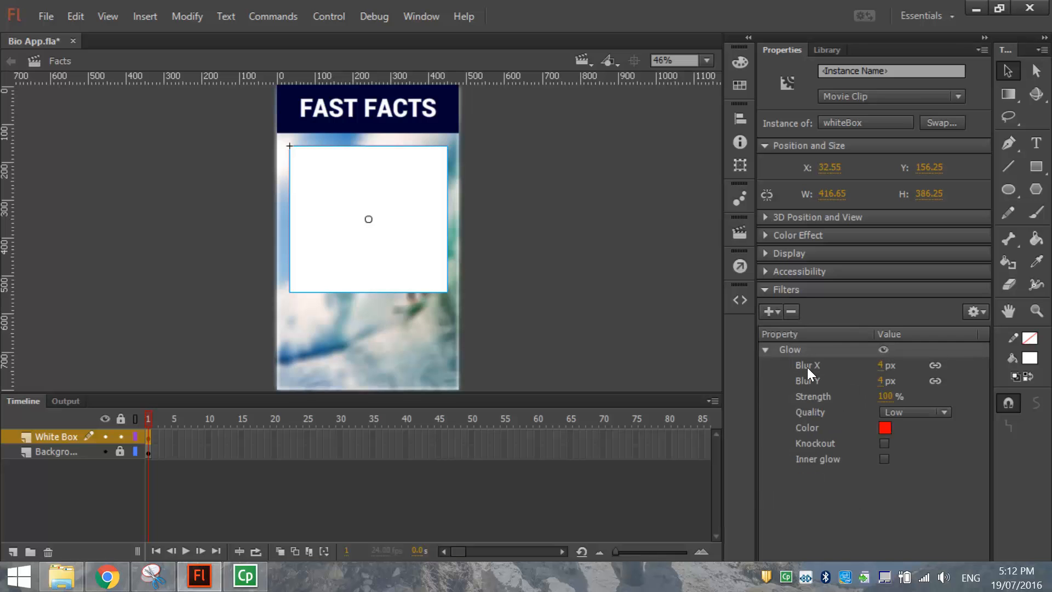
click(885, 427)
click(639, 405)
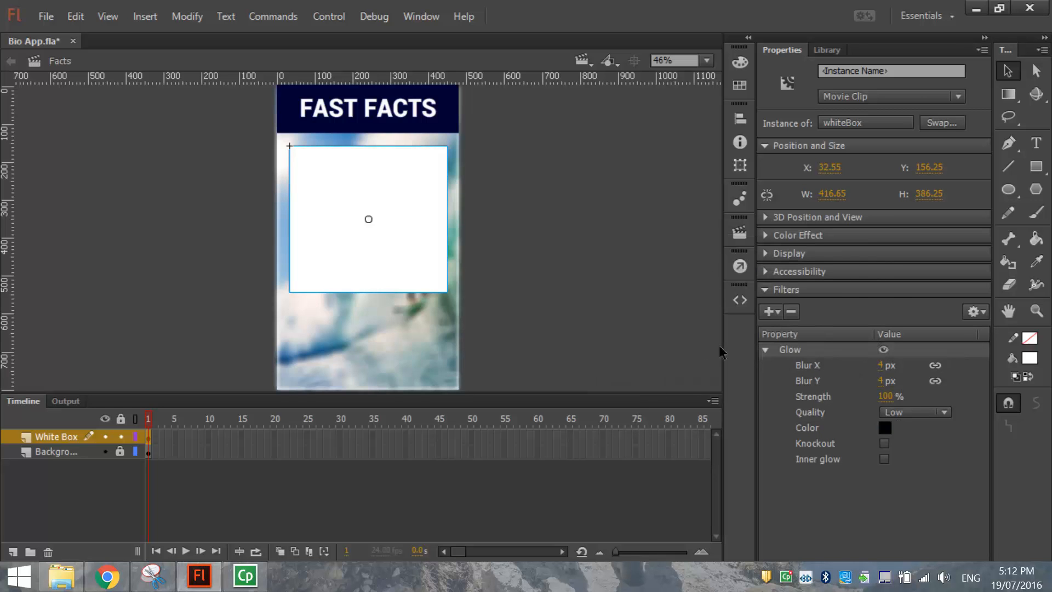
click(534, 250)
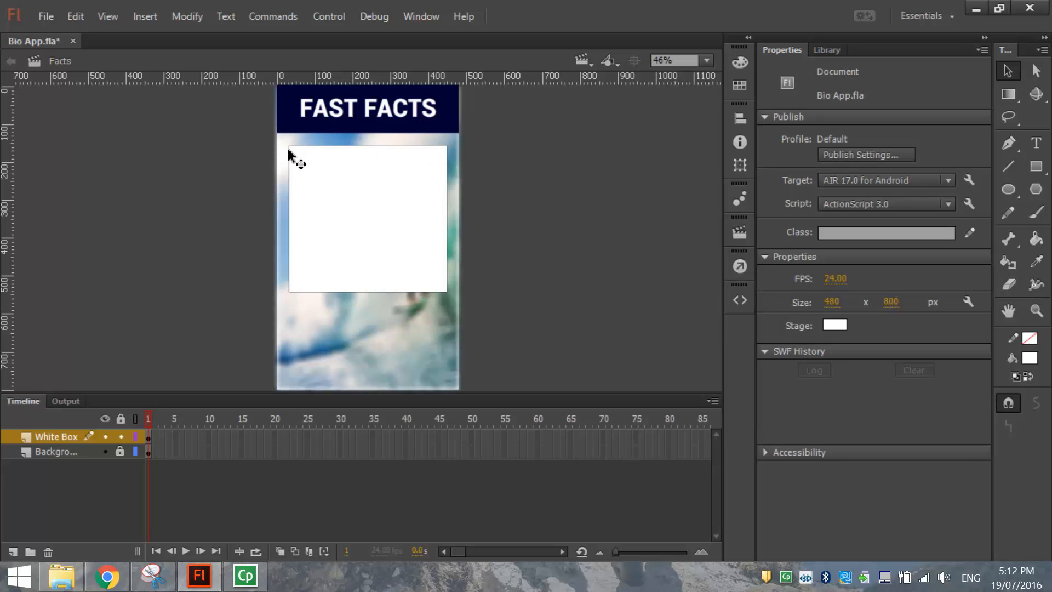
click(406, 179)
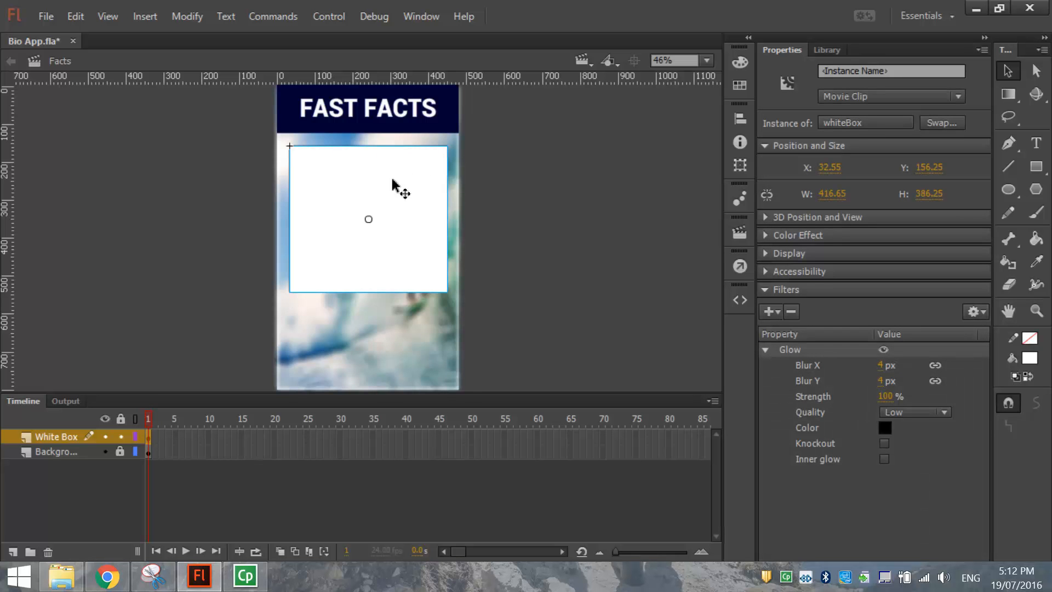
click(771, 312)
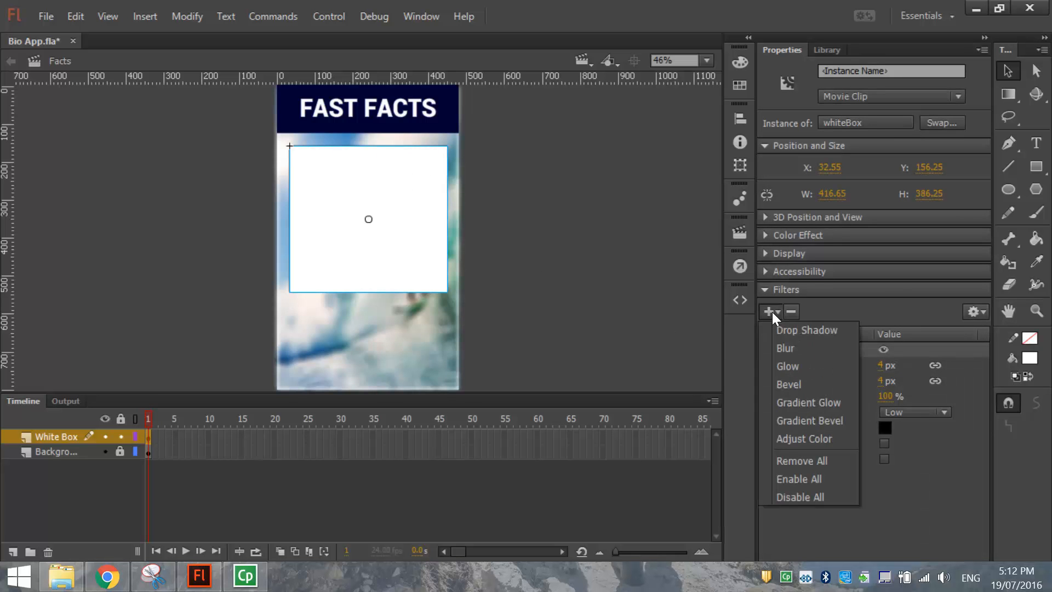
click(801, 329)
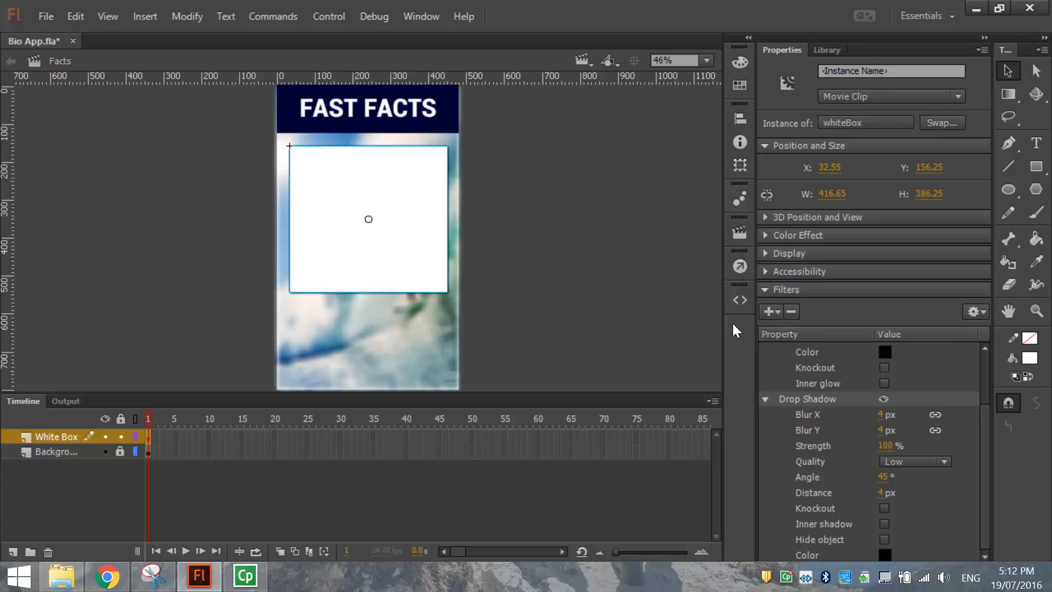
Centre the whiteBox horizontally on the stage and lock the White Box layer.
click(586, 257)
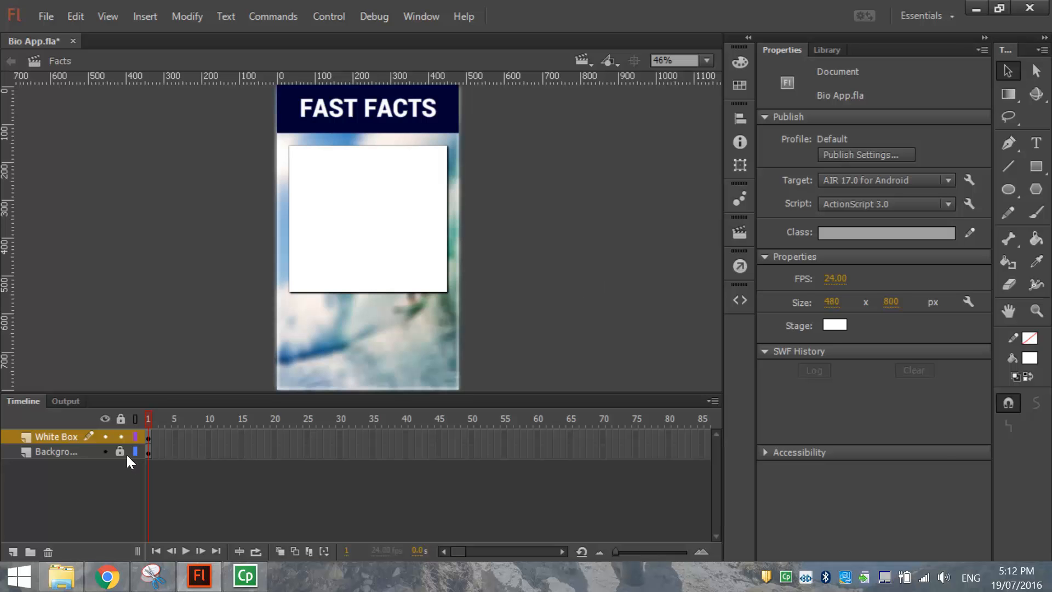
click(368, 228)
click(740, 119)
click(593, 148)
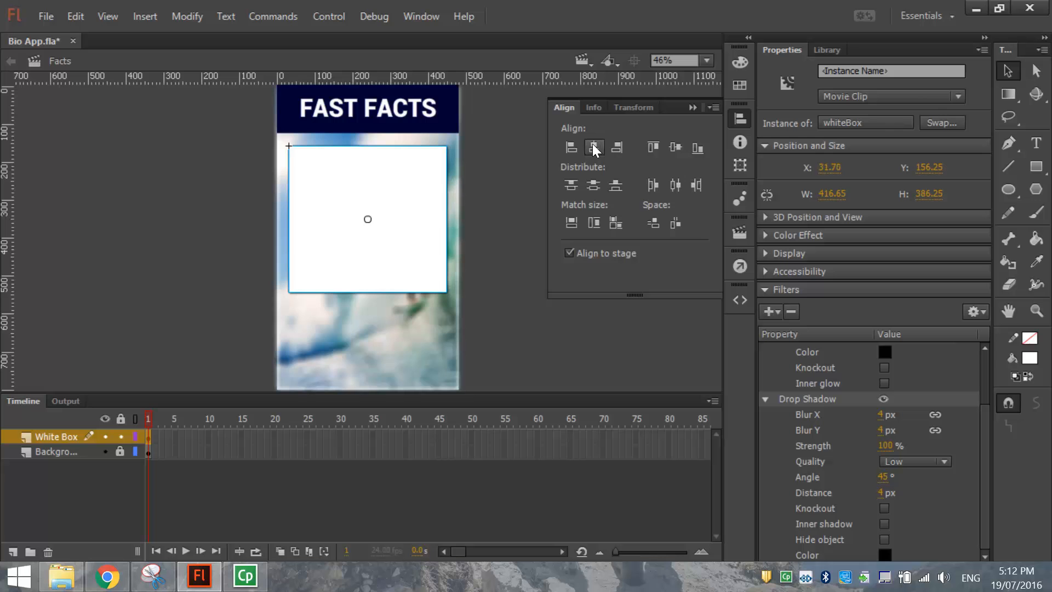
click(740, 118)
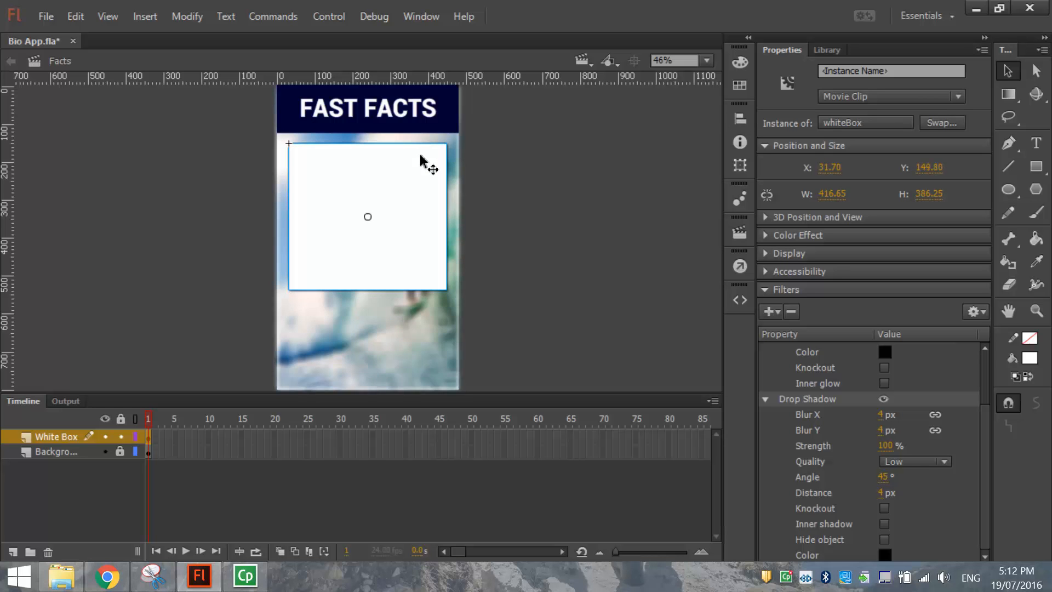
click(167, 248)
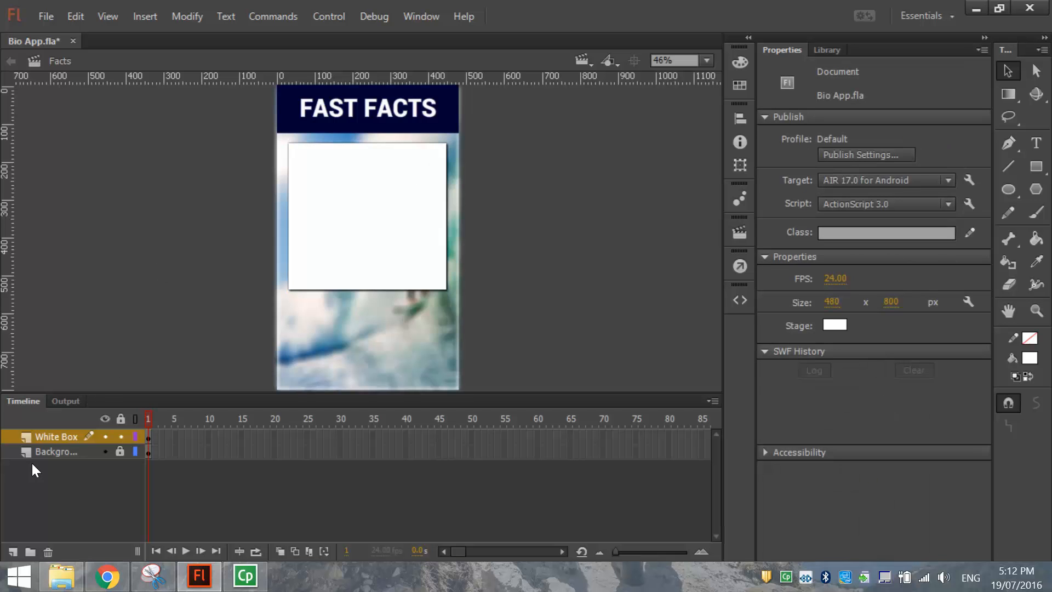
click(120, 436)
Add a new layer named Text.
click(13, 552)
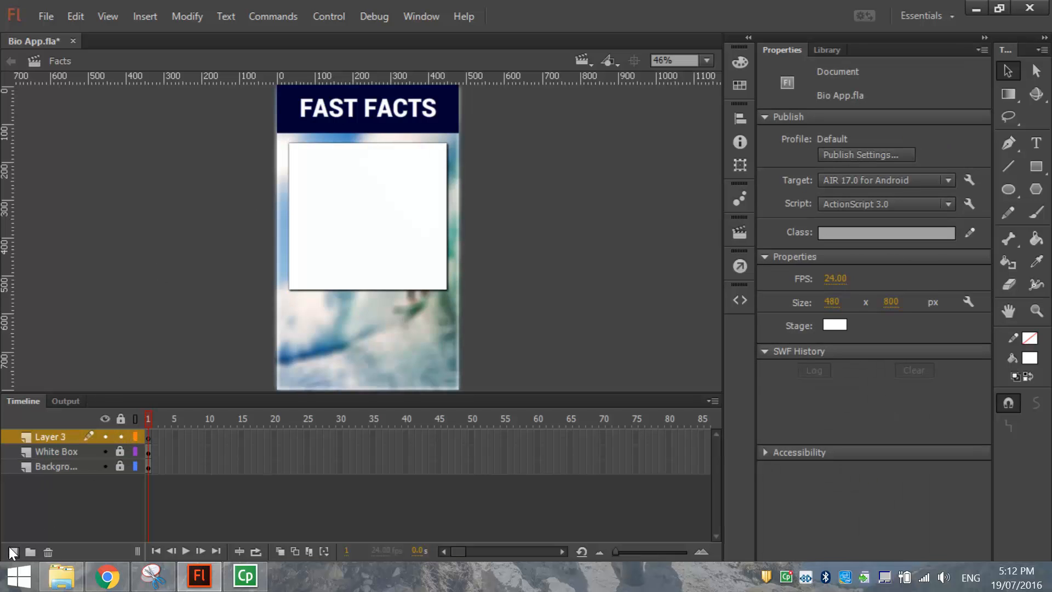
double_click(44, 438)
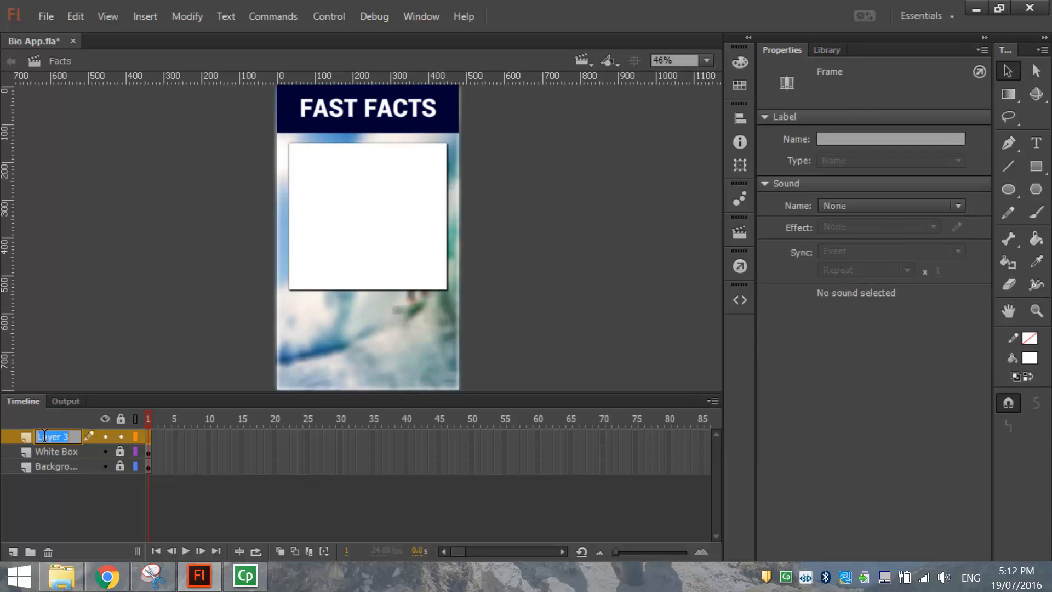
text(Text)
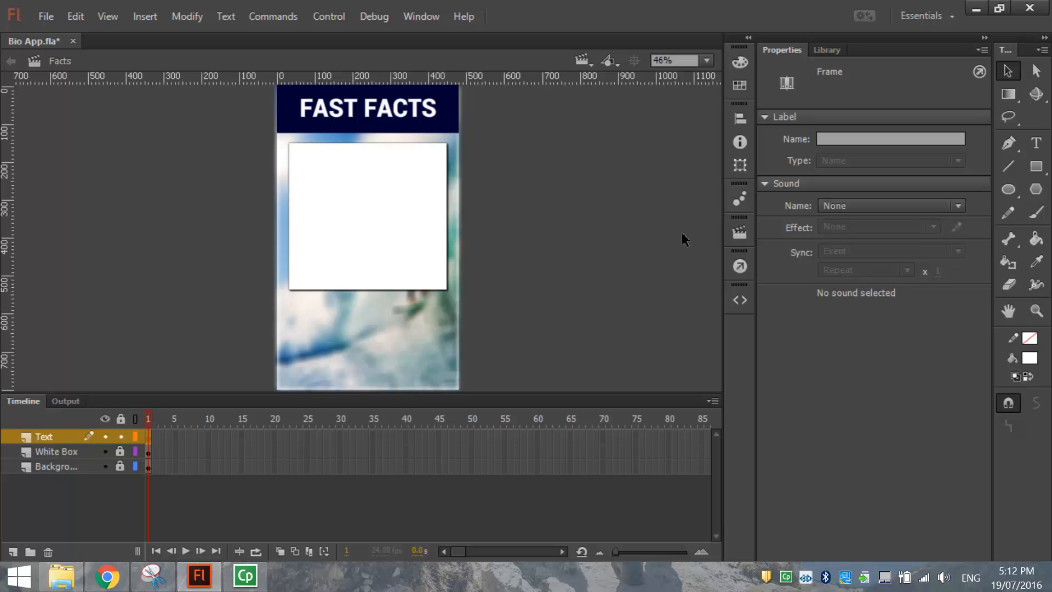
Start a 21 pt black Roboto Regular text field at the white box's top-left.
click(1036, 144)
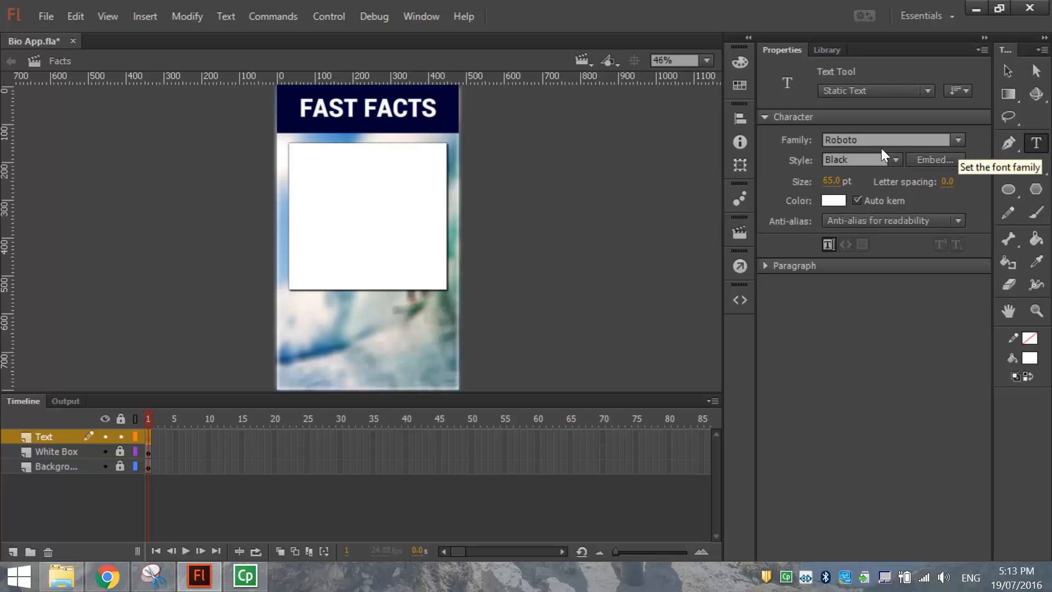
click(895, 161)
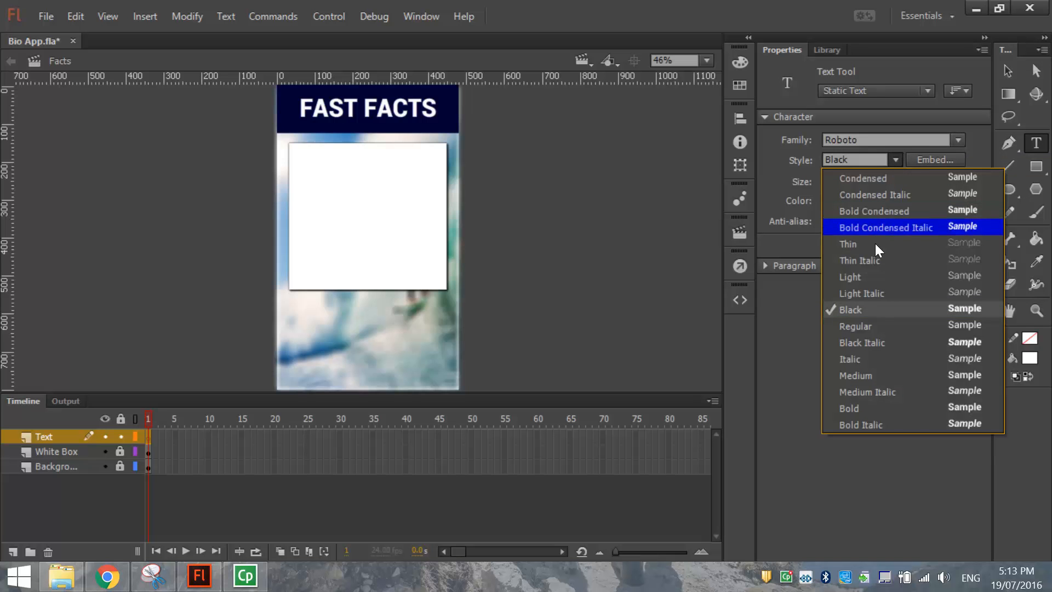
click(870, 327)
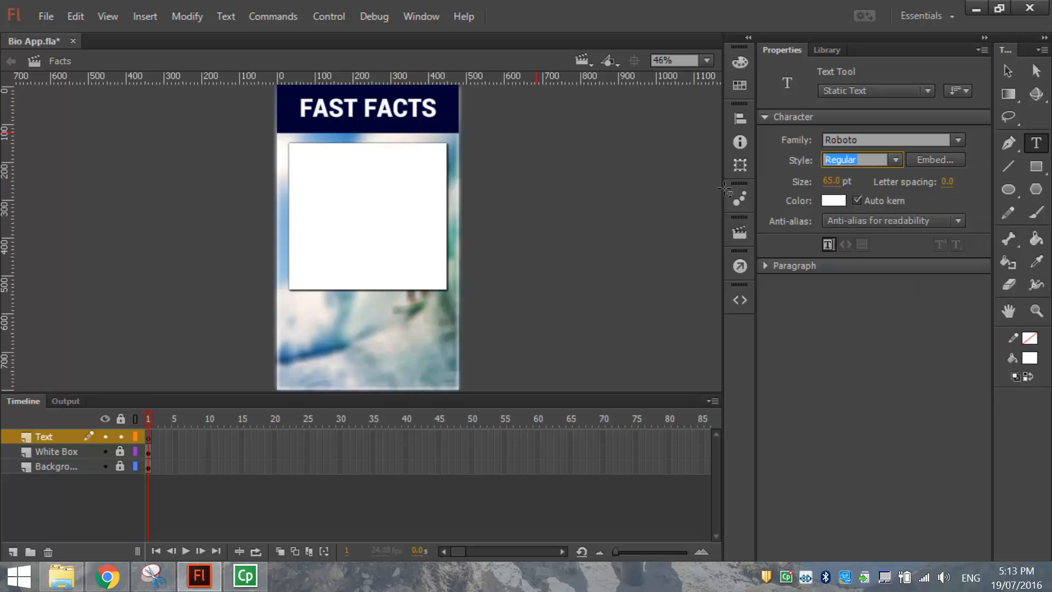
click(834, 202)
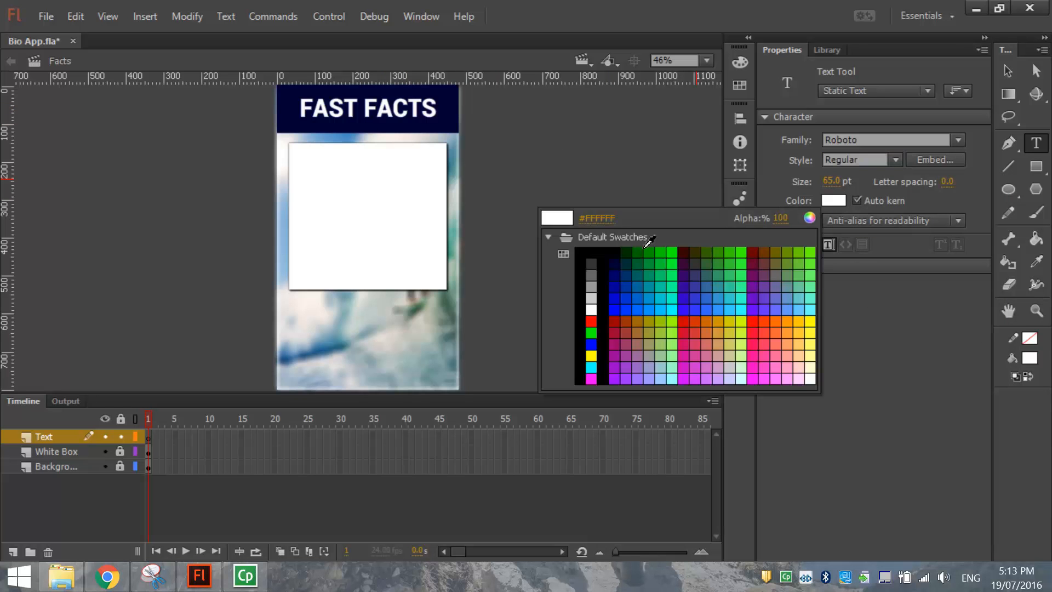
click(584, 252)
drag(843, 186, 831, 180)
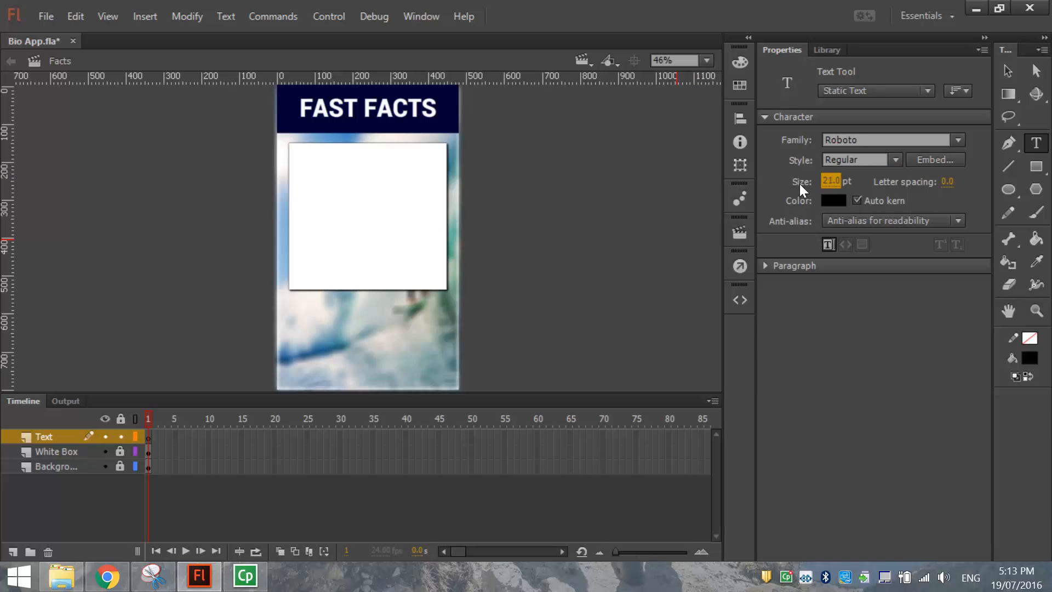
click(303, 167)
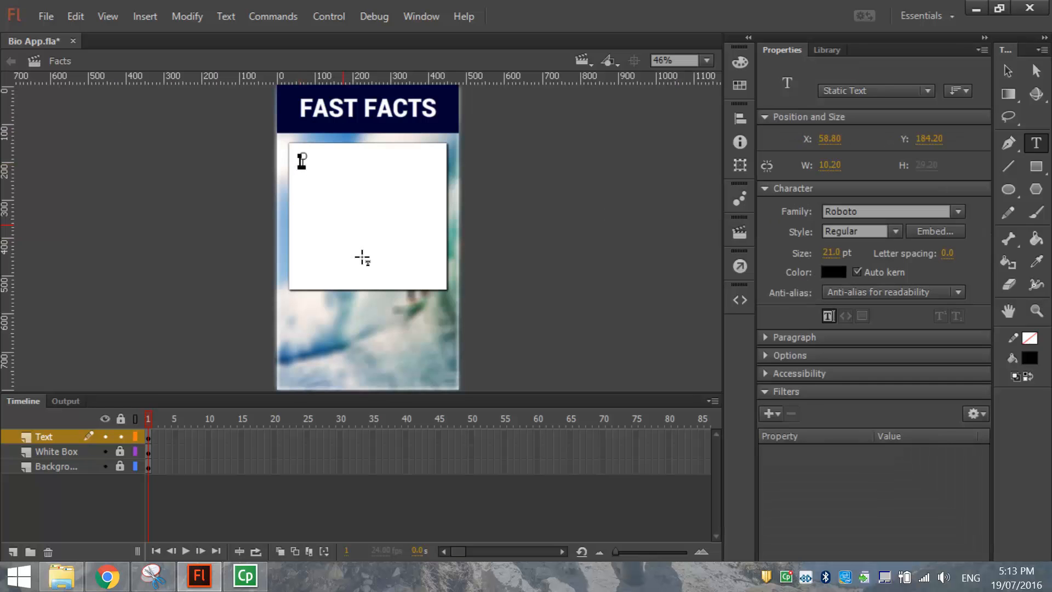
Type the Favourite Food:, Favourite Colour:, Favourite Friend: and Favourite TV Show: labels on separate lines.
text(Favourite Food)
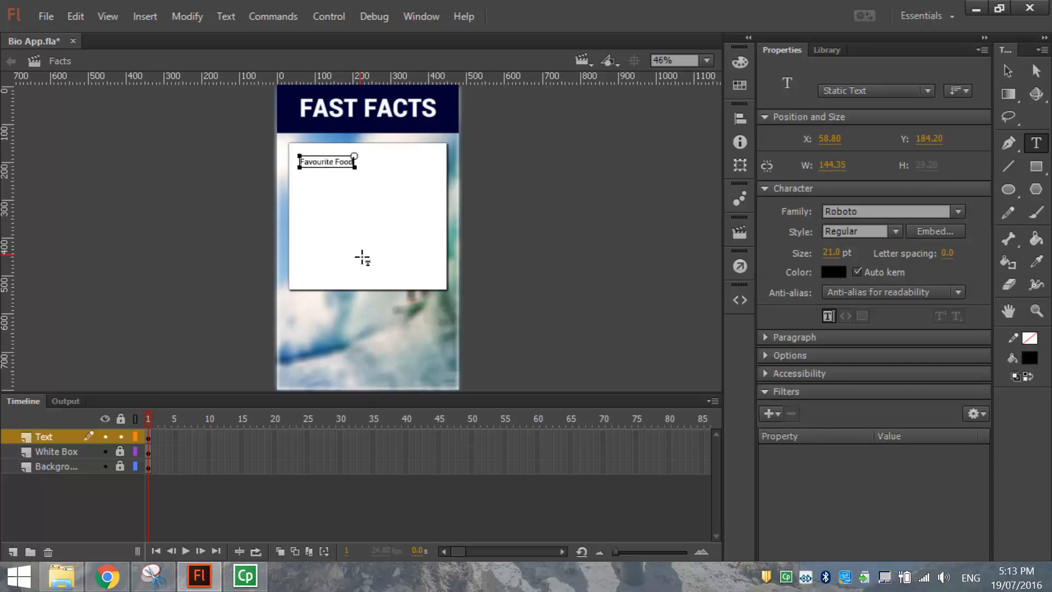
text(:)
key(Return)
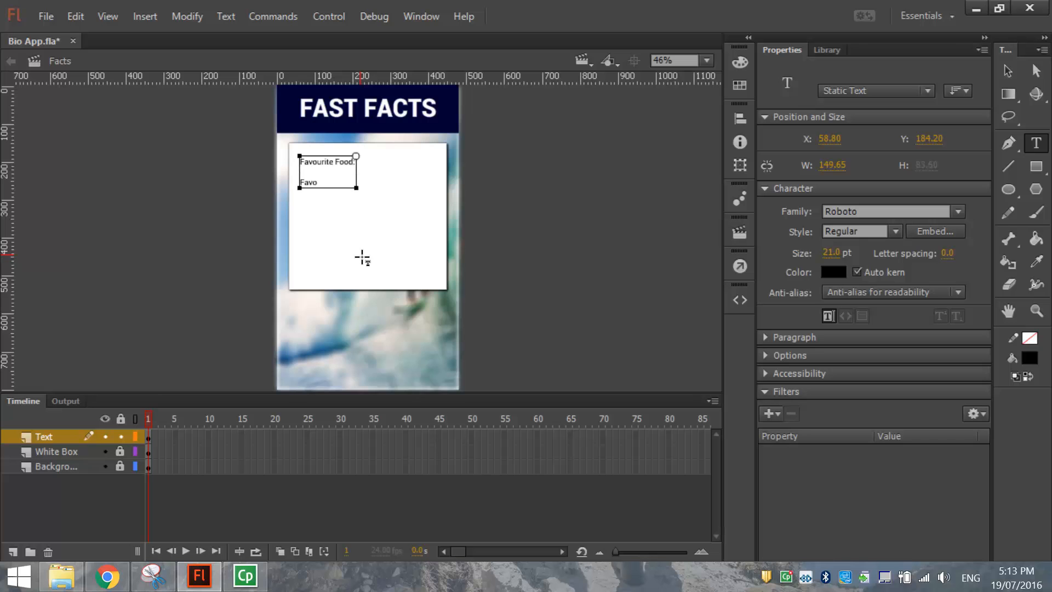
text(Favourite Colour:)
key(Return)
key(Return)
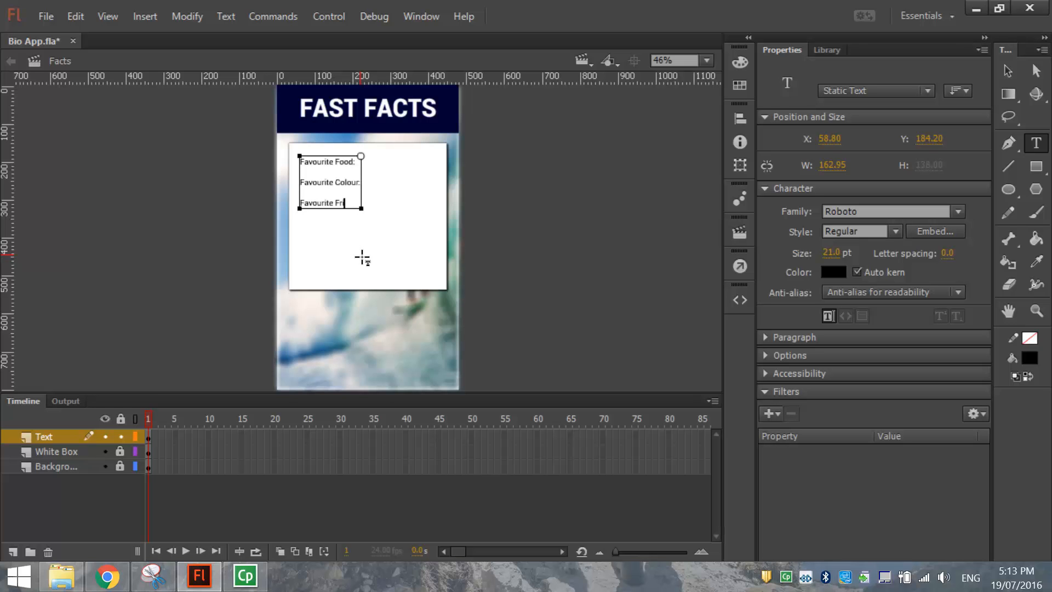
text(Favourite Friend:)
key(Return)
key(Return)
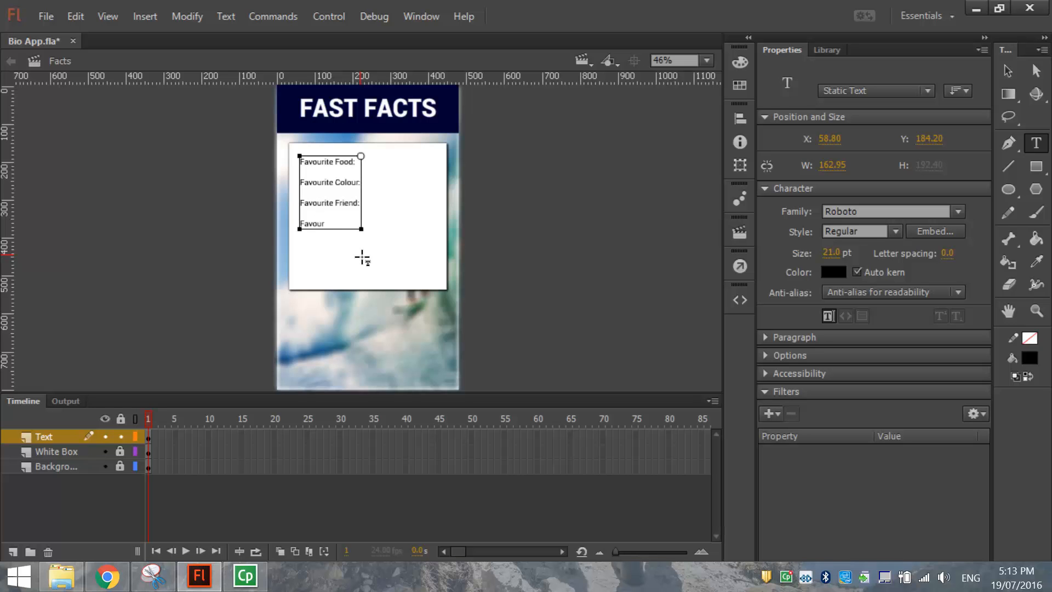
text(Favourite TV Show:)
key(Return)
key(Return)
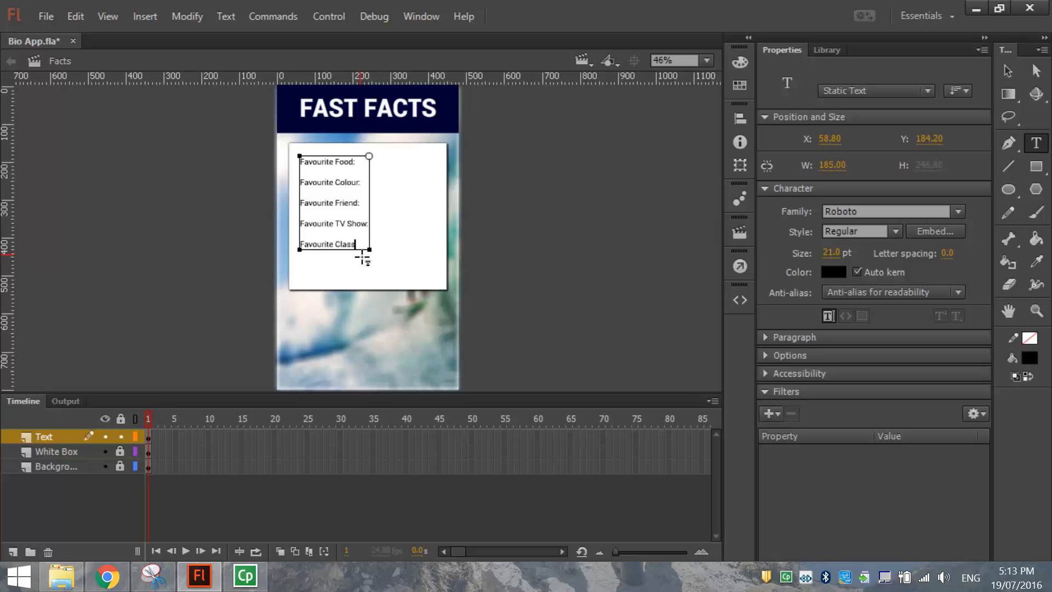
click(1004, 70)
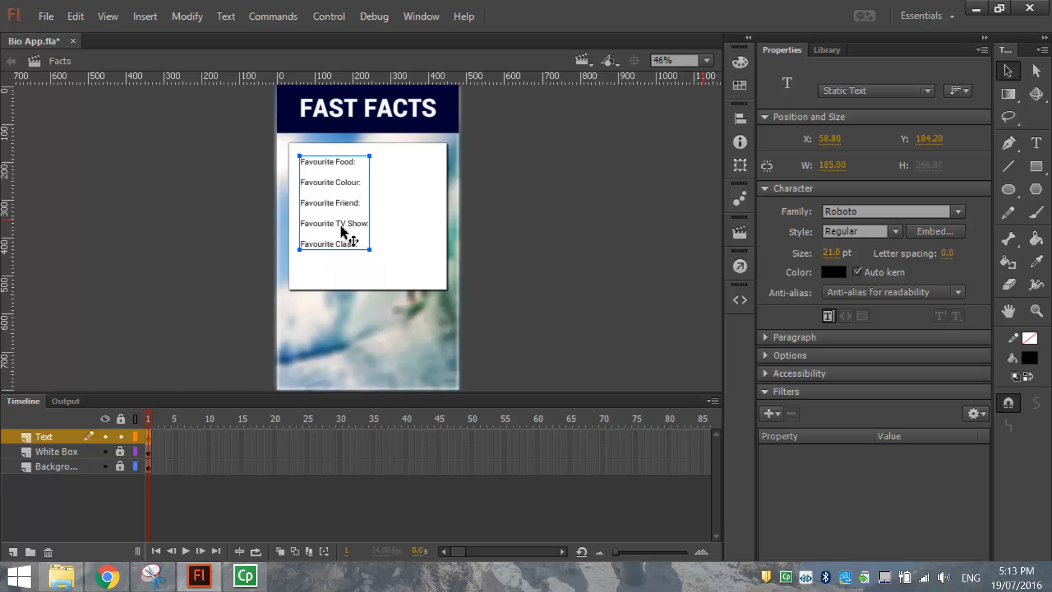
Enlarge the Favourite list to 28 pt, shift it left to X 41.80, and unlock White Box.
drag(334, 224, 329, 217)
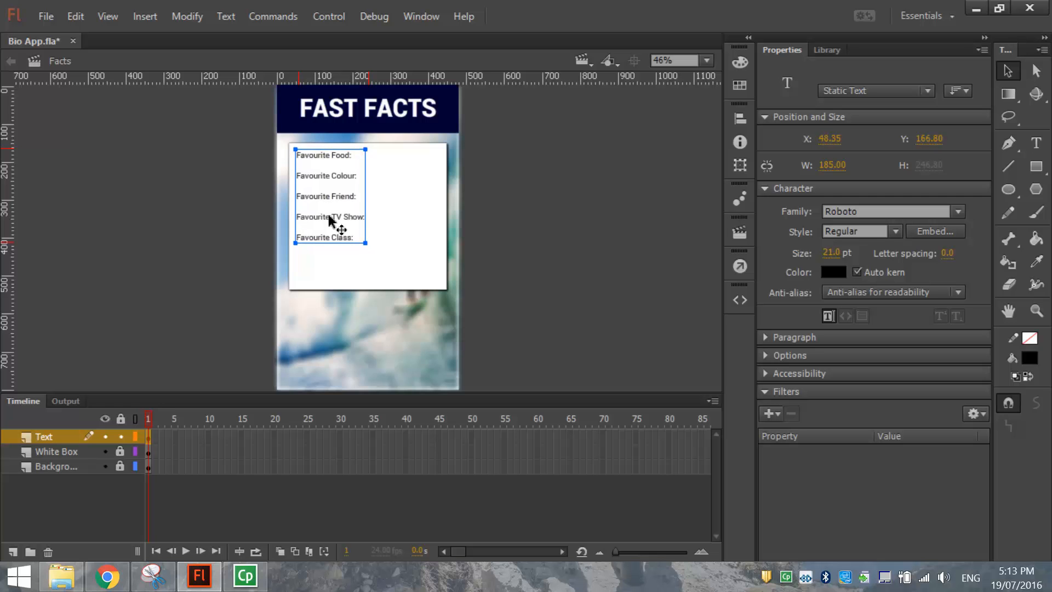
click(829, 253)
drag(834, 253, 839, 253)
click(548, 270)
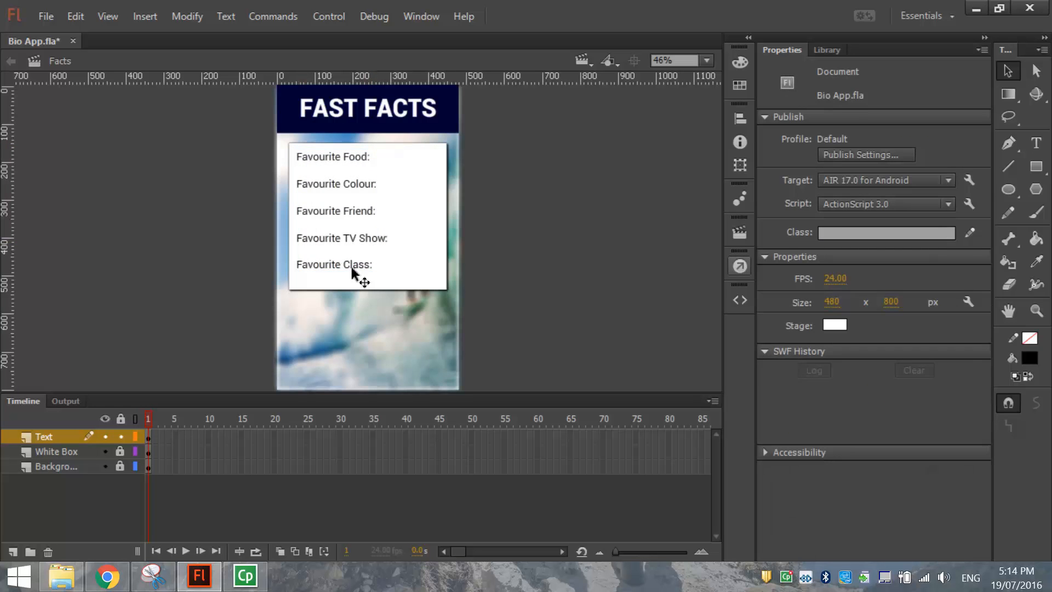
drag(340, 270, 334, 271)
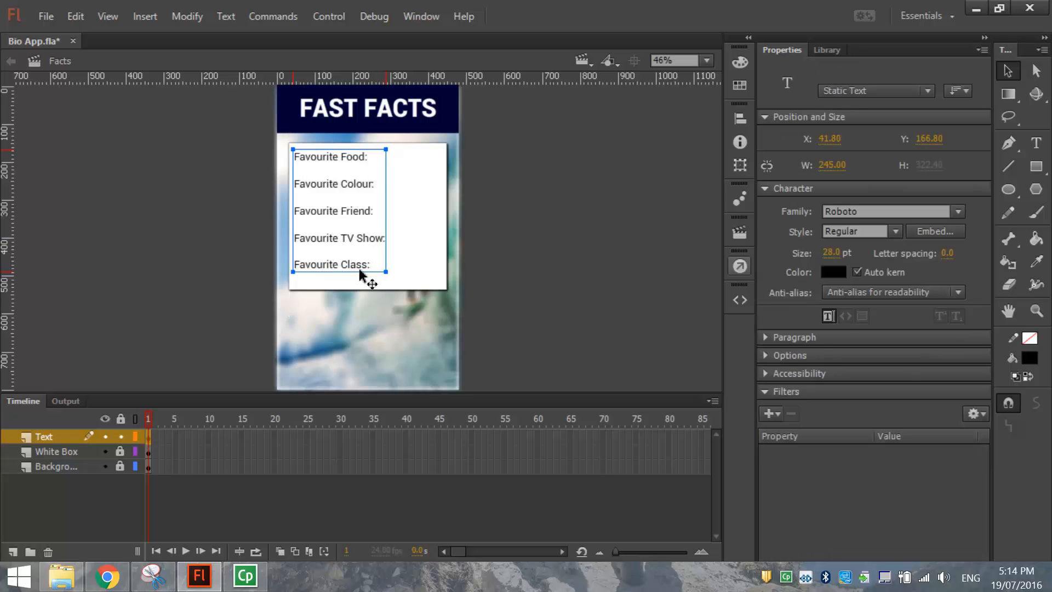
click(394, 282)
click(120, 451)
click(419, 286)
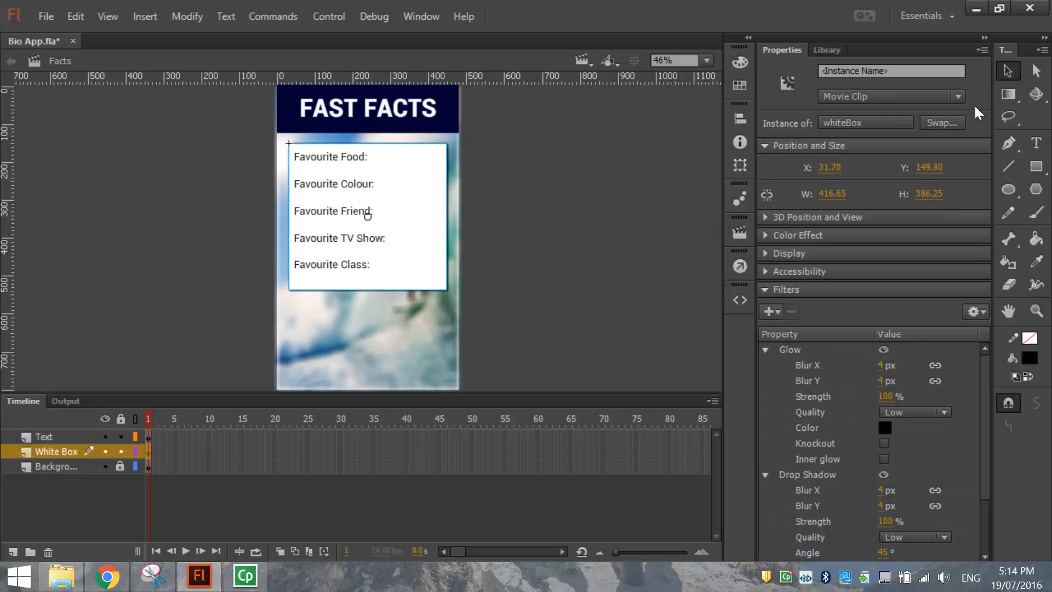
Pull the white box's bottom edge up so it ends just below 'Favourite Class:'.
drag(1003, 92, 943, 96)
click(344, 283)
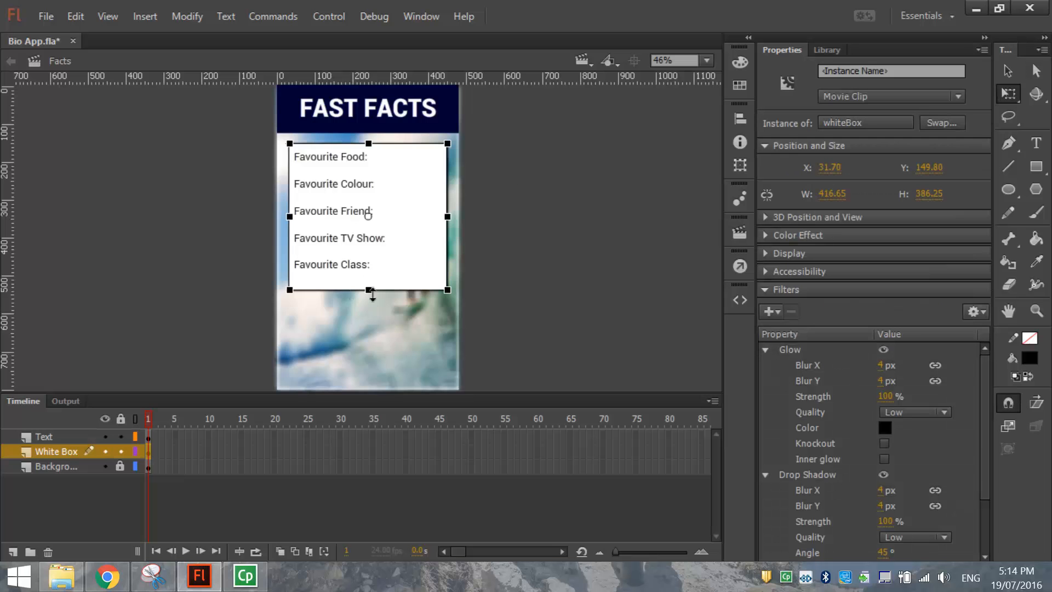
drag(371, 294, 372, 285)
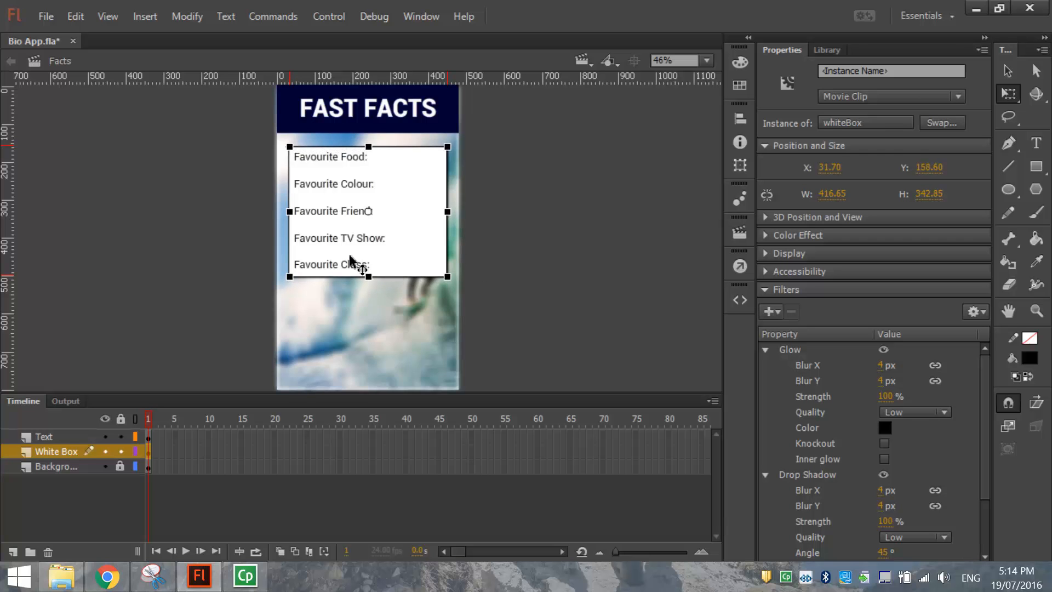
click(1007, 74)
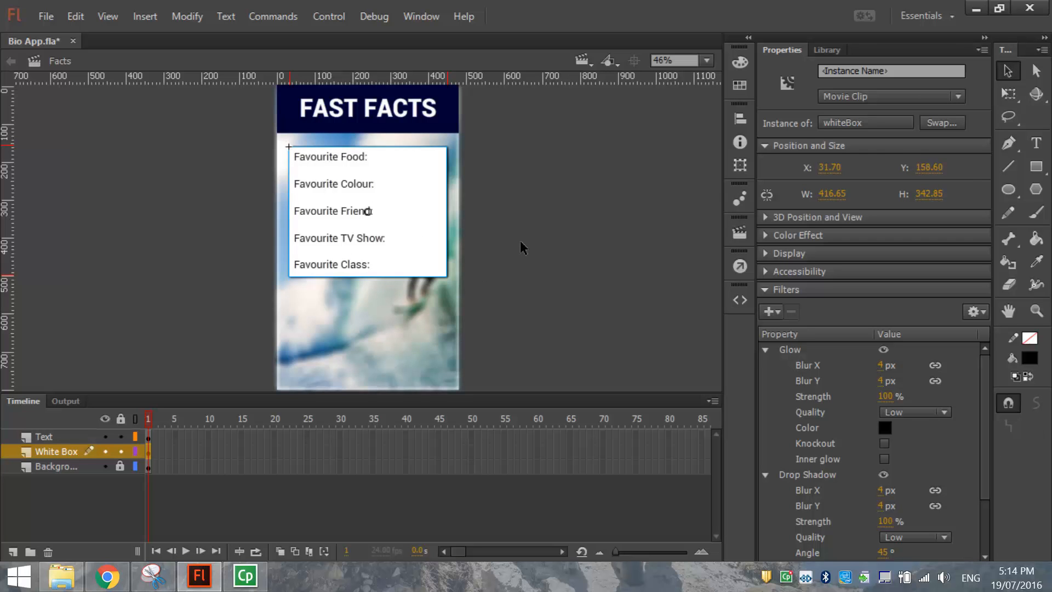
click(493, 237)
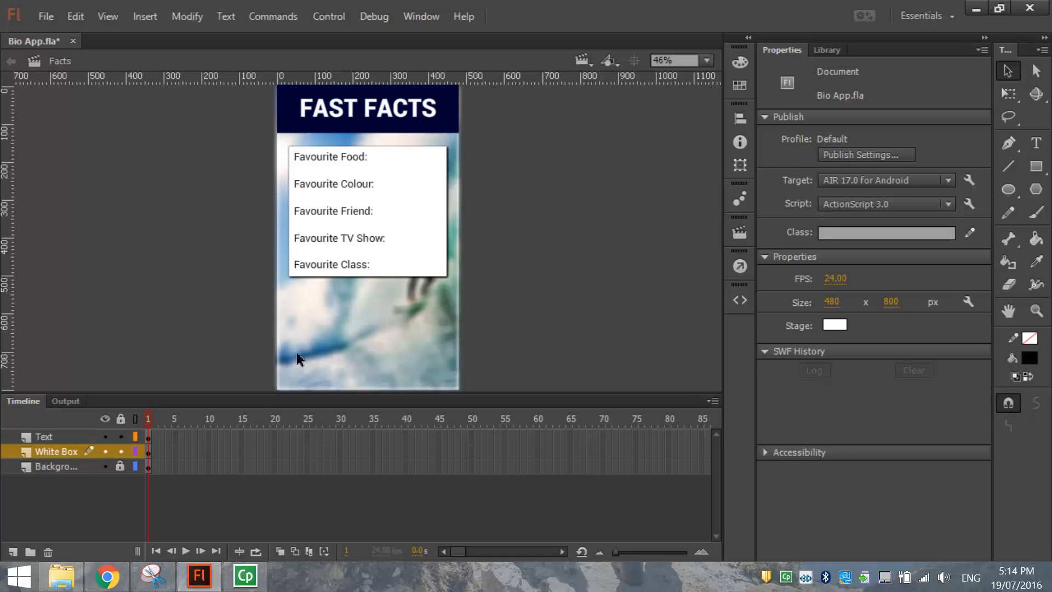
mouse_move(109, 579)
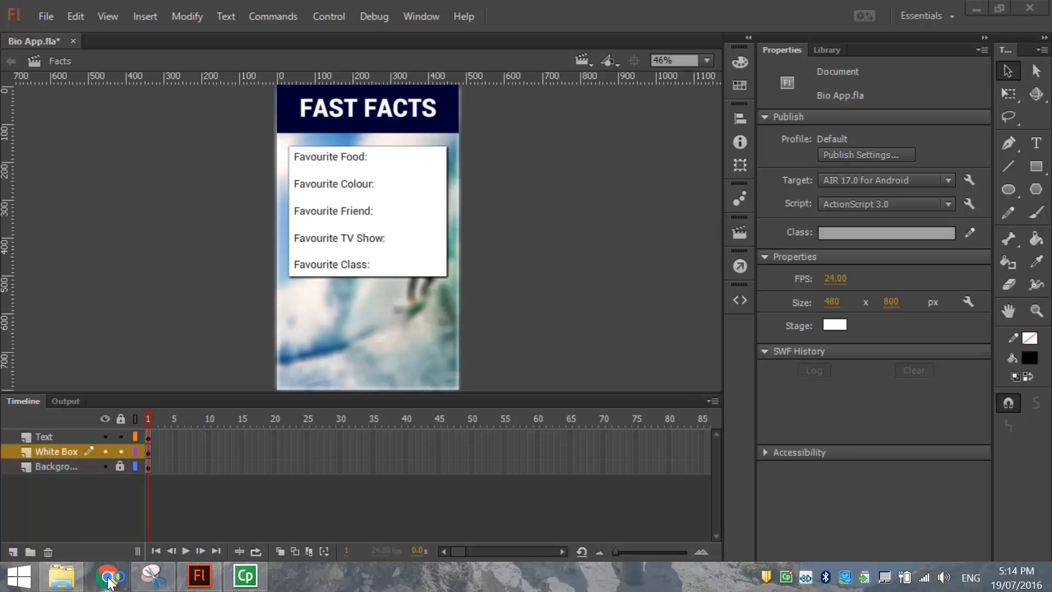
Open Chrome maximized on Google Images.
click(117, 579)
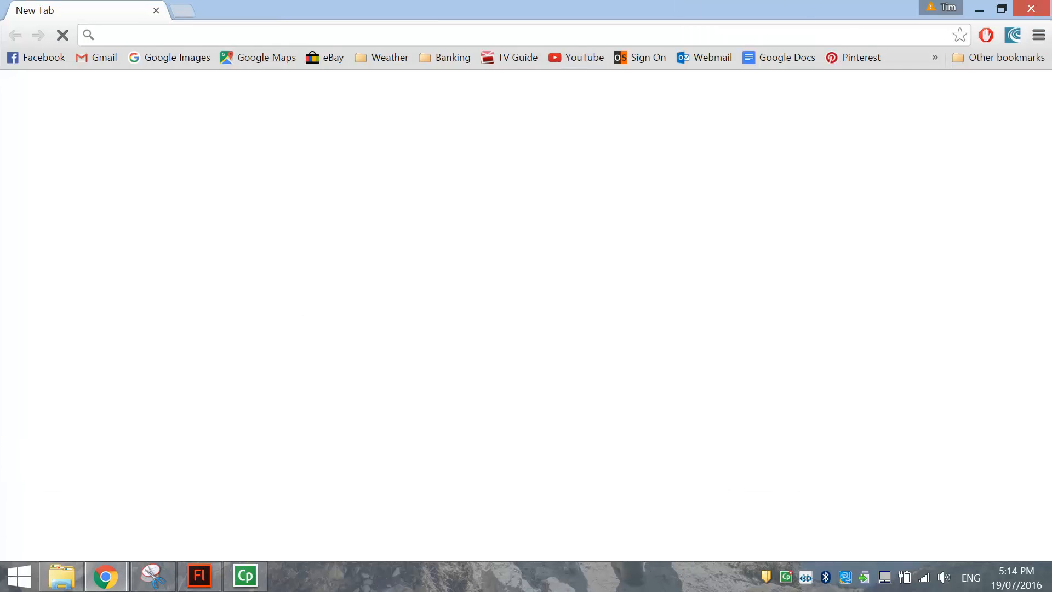
click(182, 57)
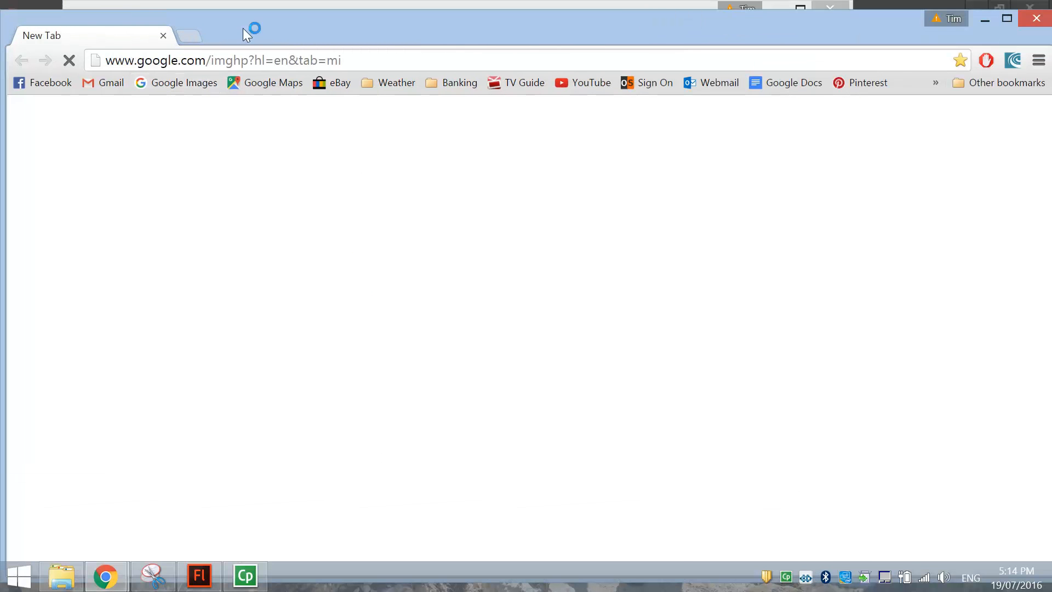
double_click(289, 29)
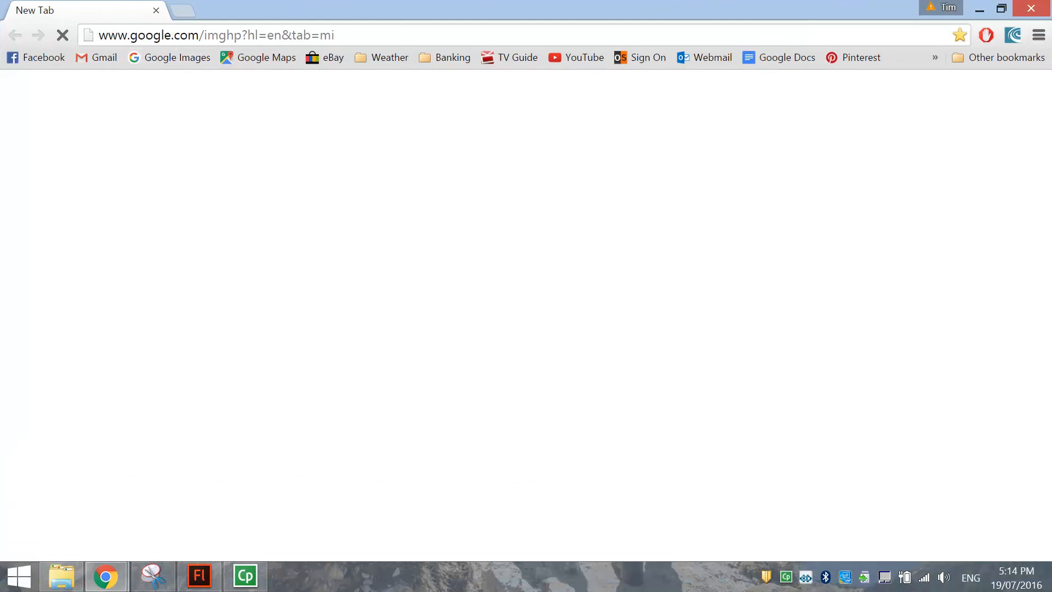
click(188, 57)
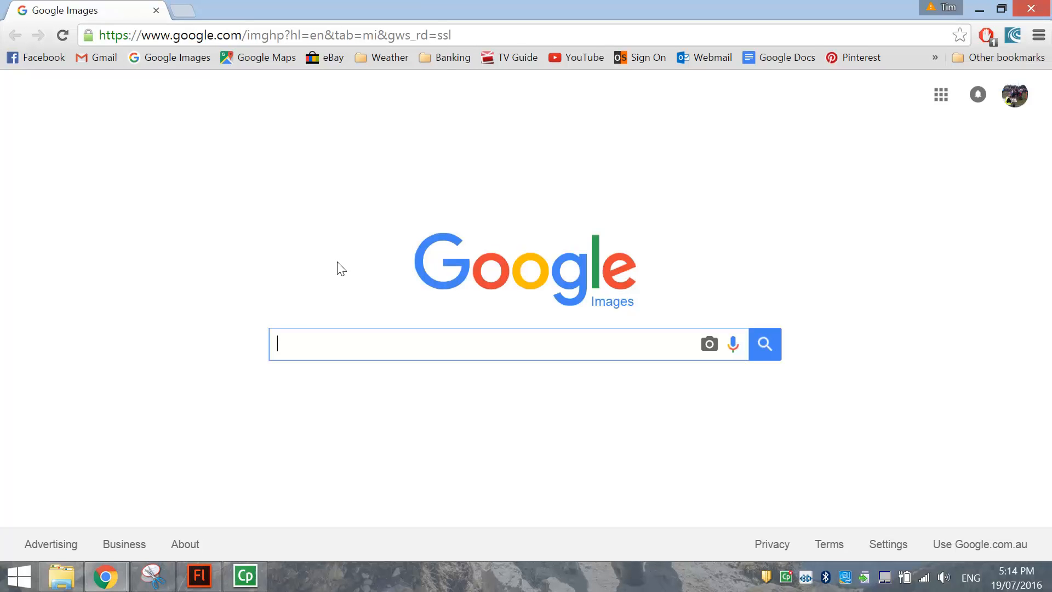
Search Google Images for 'have you been paying attention'.
text(have you)
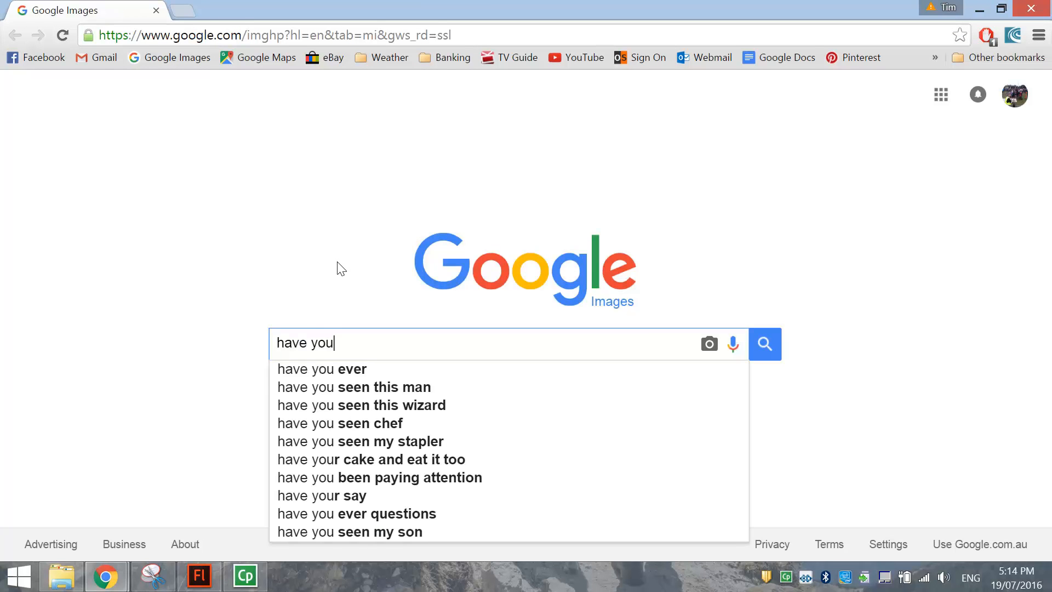
text( ben)
key(BackSpace)
text(e)
key(Down)
key(Return)
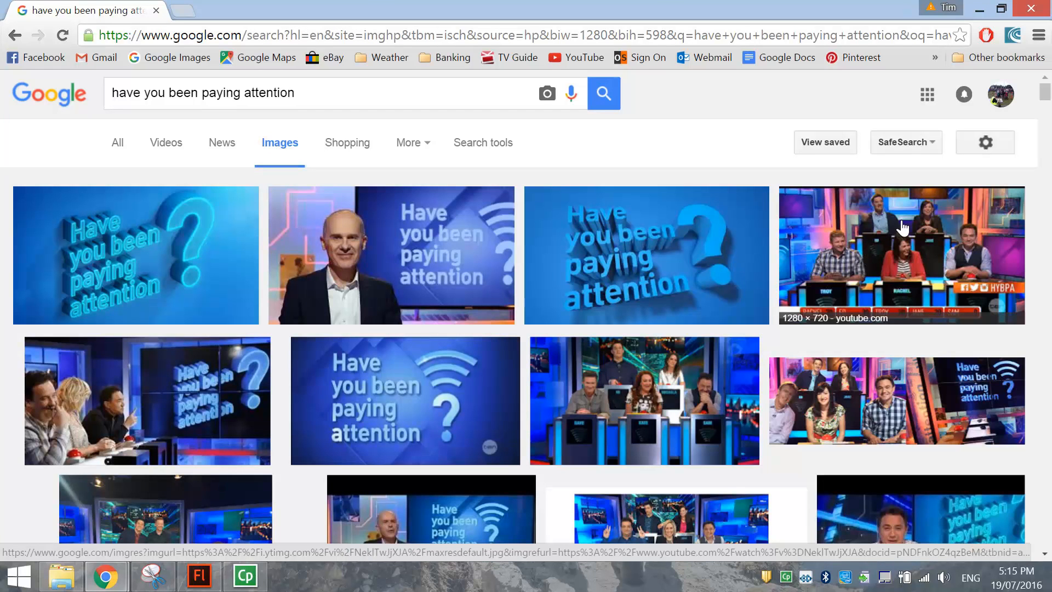
Copy the fourth result's contestants picture and return to Flash.
click(886, 249)
click(885, 250)
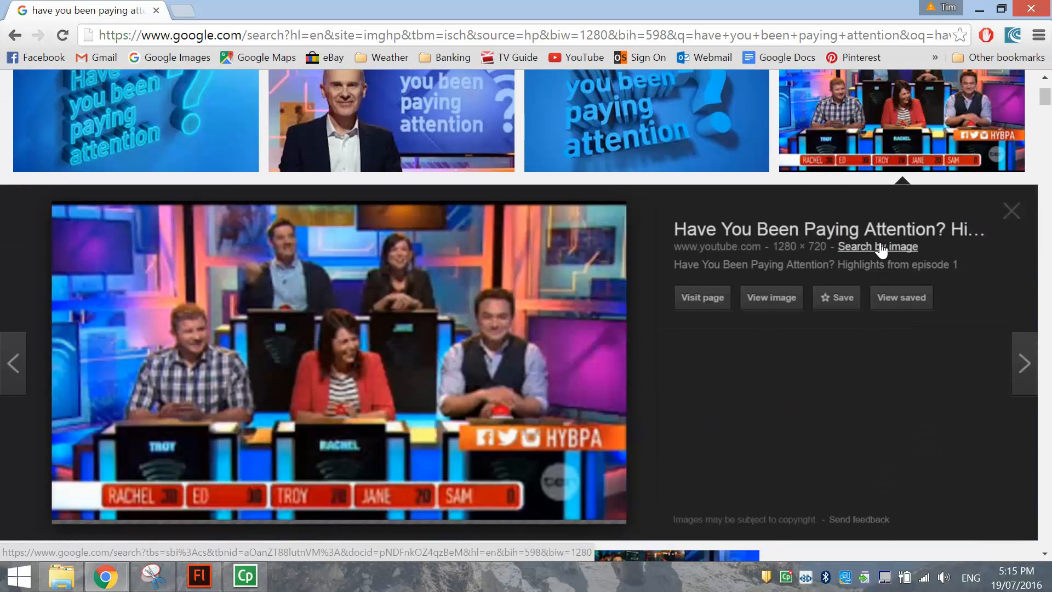
right_click(445, 286)
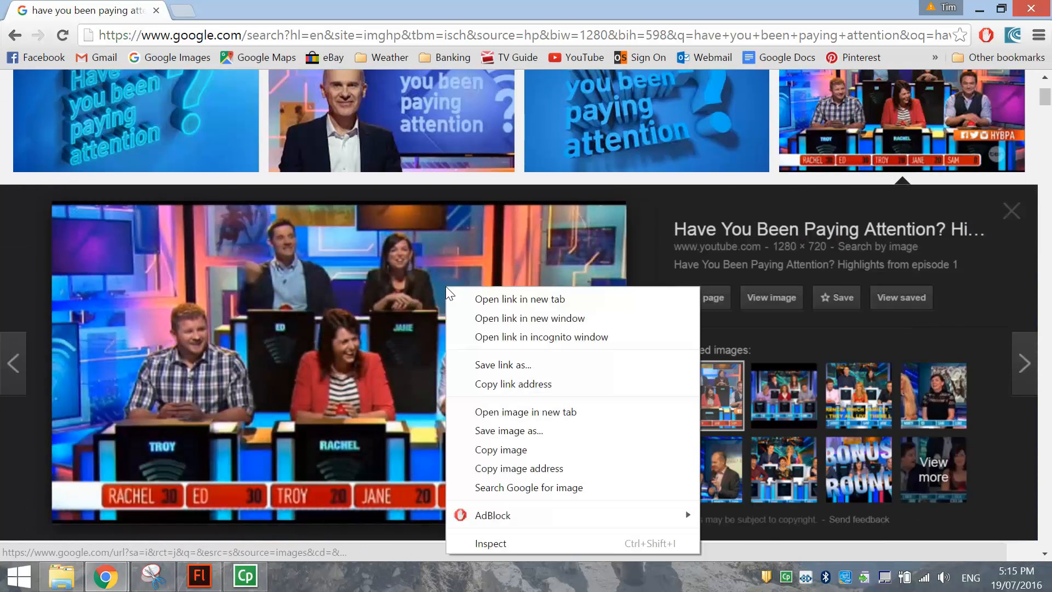
click(482, 448)
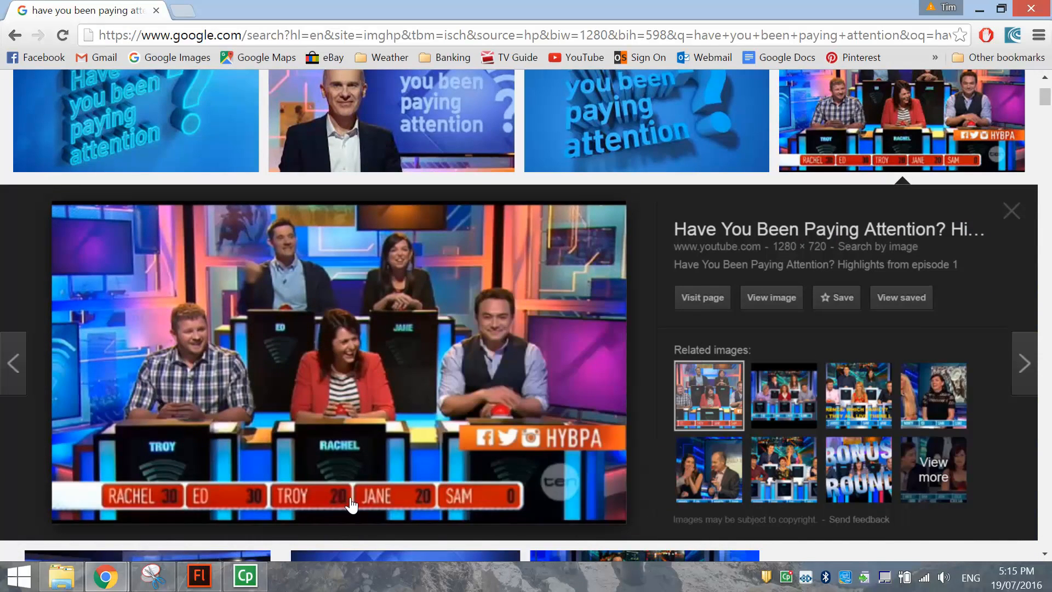
click(207, 584)
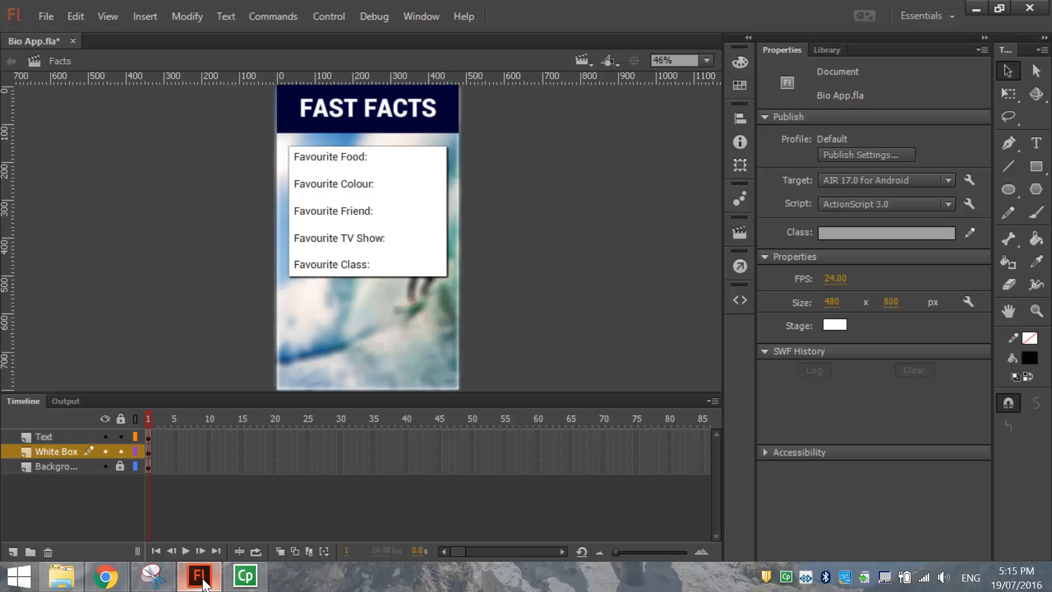
Add a new layer named Image above the Text layer.
click(70, 437)
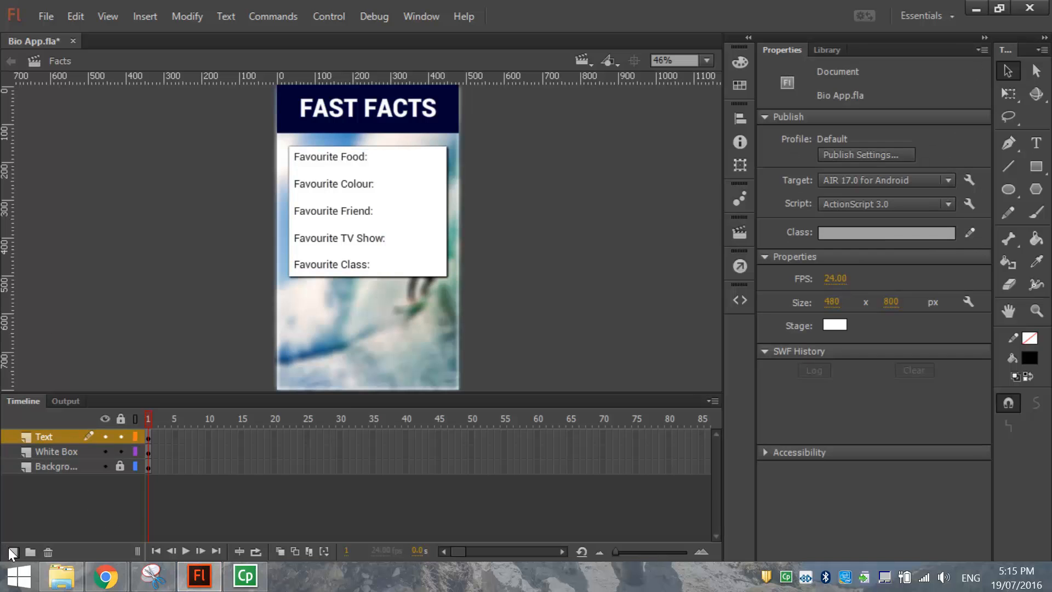
click(12, 552)
double_click(43, 436)
text(Image)
click(158, 231)
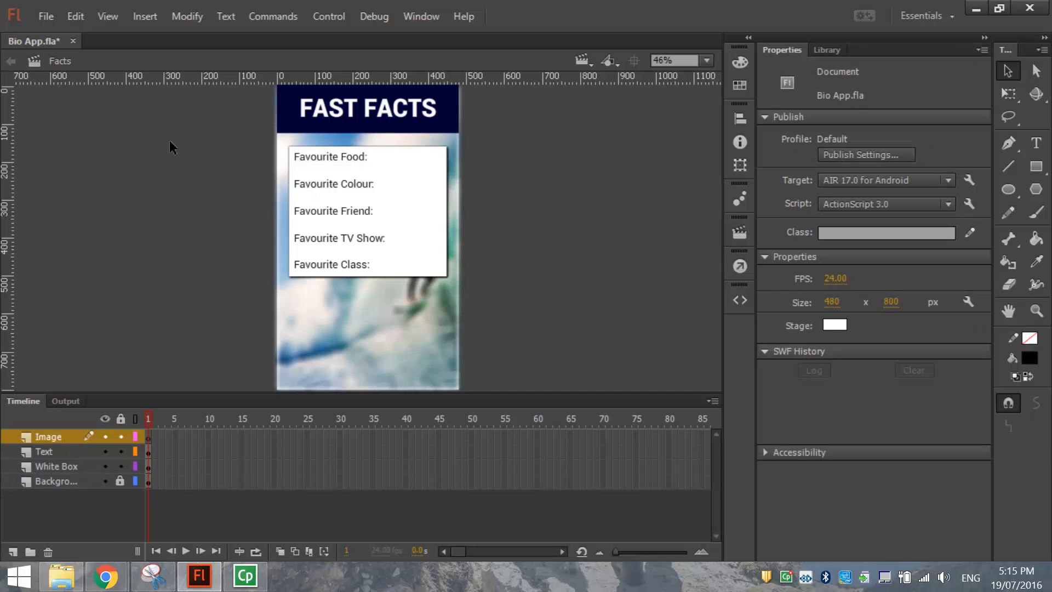
Paste the contestants picture in the centre of the stage and zoom out.
right_click(84, 143)
click(106, 182)
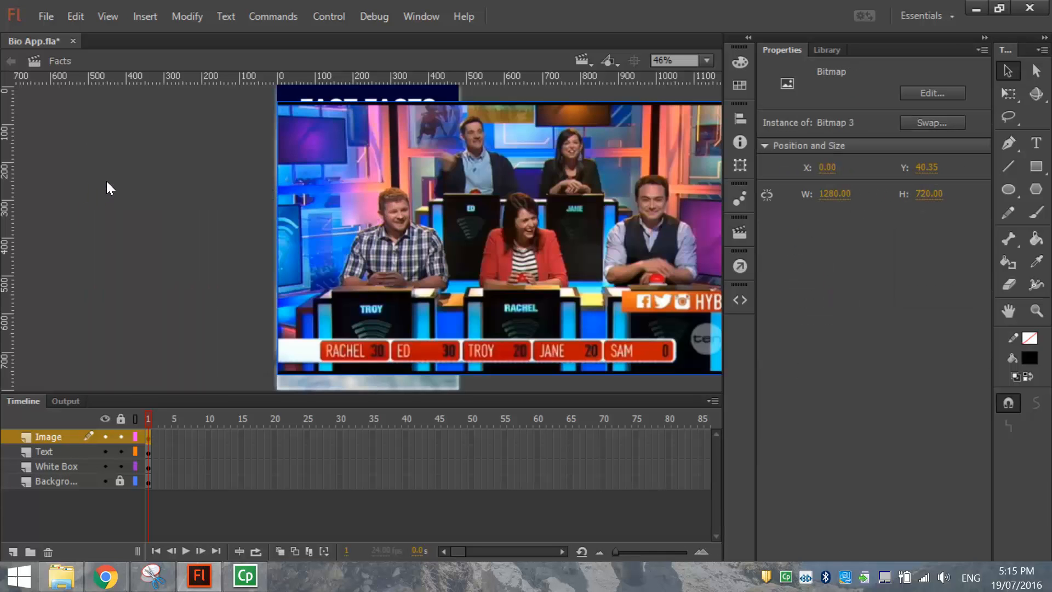
key(ctrl+minus)
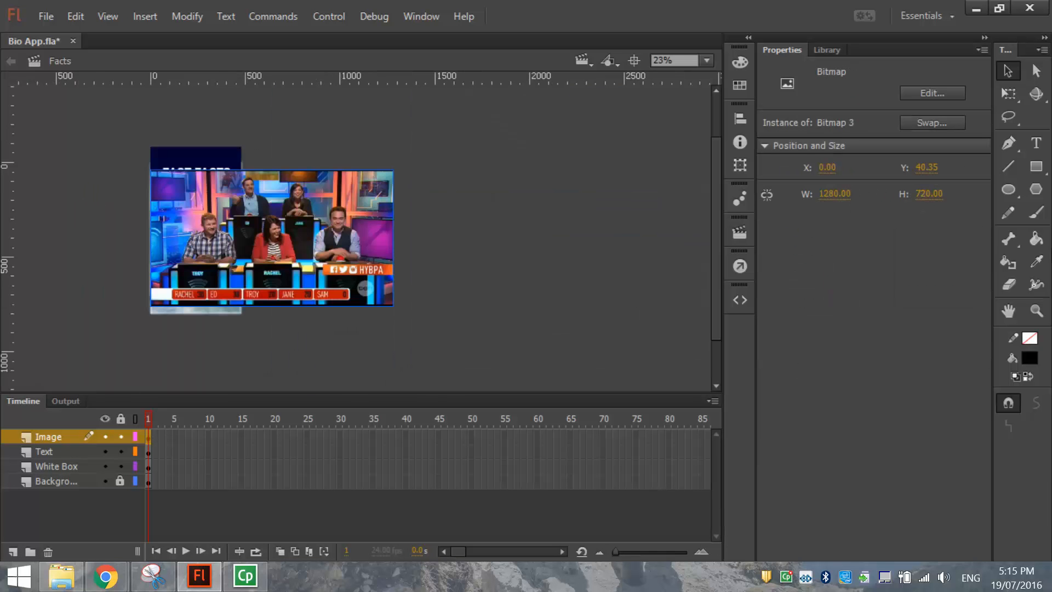
Shrink the contestants picture proportionally and move it below the white box.
click(1009, 93)
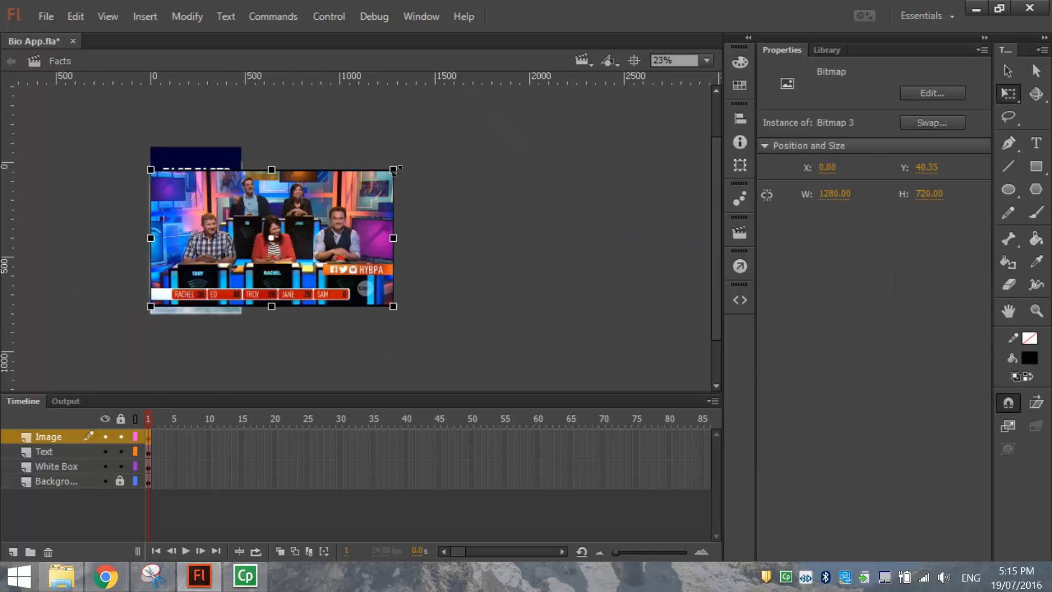
drag(393, 168, 321, 206)
drag(306, 243, 226, 291)
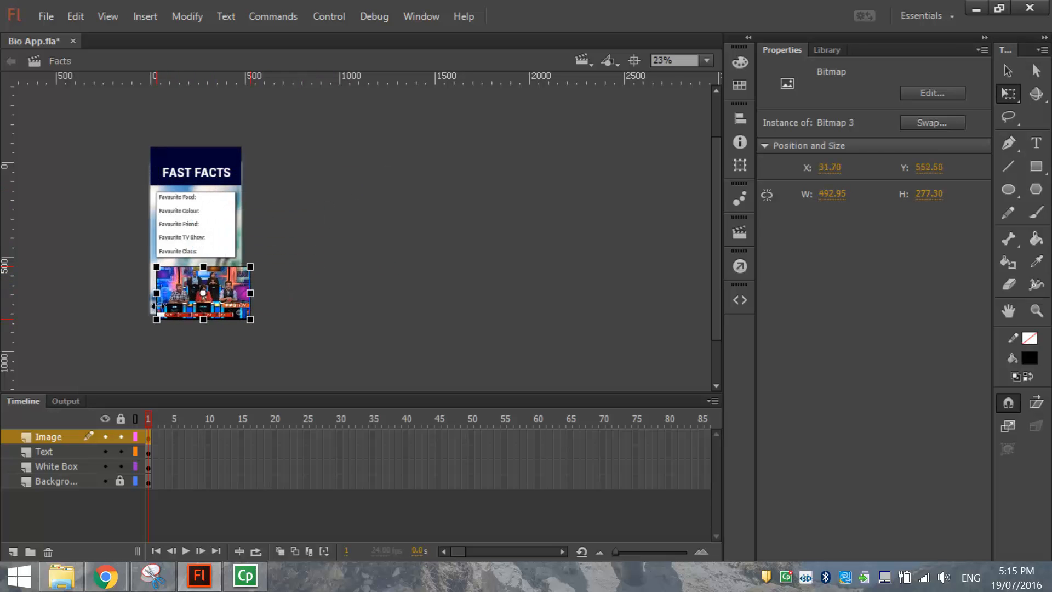
scroll(155, 302, up, 2)
scroll(155, 307, up, 1)
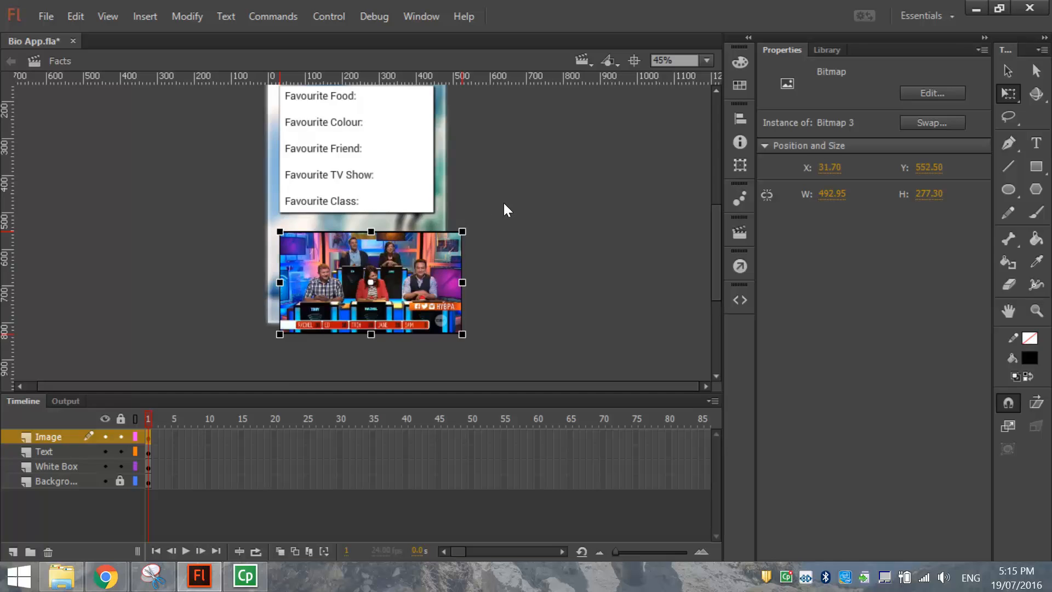
scroll(503, 202, up, 2)
Match the picture's width to the white box at 417, keeping proportions locked.
click(418, 234)
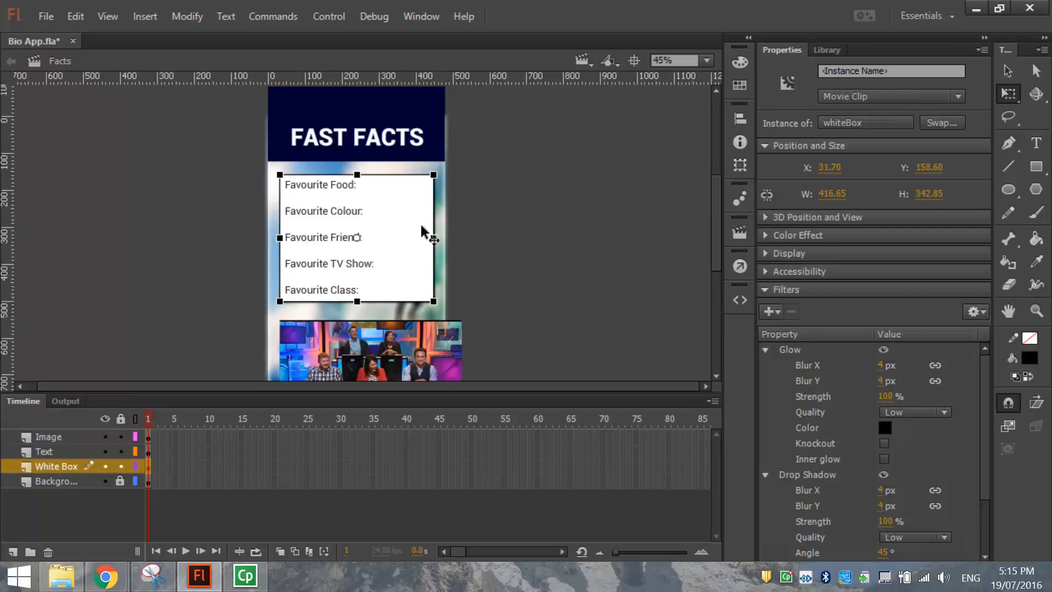
click(832, 194)
click(598, 268)
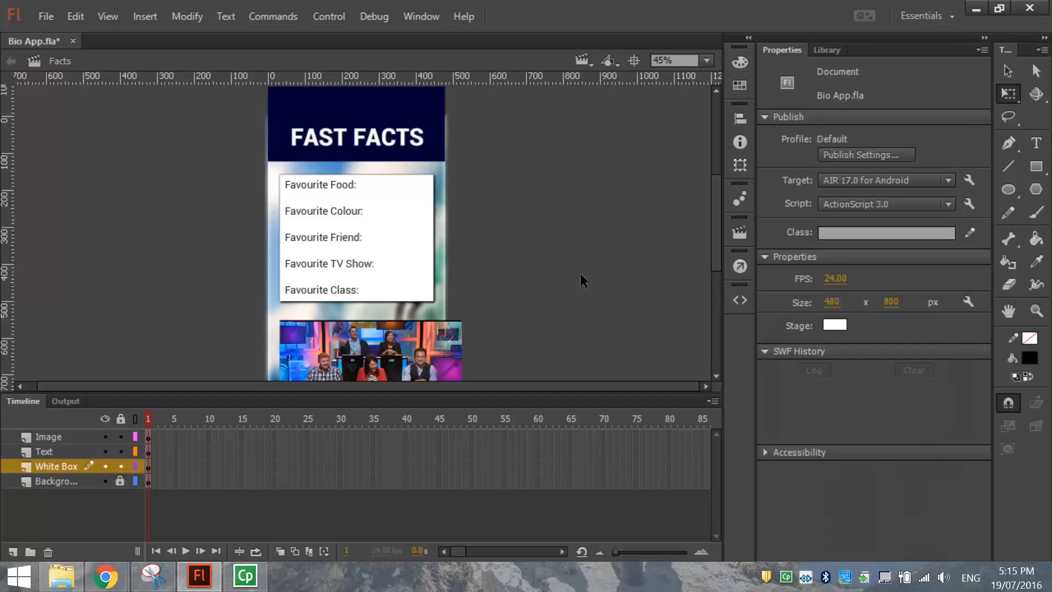
click(430, 360)
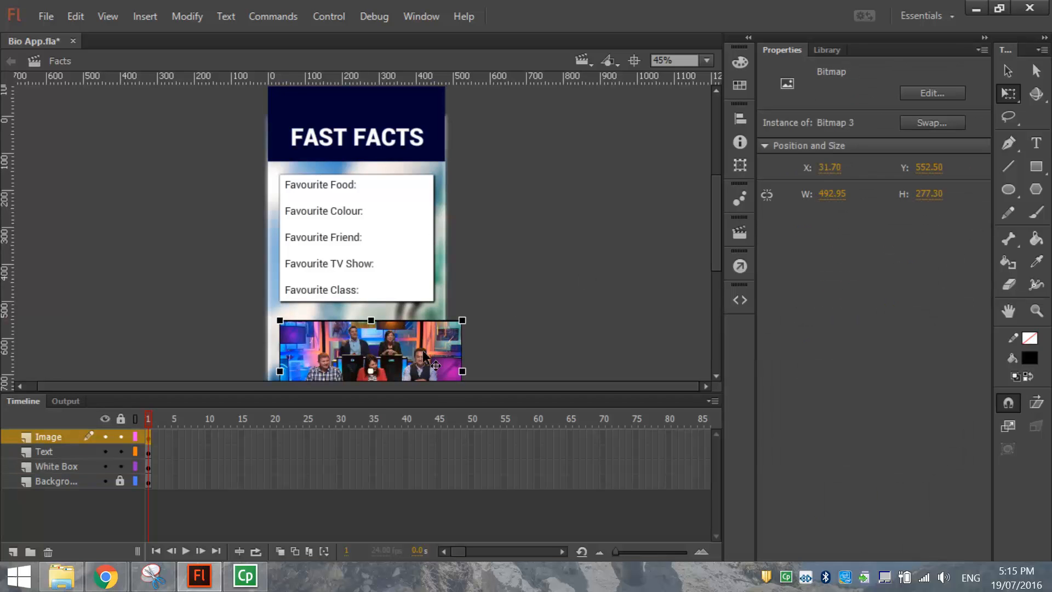
click(832, 195)
text(41)
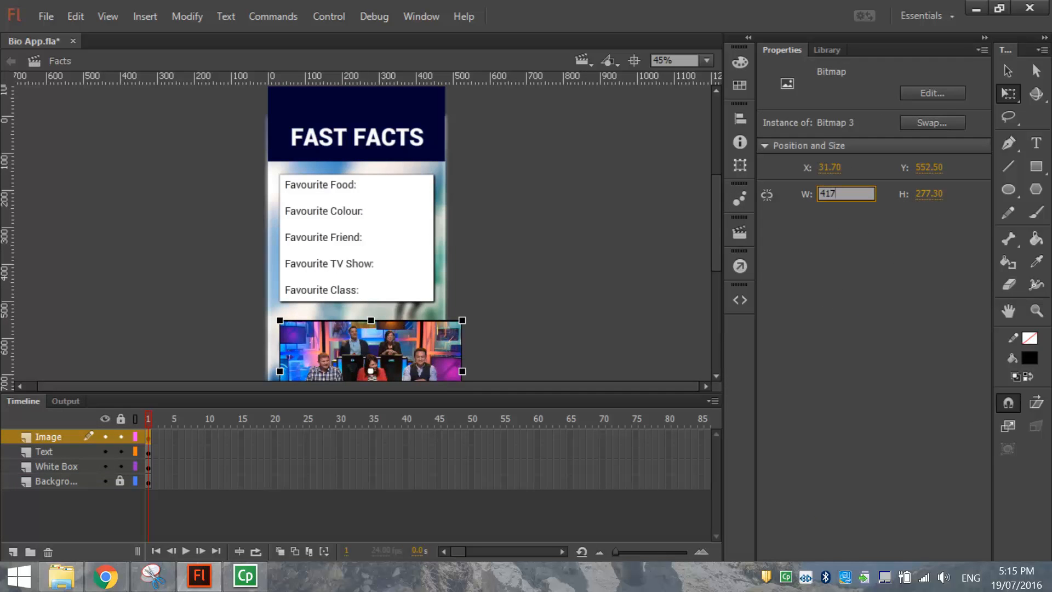
key(Return)
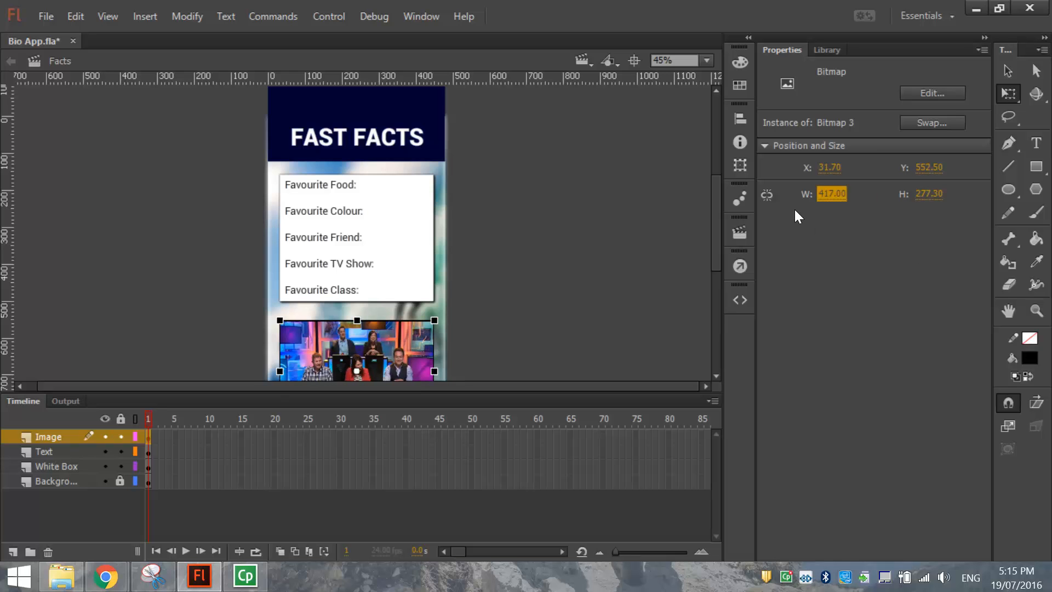
key(ctrl+z)
click(768, 199)
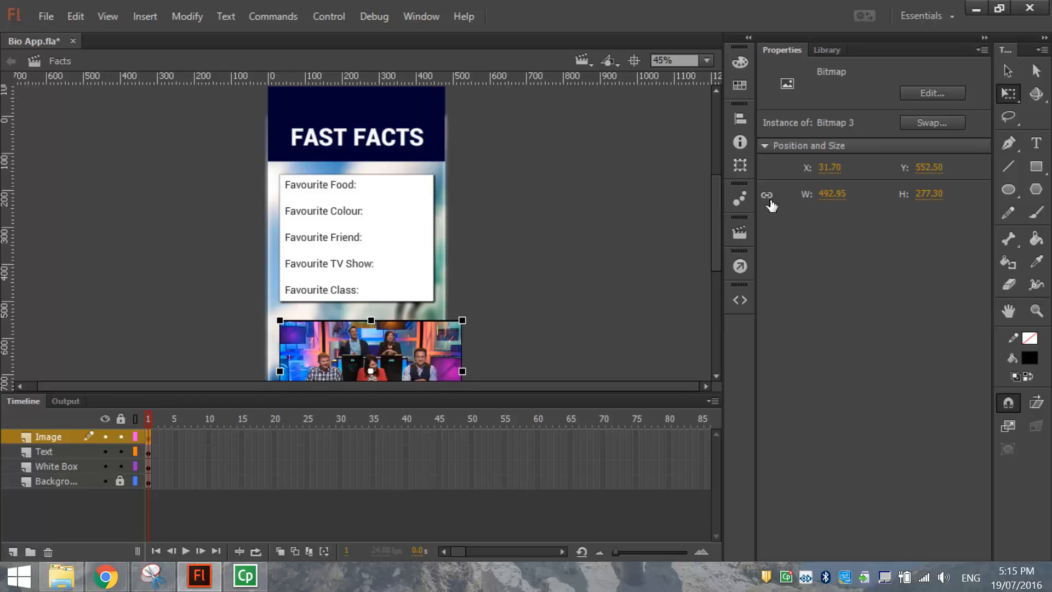
click(831, 195)
text(417)
key(Return)
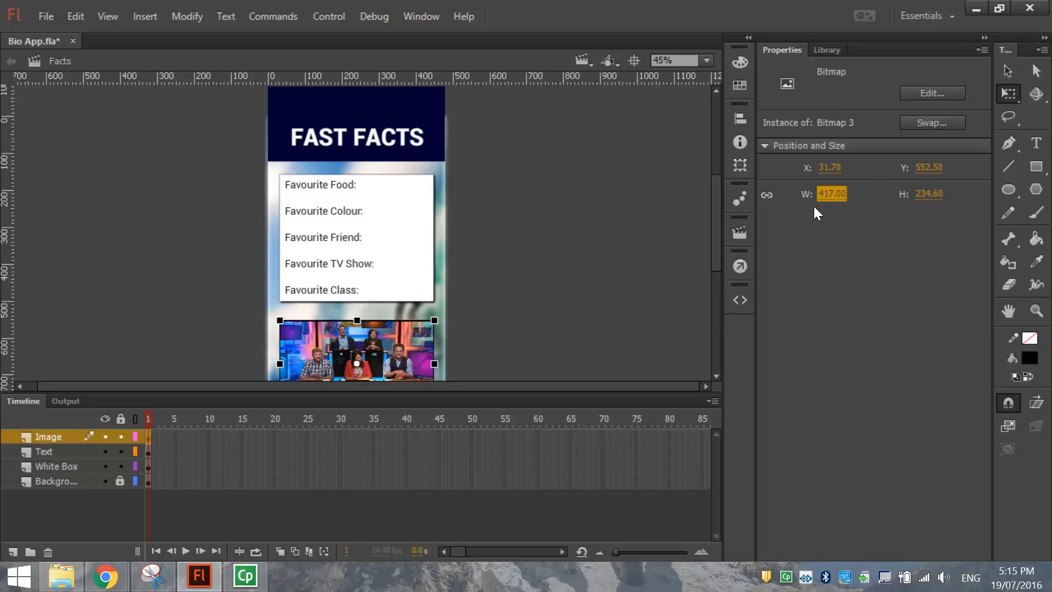
Fit the stage in view and move the picture up just under the white box.
drag(718, 204, 718, 218)
click(706, 62)
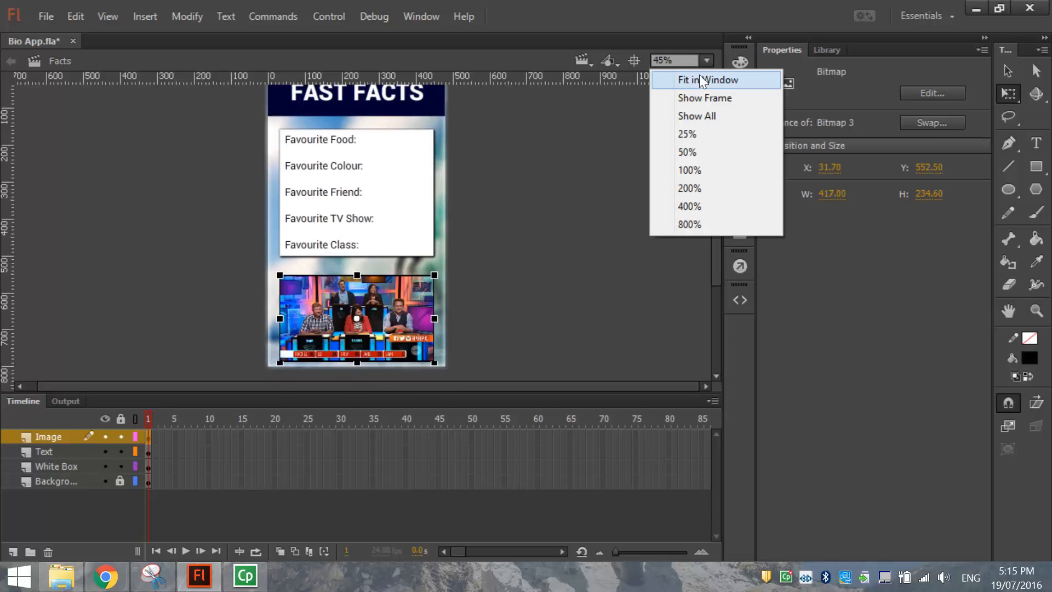
click(699, 78)
click(1008, 71)
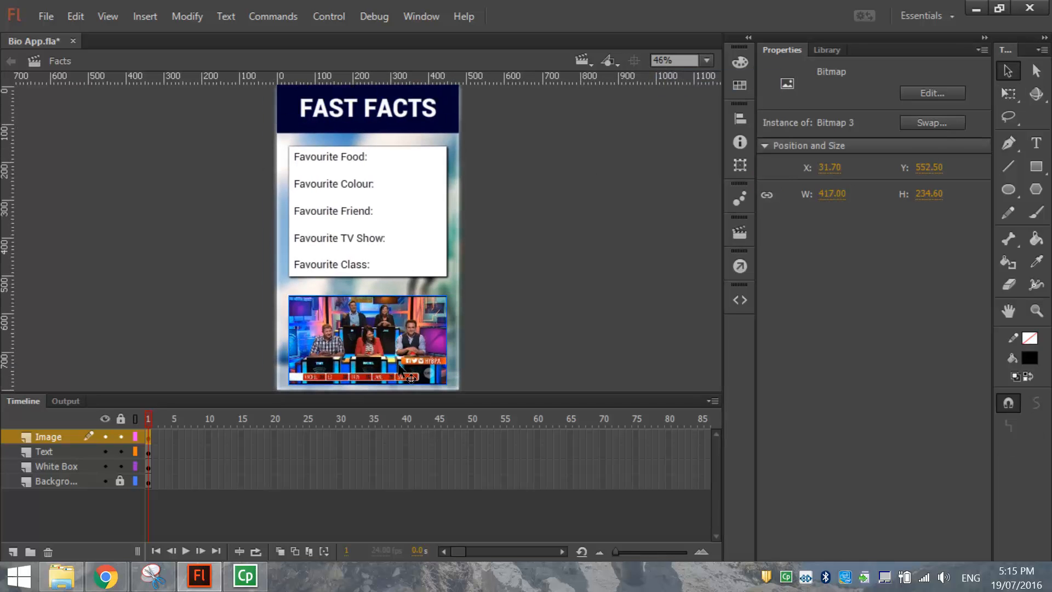
drag(418, 354, 415, 344)
click(520, 321)
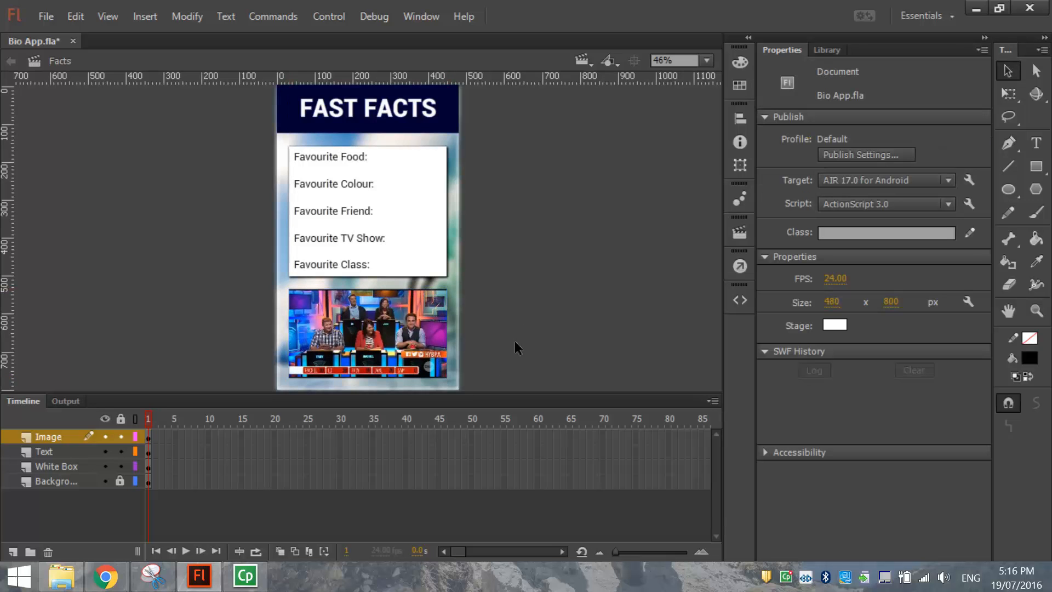
click(407, 345)
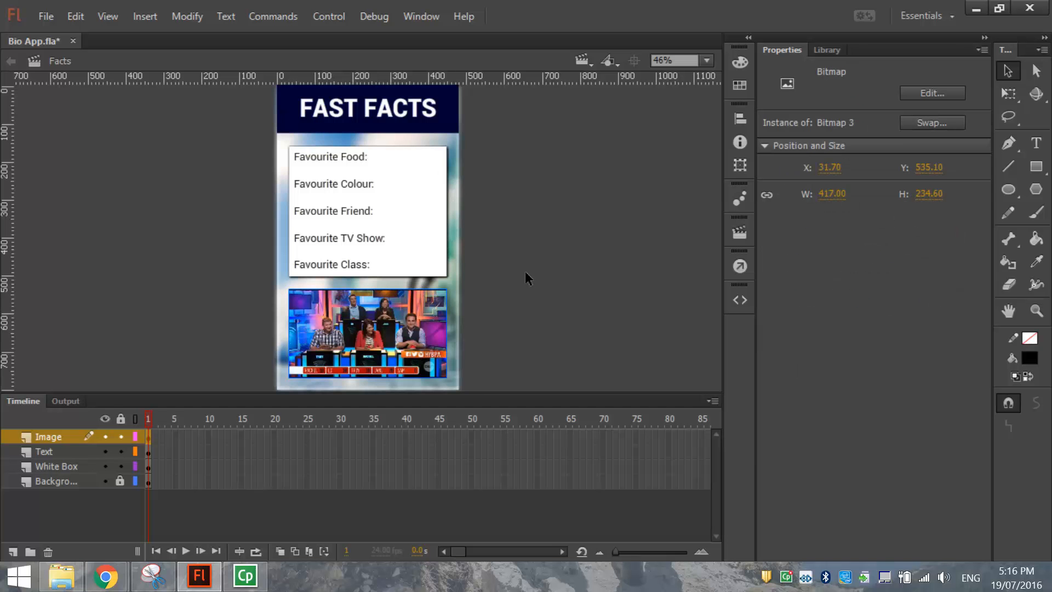
click(205, 22)
Convert the contestants picture into a movie clip named hybpa.
click(206, 57)
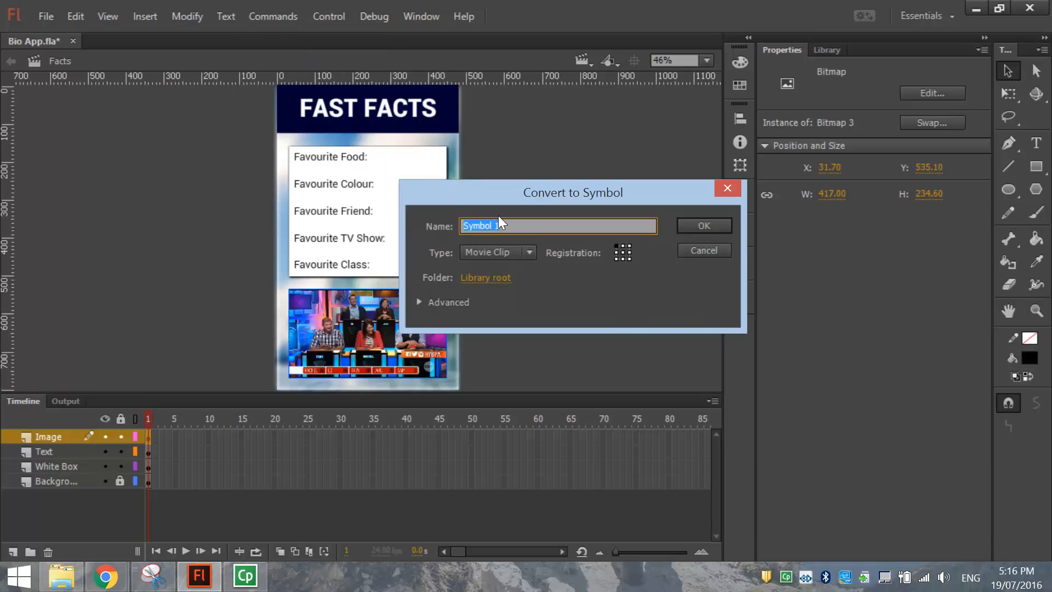
text(hybpa)
click(704, 226)
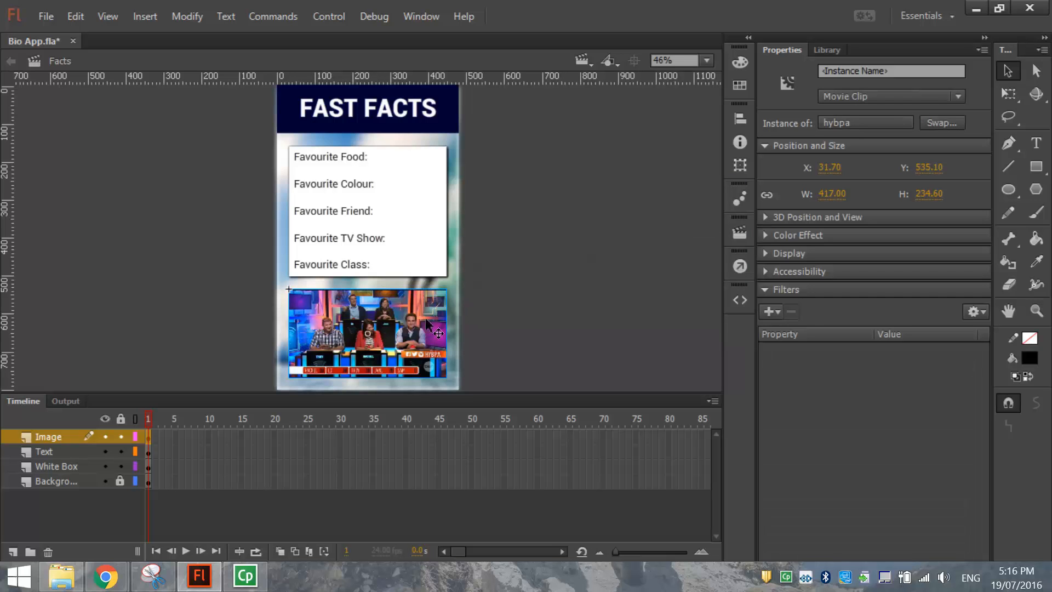
Add a black Glow filter and a Drop Shadow filter to the movie clip.
click(770, 311)
click(787, 366)
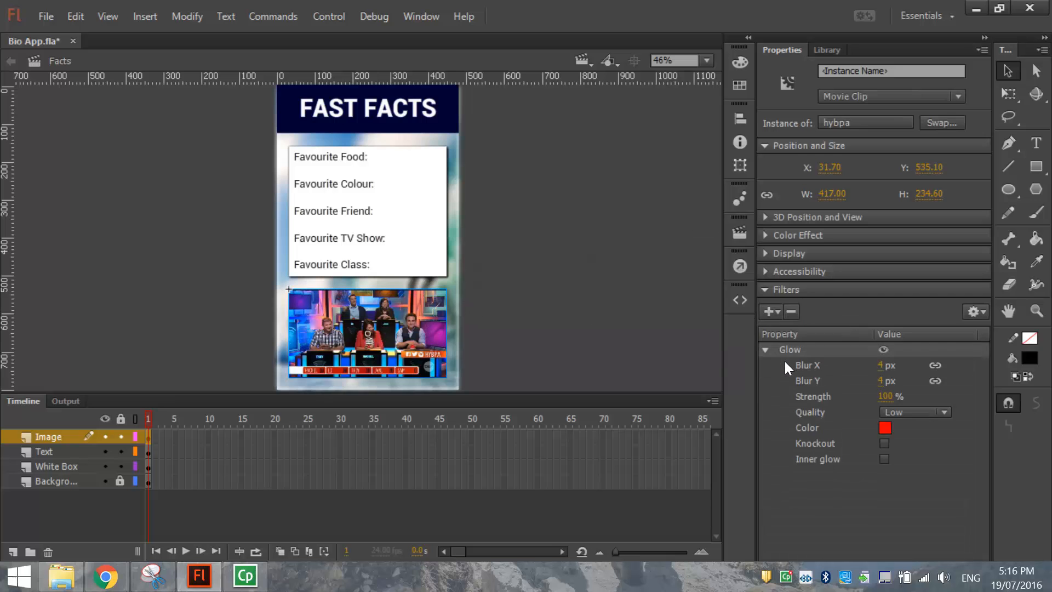
click(886, 428)
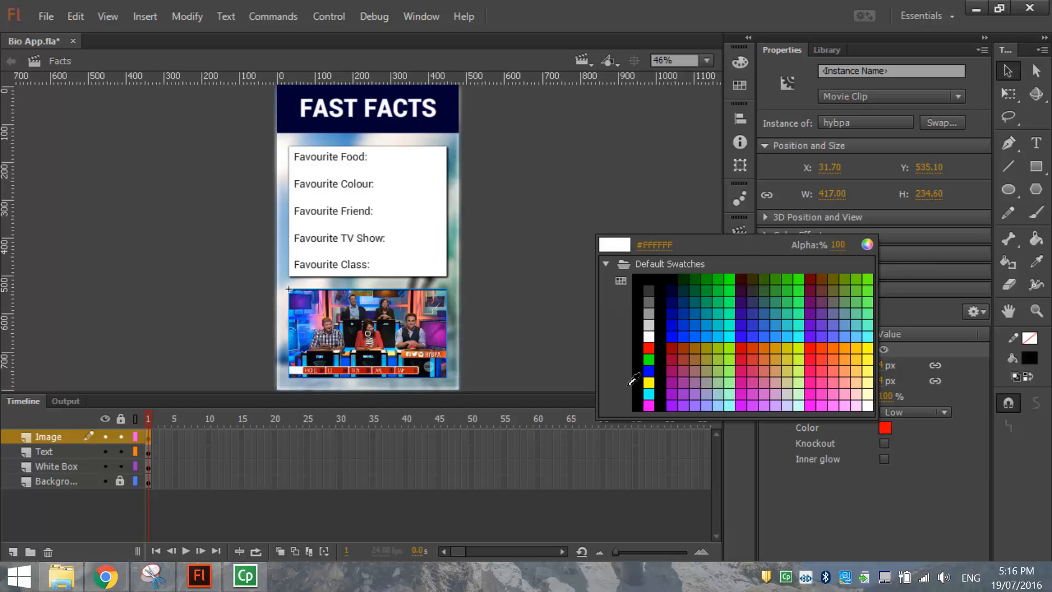
click(638, 373)
click(780, 307)
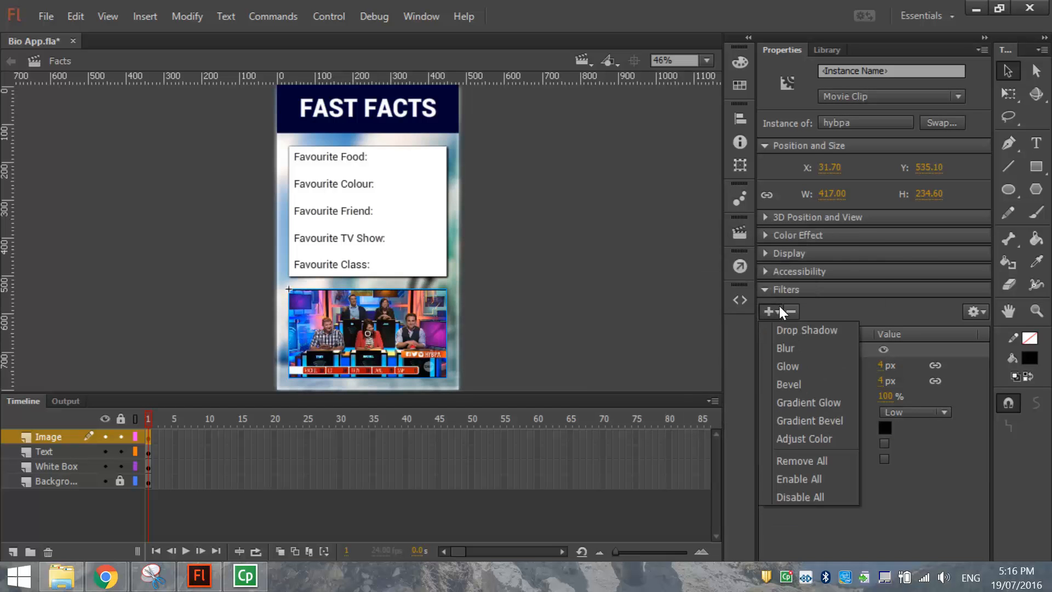
click(782, 331)
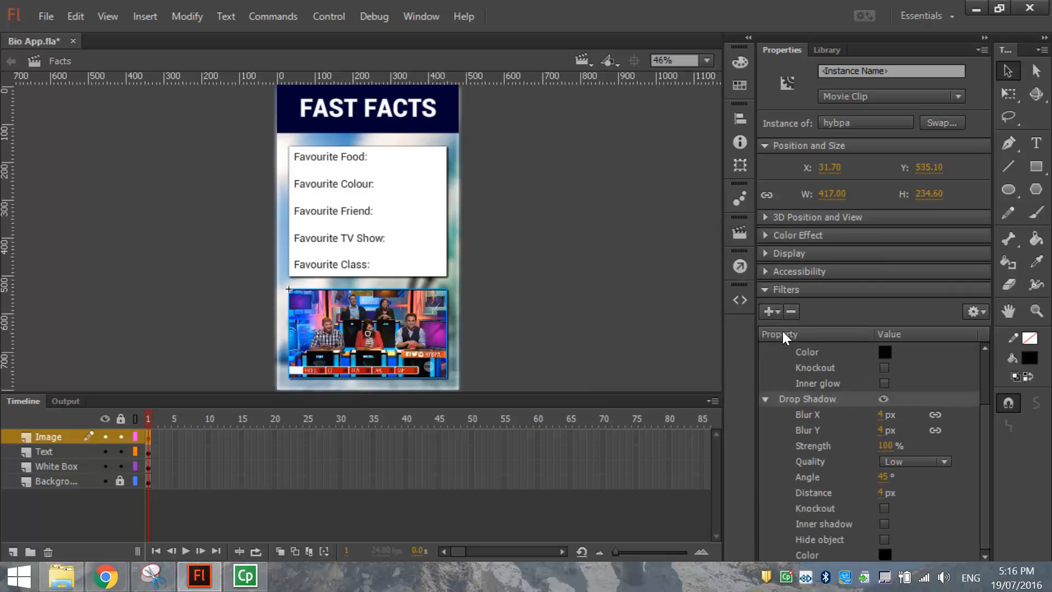
click(583, 324)
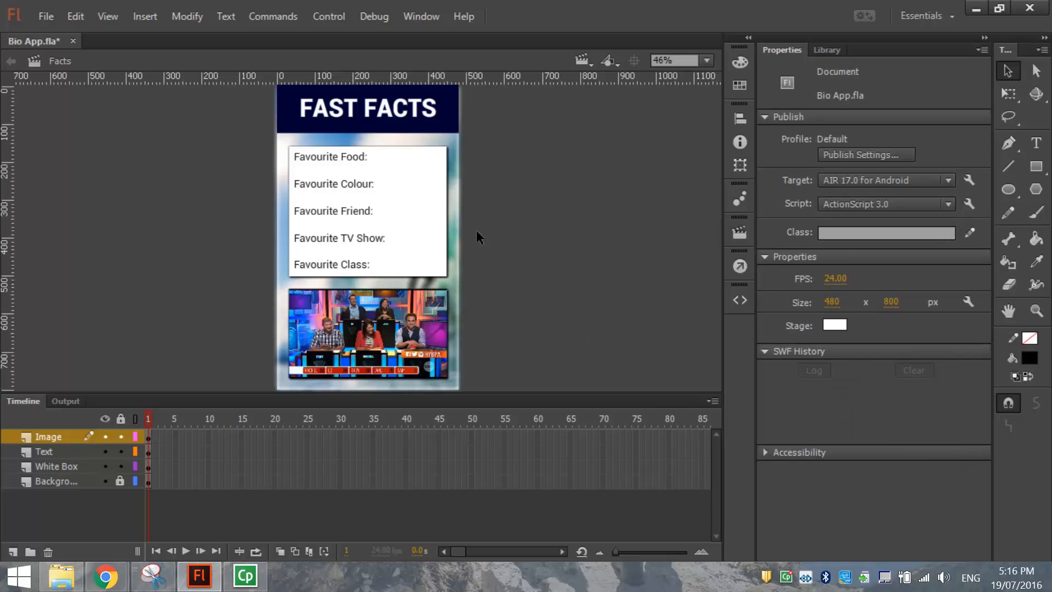
Lock the Image, Text and White Box layers and add a new top layer named Home.
click(120, 418)
click(15, 551)
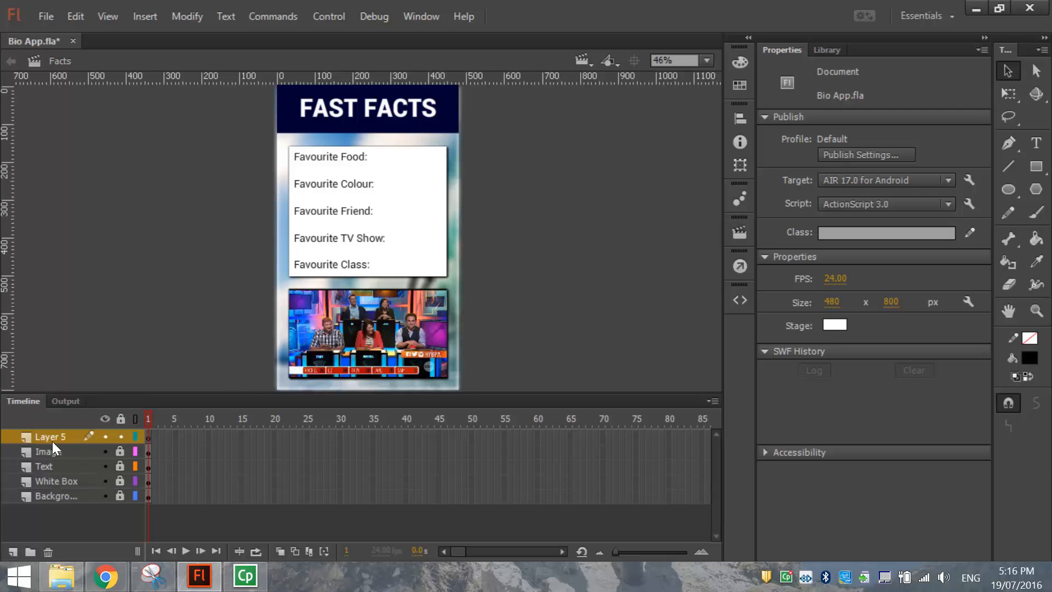
text(Home)
key(Return)
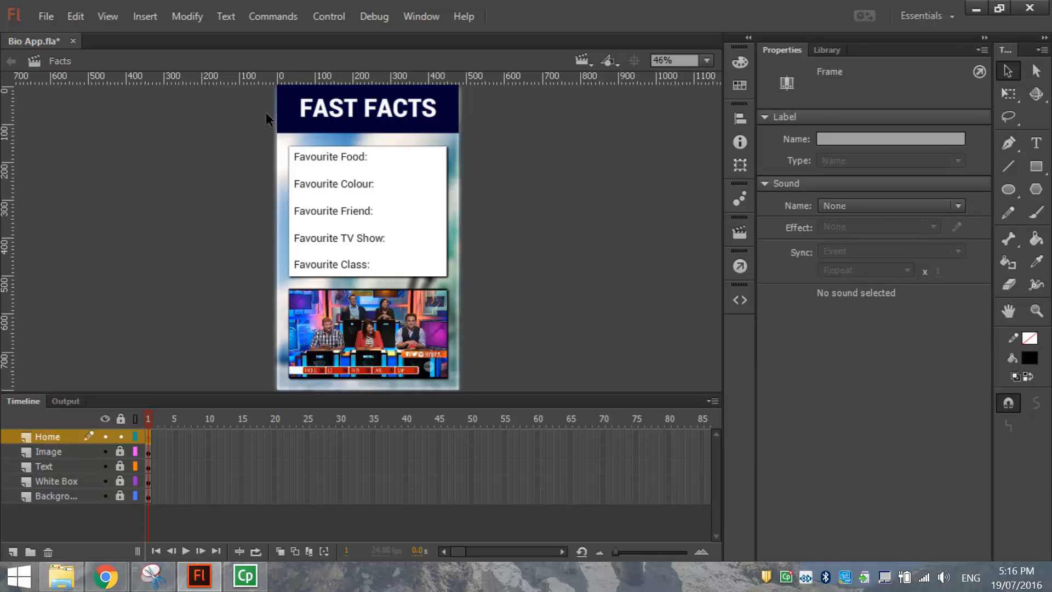
click(327, 112)
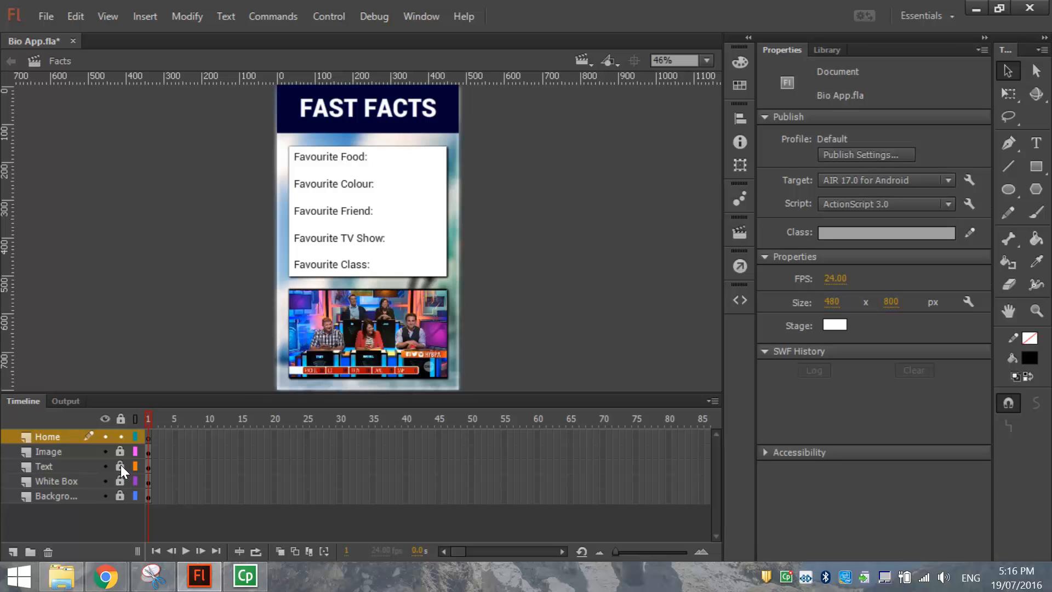
Nudge the FAST FACTS title to the right, then zoom the stage to 180%.
click(342, 107)
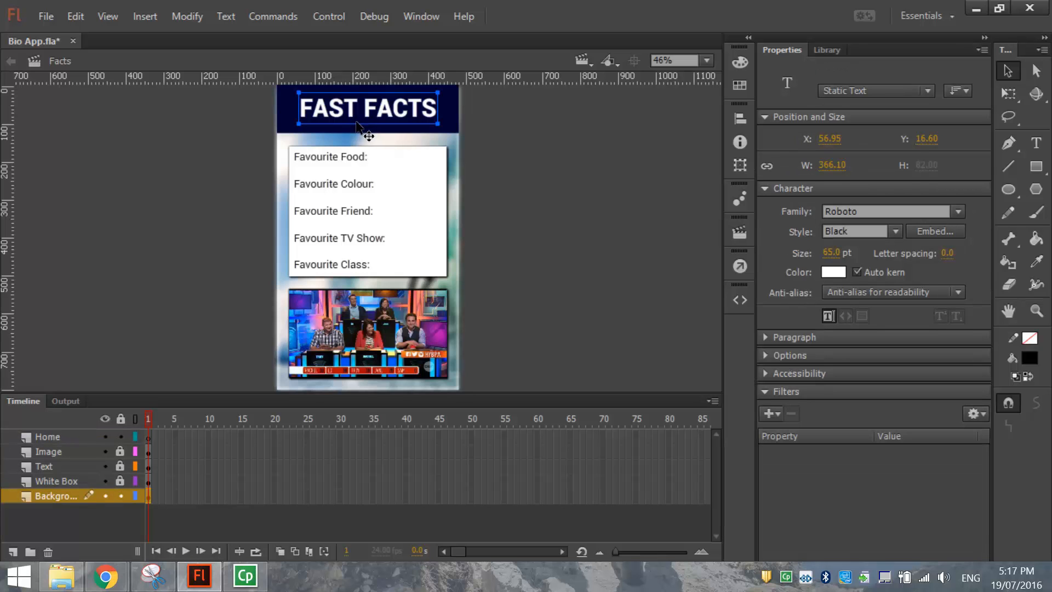
key(shift+Right)
key(shift+Right)
key(shift+Right)
key(shift+Right)
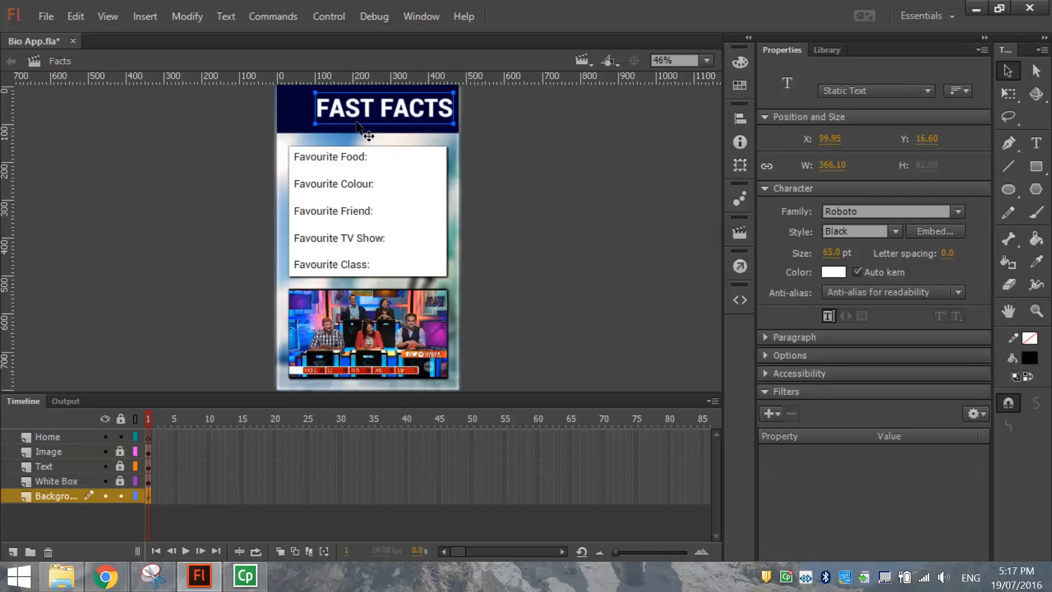
key(shift+Left)
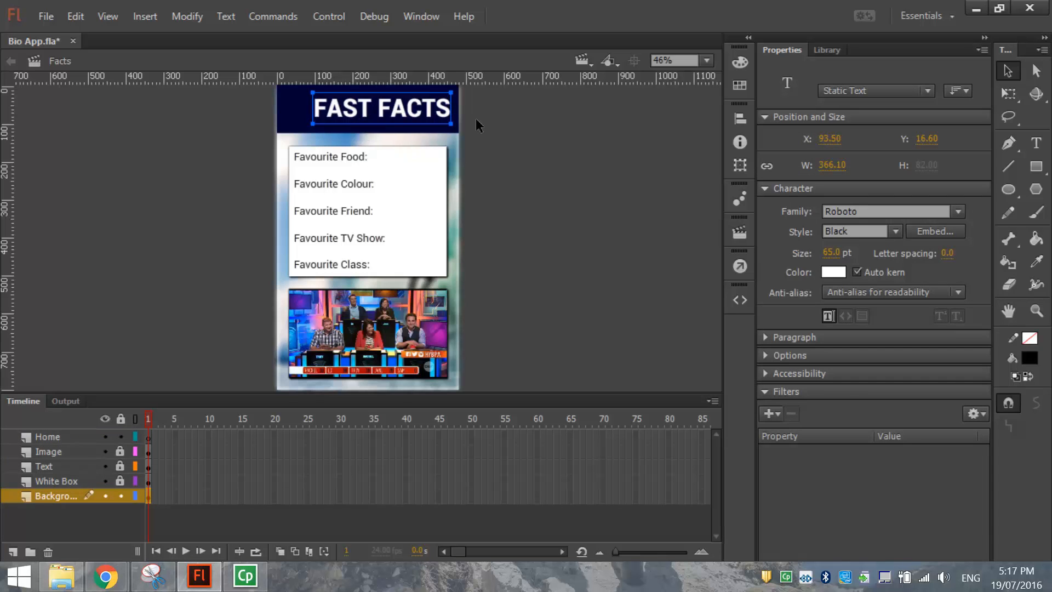
click(519, 124)
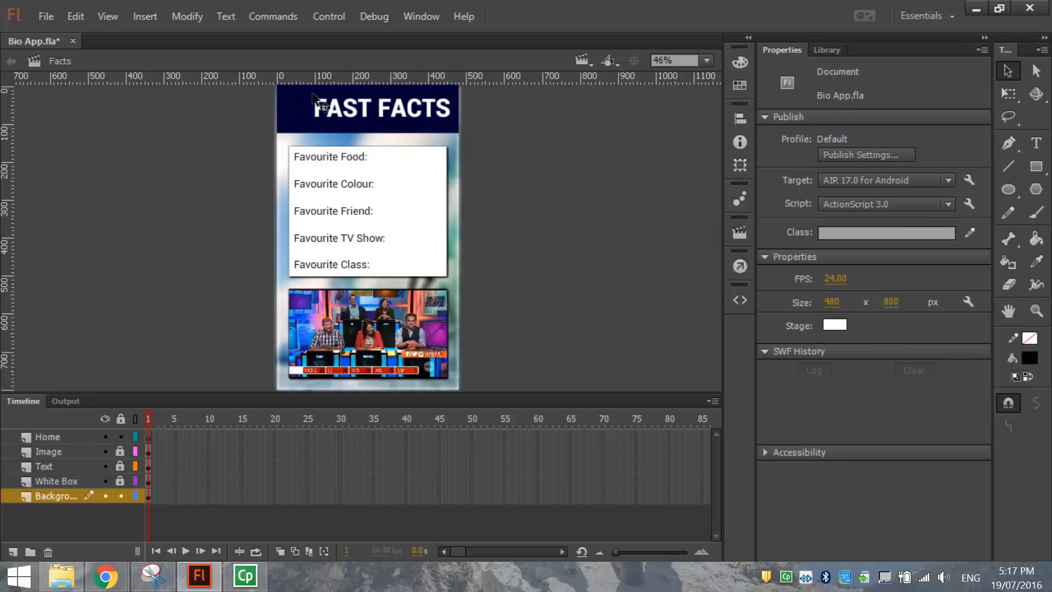
key(ctrl+equal)
key(ctrl+equal)
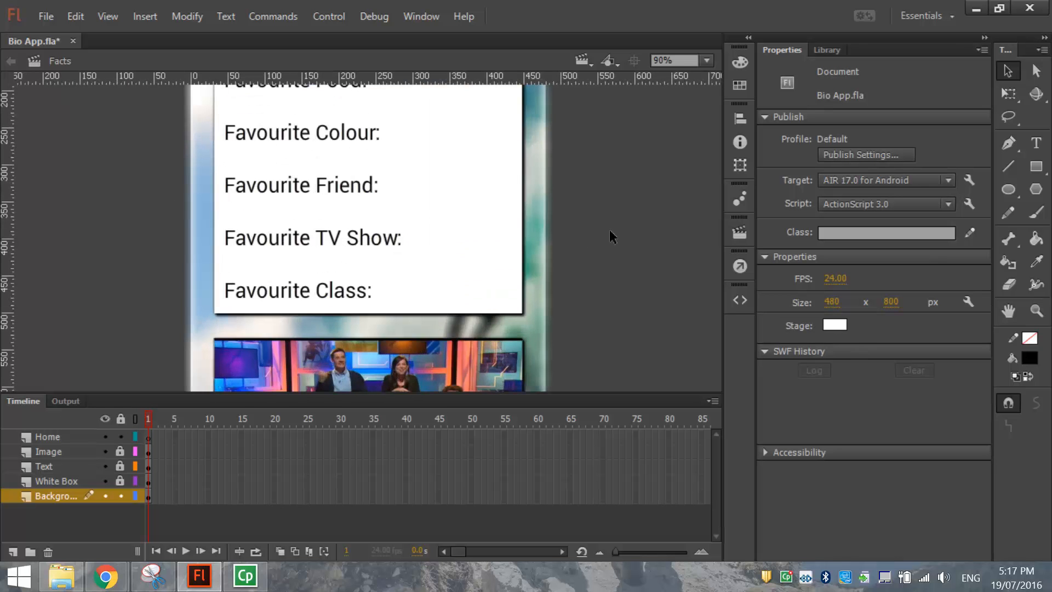
key(ctrl+equal)
scroll(552, 277, up, 8)
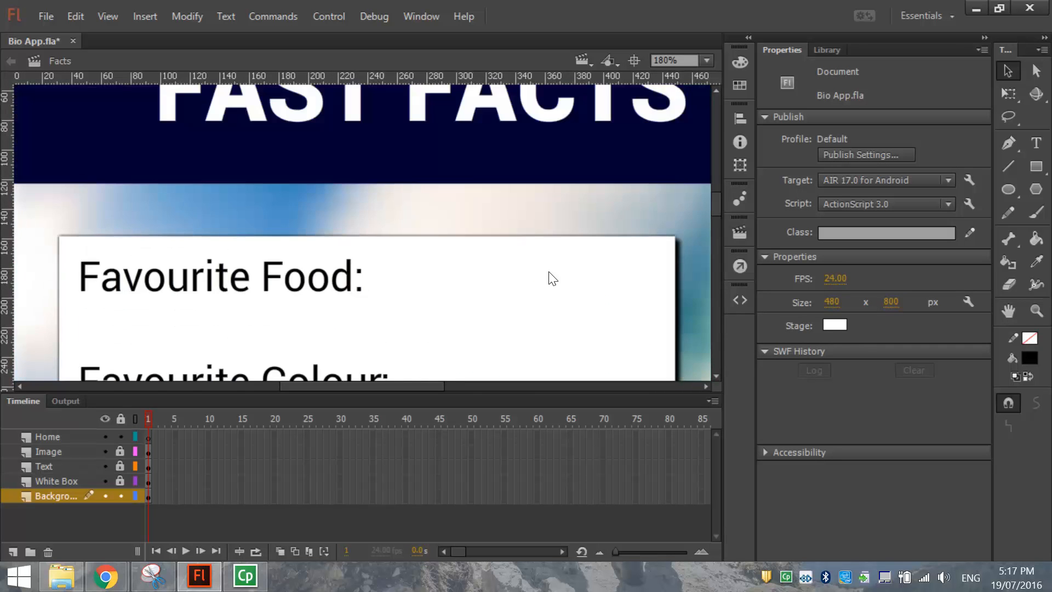
drag(426, 392, 395, 381)
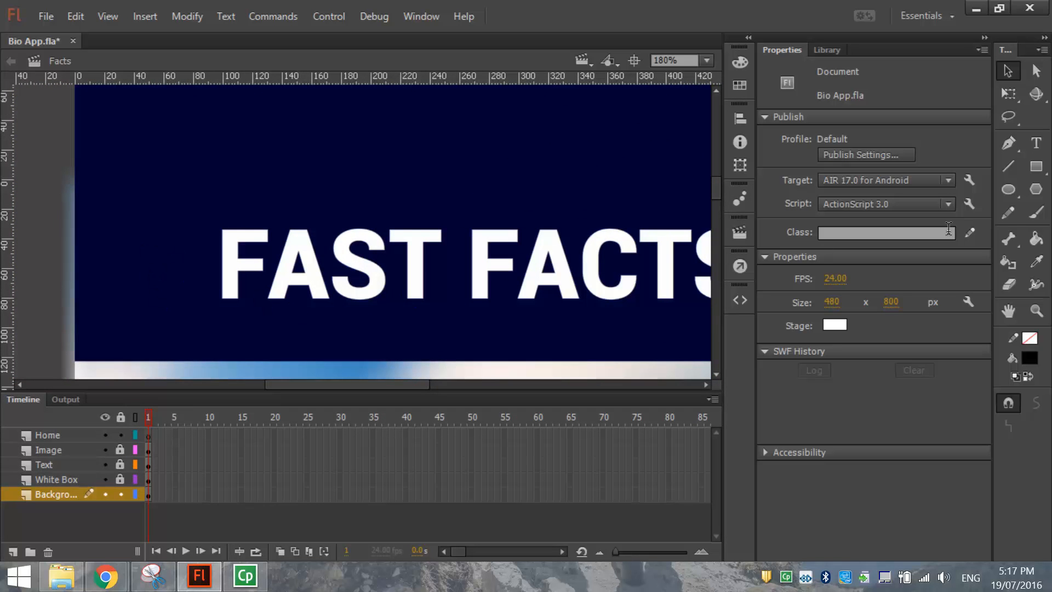
On the Home layer, set the Oval tool to a white stroke and #9999FF fill.
click(1009, 187)
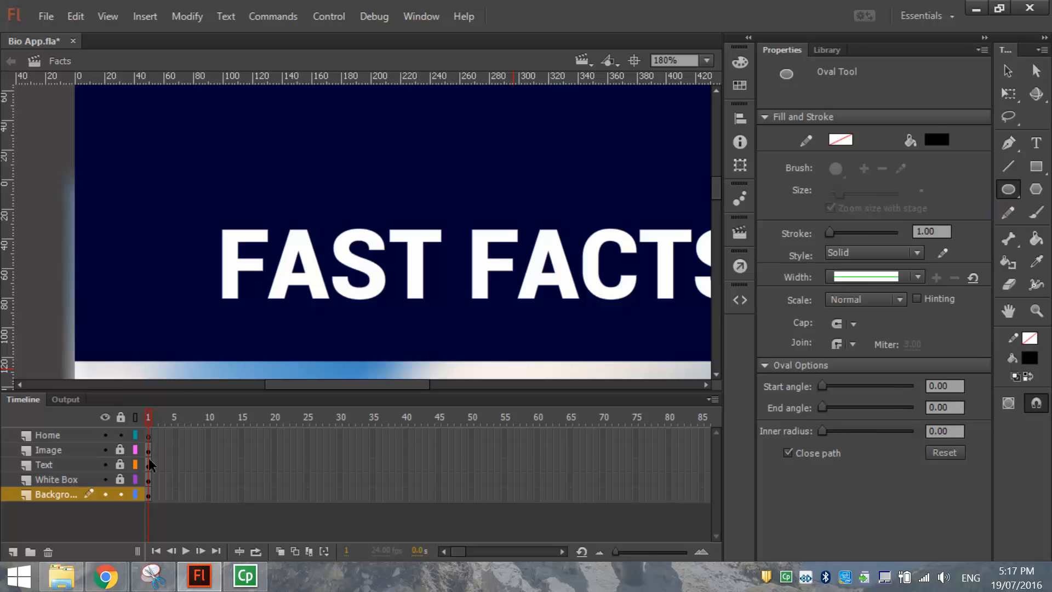
click(71, 438)
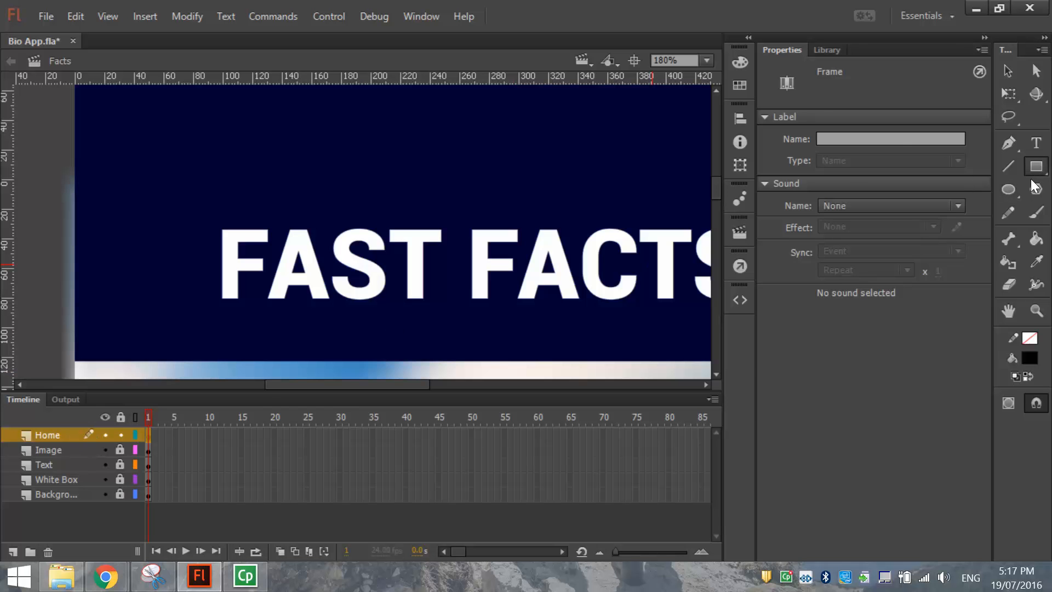
click(1009, 190)
click(1010, 191)
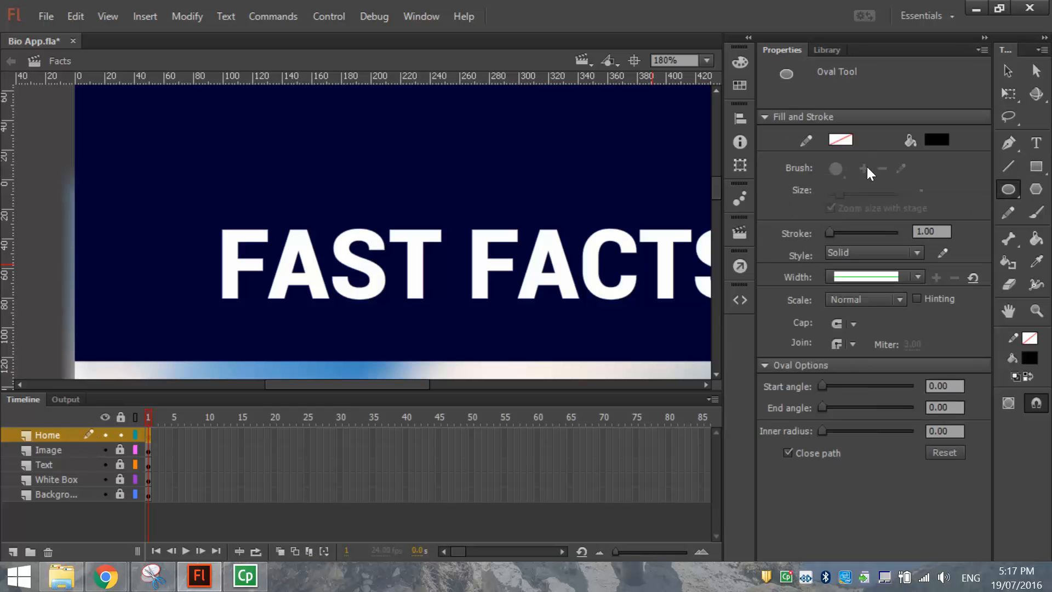
click(843, 140)
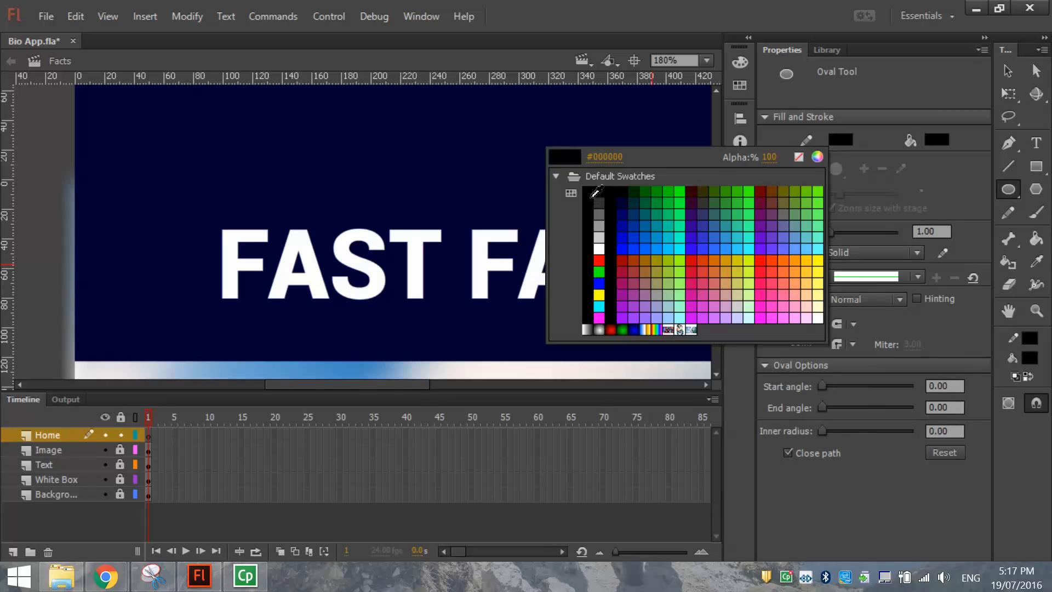
click(599, 248)
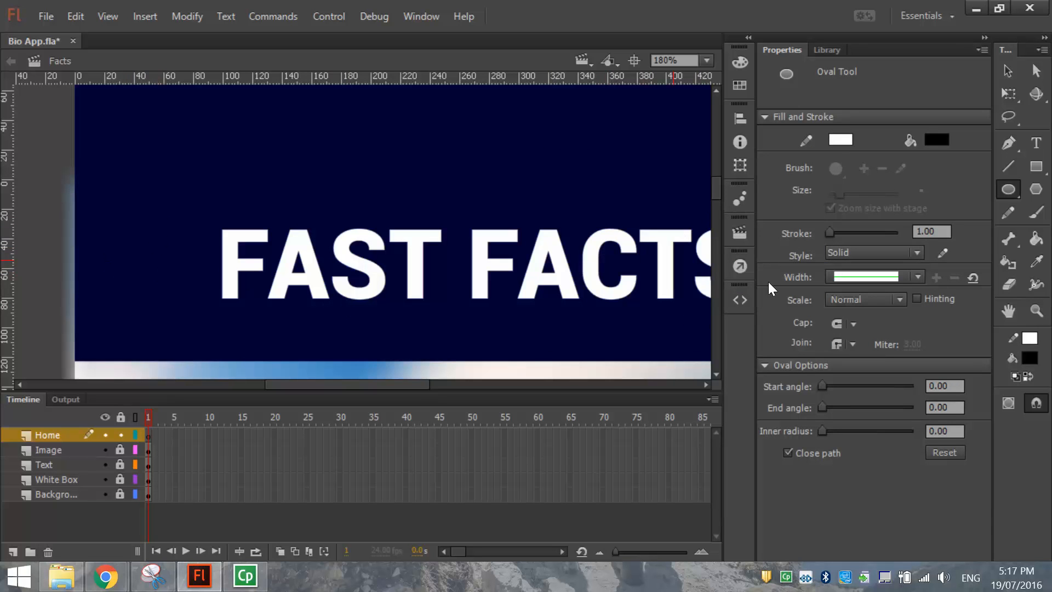
click(936, 140)
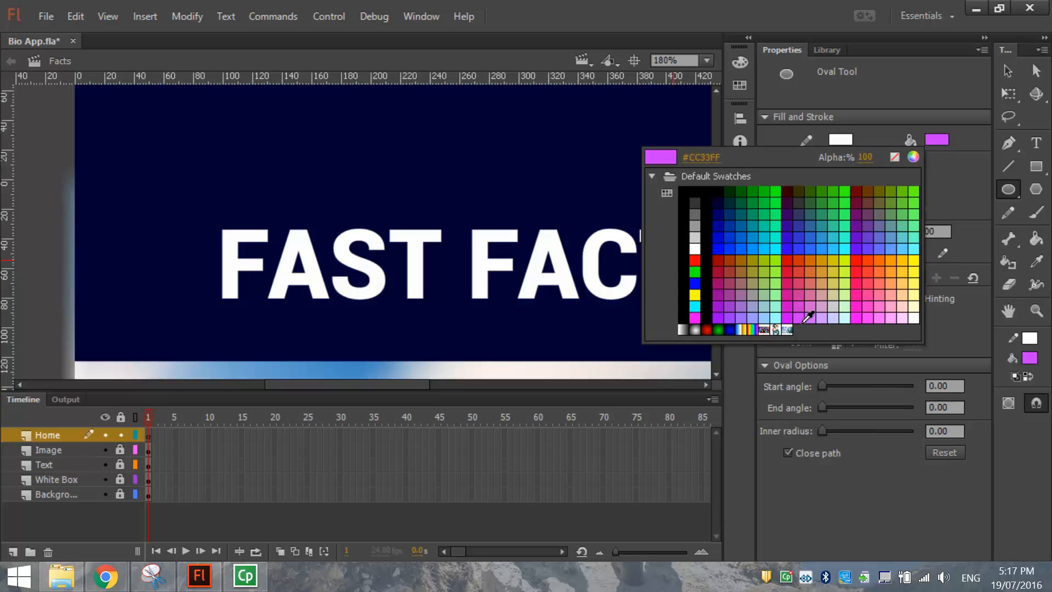
click(755, 321)
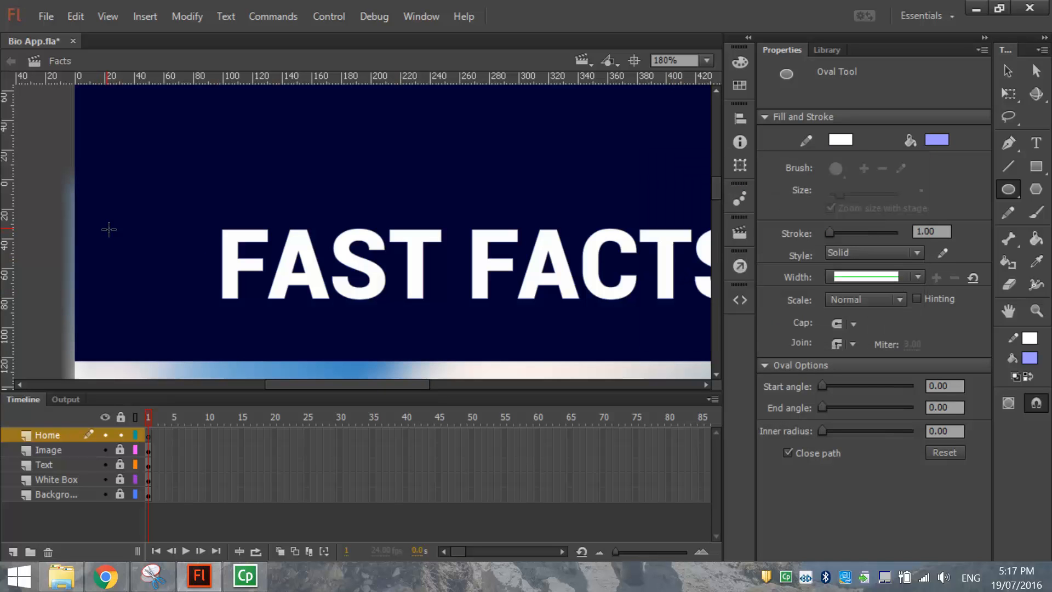
Draw a circle left of FAST FACTS, then select home icon.png in My Bio App.
mouse_move(97, 215)
mouse_down()
mouse_move(181, 318)
mouse_move(176, 301)
mouse_up()
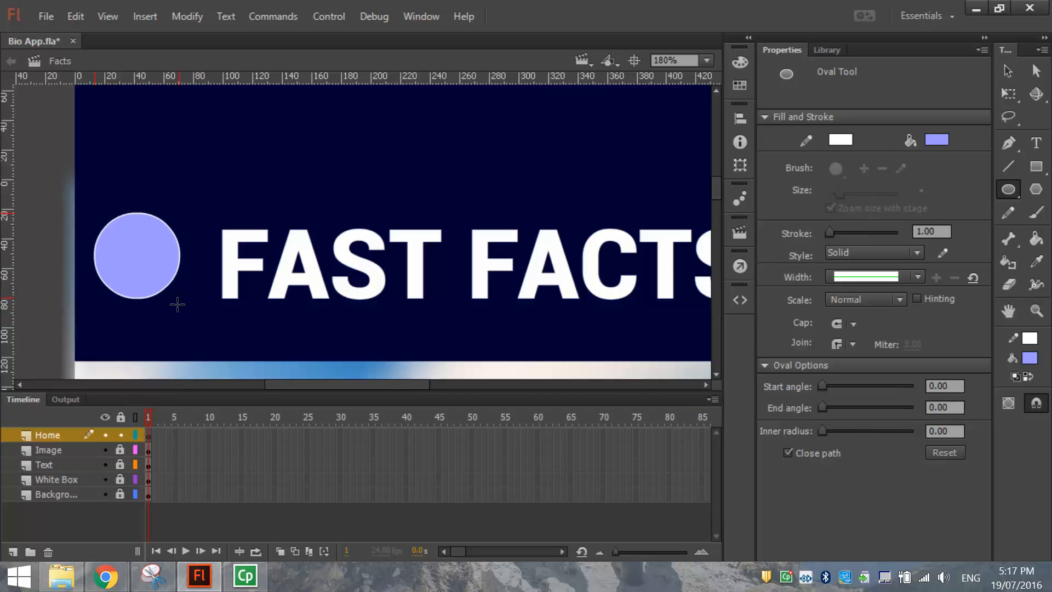
click(1011, 72)
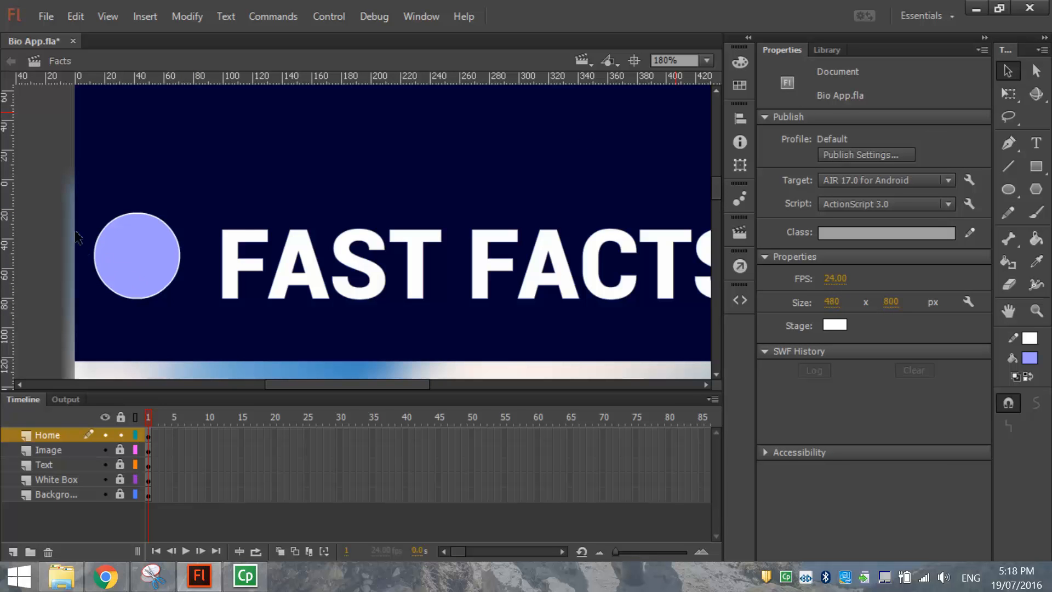
drag(68, 202, 190, 315)
drag(147, 262, 157, 272)
drag(169, 237, 167, 236)
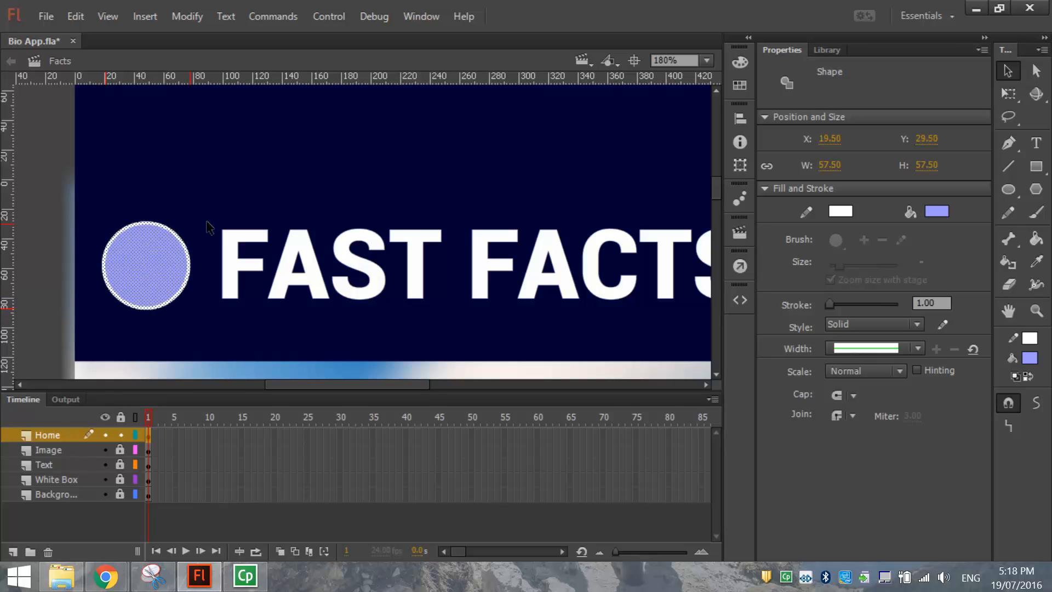
click(207, 225)
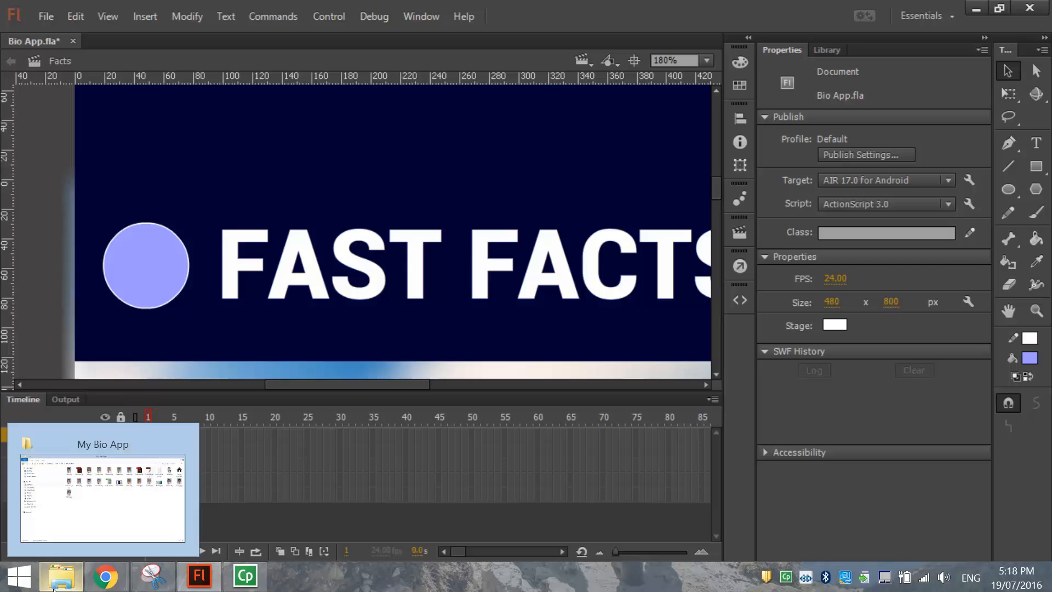
click(54, 587)
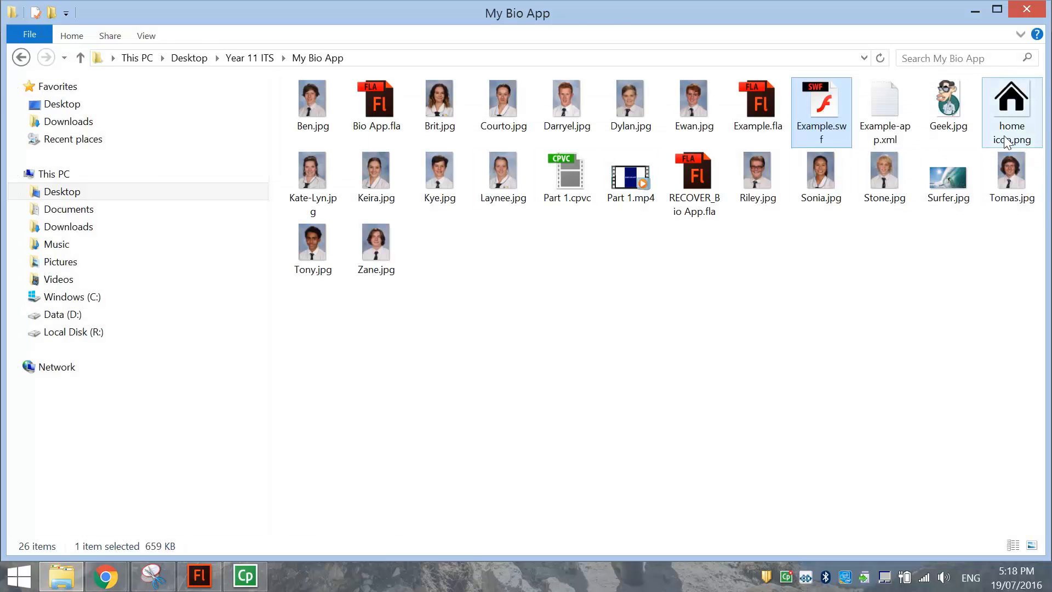
click(1020, 99)
Bring home icon.png into Flash, scale it to 44 × 44 and centre it in the circle.
drag(1020, 101, 155, 283)
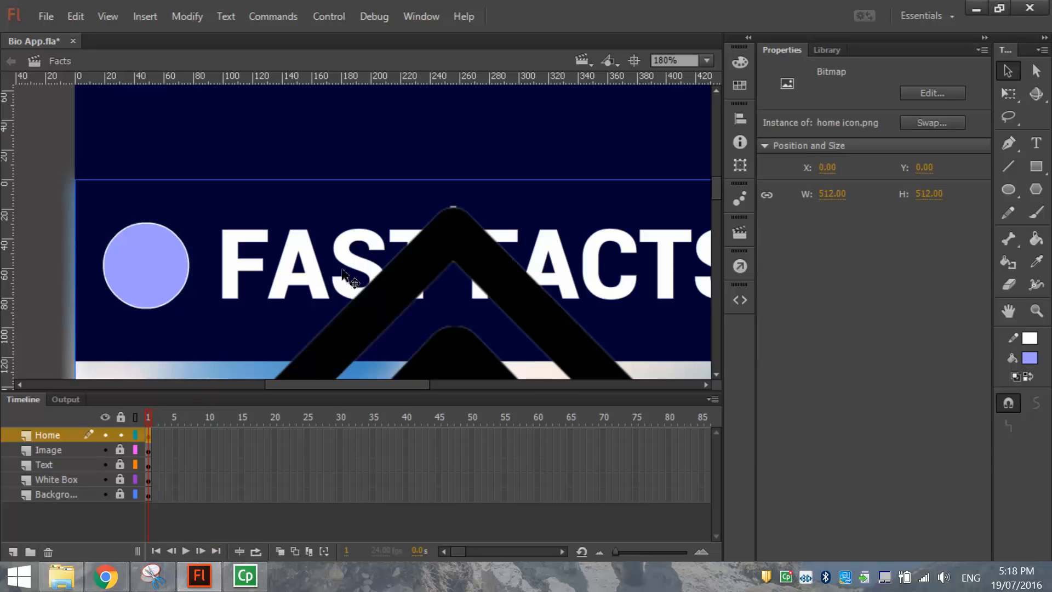
key(q)
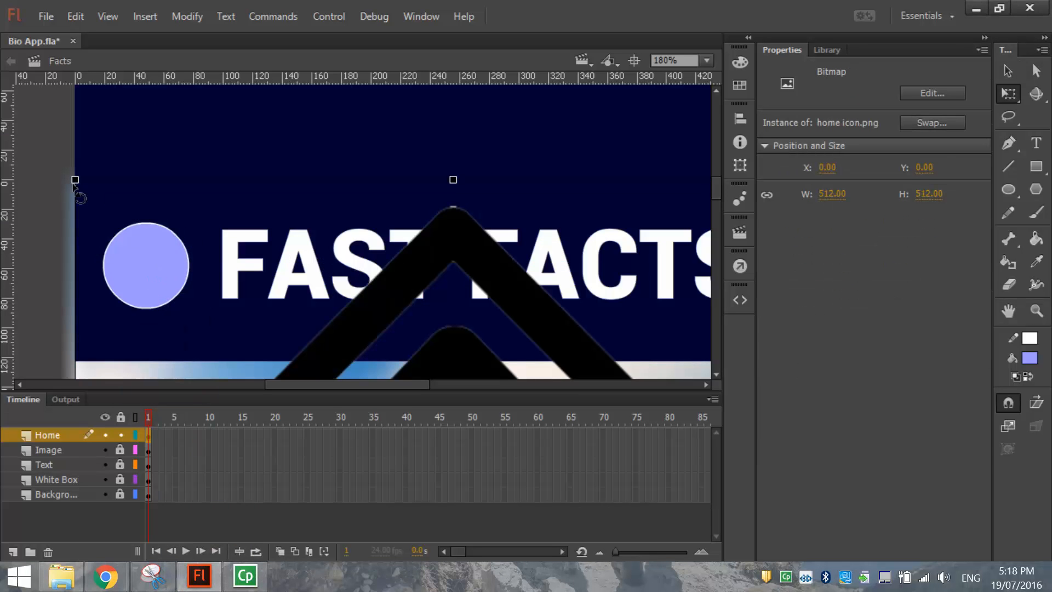
drag(75, 180, 244, 349)
drag(446, 375, 315, 158)
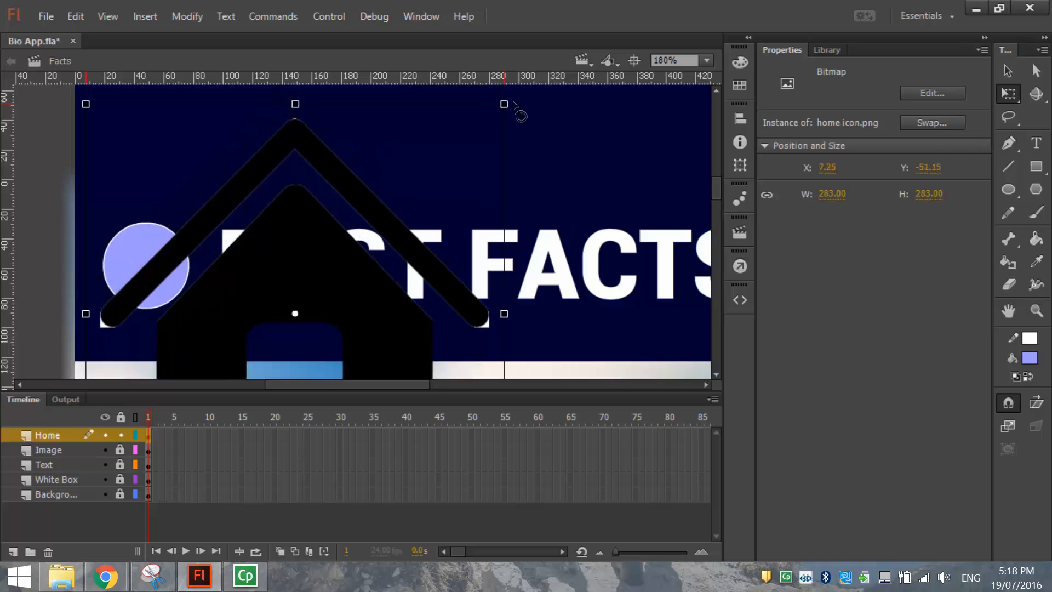
drag(504, 104, 166, 267)
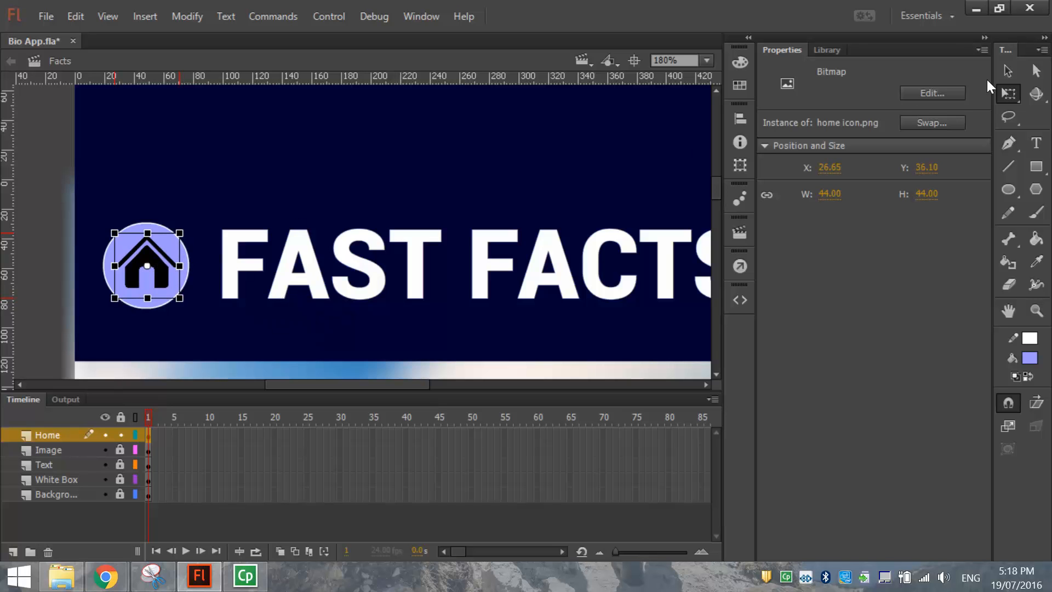
click(1008, 71)
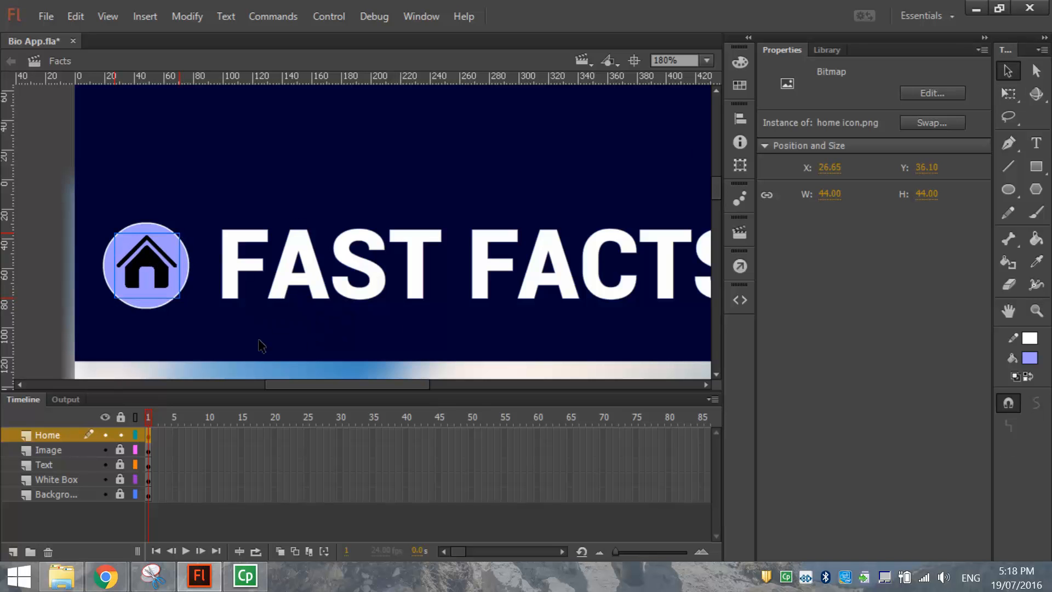
key(Left)
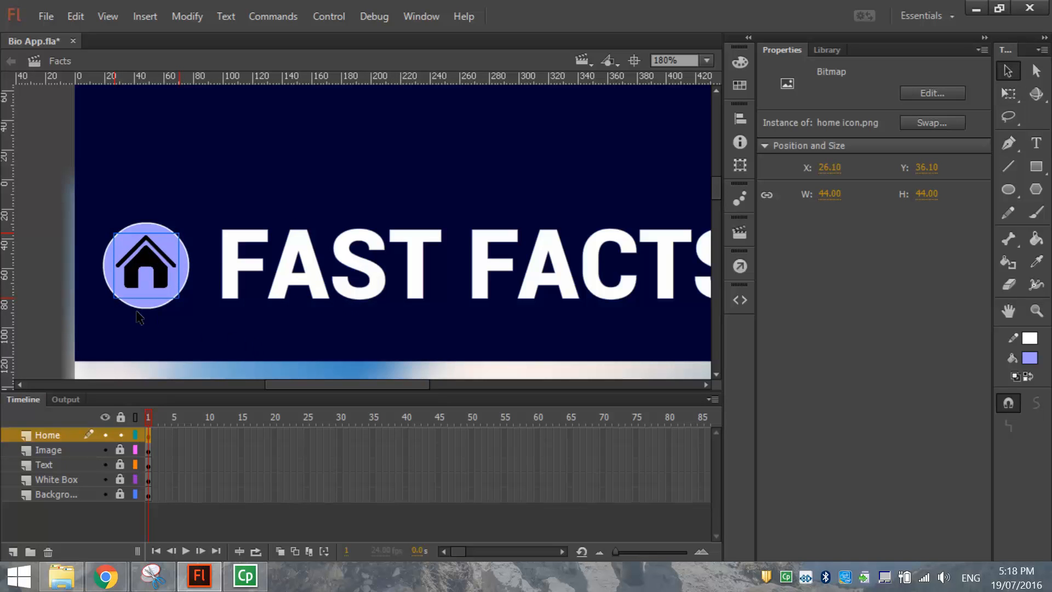
click(51, 234)
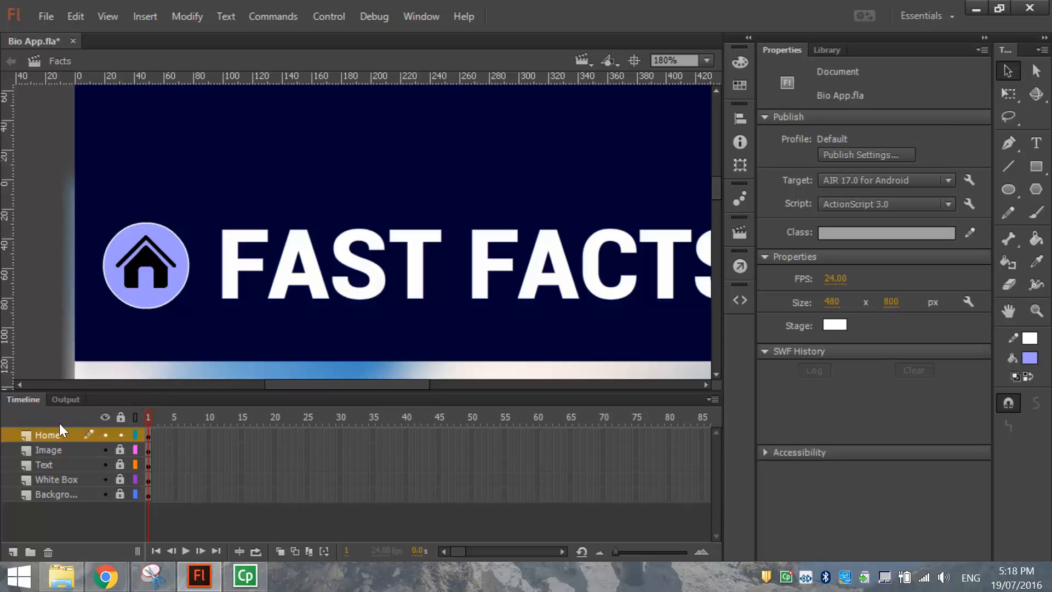
Convert the lavender circle and home icon into a Button symbol named 'home'.
drag(82, 201, 208, 339)
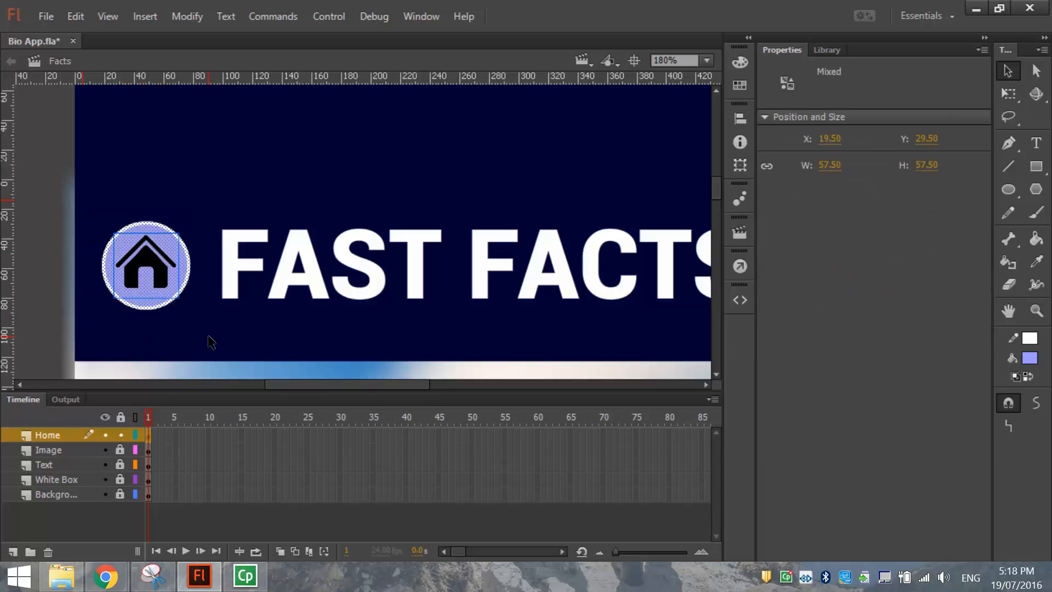
click(71, 435)
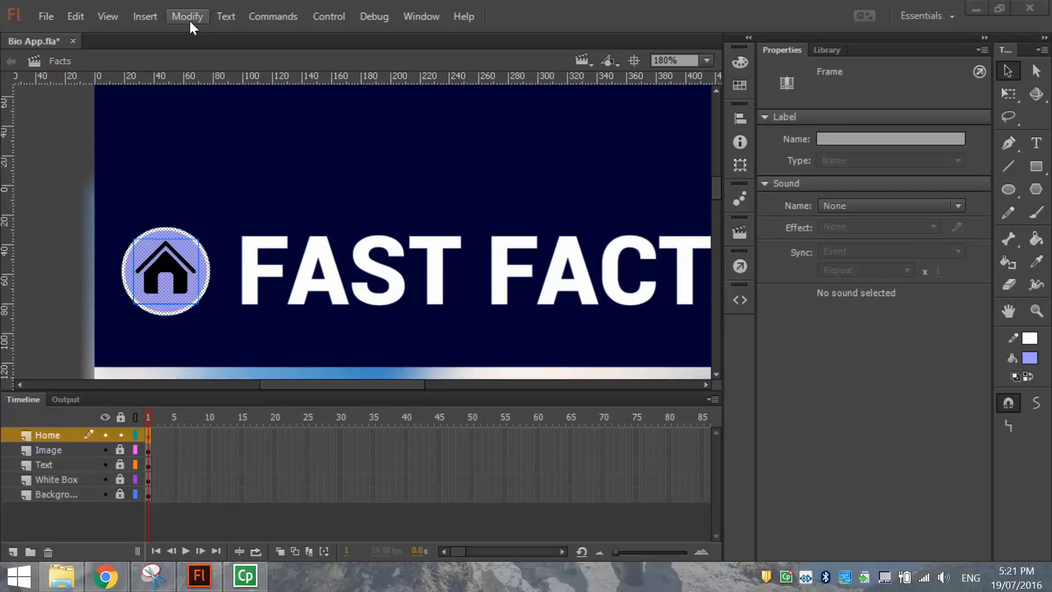
click(189, 20)
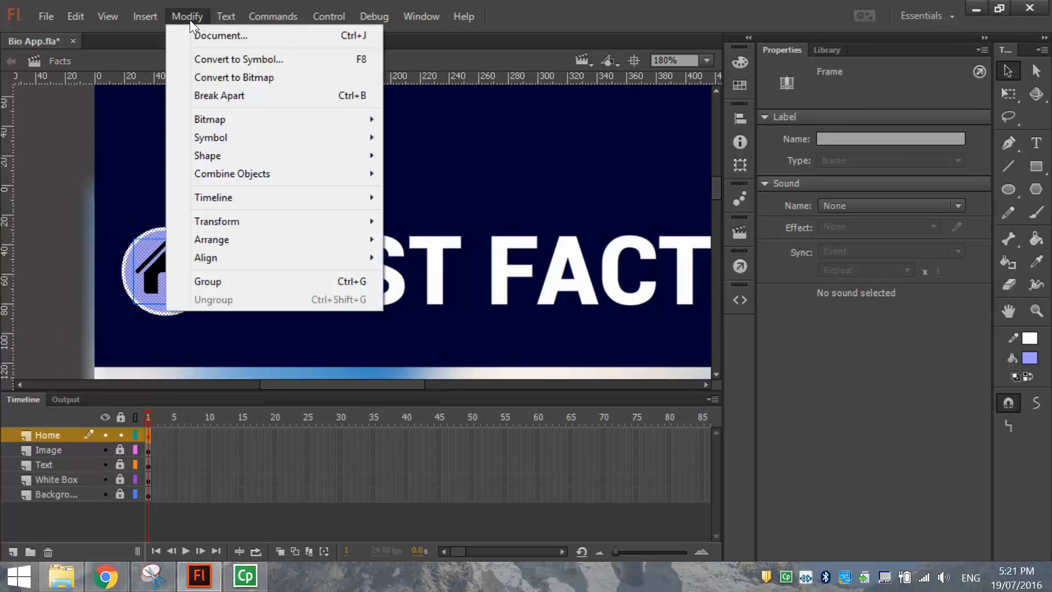
click(298, 58)
text(home)
click(481, 249)
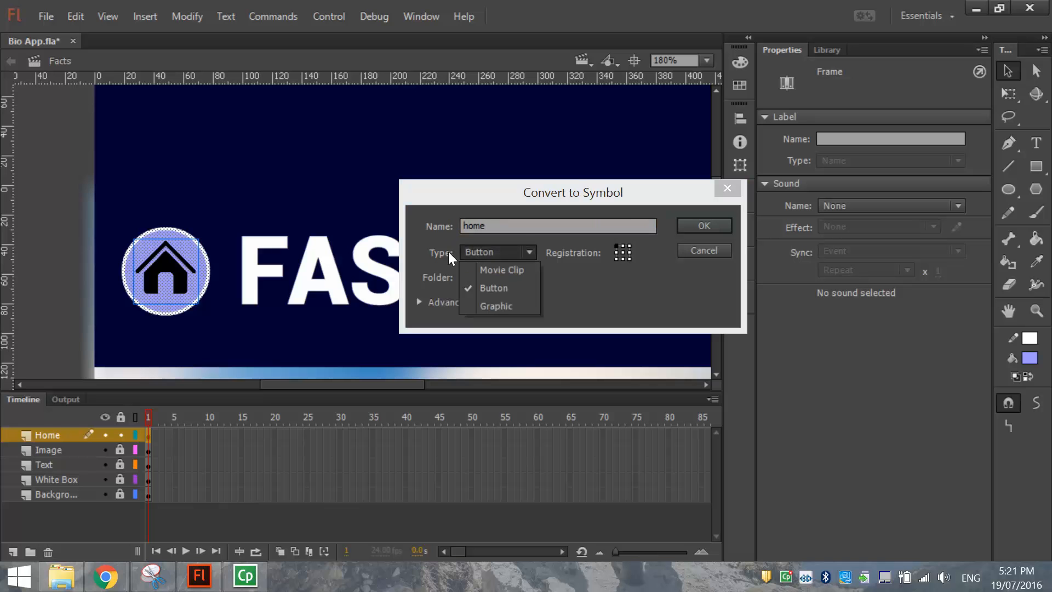
click(521, 289)
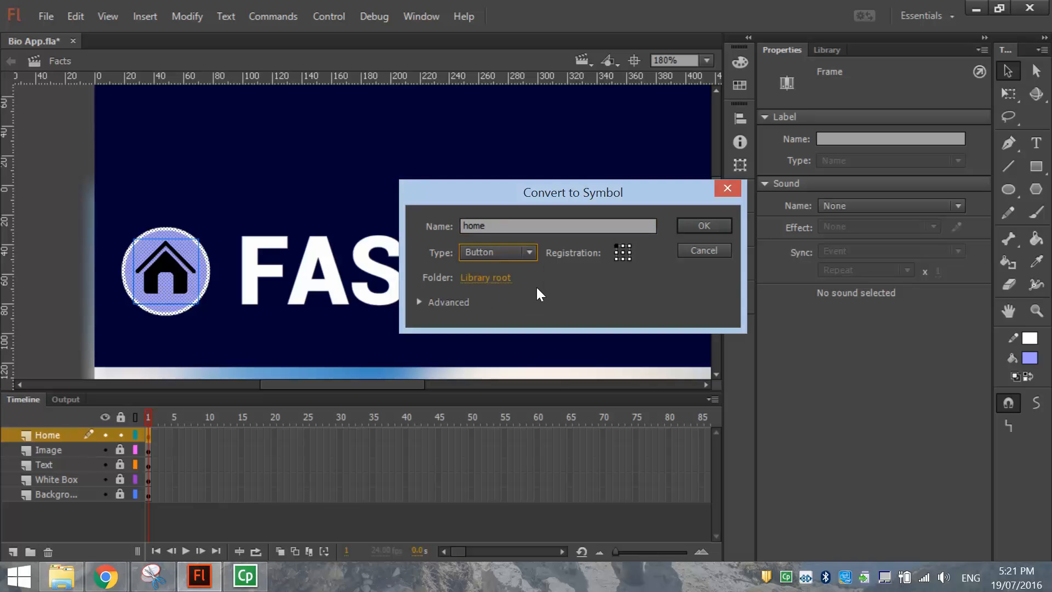
click(695, 229)
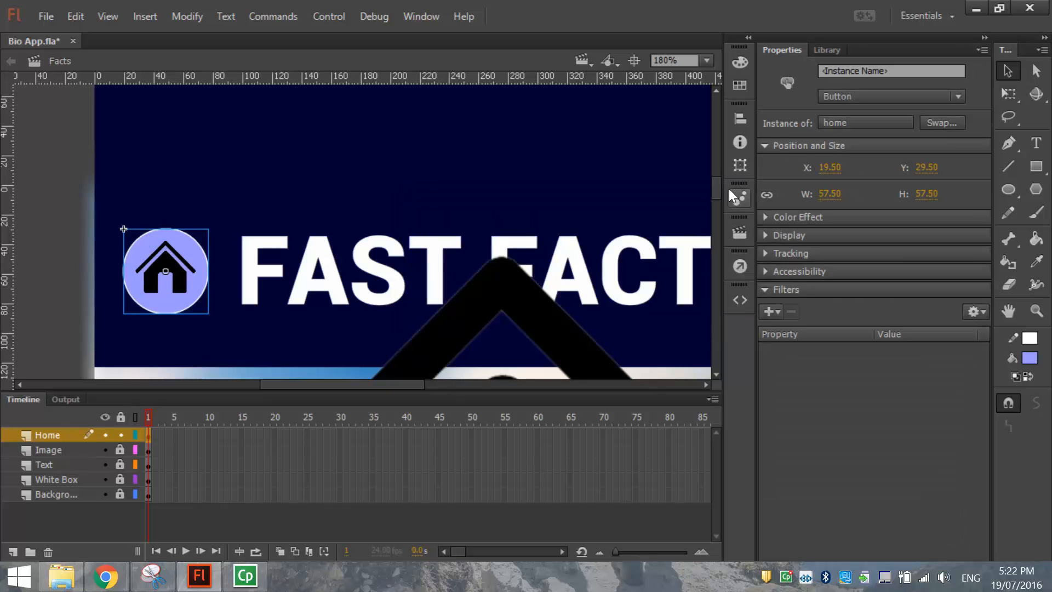
mouse_move(719, 179)
mouse_down()
mouse_move(715, 213)
mouse_move(714, 189)
mouse_up()
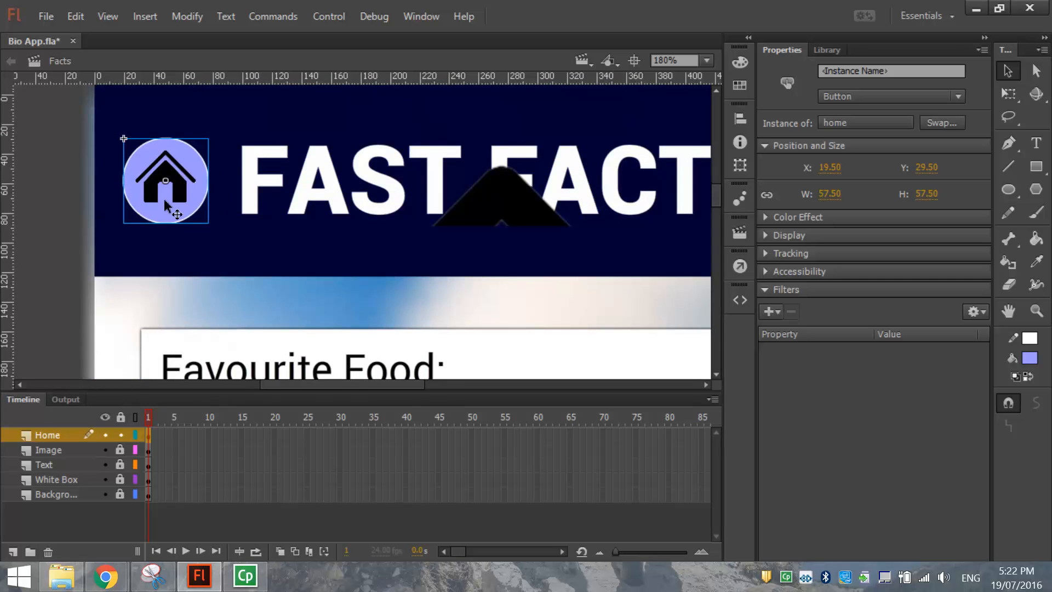
Edit the home button symbol and insert a Down-state keyframe holding the circle and house icon.
double_click(172, 174)
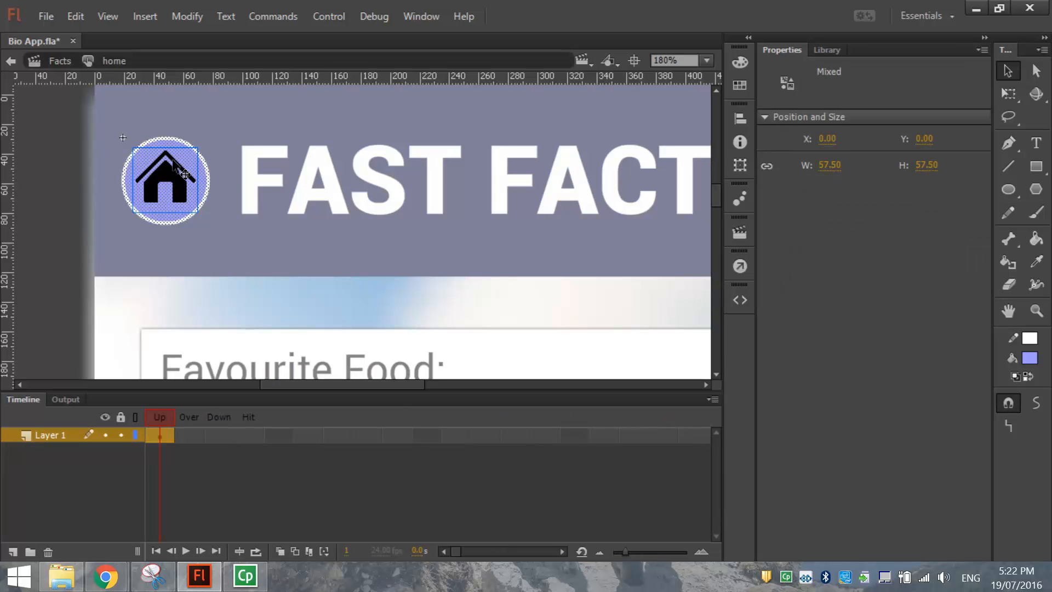
click(64, 140)
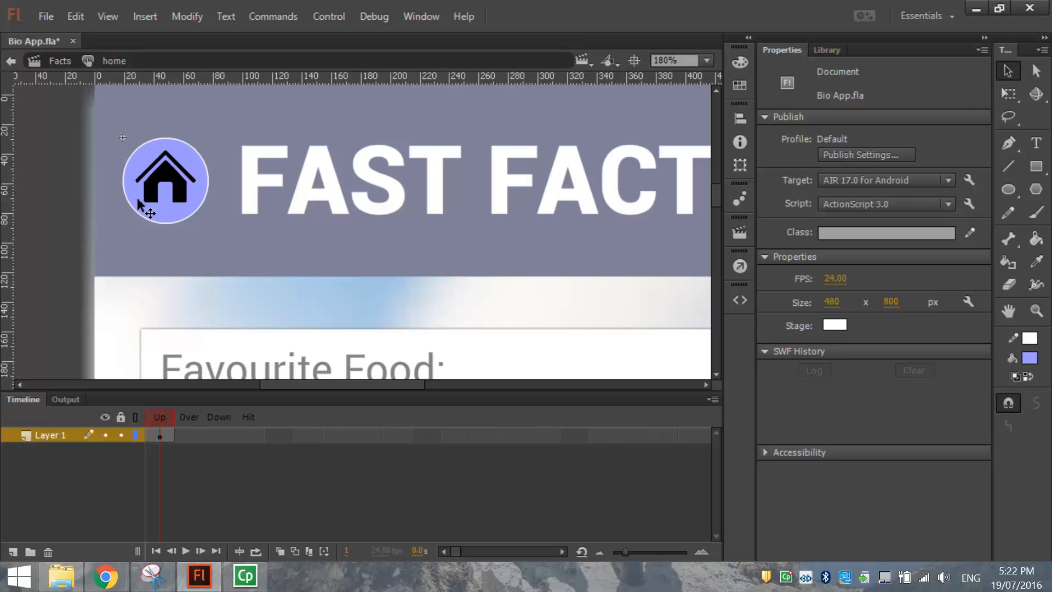
click(201, 436)
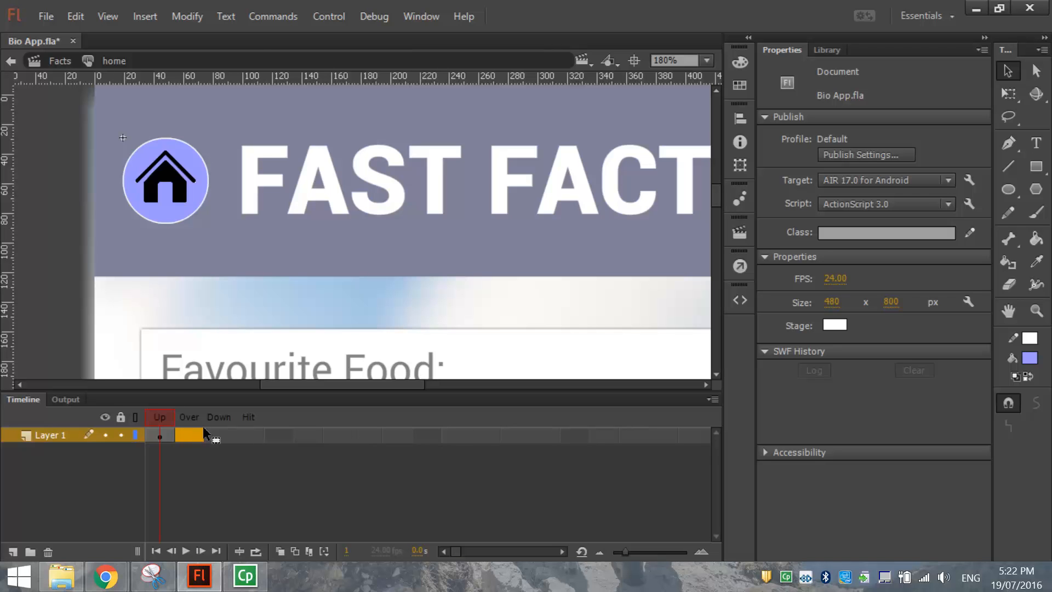
click(221, 438)
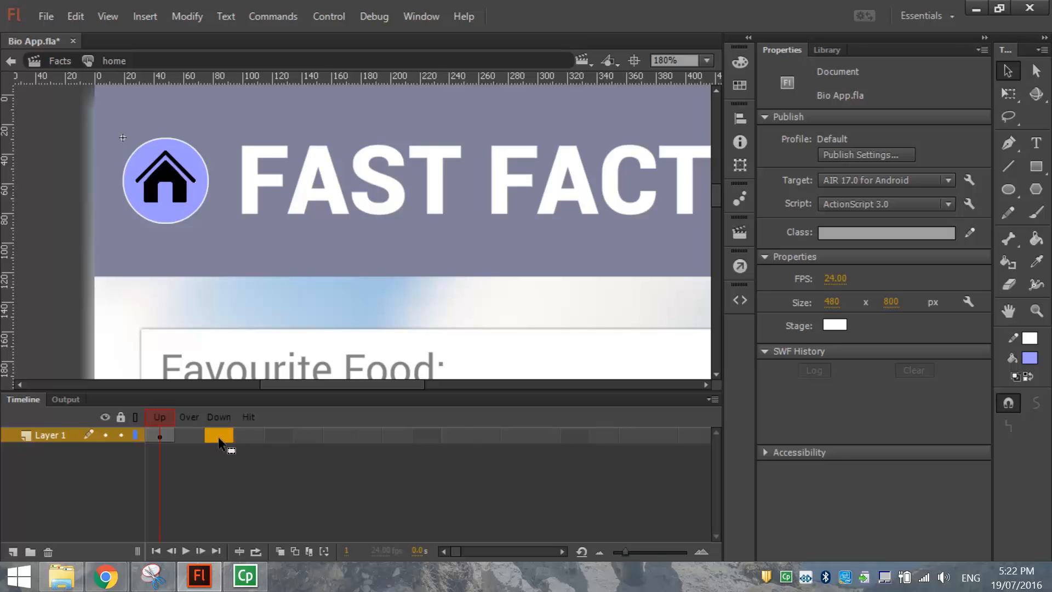
key(F6)
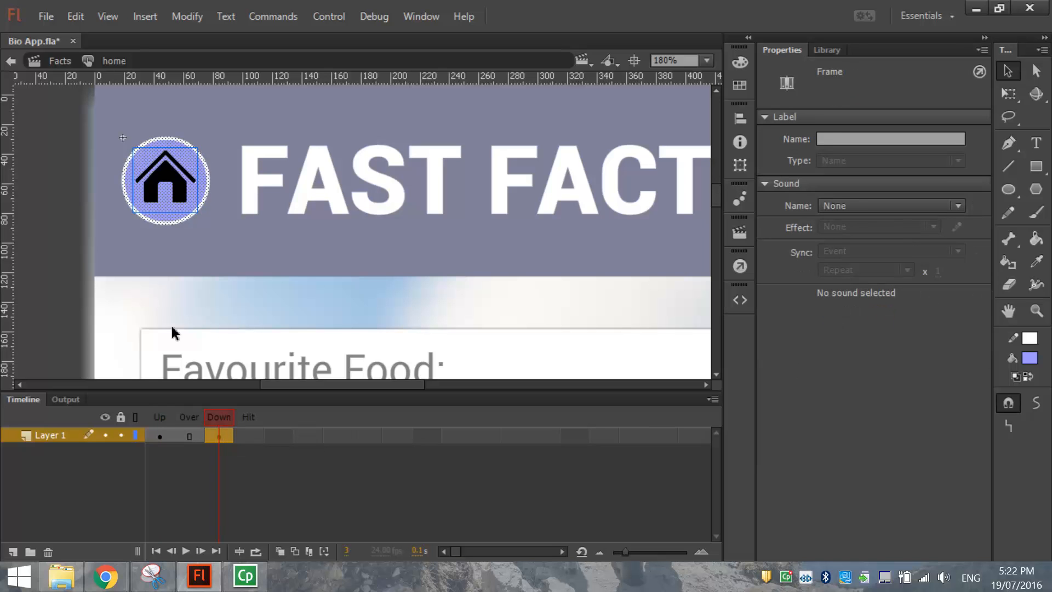
click(48, 168)
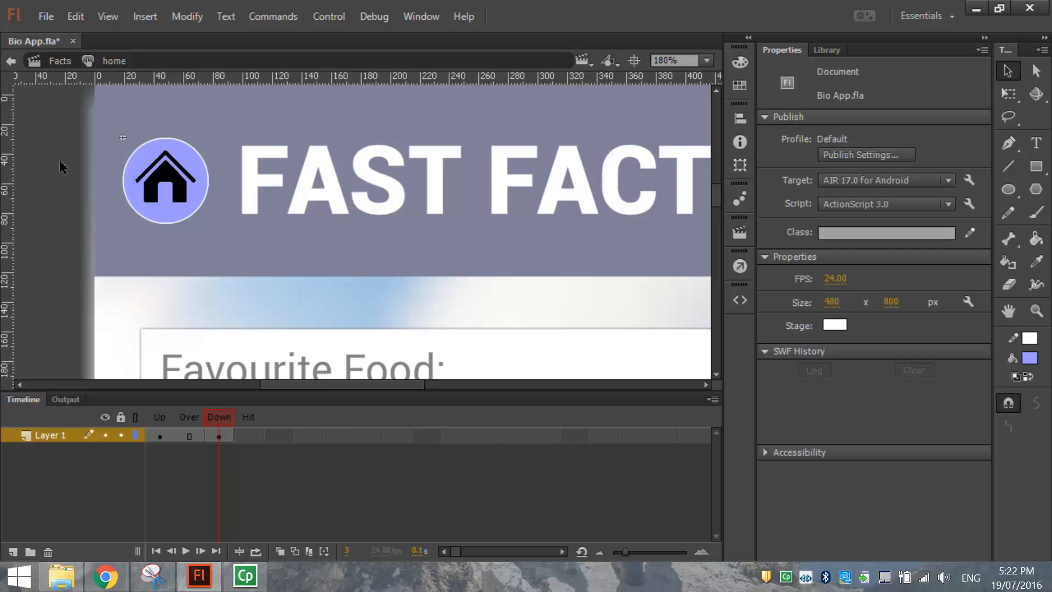
click(147, 159)
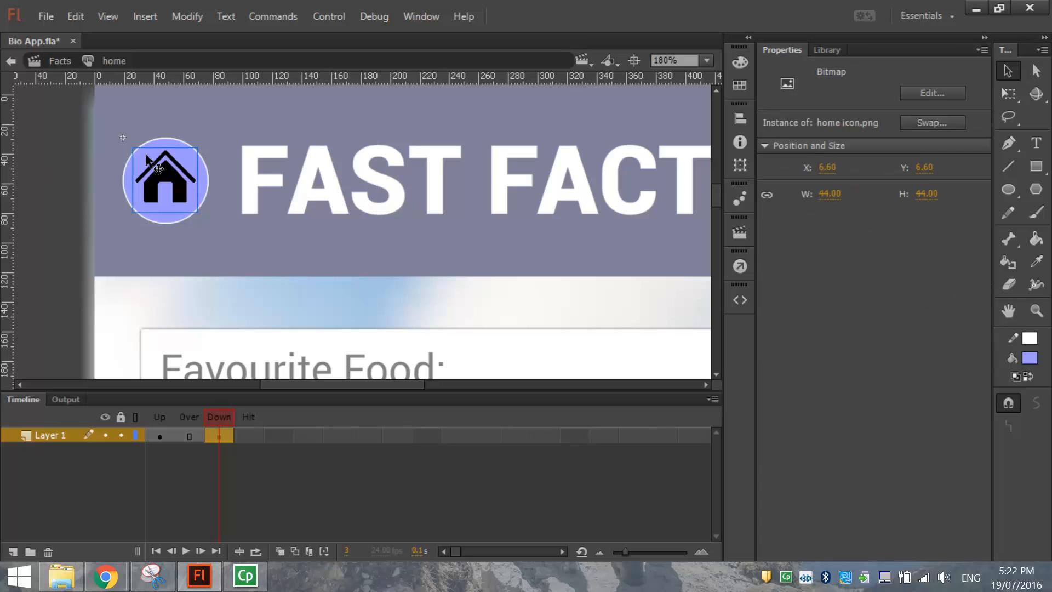
Fill the Down-state circle with green #66FF99.
click(128, 178)
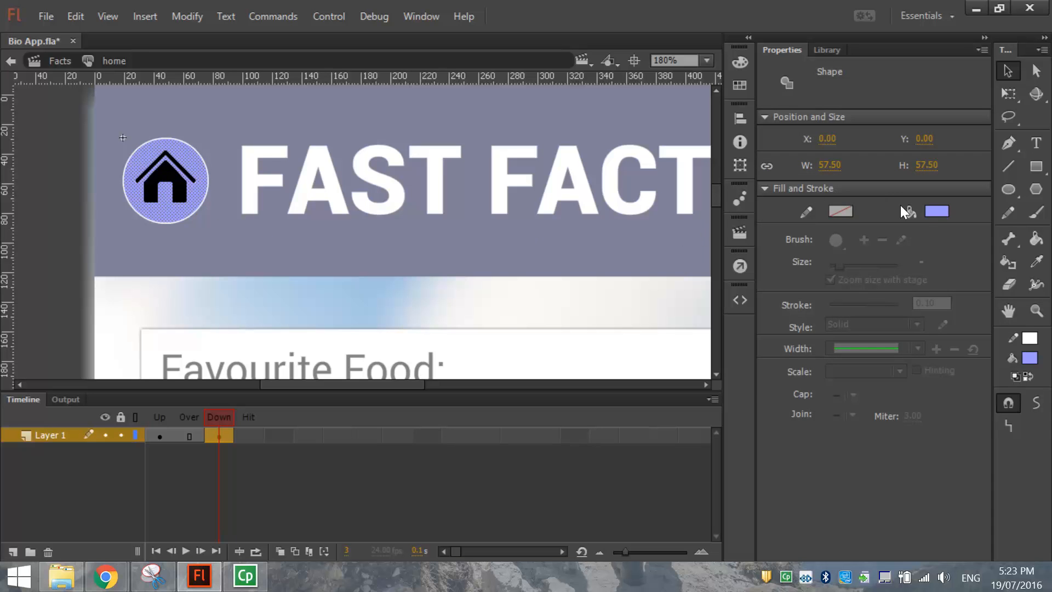
click(936, 211)
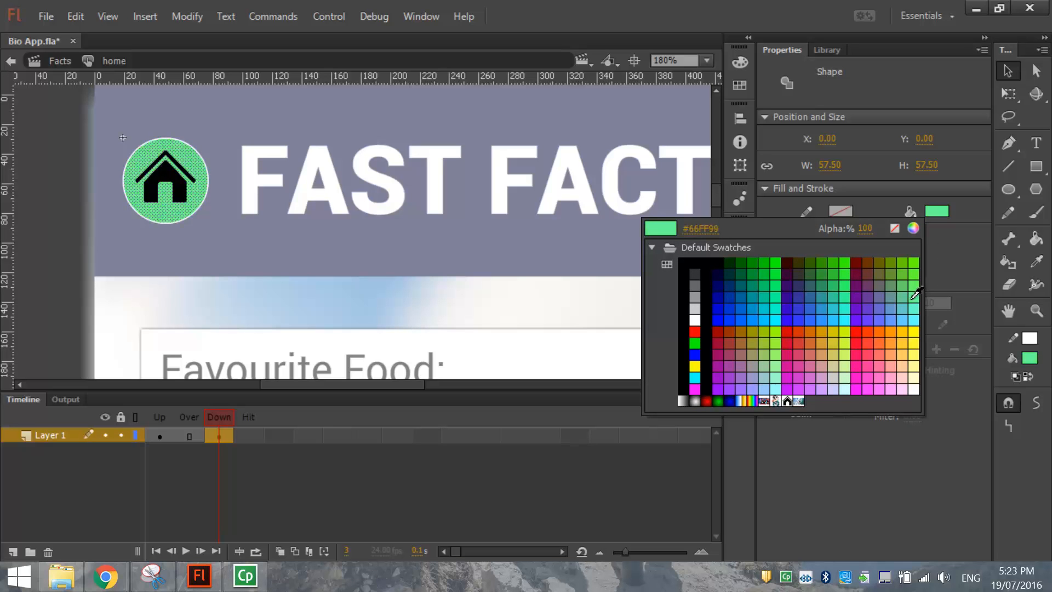
click(914, 296)
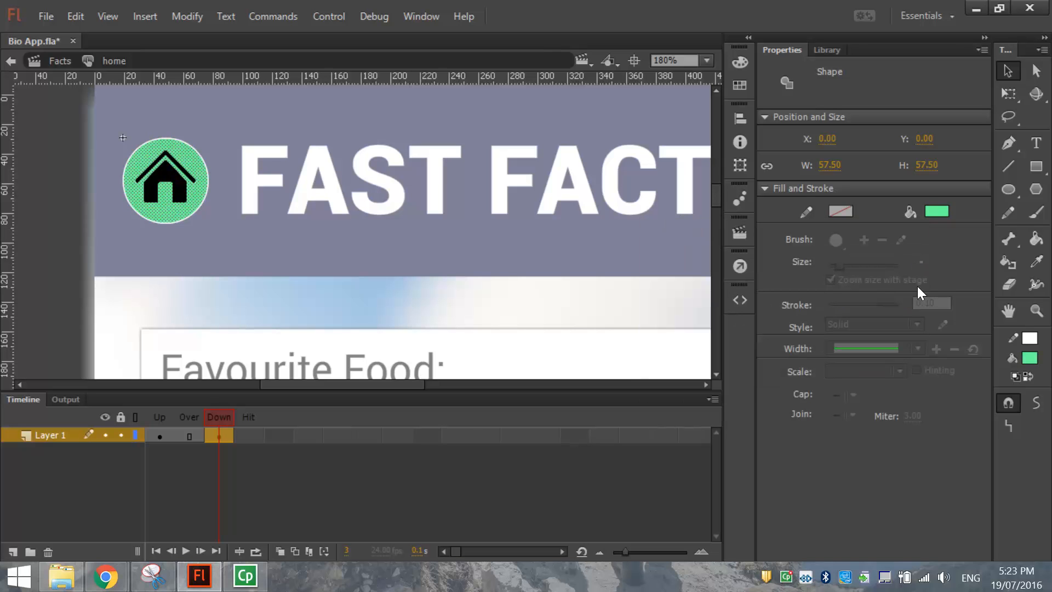
click(49, 166)
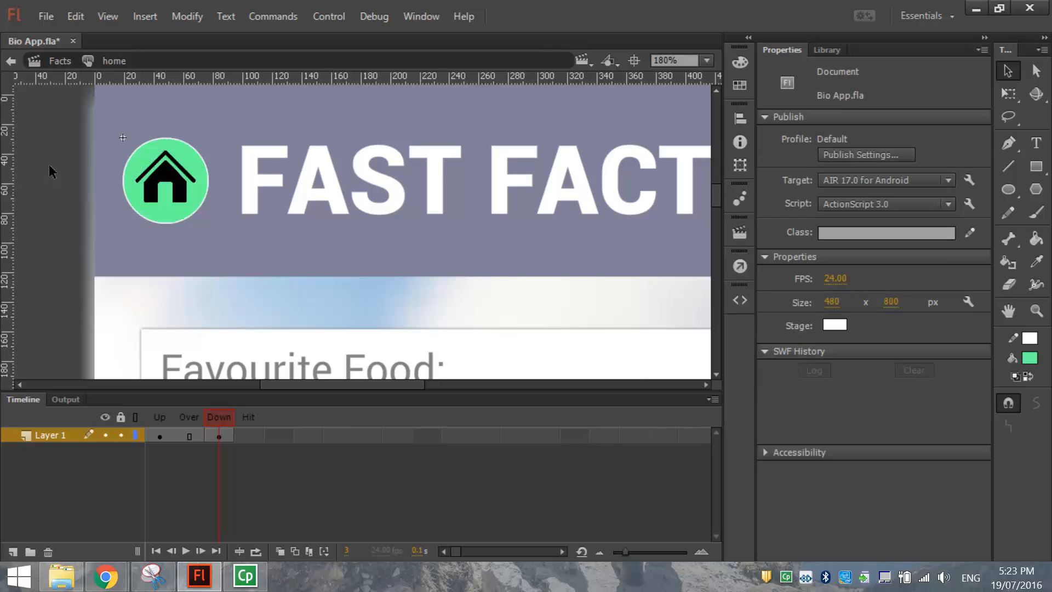
Compare the Up and Down states, then return to the Facts scene.
click(159, 433)
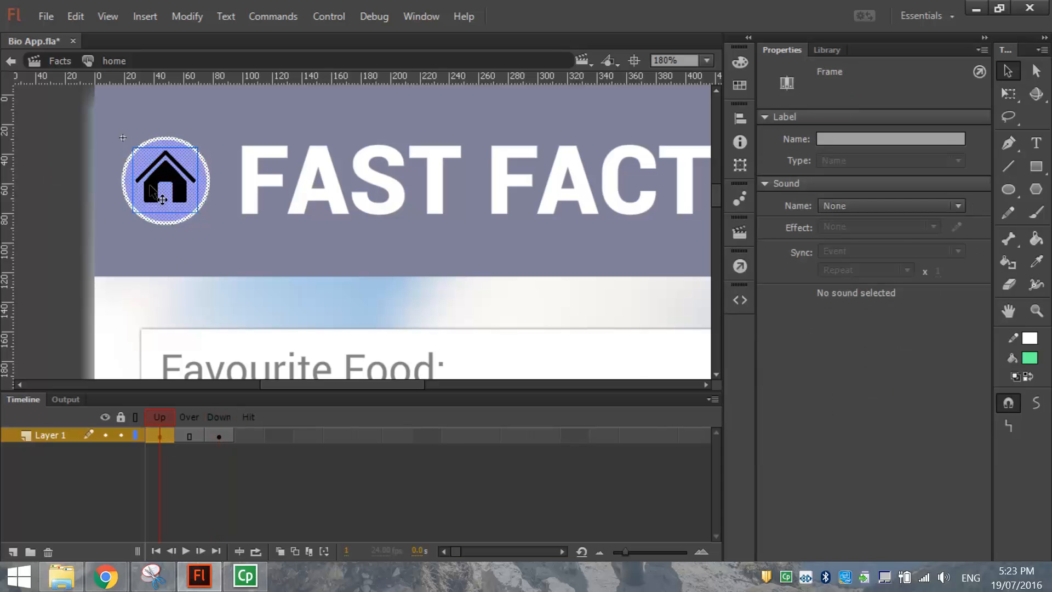
click(219, 436)
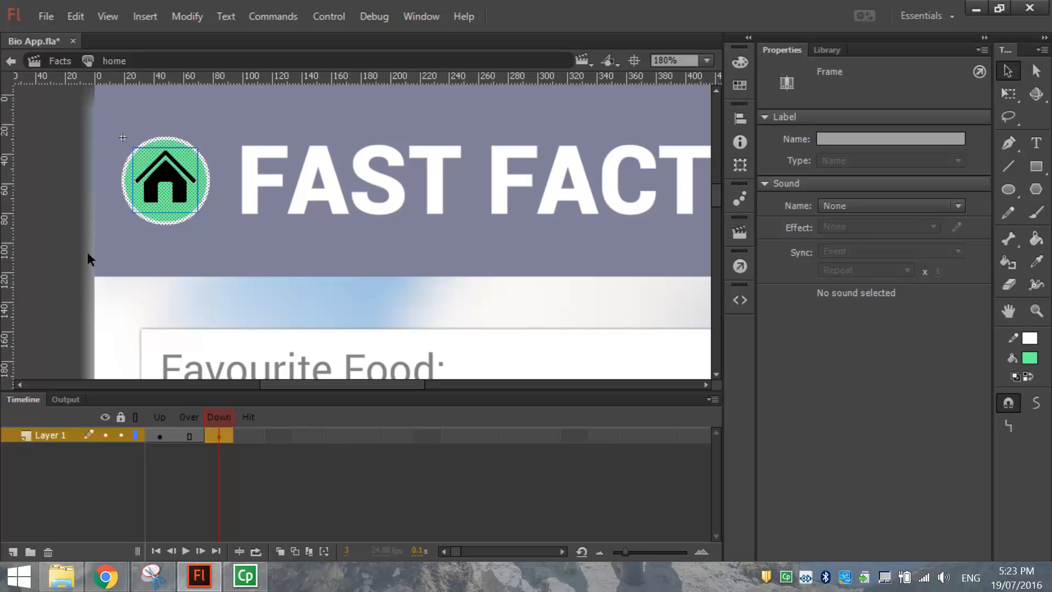
click(58, 223)
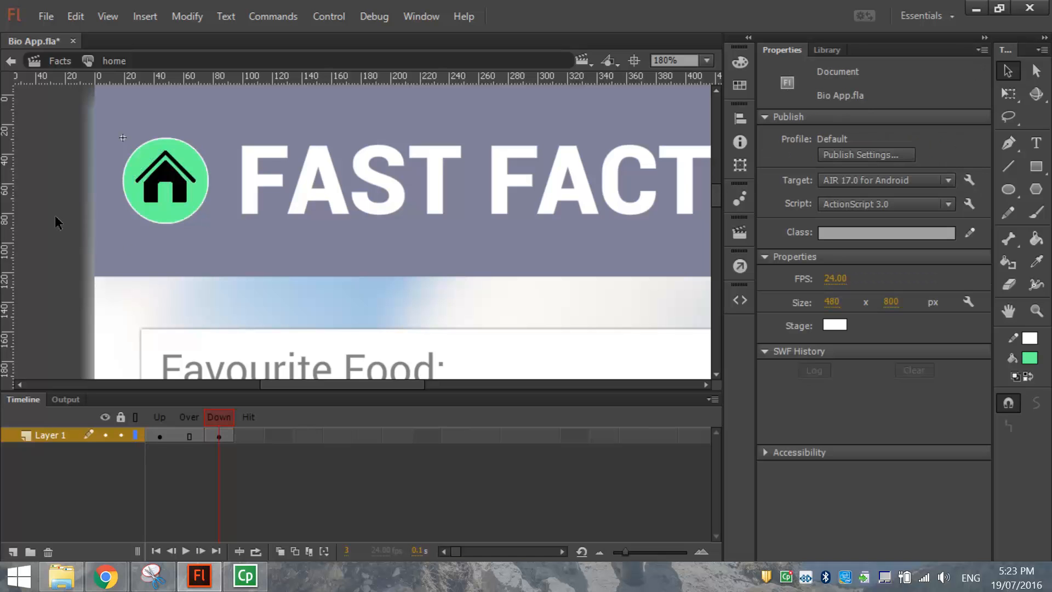
click(11, 61)
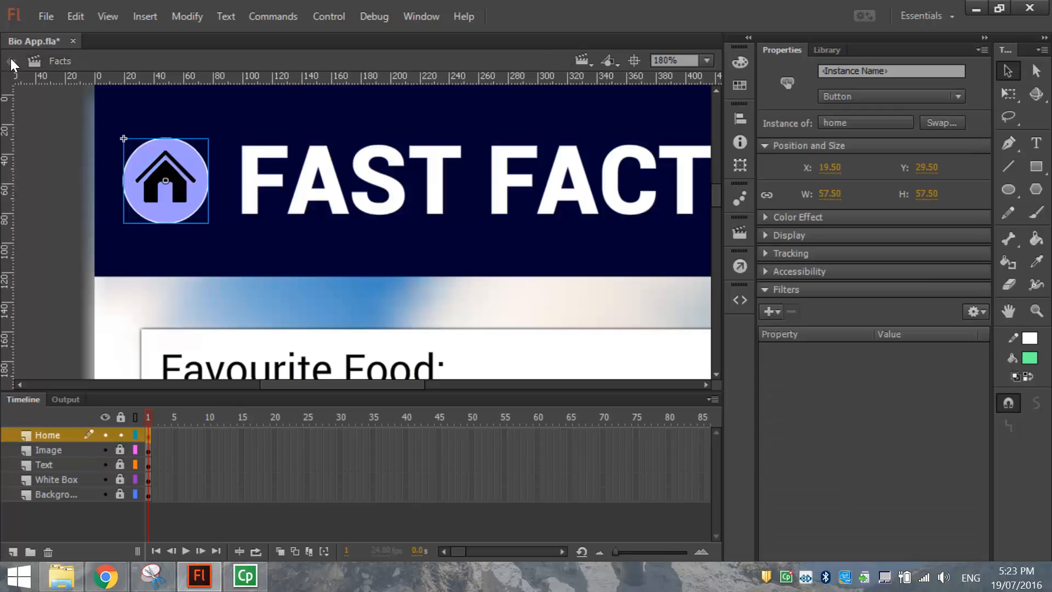
Deselect the home button and zoom to Fit in Window to see the whole Facts stage.
click(78, 183)
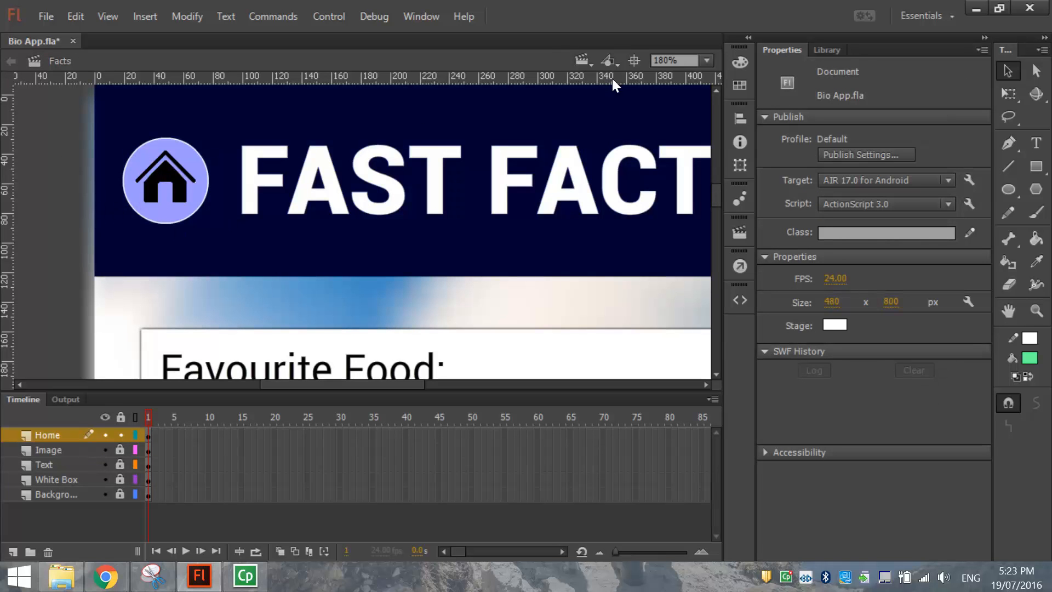
click(707, 59)
click(705, 82)
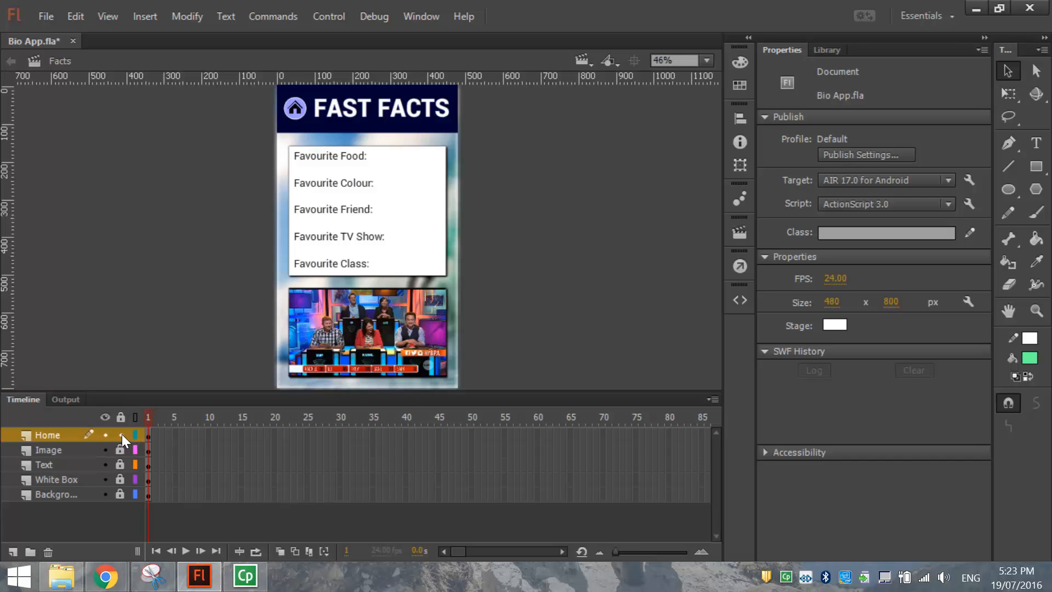
click(12, 556)
click(52, 435)
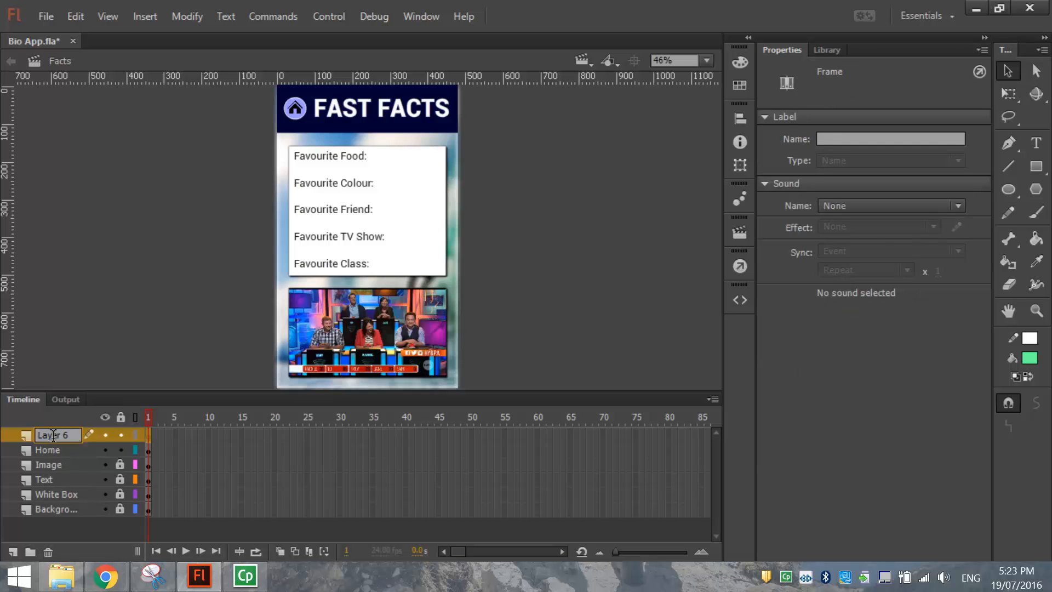
double_click(60, 435)
text(Actions)
click(58, 320)
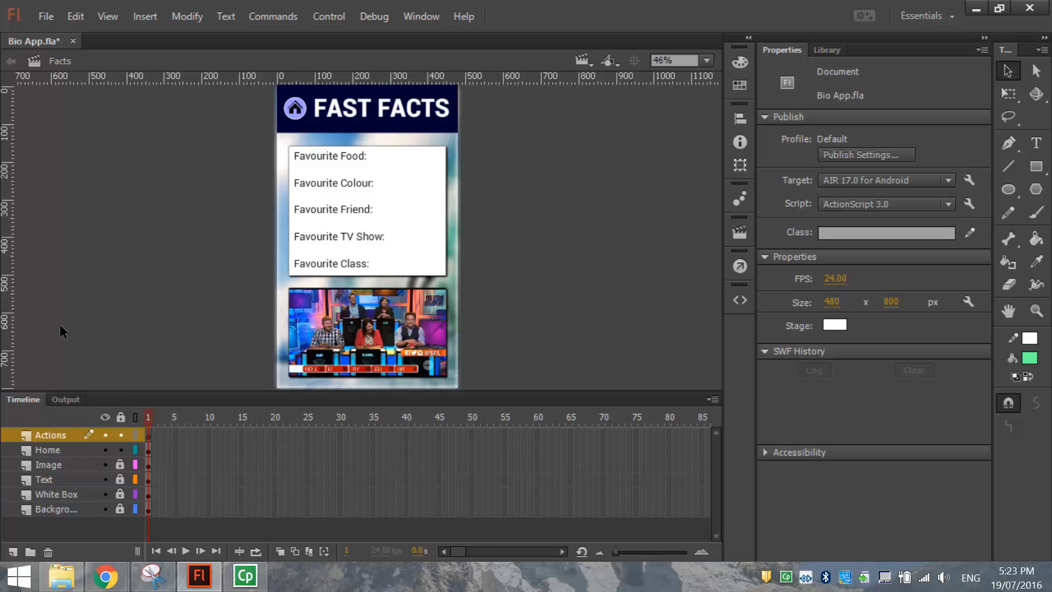
click(149, 435)
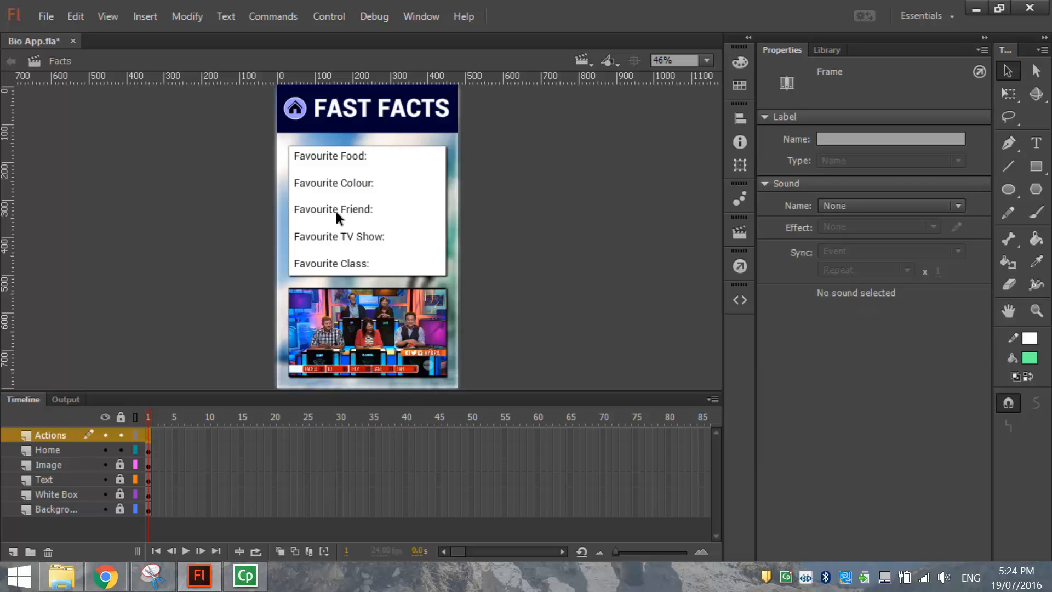
click(582, 60)
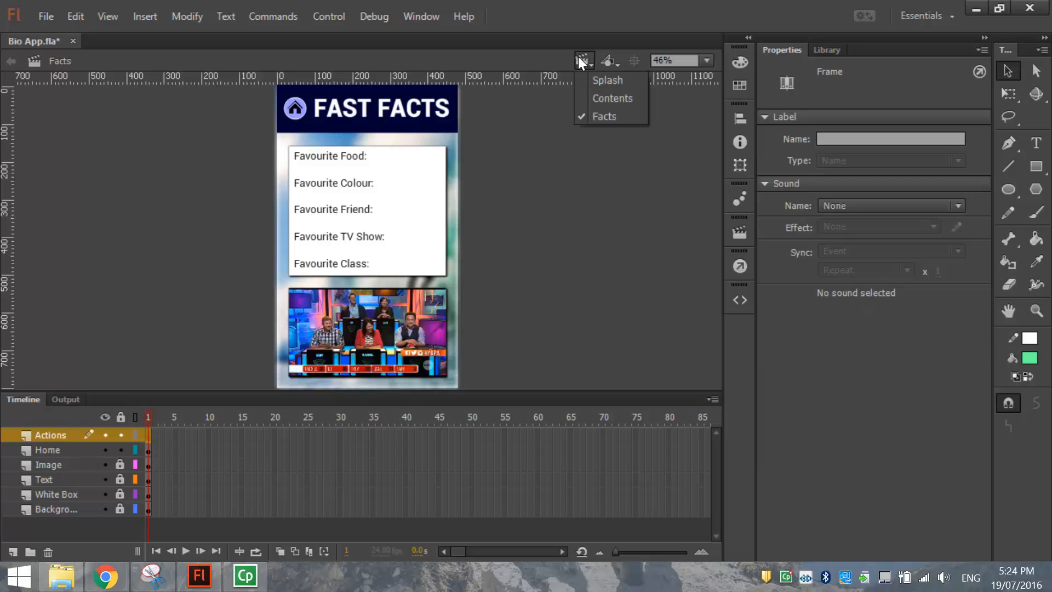
click(609, 100)
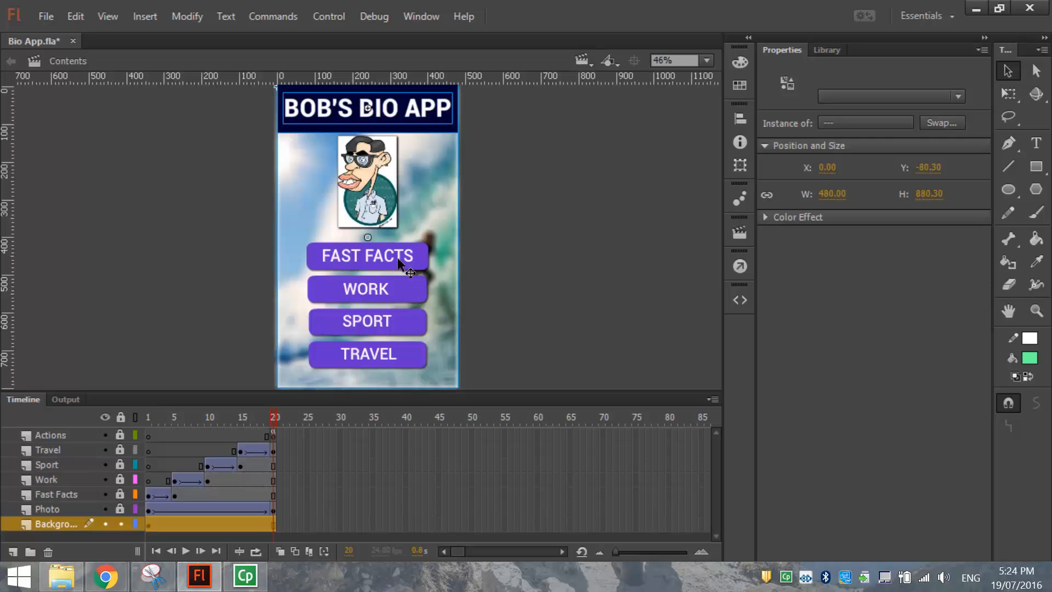
click(578, 56)
click(599, 113)
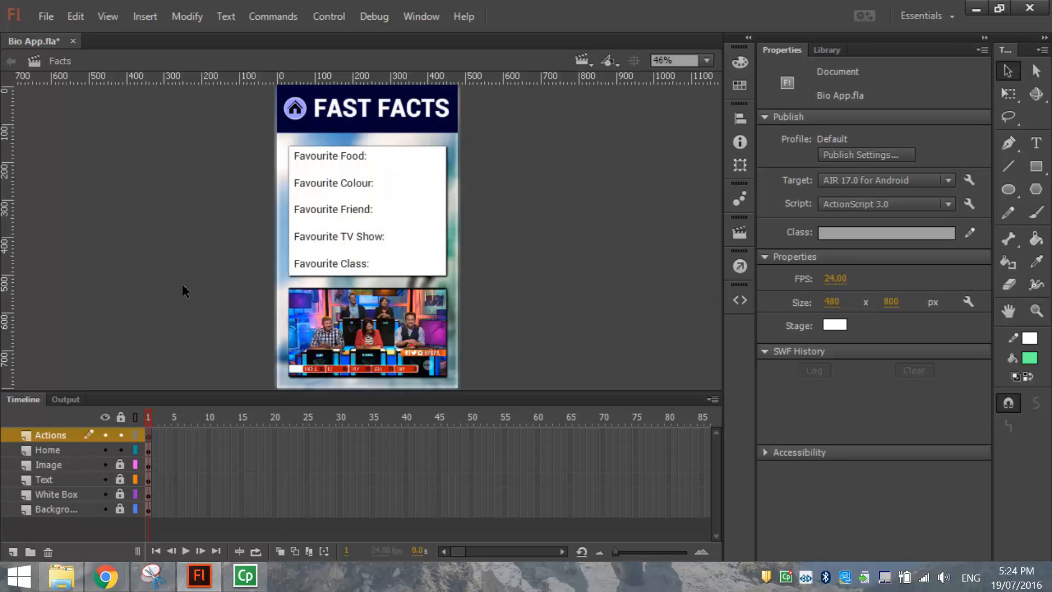
click(150, 435)
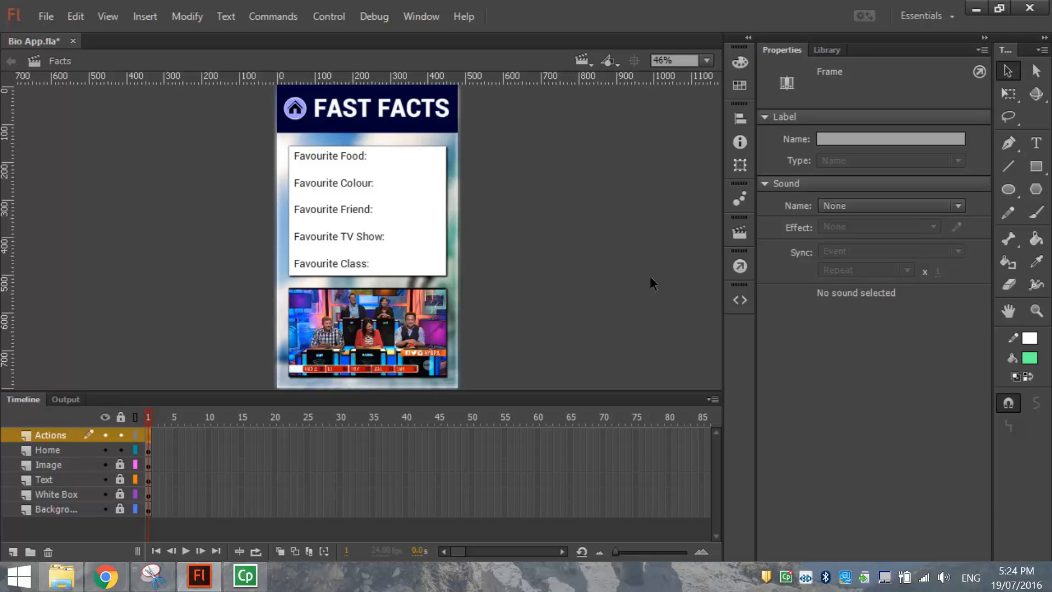
Enter stop(); in the Actions panel for frame 1 of the Actions layer.
click(432, 9)
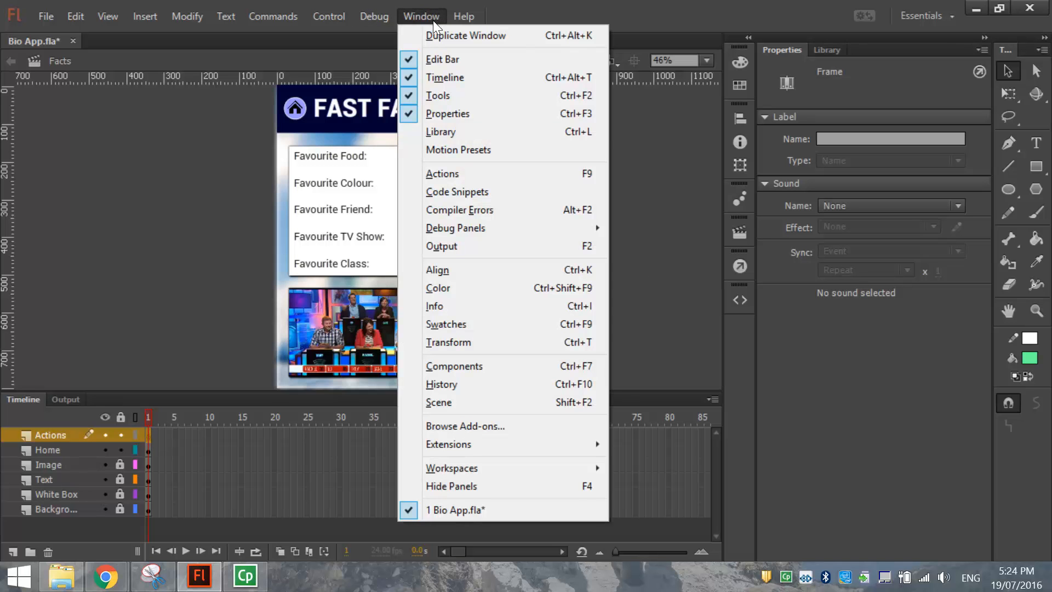
click(459, 176)
text(s)
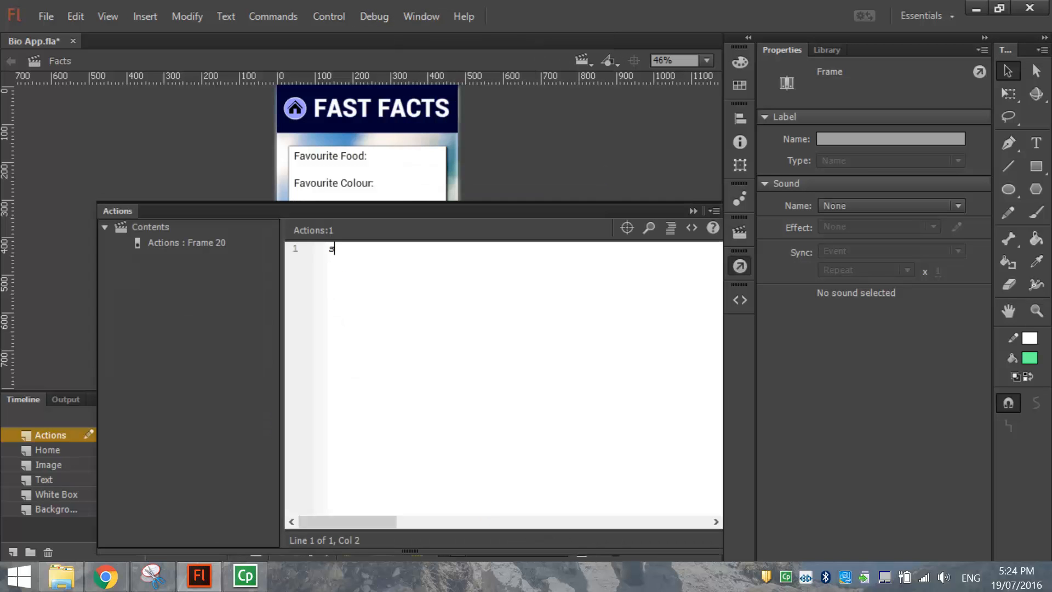
text(top();)
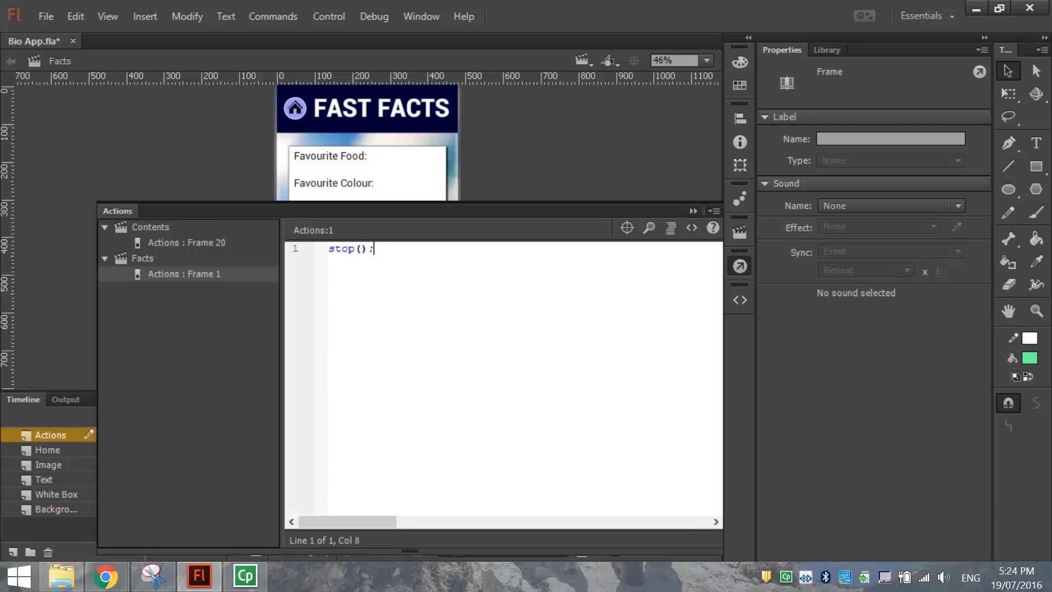
key(Left)
key(Right)
click(739, 266)
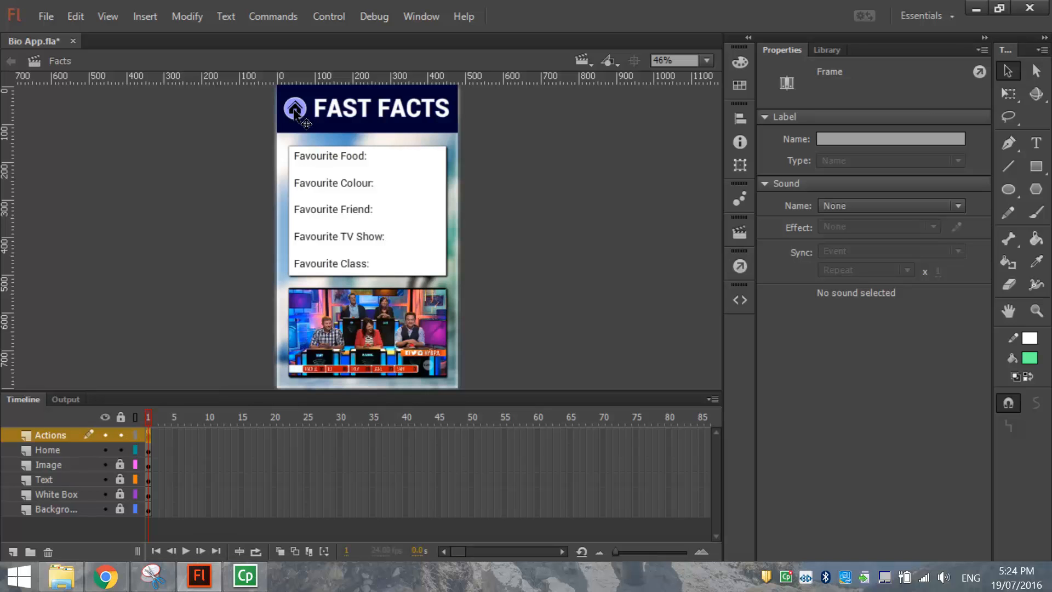
Set the home icon button's instance name to 'home' in Properties.
click(295, 112)
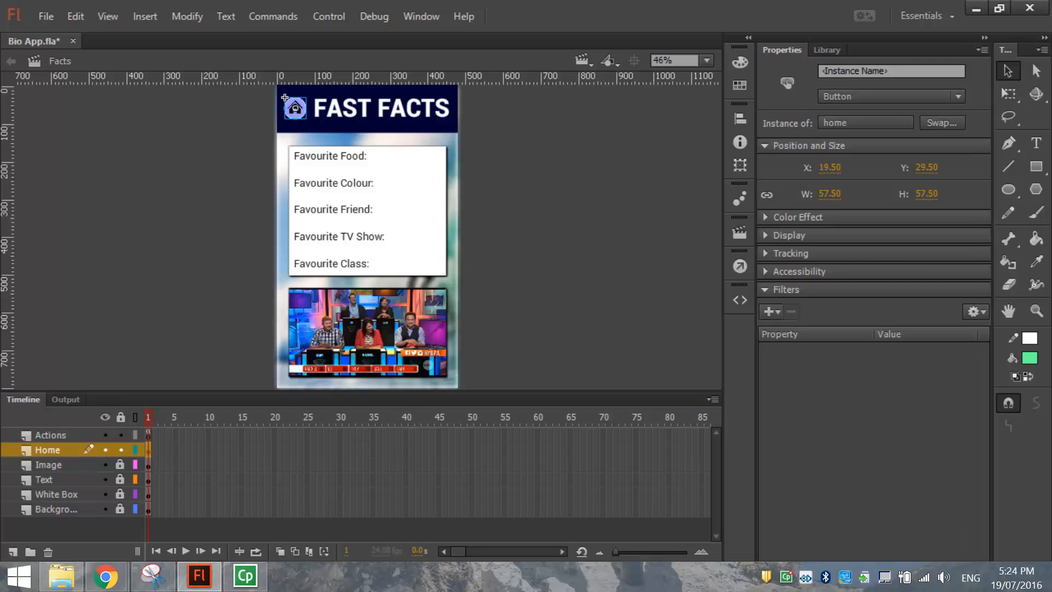
click(906, 70)
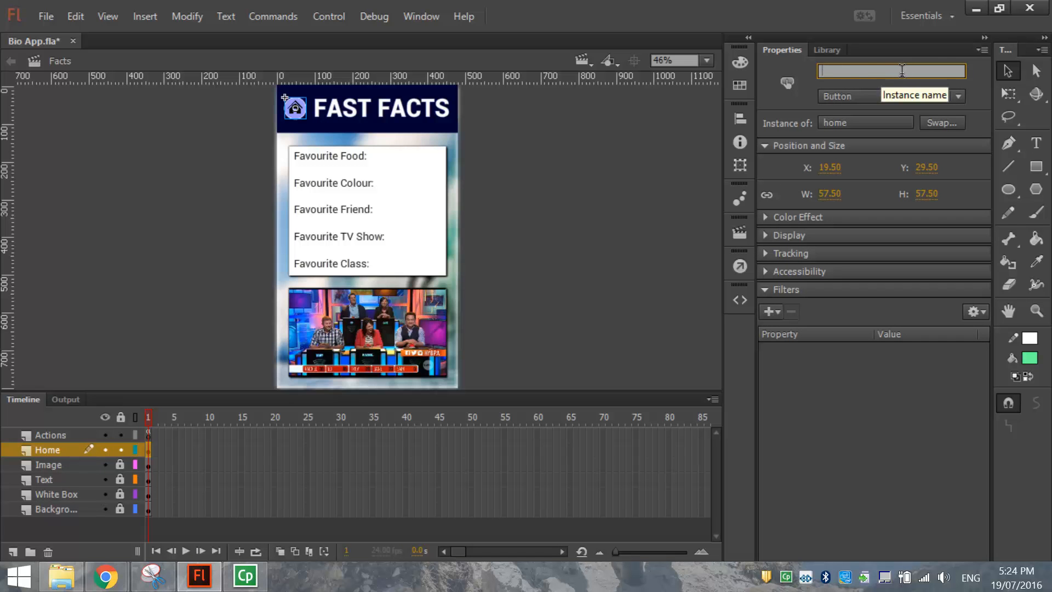
text(home)
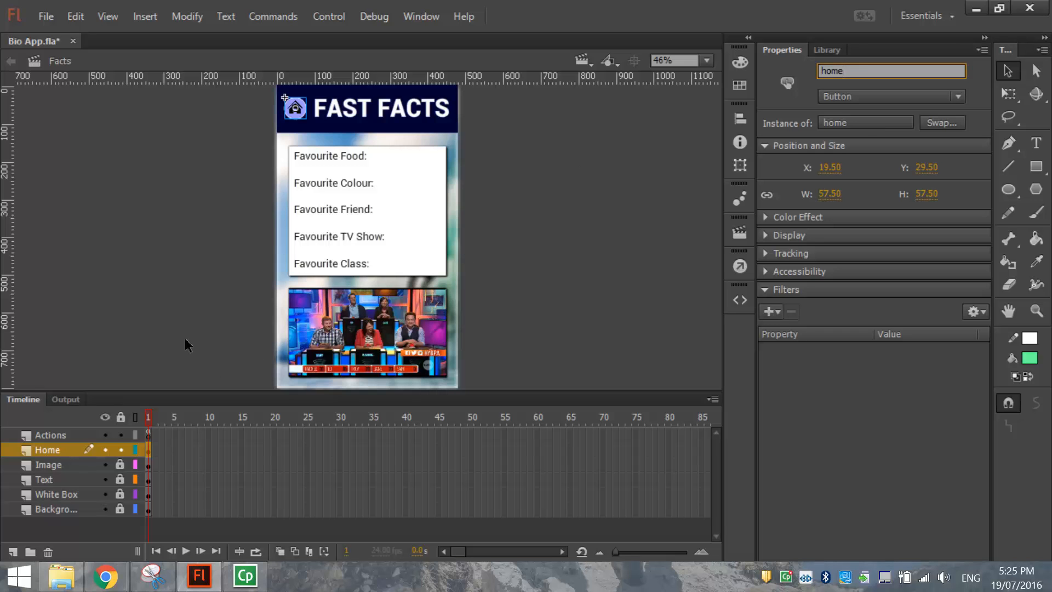
click(201, 220)
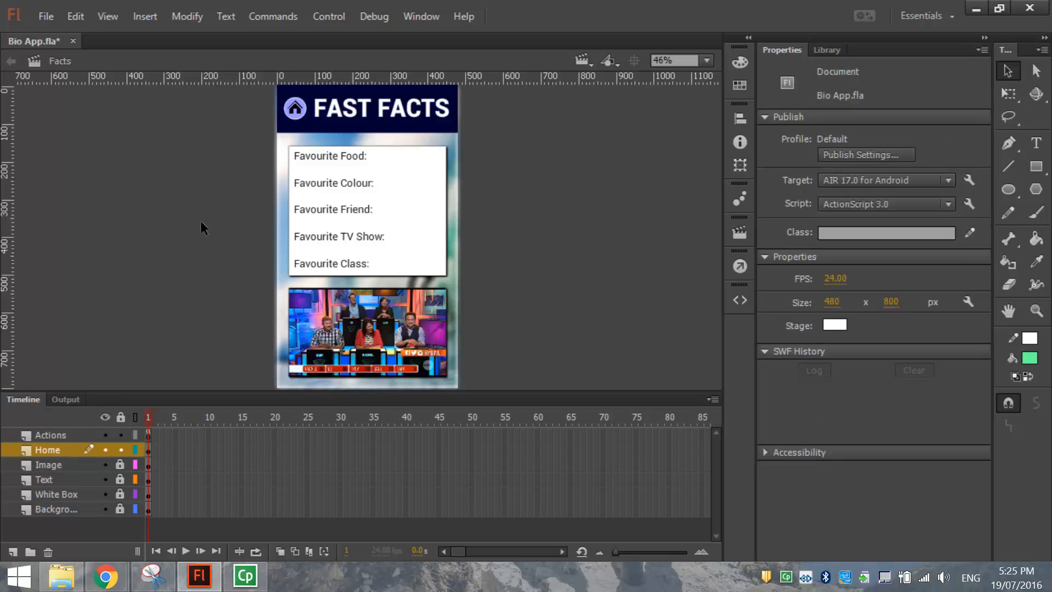
click(295, 108)
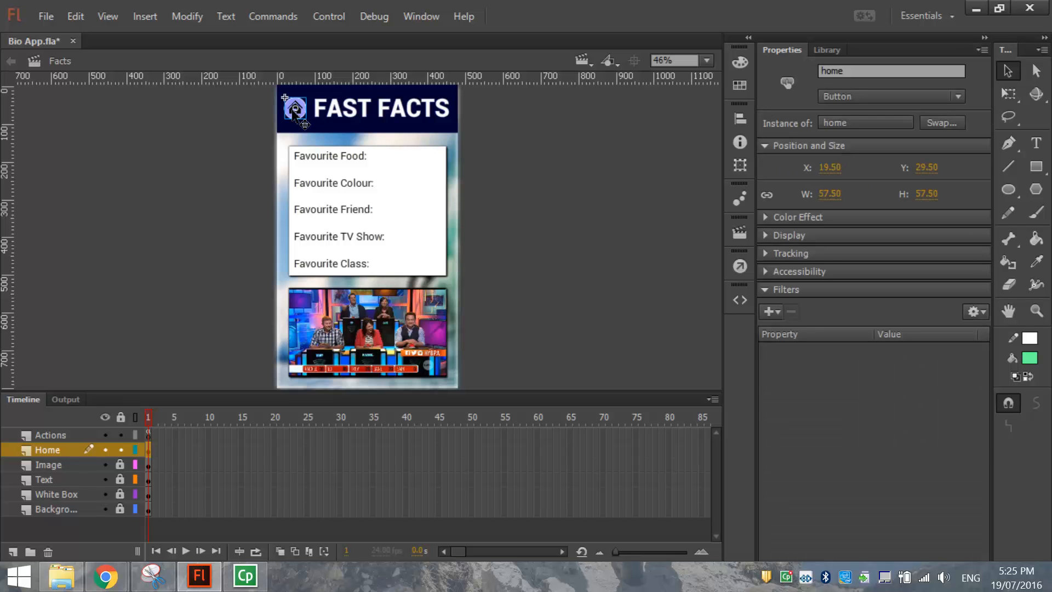
Insert the 'Click to Go to Scene and Play' snippet from ActionScript > Timeline Navigation.
click(416, 18)
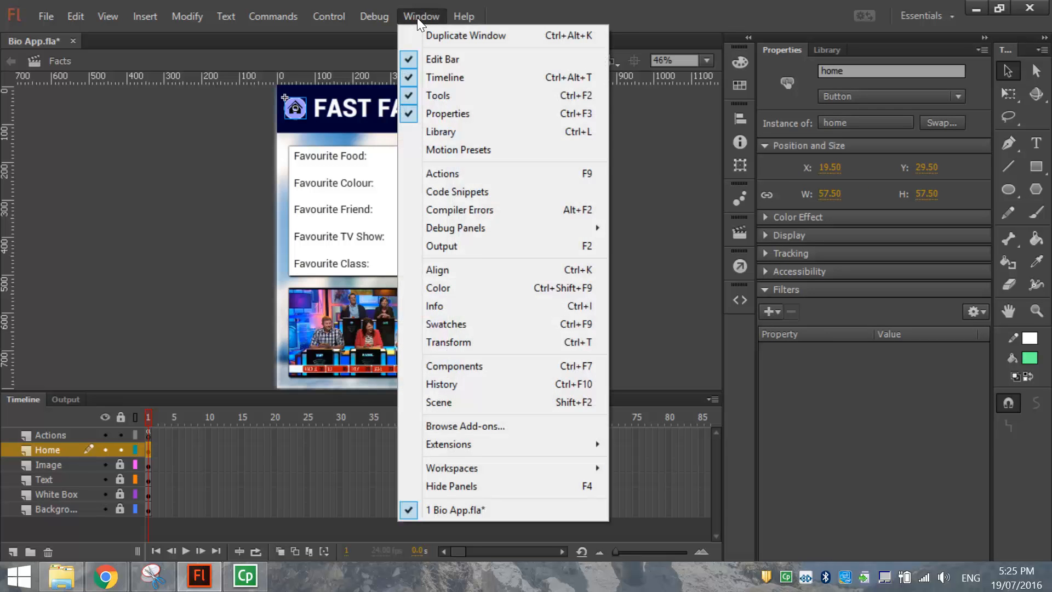
click(538, 194)
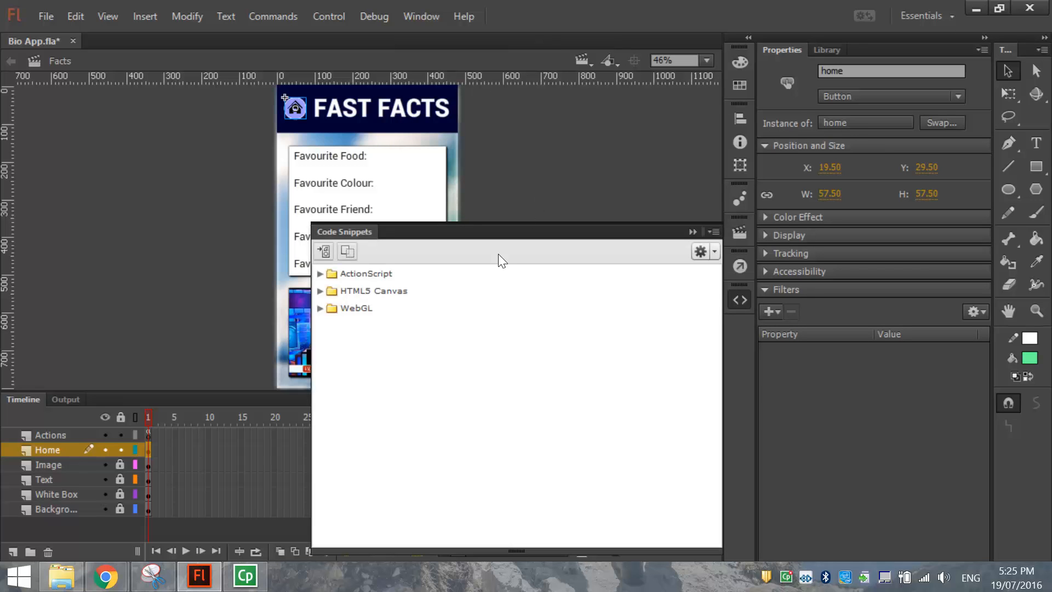
click(319, 273)
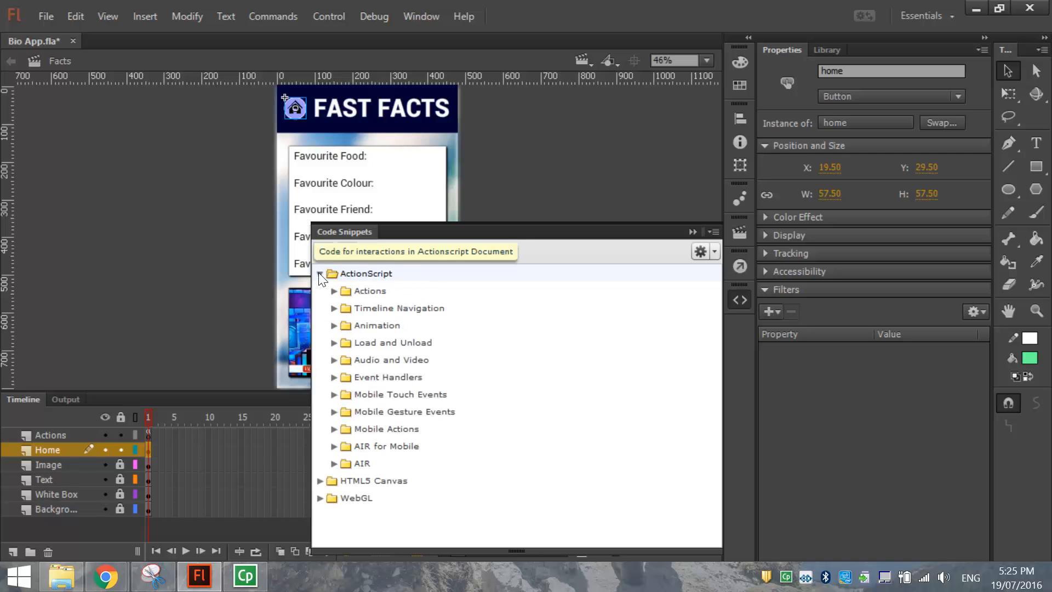
click(334, 308)
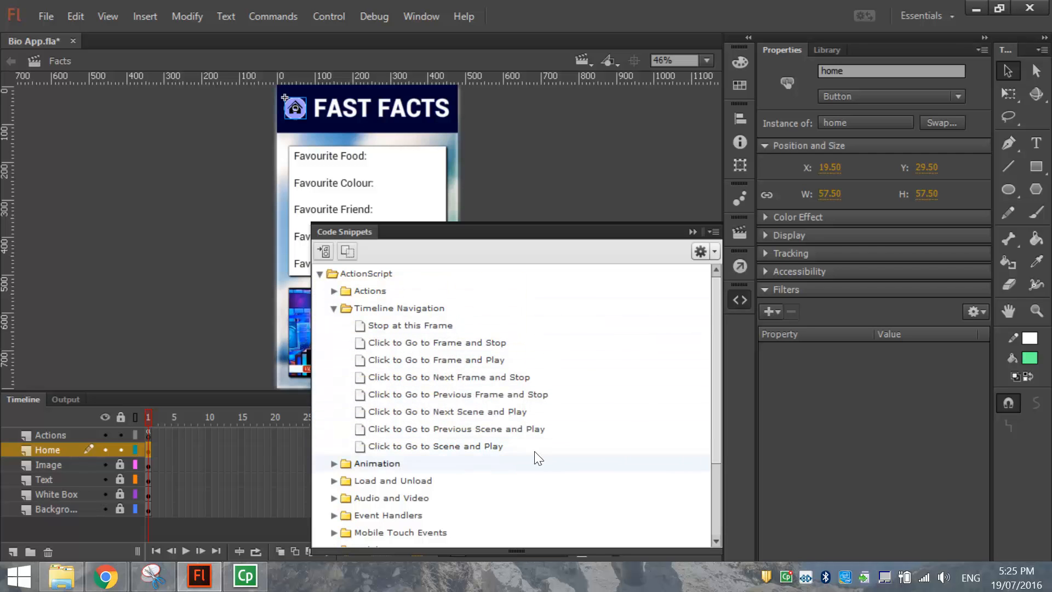
double_click(482, 447)
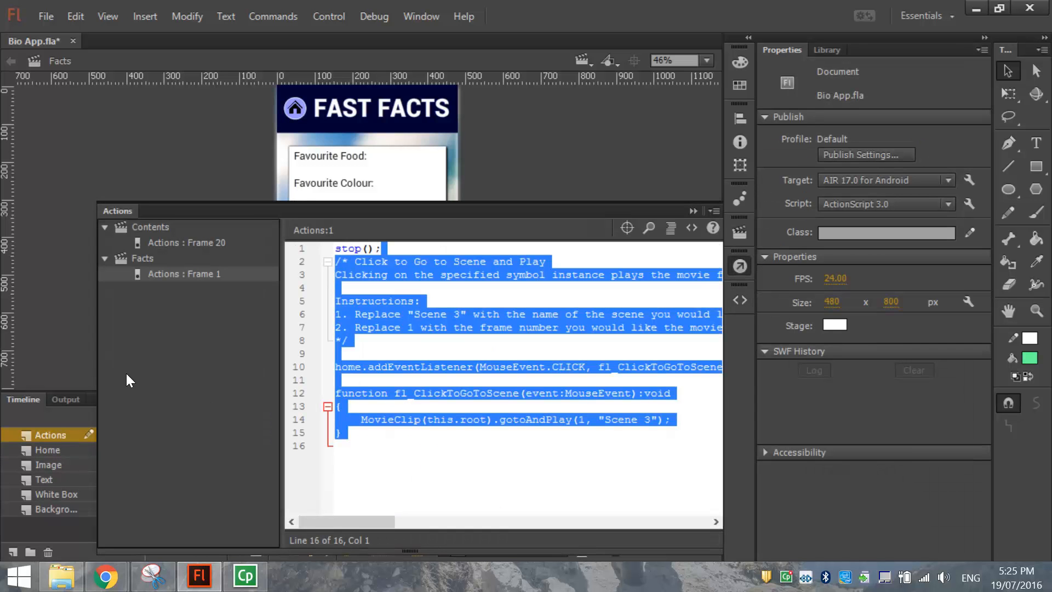
Widen the script editor and add a blank line between stop(); and the snippet code.
drag(96, 341, 30, 334)
click(308, 340)
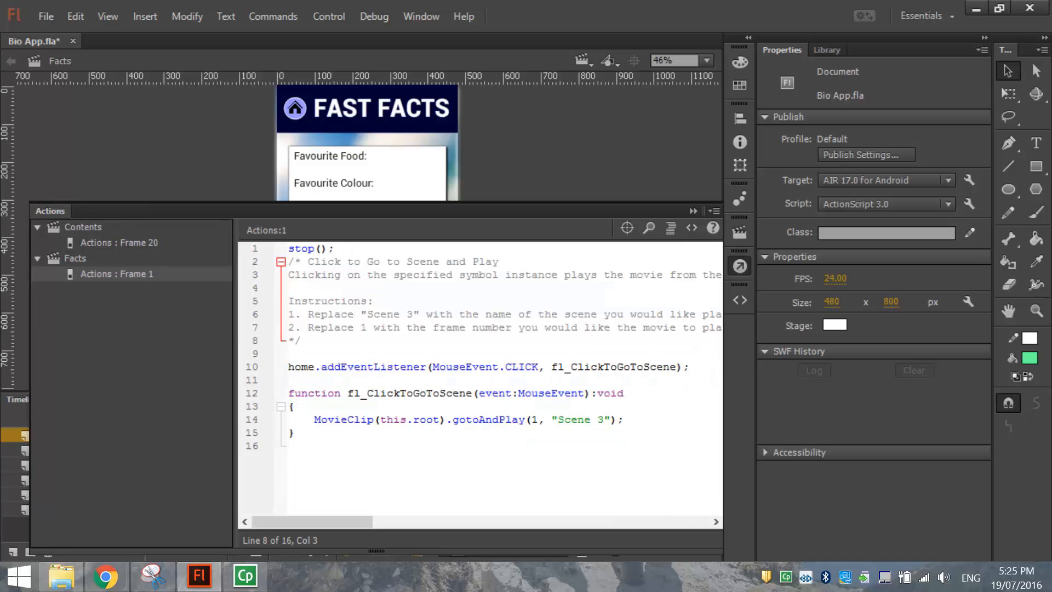
drag(298, 433, 288, 261)
click(347, 275)
click(289, 261)
key(Return)
drag(301, 353, 289, 275)
click(321, 288)
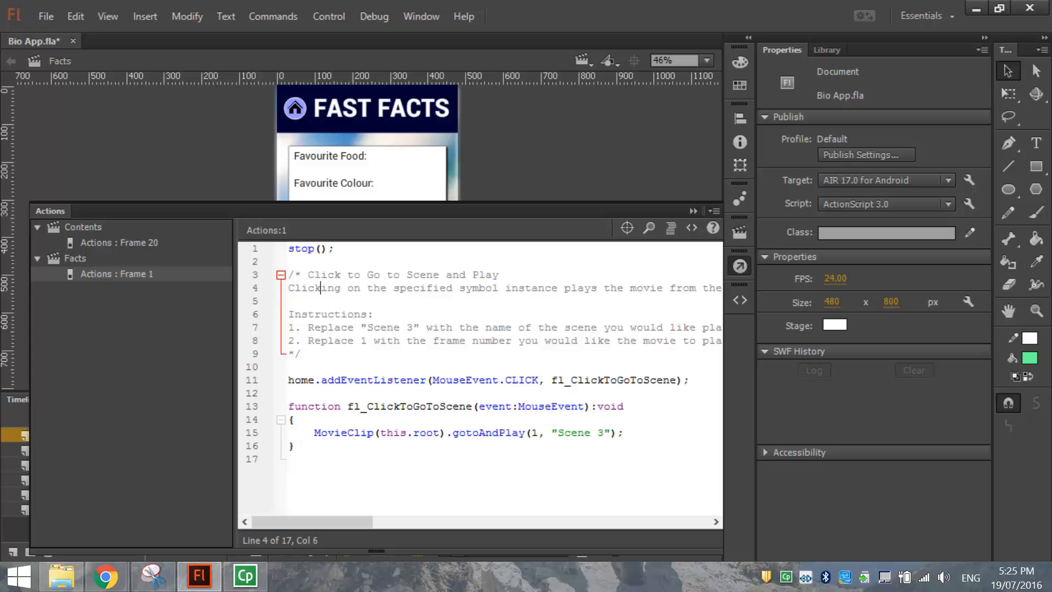
drag(301, 354, 284, 277)
click(362, 301)
drag(340, 380, 352, 438)
click(301, 354)
Replace the snippet's instruction comment text with 'Home Button'.
drag(291, 353, 307, 274)
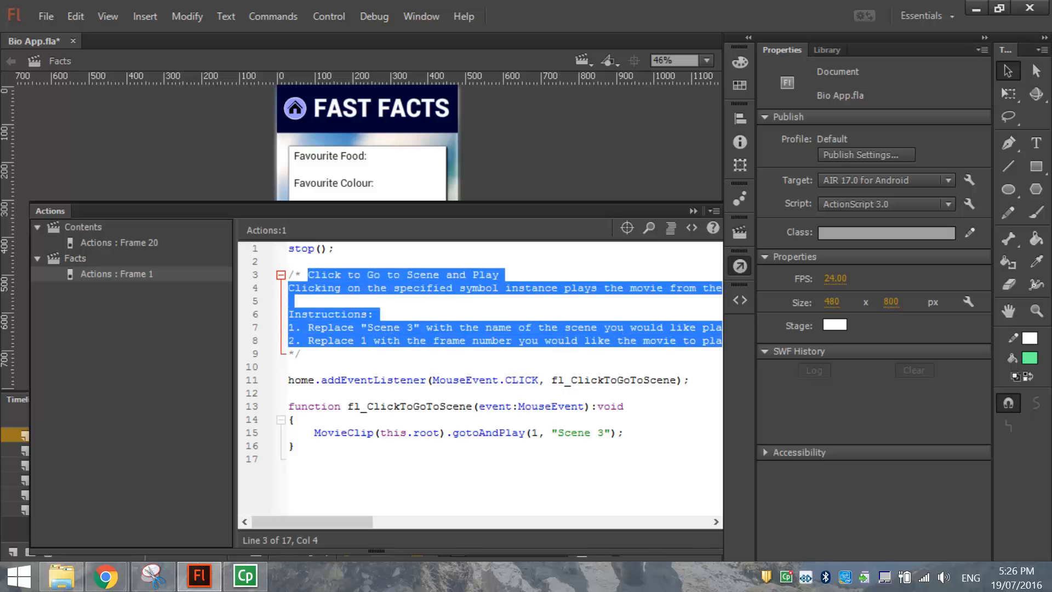
key(BackSpace)
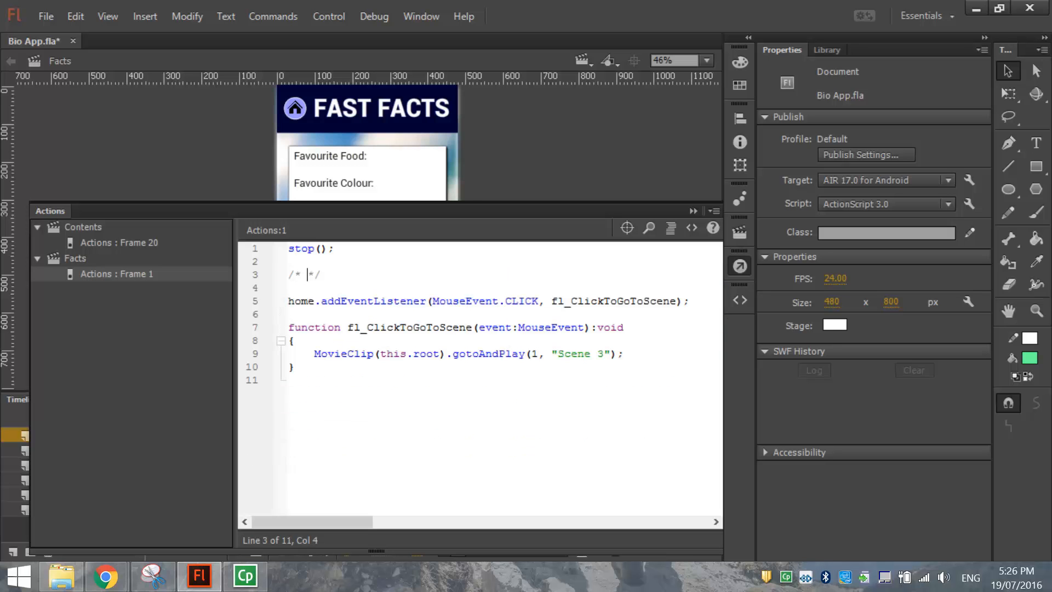
key(Return)
key(Return)
key(Up)
key(Up)
key(Down)
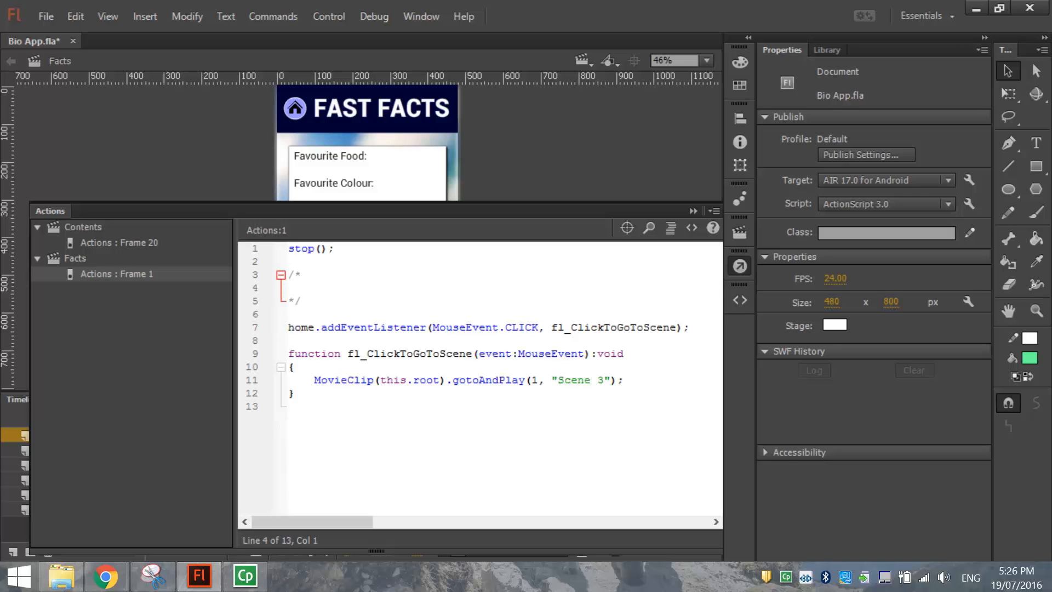
text(Home Button Code)
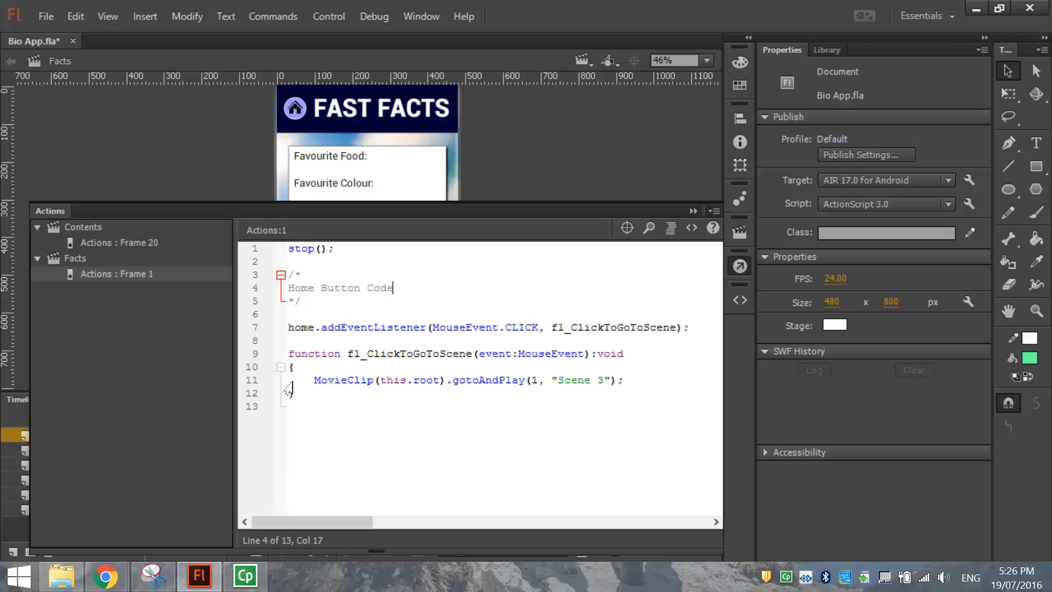
click(288, 406)
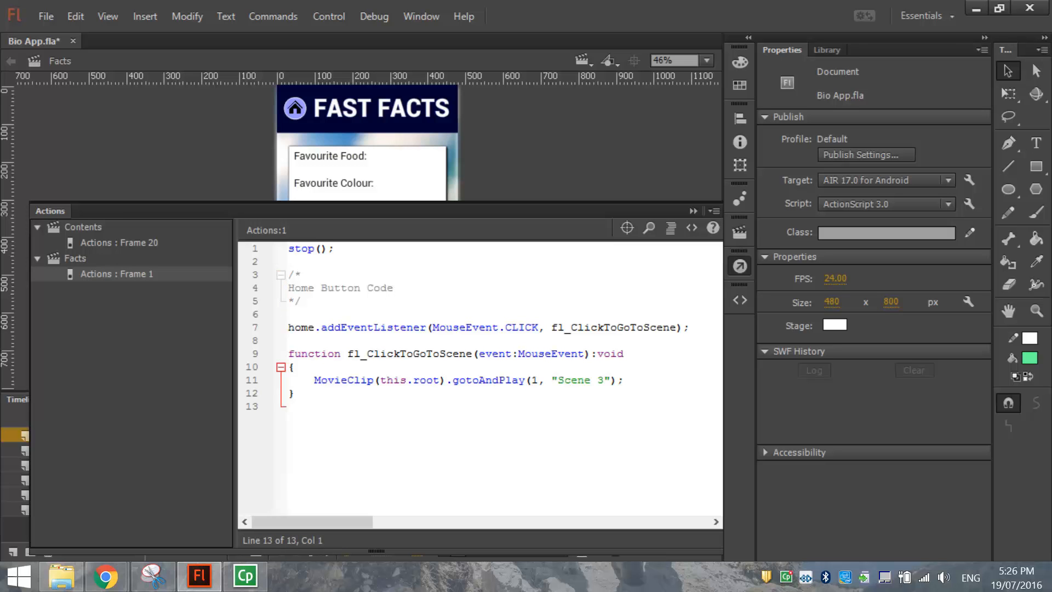
drag(288, 327, 288, 406)
click(288, 406)
Check the Contents scene's exact name in the scene list, then come back to Facts.
key(F9)
click(584, 60)
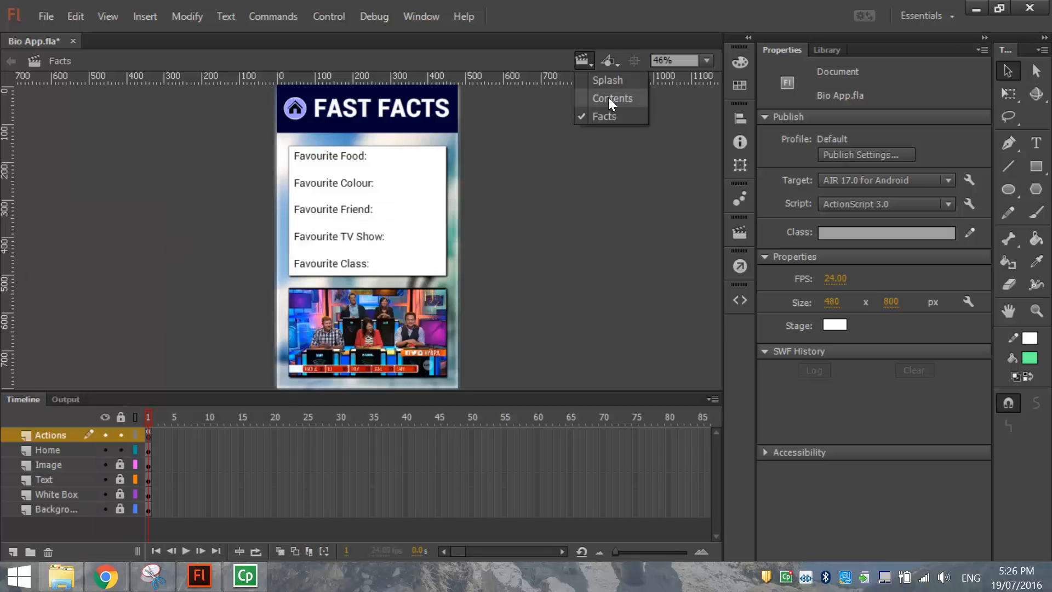
click(608, 98)
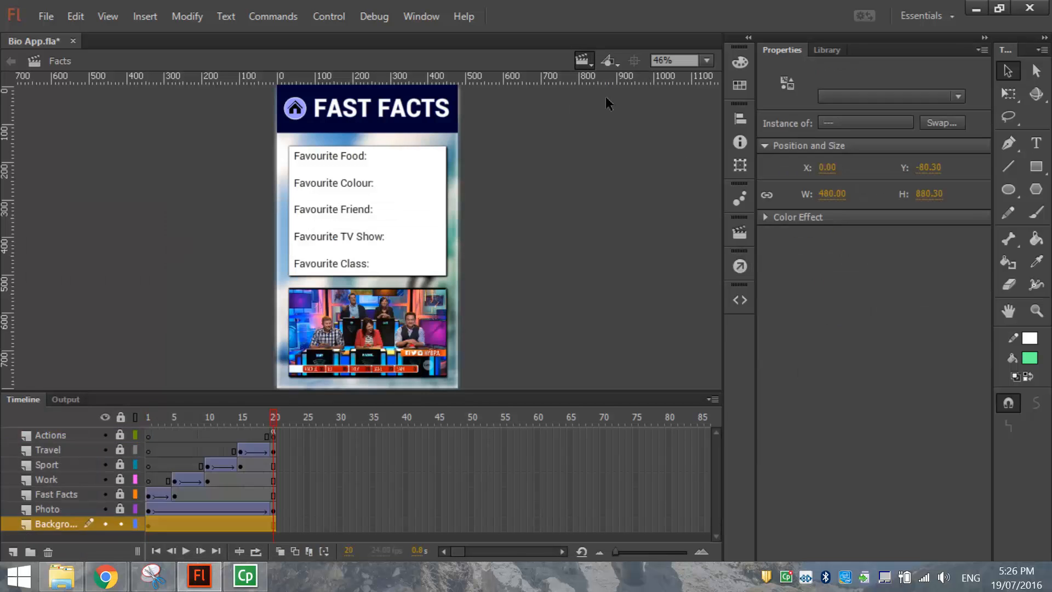
click(588, 62)
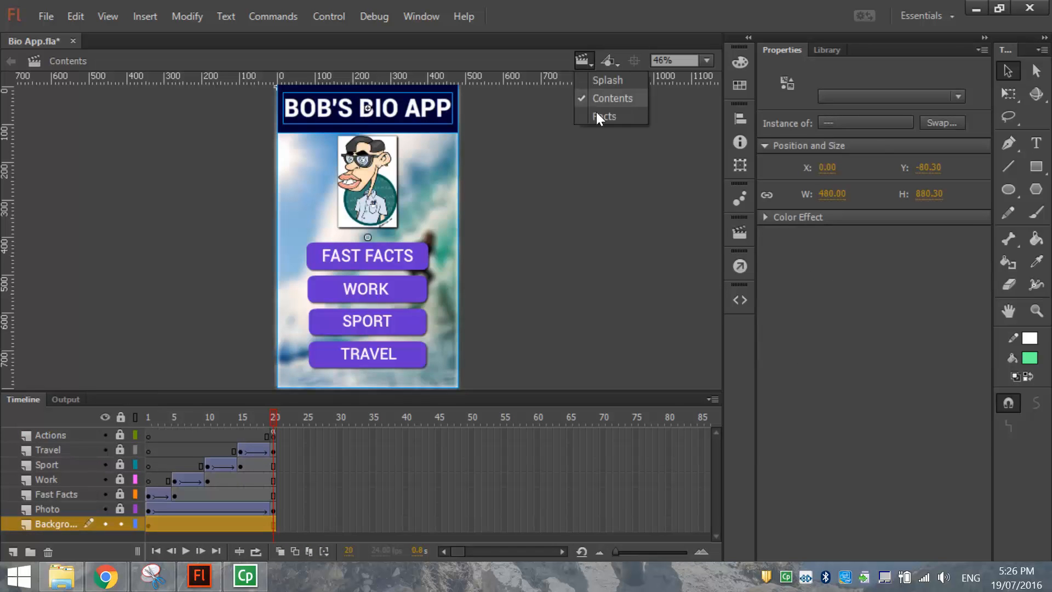
click(602, 114)
Change the home handler's target from "Scene 3" to "Contents" in frame 1's script.
click(148, 437)
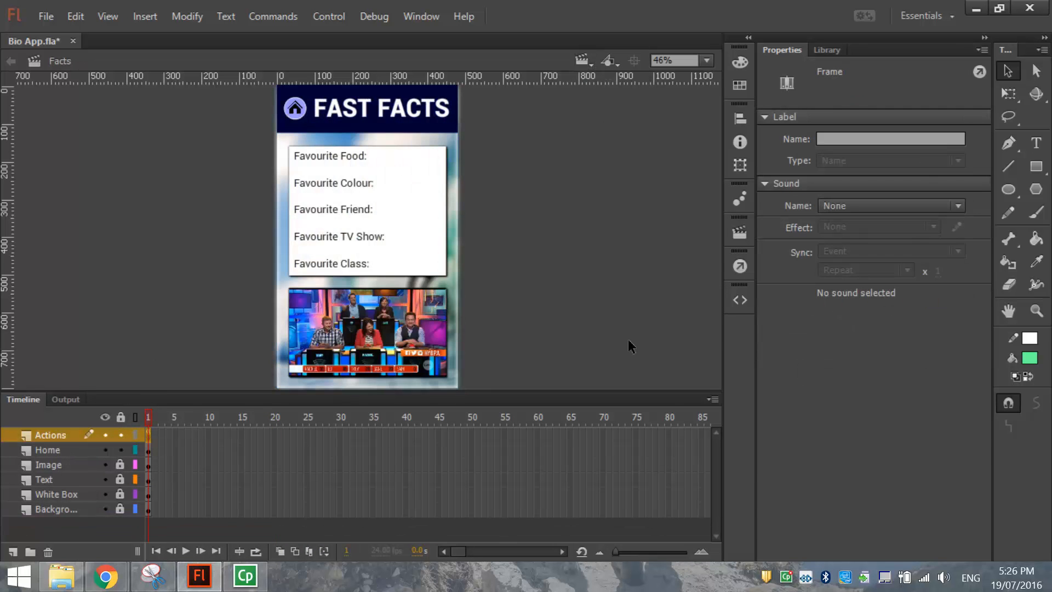
click(747, 299)
click(744, 298)
click(741, 266)
drag(558, 380, 605, 380)
text(Conten)
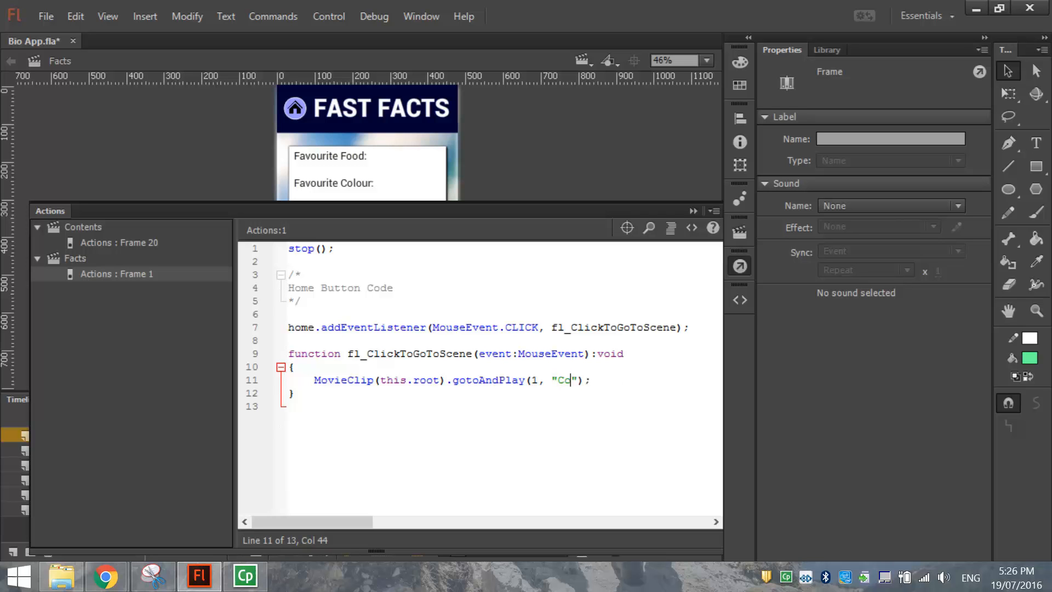
text(ts)
click(557, 379)
click(289, 406)
drag(558, 380, 610, 380)
click(288, 406)
click(739, 267)
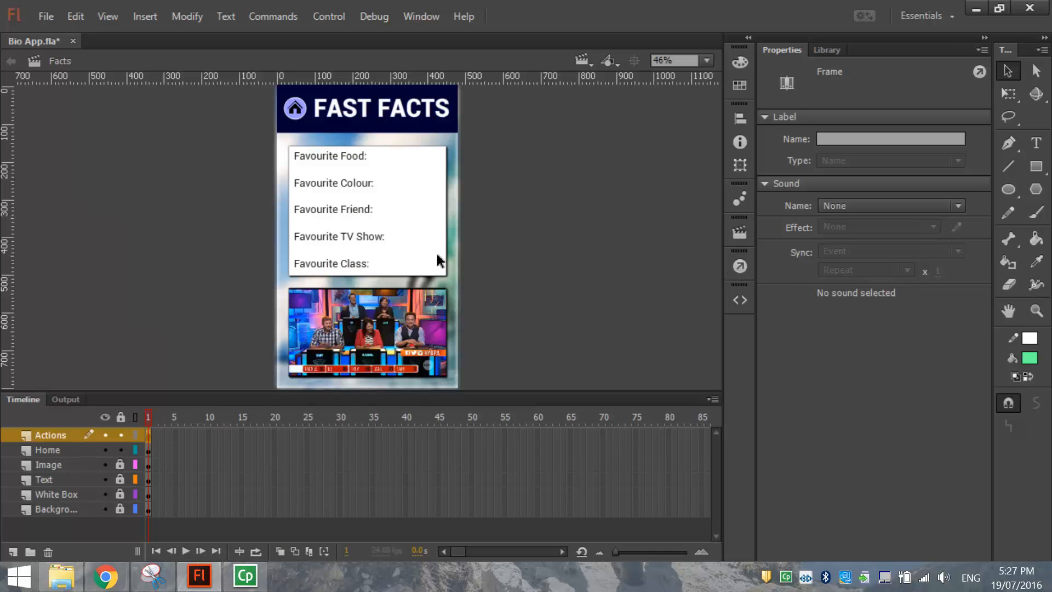
Save Bio App.fla with File > Save.
click(46, 16)
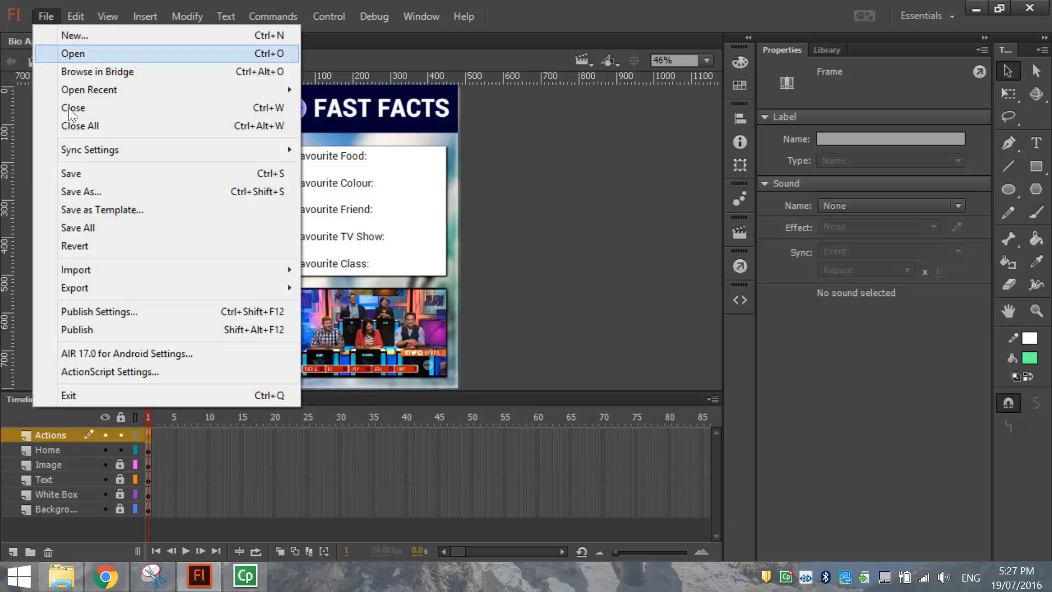
click(81, 173)
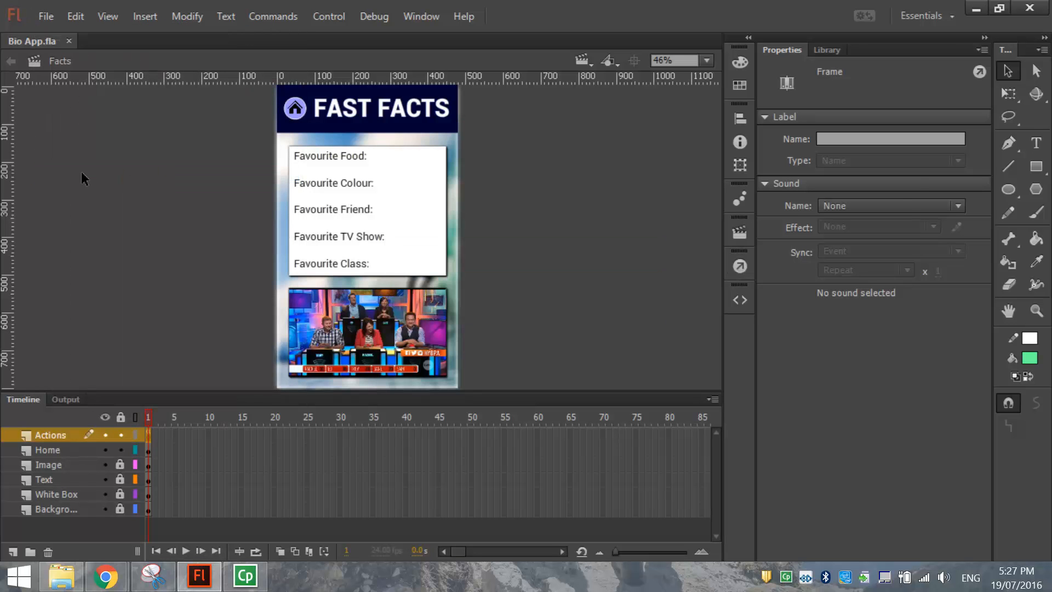
click(81, 179)
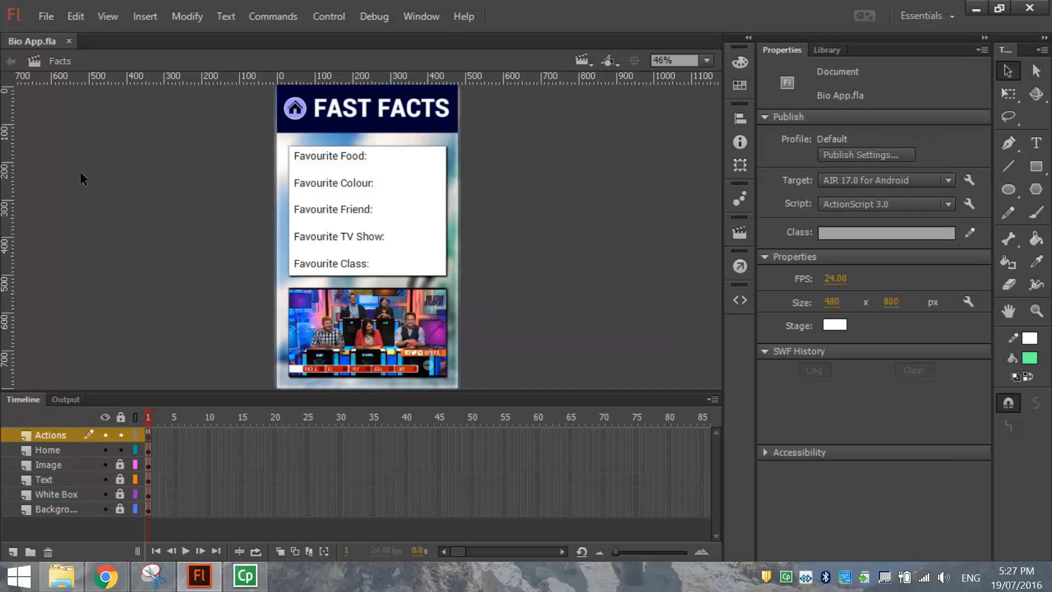
Switch to Contents and step through Splash, Contents and Facts in the Scene panel.
click(583, 69)
click(595, 95)
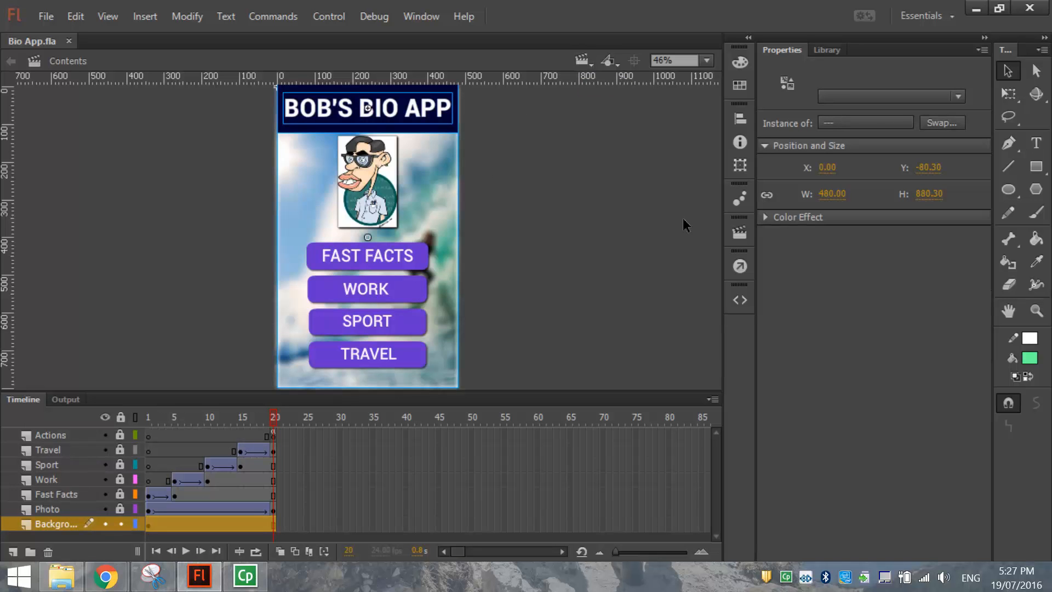
click(739, 236)
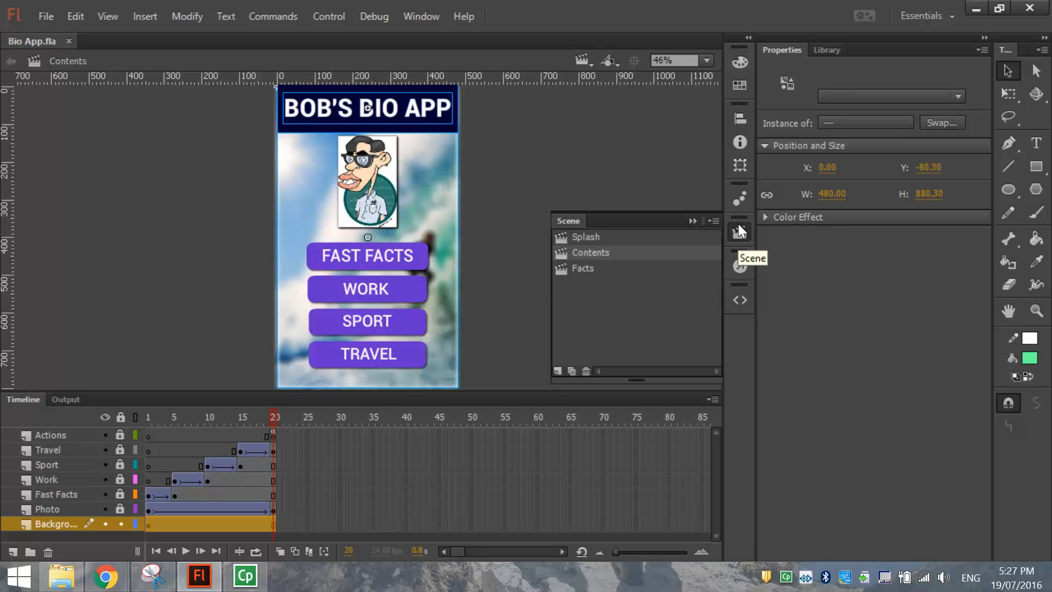
click(603, 266)
click(586, 241)
click(584, 253)
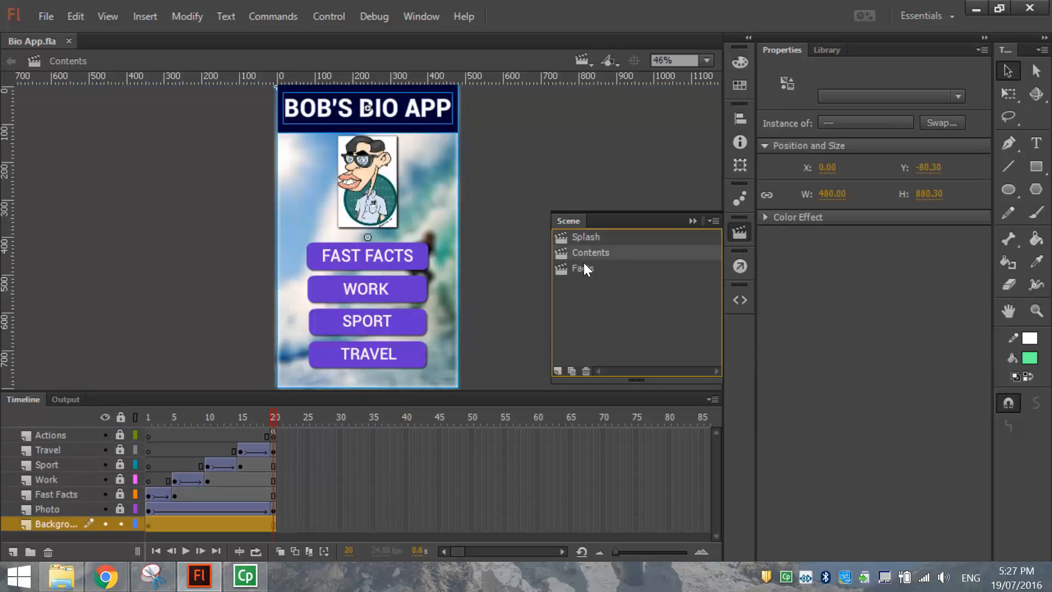
click(583, 267)
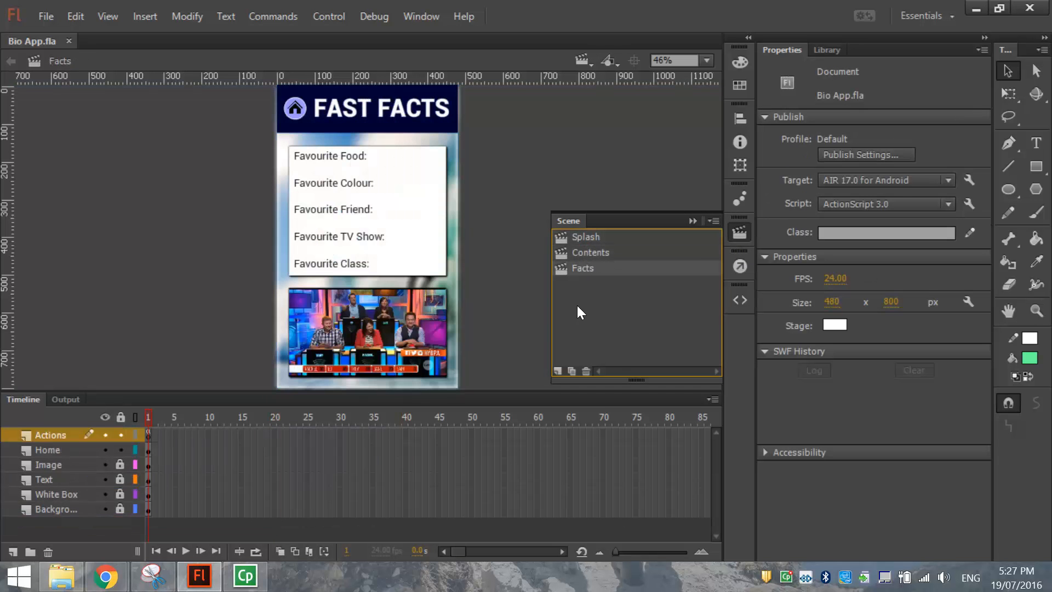
Add a new scene named Work in the Scene panel.
click(558, 371)
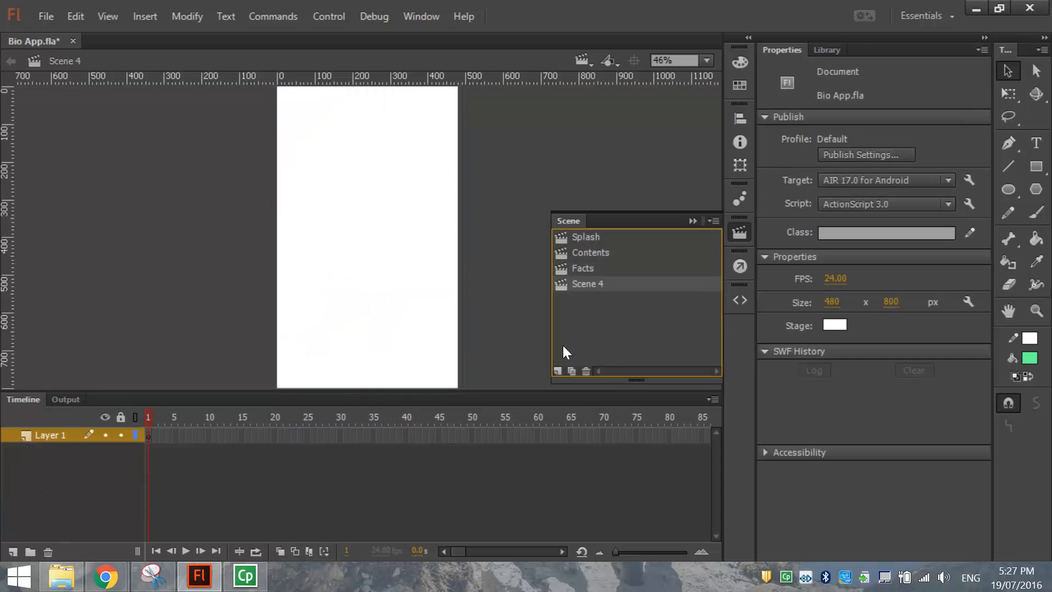
double_click(586, 283)
text(Work)
click(641, 318)
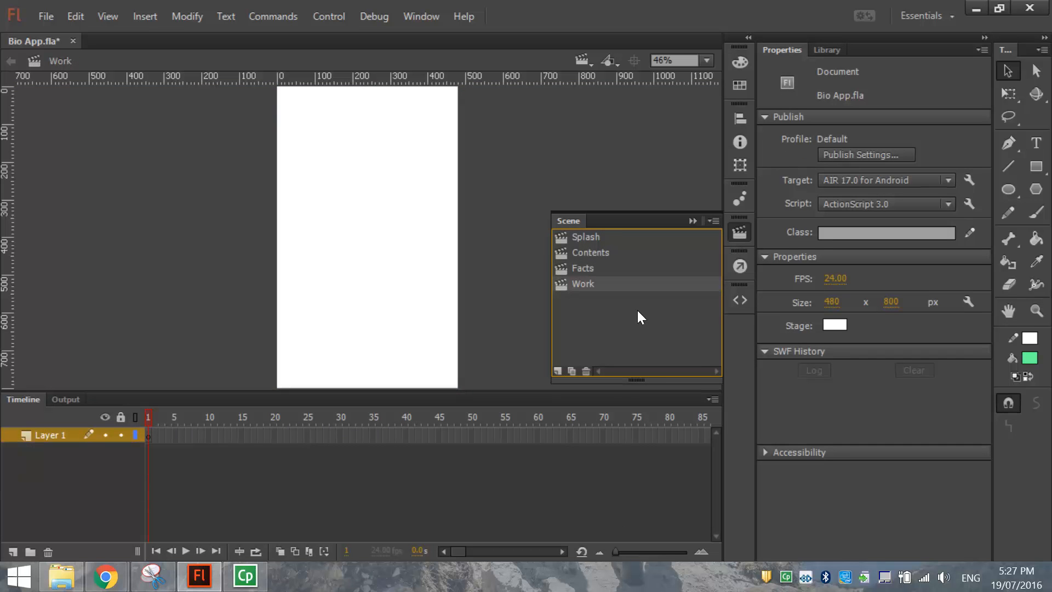
click(740, 233)
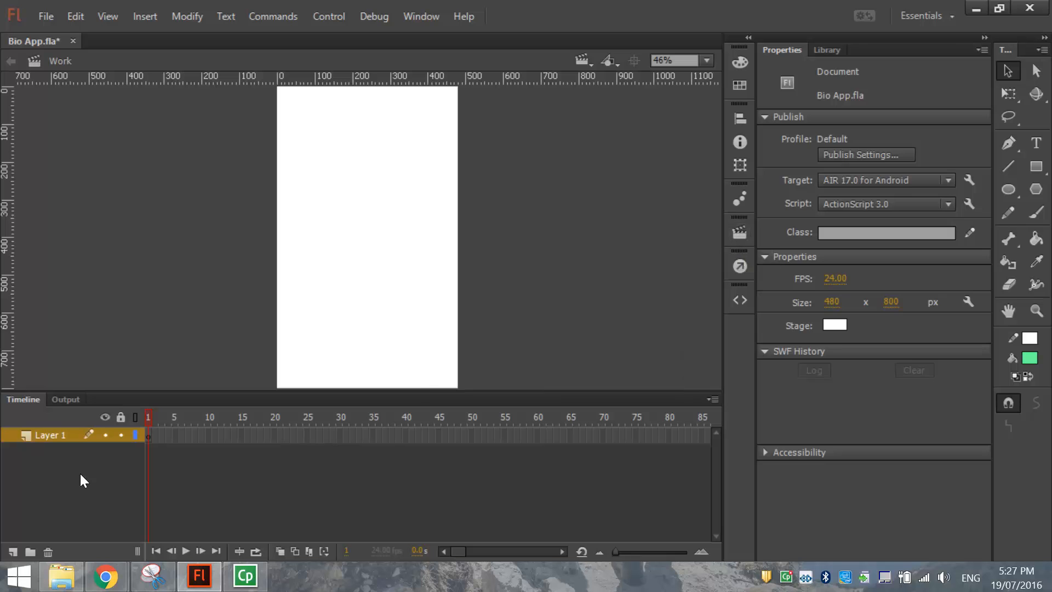
Rename Layer 1 to Background and return to the Facts scene.
double_click(48, 435)
text(Background)
key(Return)
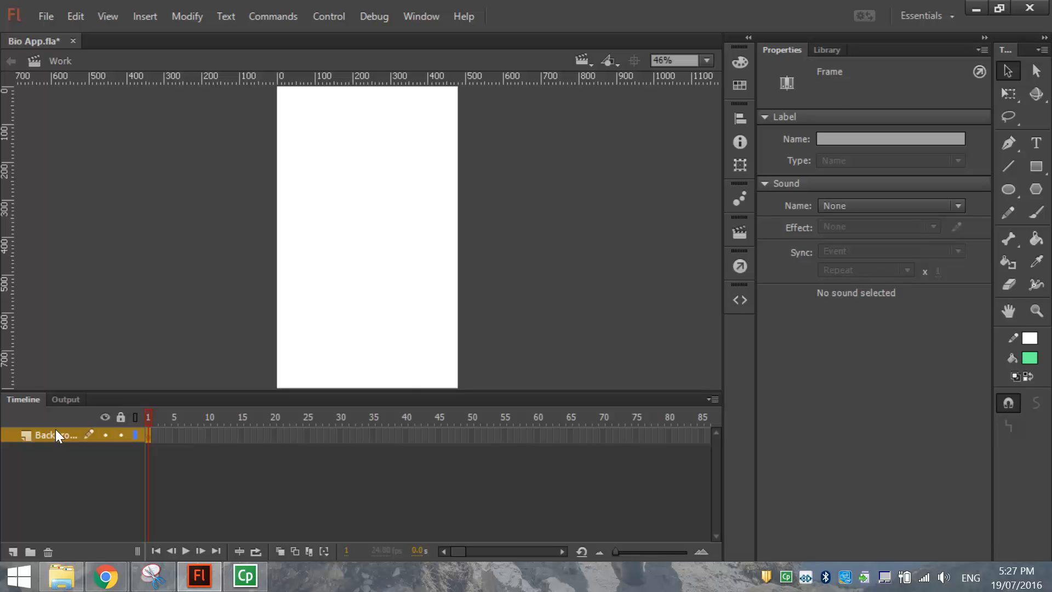
key(shift+Page_Up)
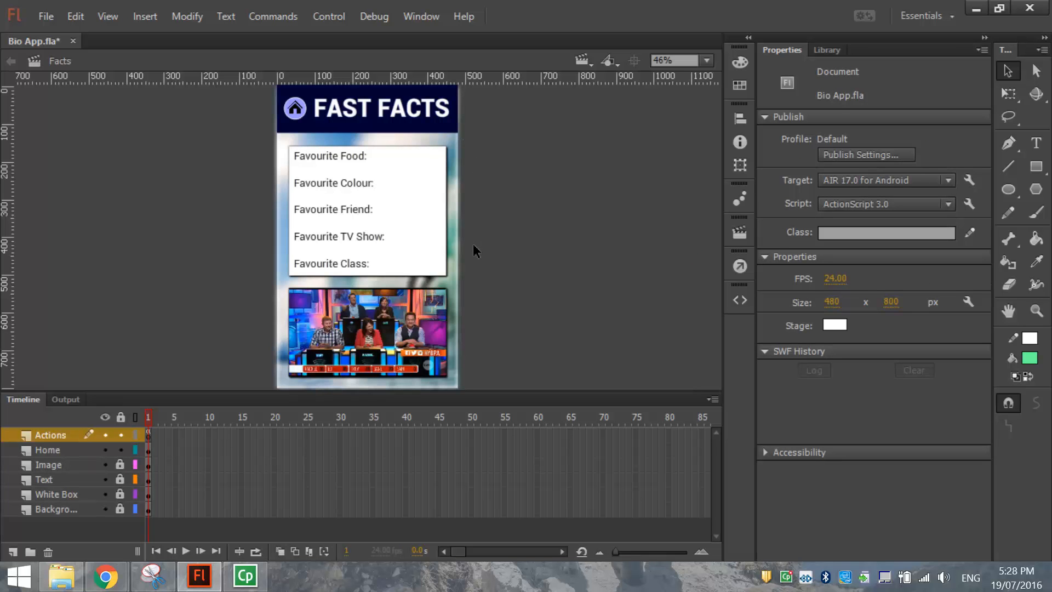
Copy everything on the Facts scene's Background layer, then move on to the Work scene.
key(shift+Page_Up)
key(shift+Page_Up)
key(shift+Page_Down)
key(shift+Page_Down)
click(63, 509)
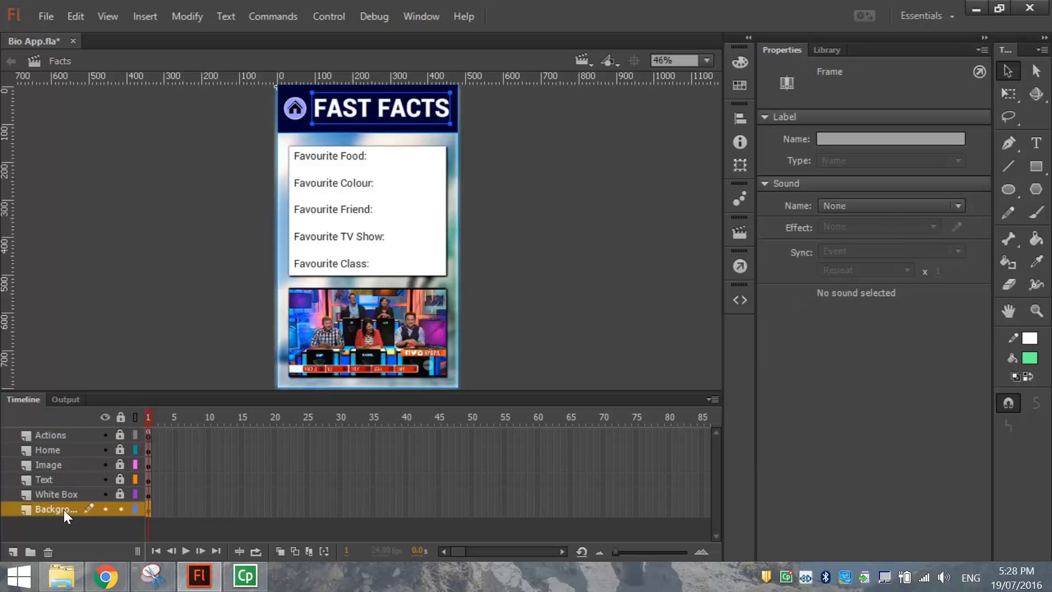
click(77, 15)
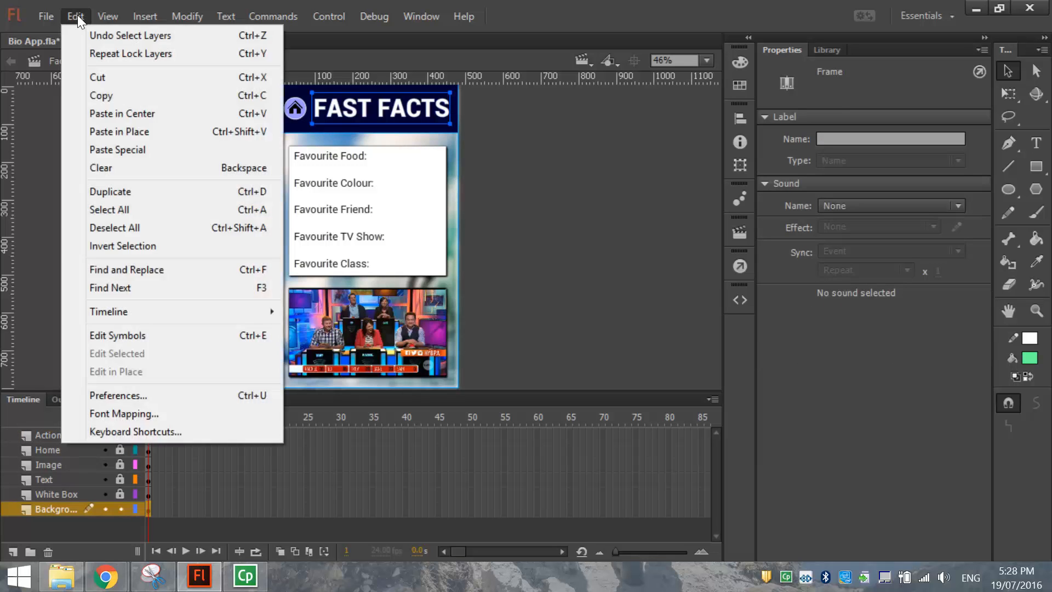
click(108, 95)
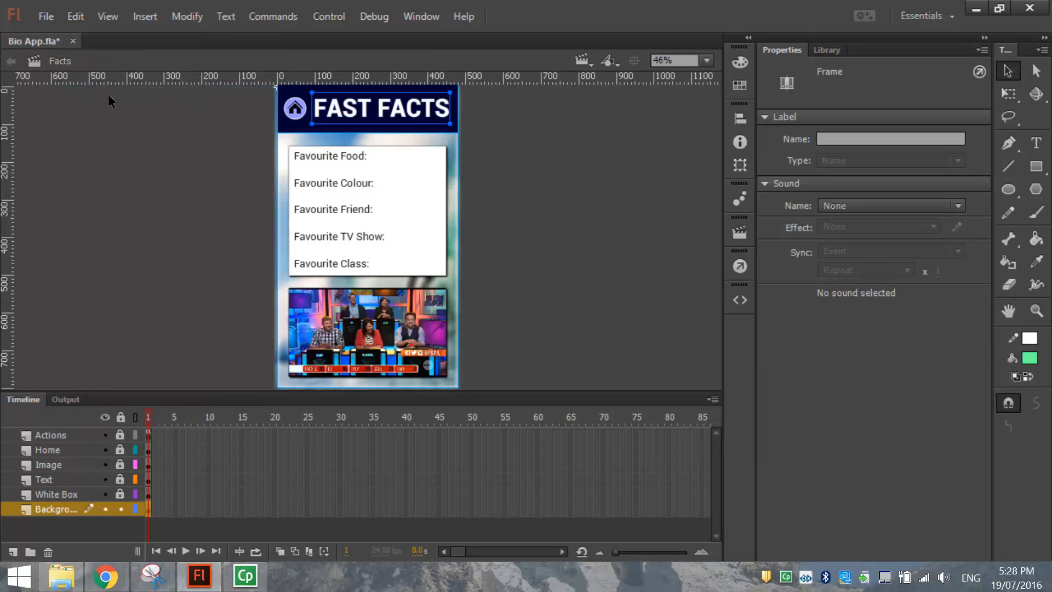
key(Page_Down)
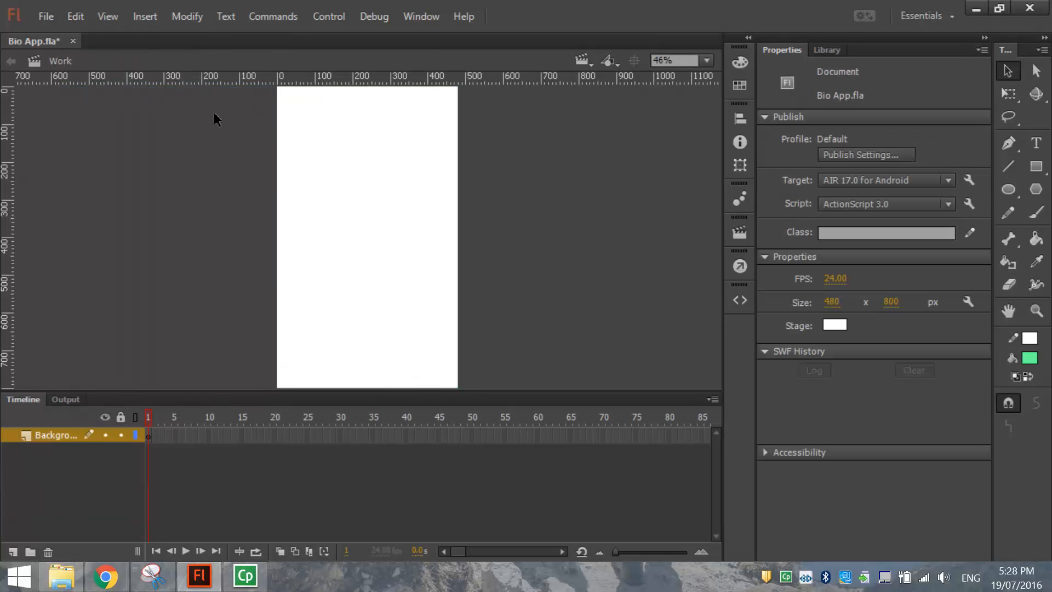
Paste the surfer background and header artwork in place on the Work stage.
right_click(327, 190)
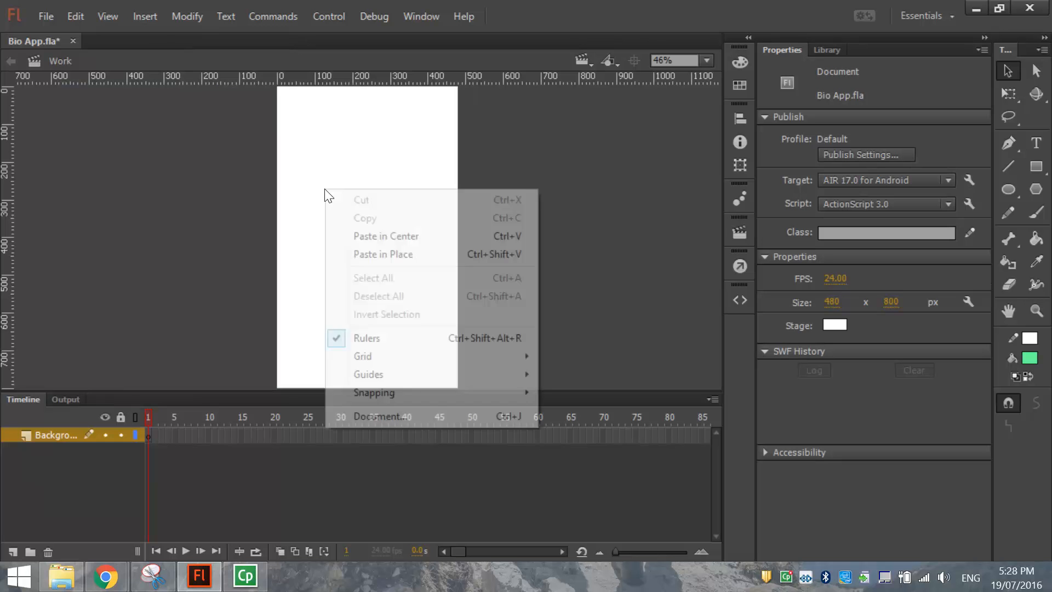
click(442, 255)
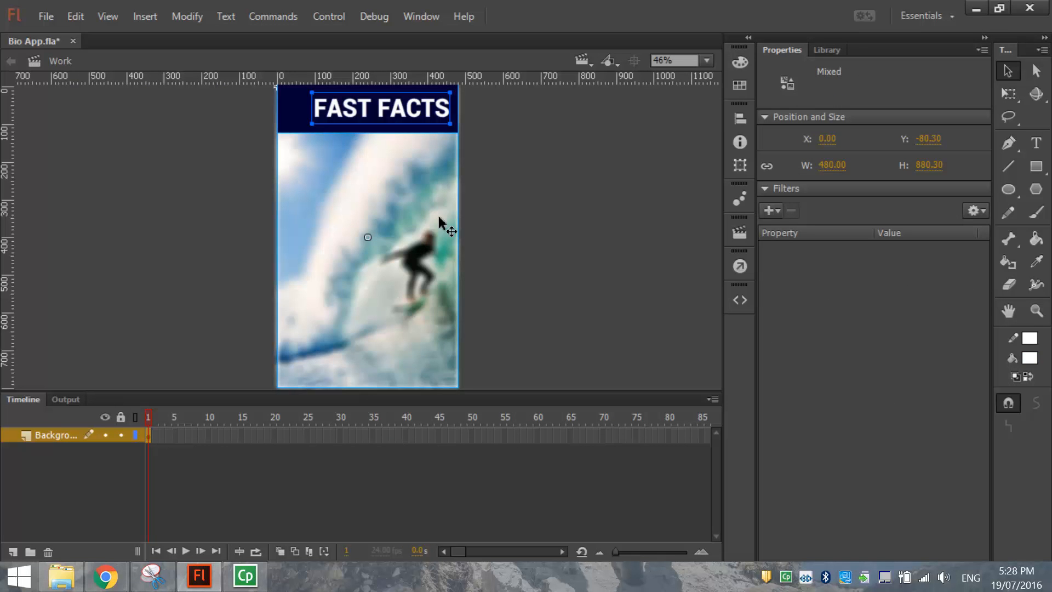
click(498, 154)
Replace the FAST FACTS header title with WORK.
click(373, 112)
double_click(333, 107)
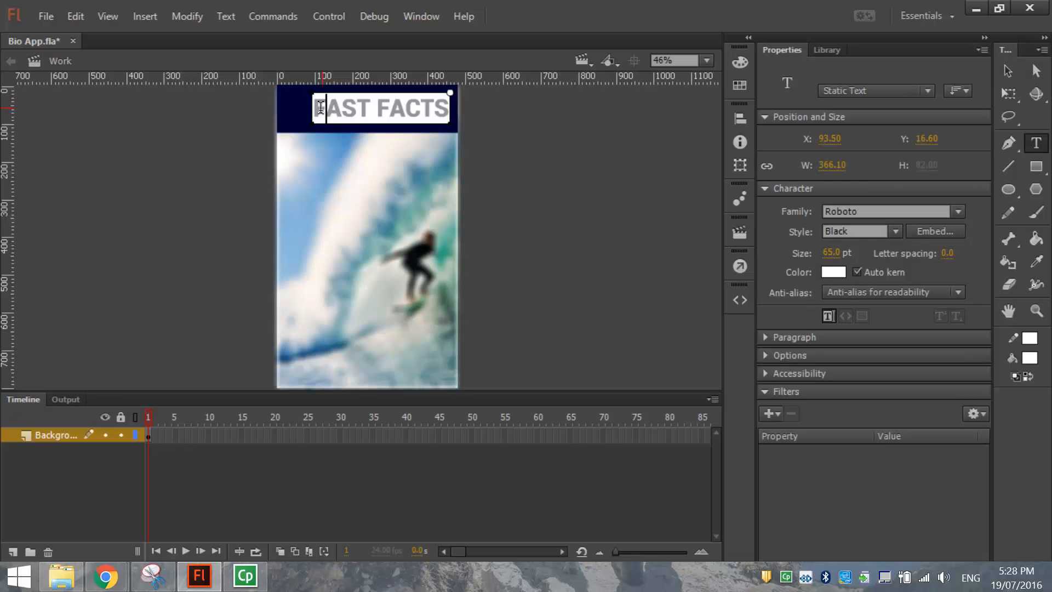
drag(314, 110, 474, 121)
text(WORK)
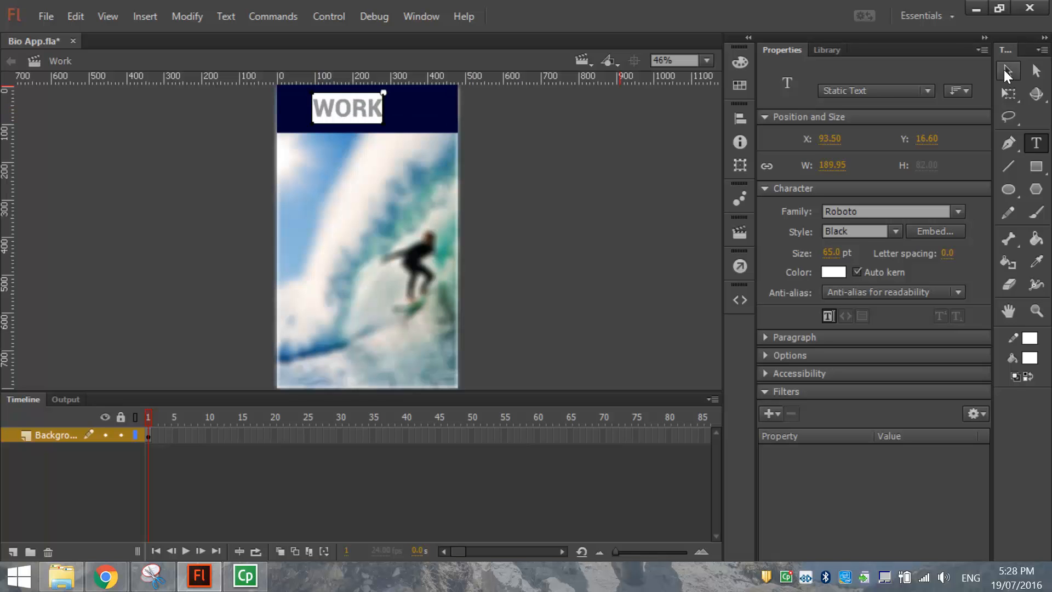
click(1006, 71)
Reposition the WORK title within the header.
drag(364, 111, 413, 109)
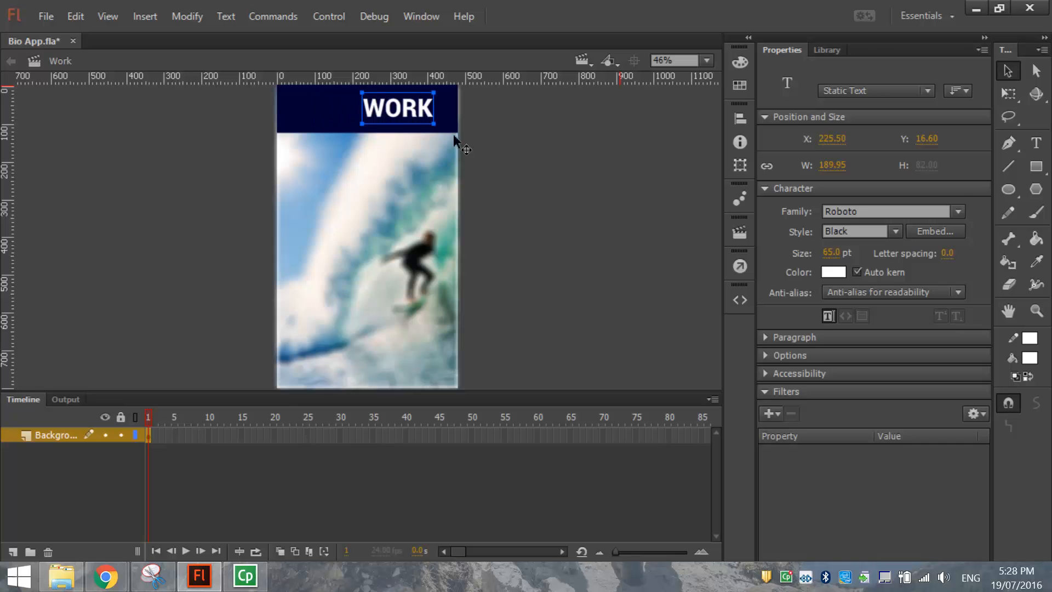
click(560, 182)
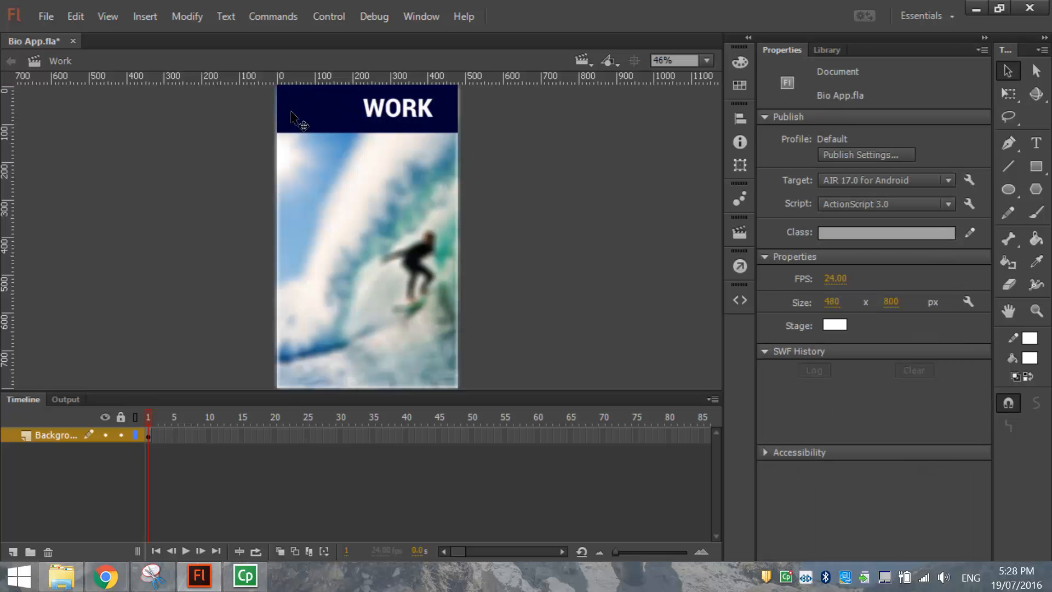
click(390, 112)
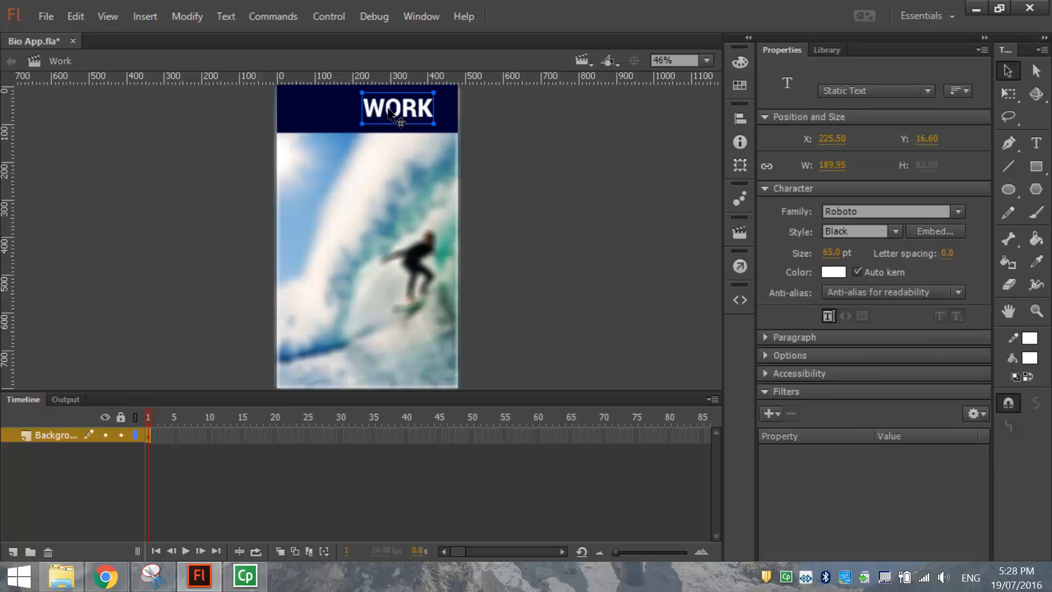
drag(391, 114, 375, 114)
click(525, 134)
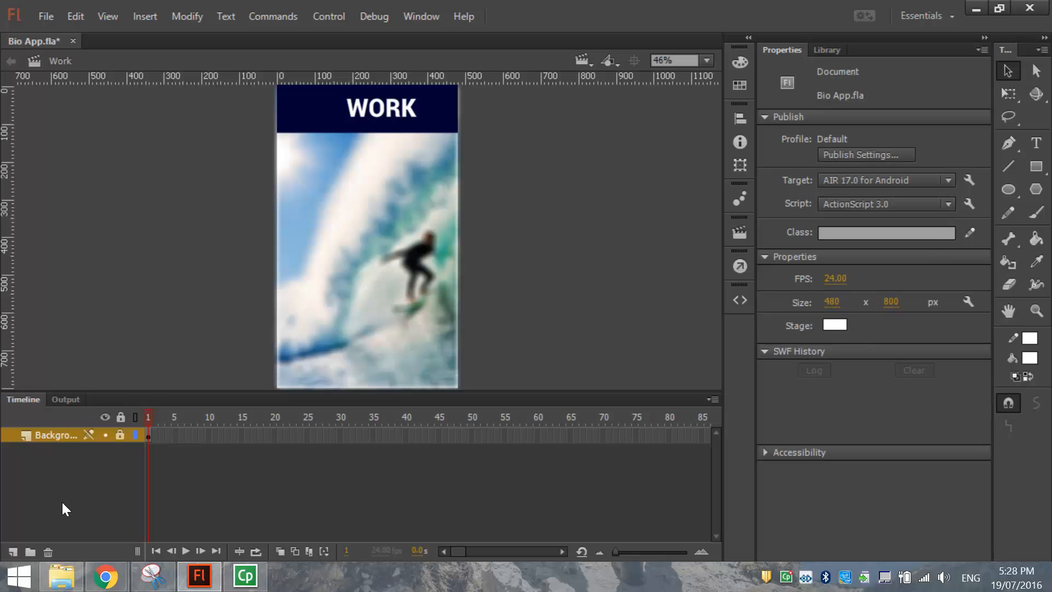
Add a new layer in Work and paste the Facts white box onto it in place.
click(13, 551)
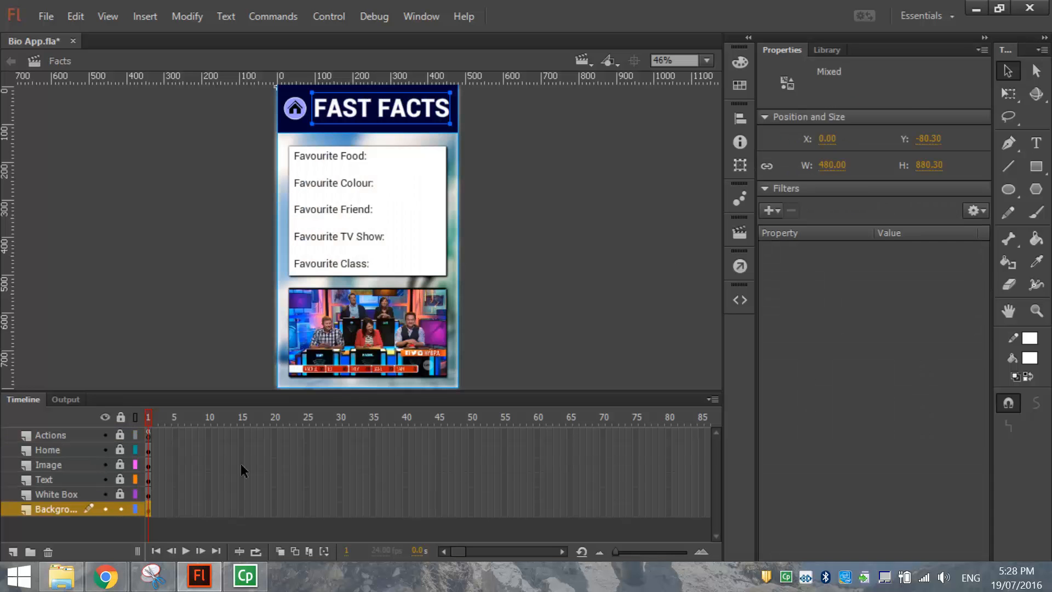
click(82, 493)
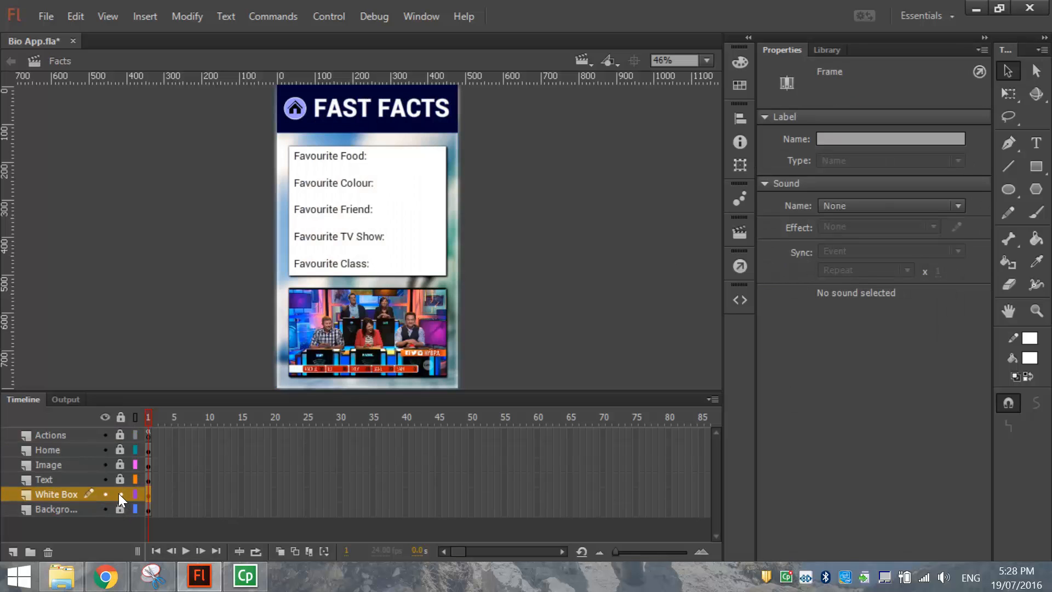
click(57, 496)
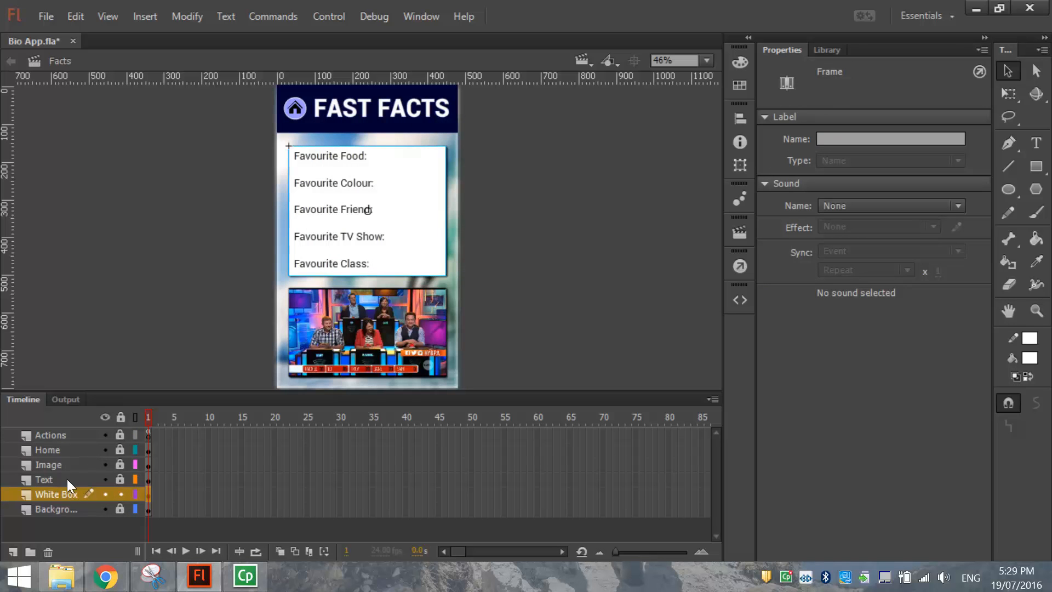
click(80, 16)
click(106, 98)
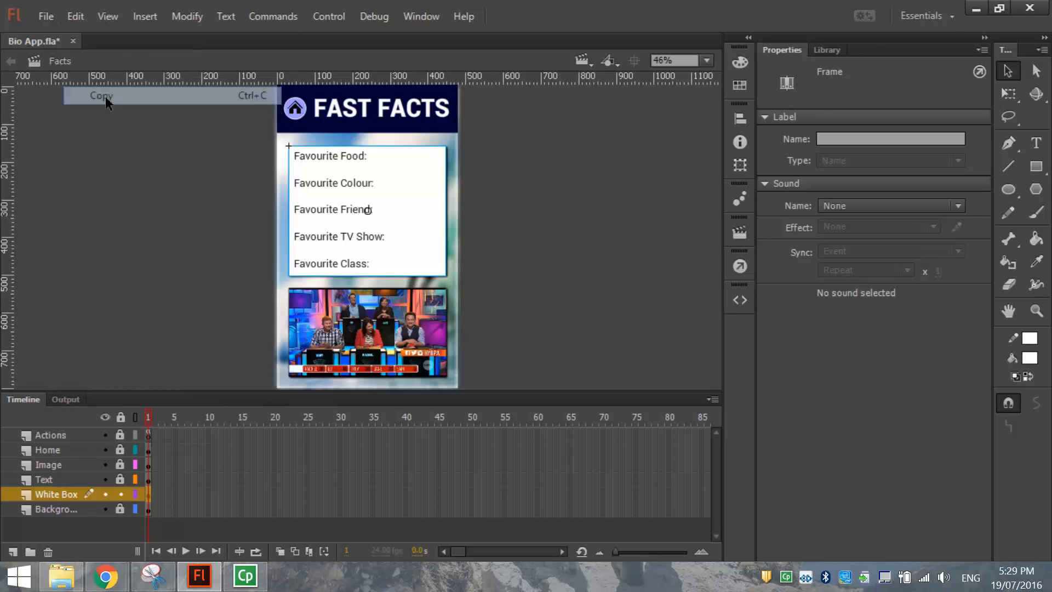
key(shift+Page_Down)
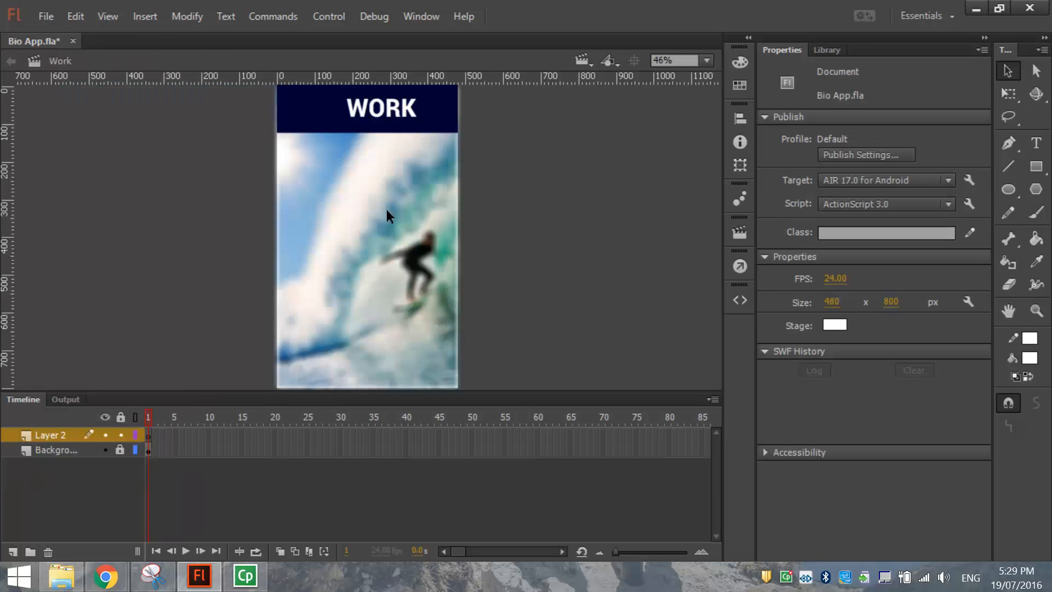
click(74, 18)
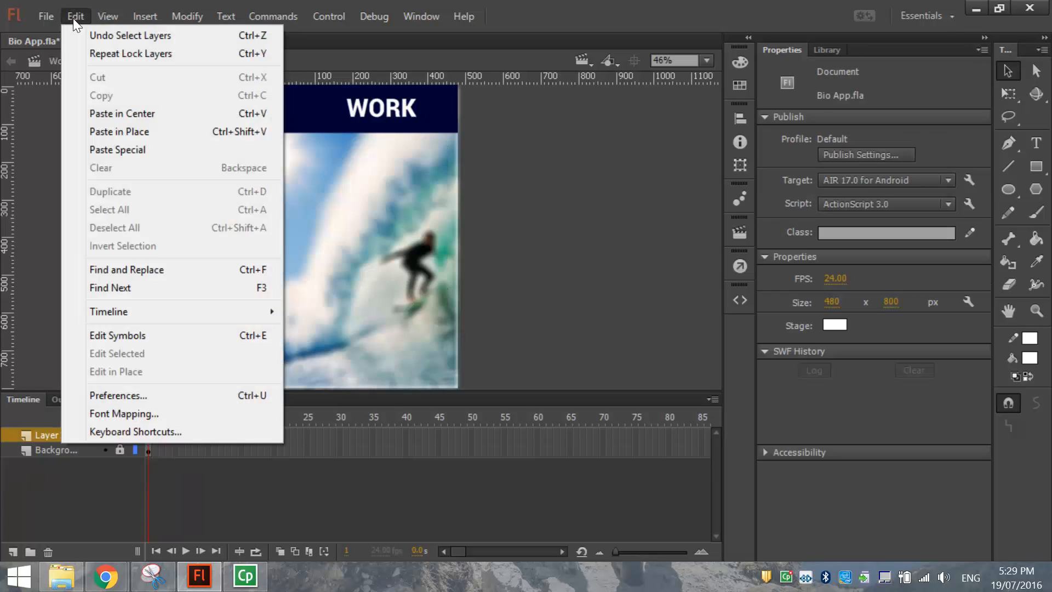
click(108, 131)
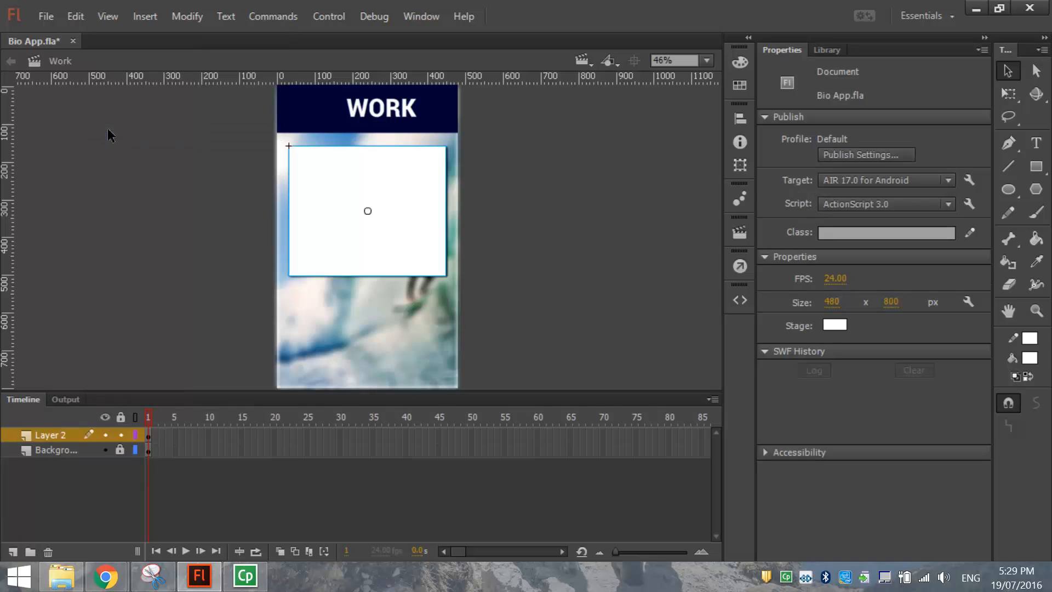
Rename Layer 2 to 'White Box' and add another layer above it.
double_click(55, 436)
text(White Box)
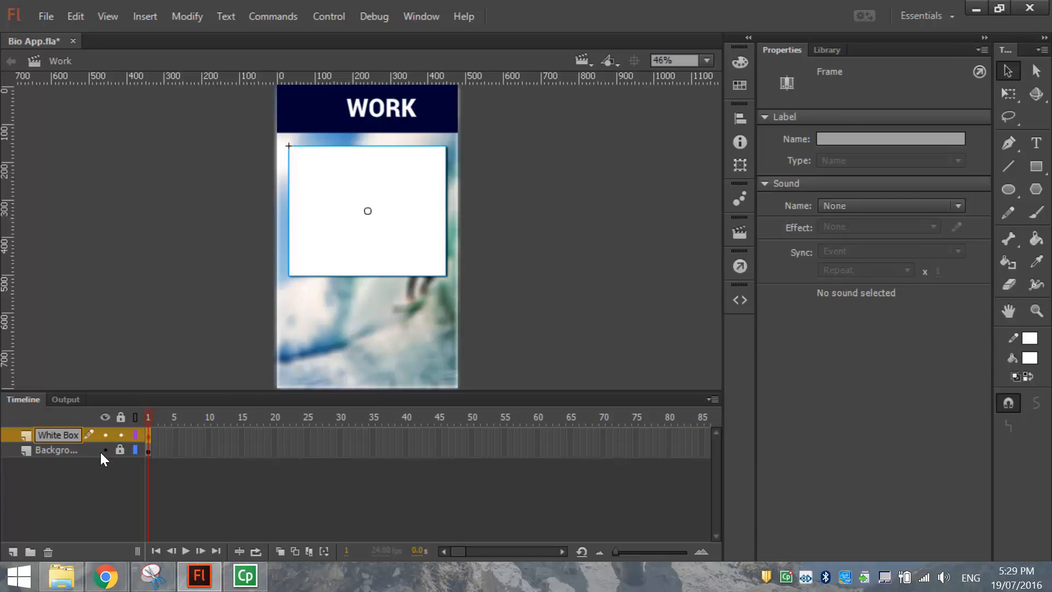
click(120, 435)
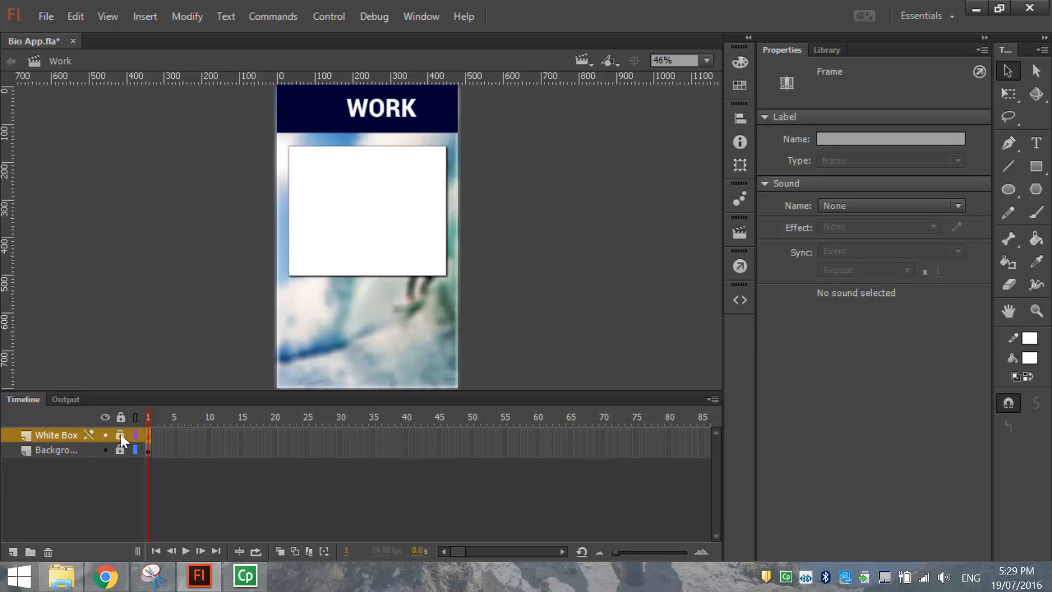
click(9, 553)
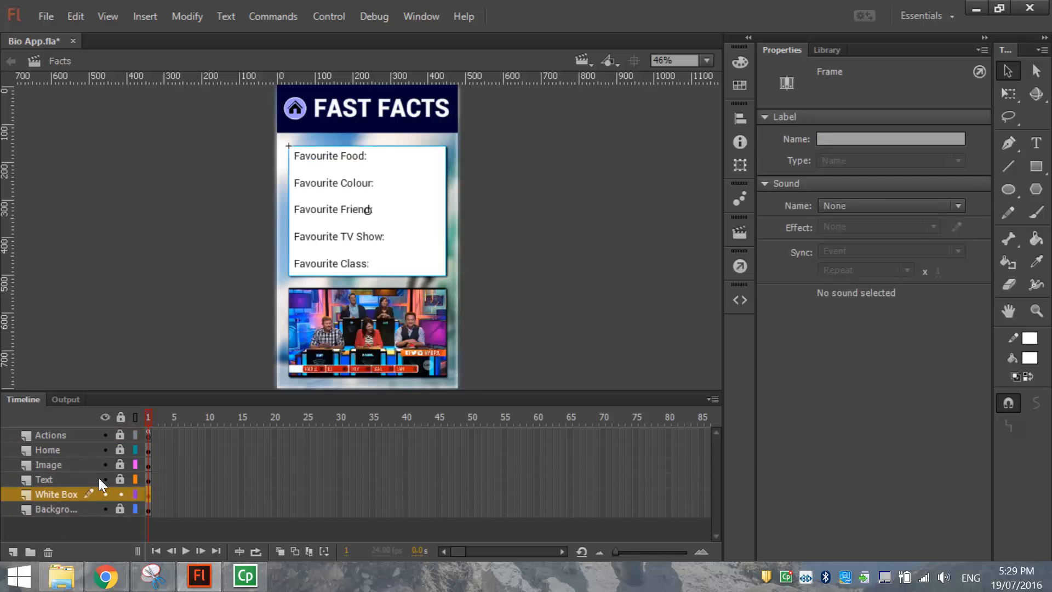
Copy the five Favourite labels from the Facts Text layer and paste them in place in Work.
click(68, 475)
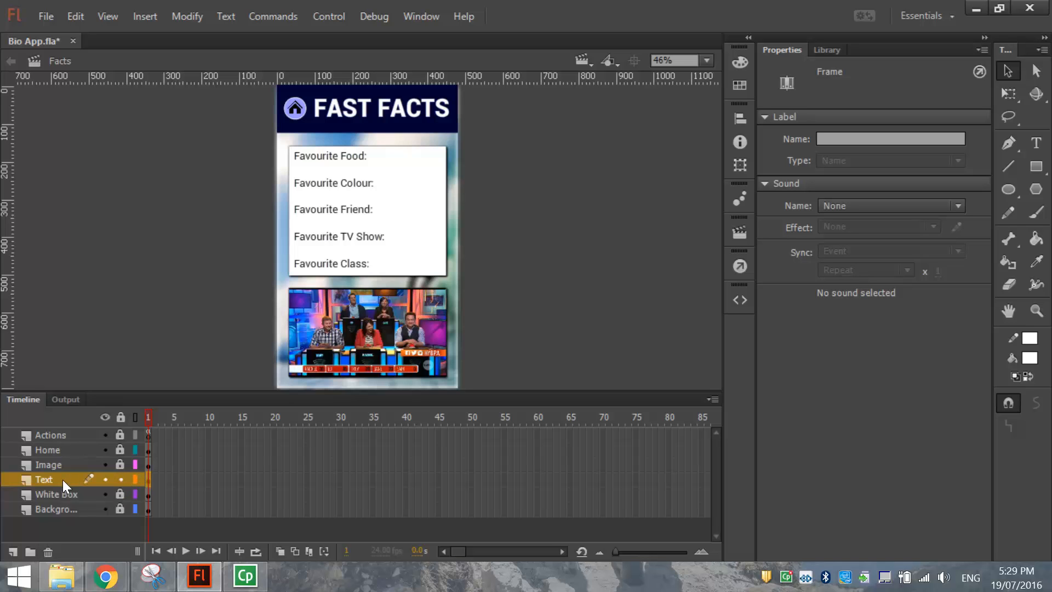
click(61, 481)
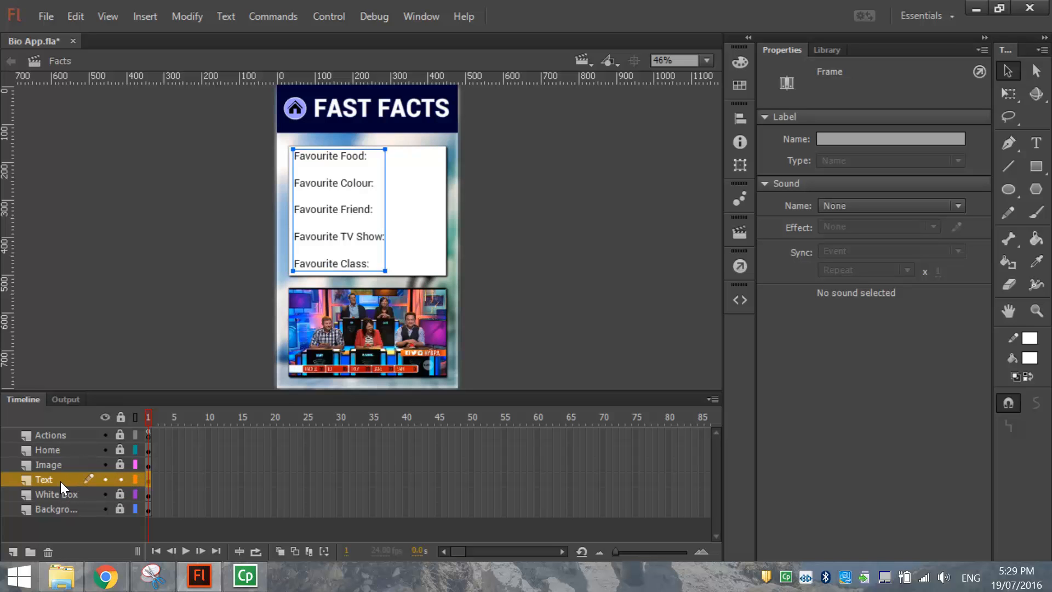
click(81, 15)
click(104, 92)
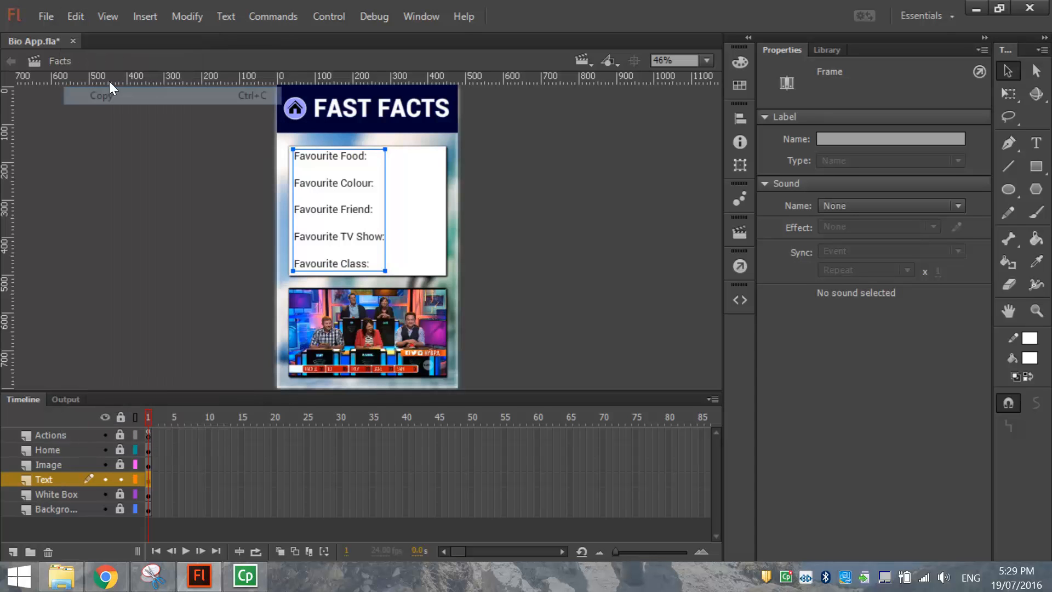
click(593, 61)
click(591, 135)
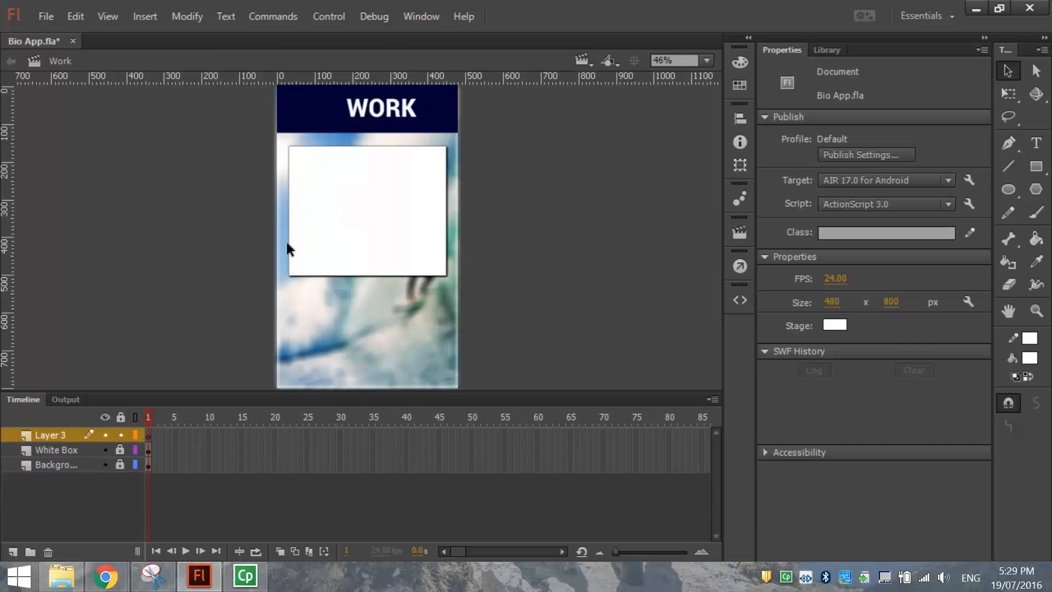
right_click(222, 183)
click(258, 247)
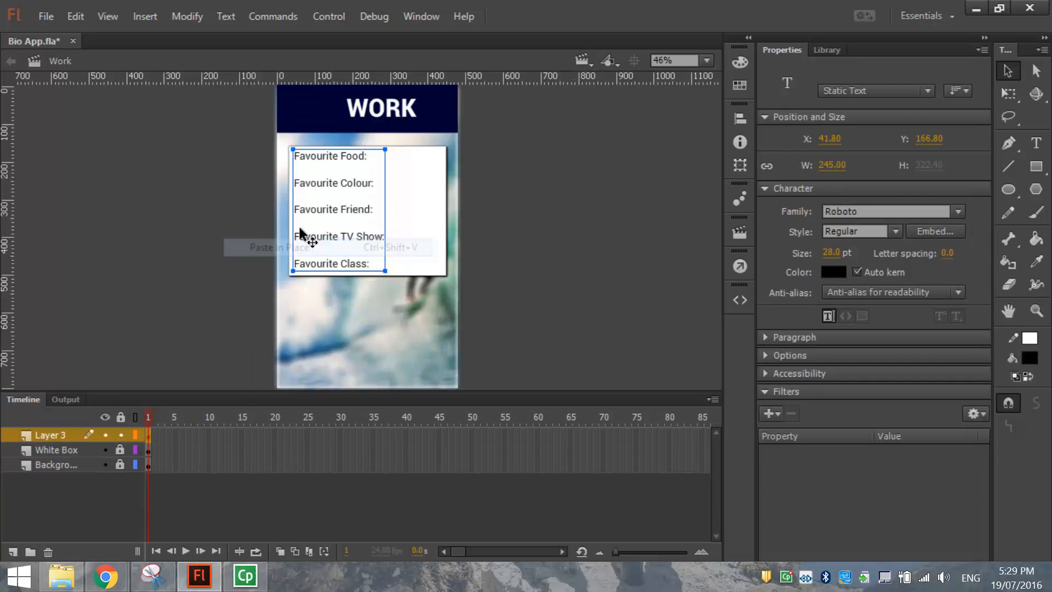
double_click(322, 212)
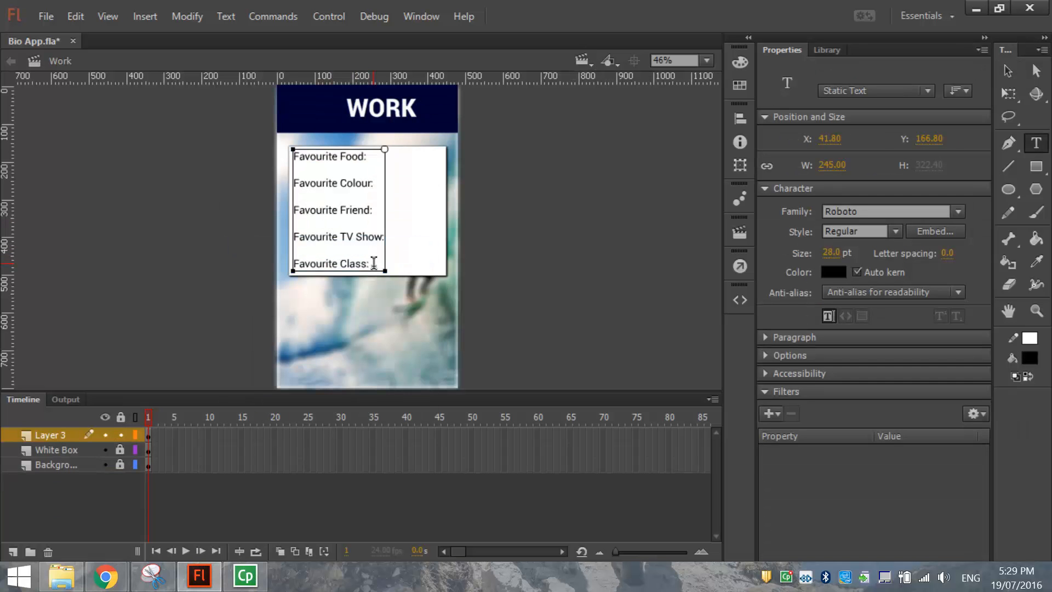
Replace the labels with 'I currently work at...' and 'When I leave school, I would like to.'.
key(ctrl+a)
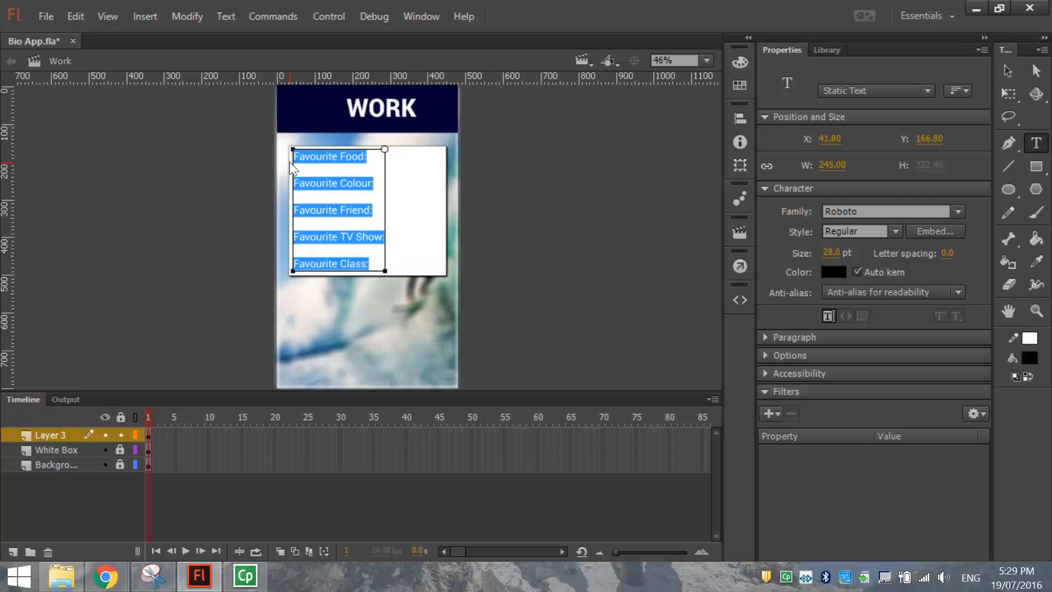
text(I currently wo)
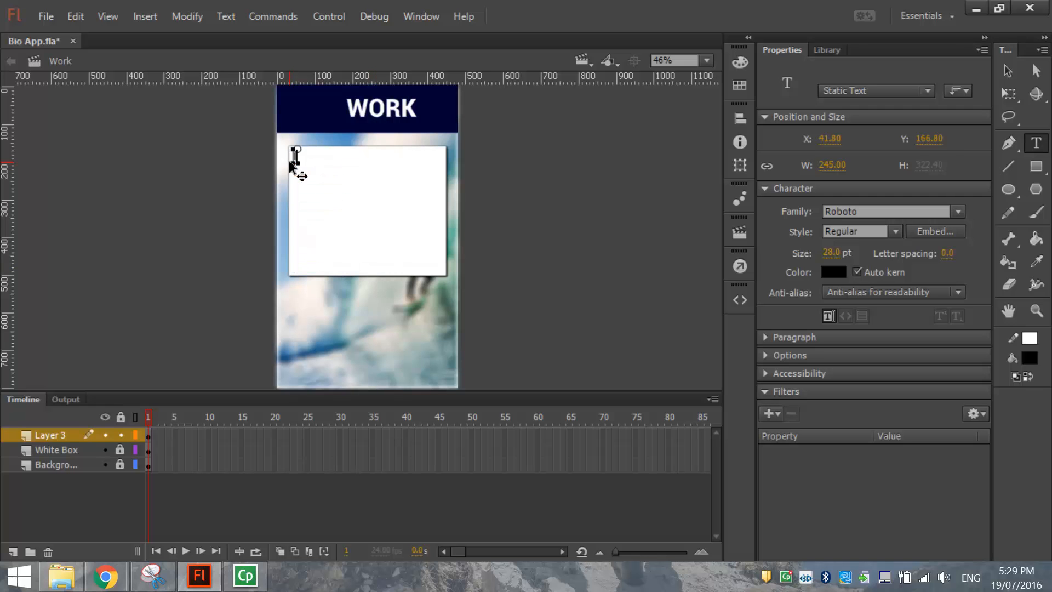
text(rk at)
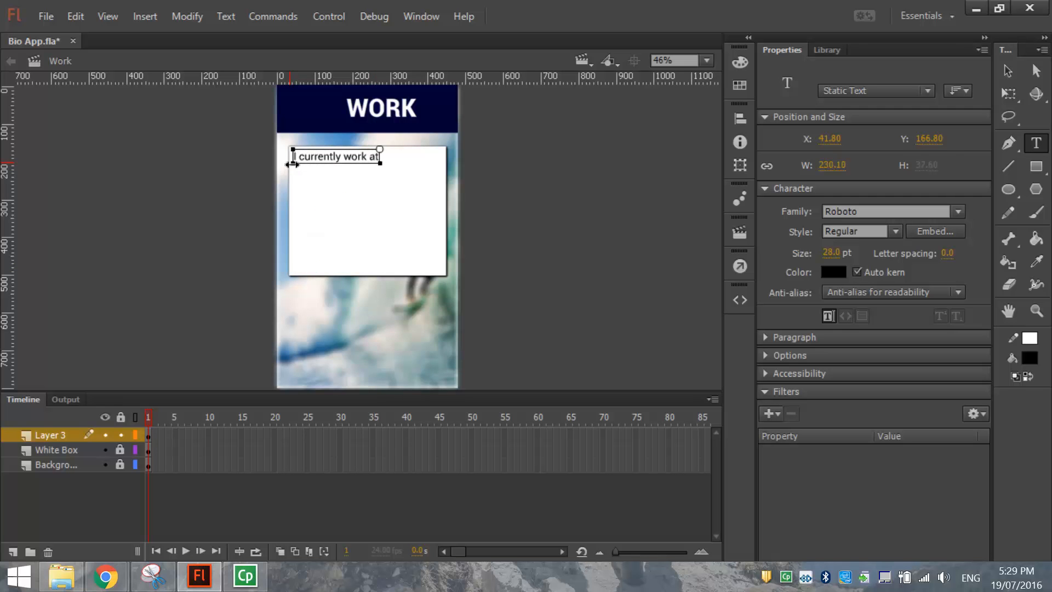
text(...)
key(Return)
key(Return)
key(Return)
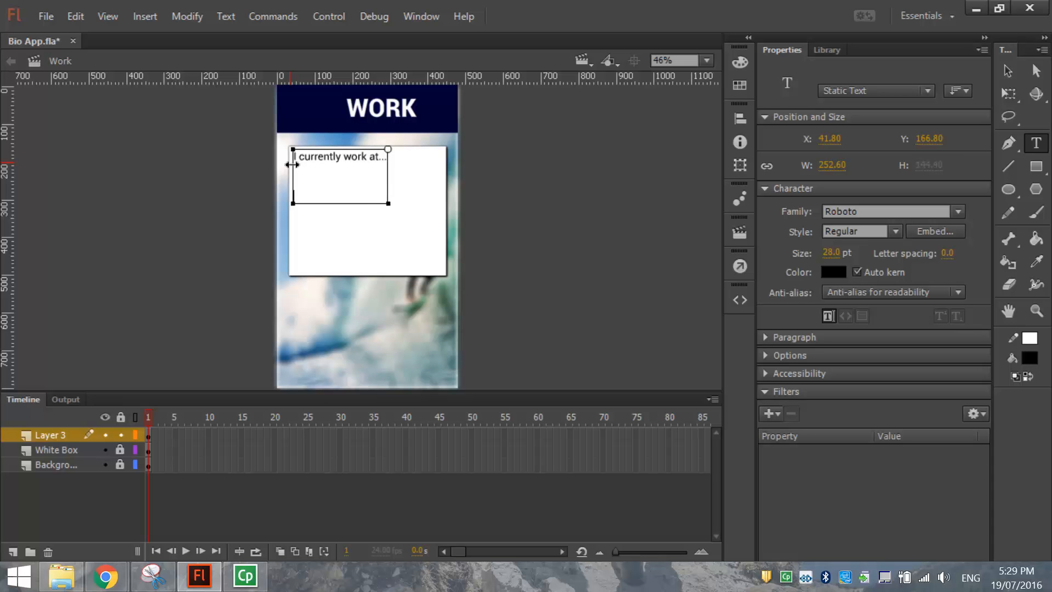
text(When I leave schoo)
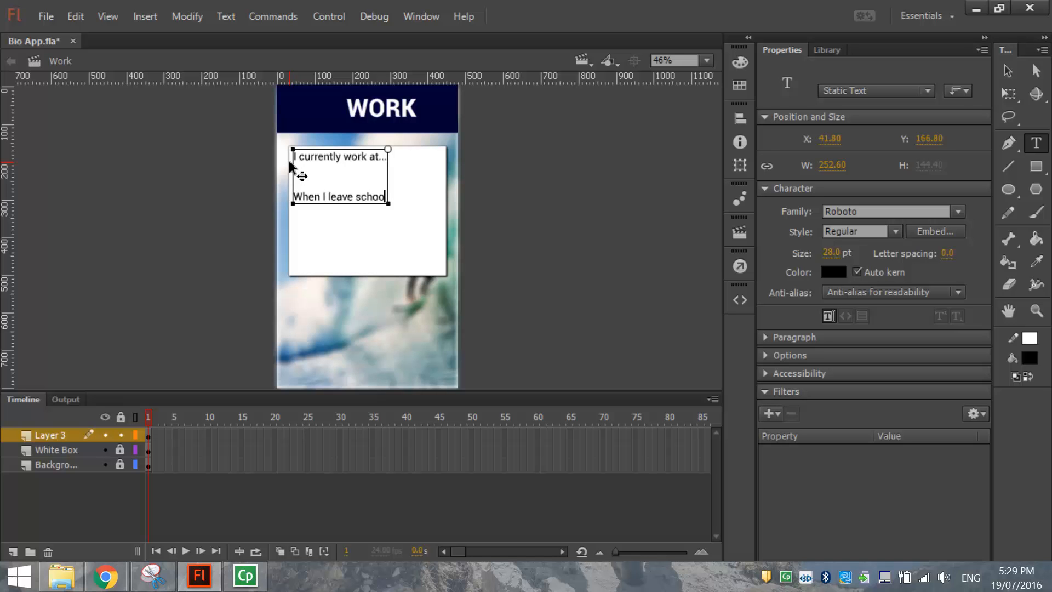
text(l, I would like)
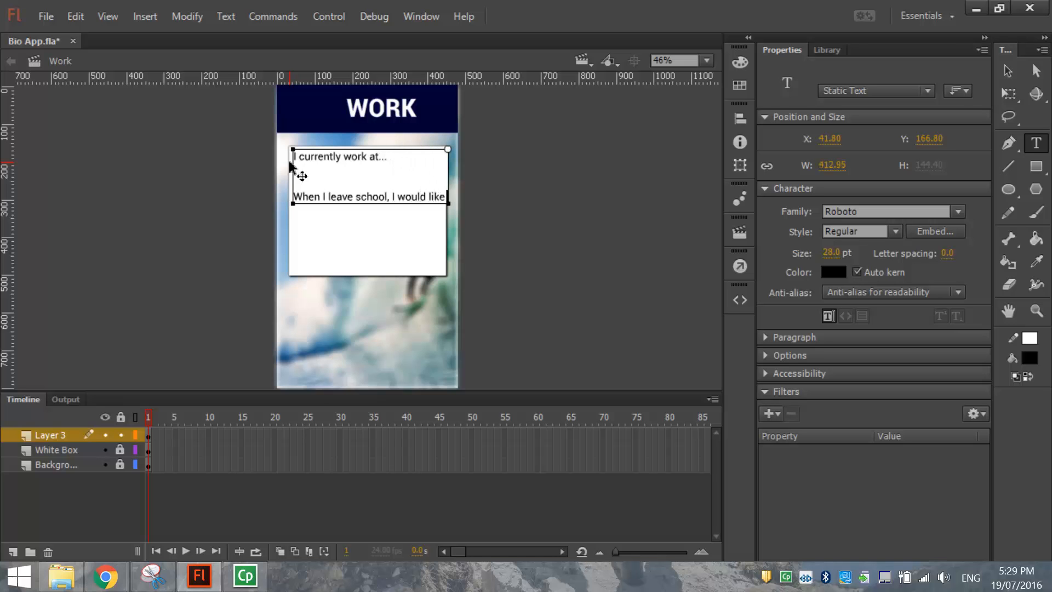
key(Return)
text(to...)
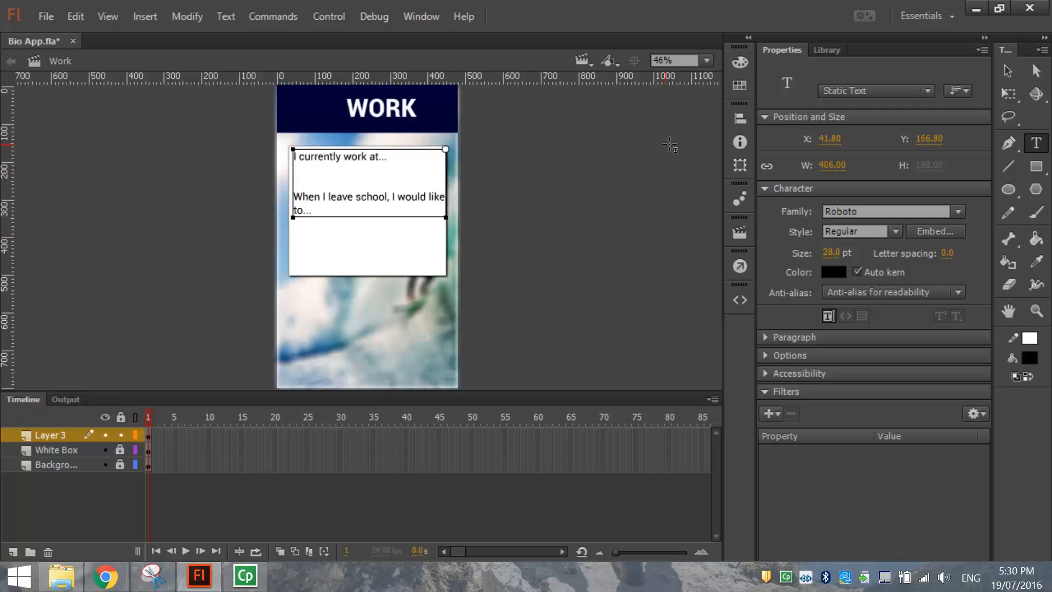
click(1010, 69)
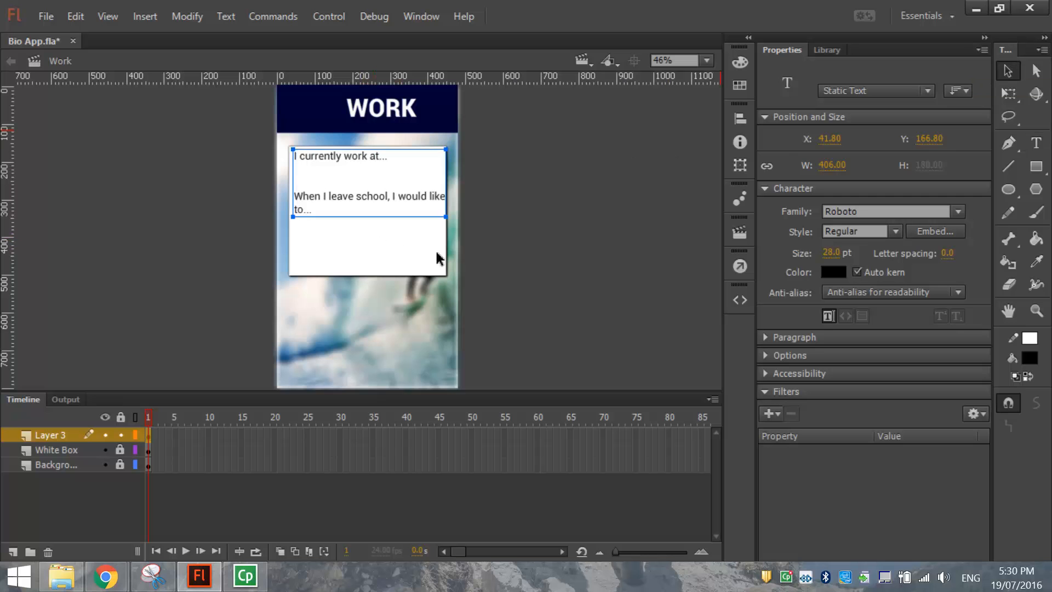
Fix the line breaks so 'like' and 'to...' sit together on one line.
double_click(432, 197)
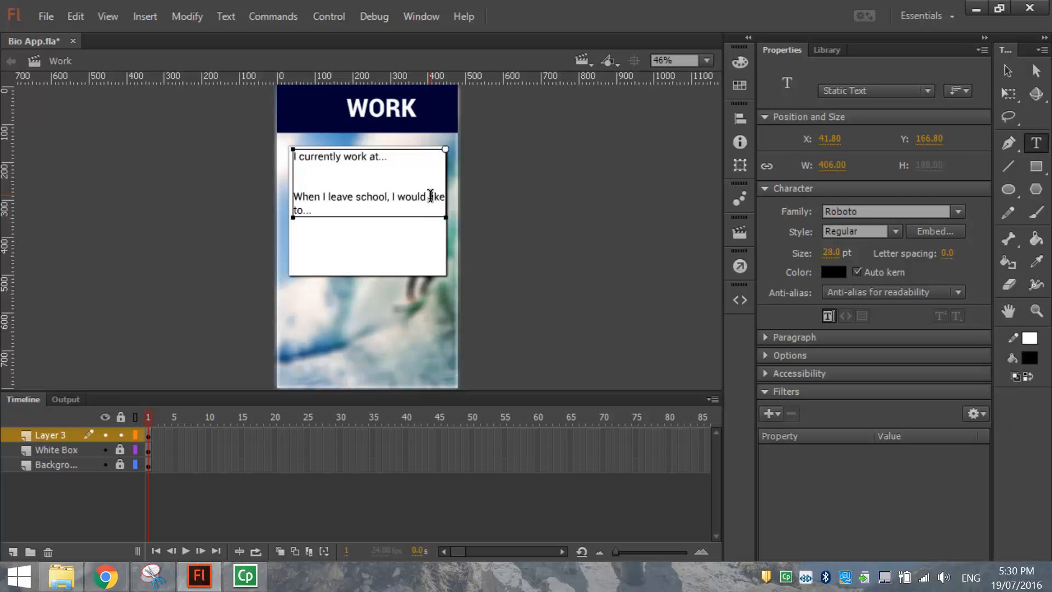
key(Return)
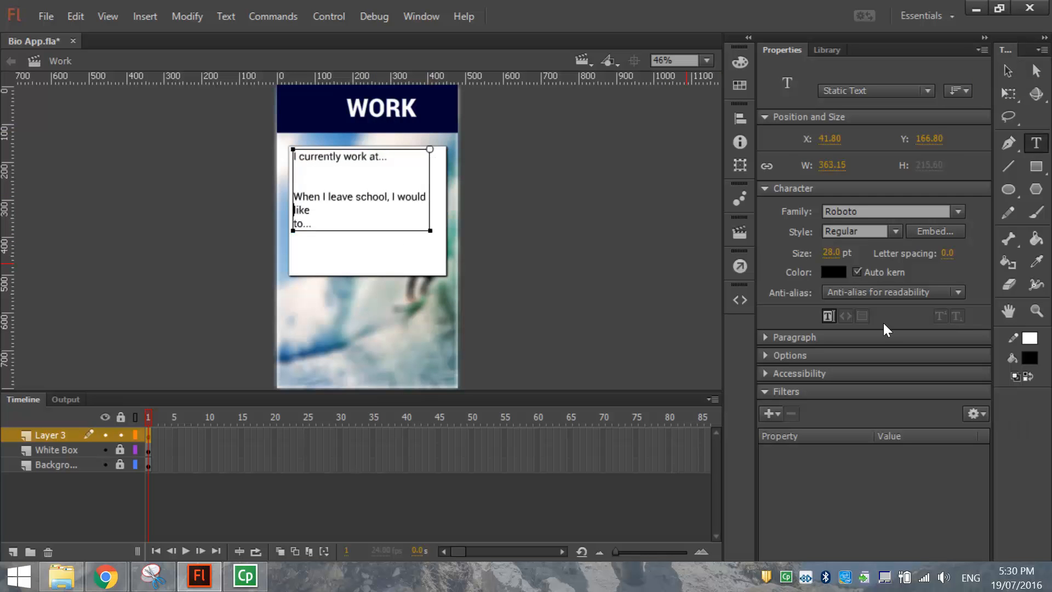
click(327, 214)
key(Delete)
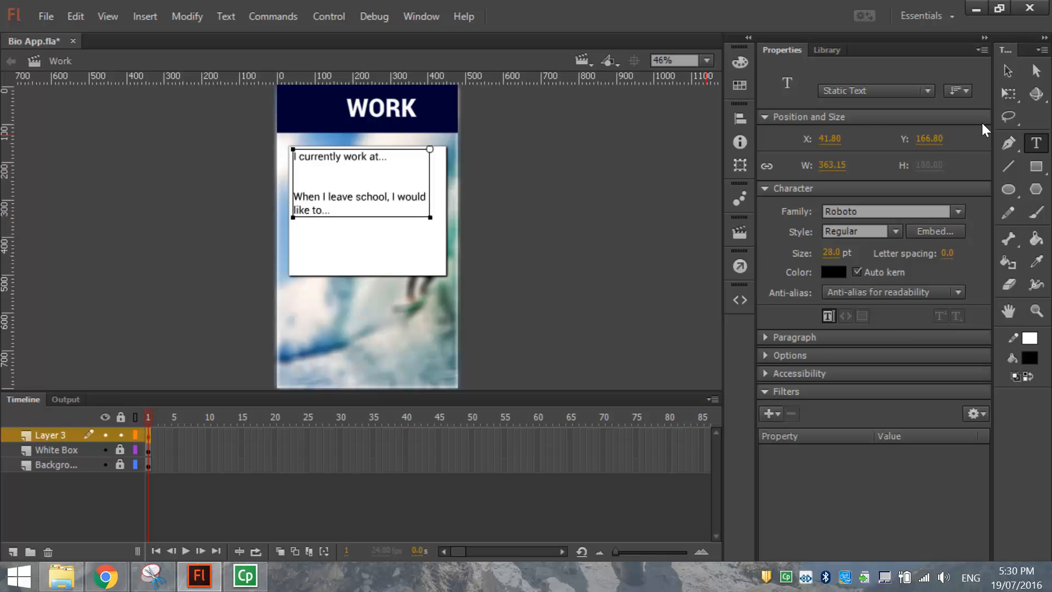
click(1008, 70)
click(612, 280)
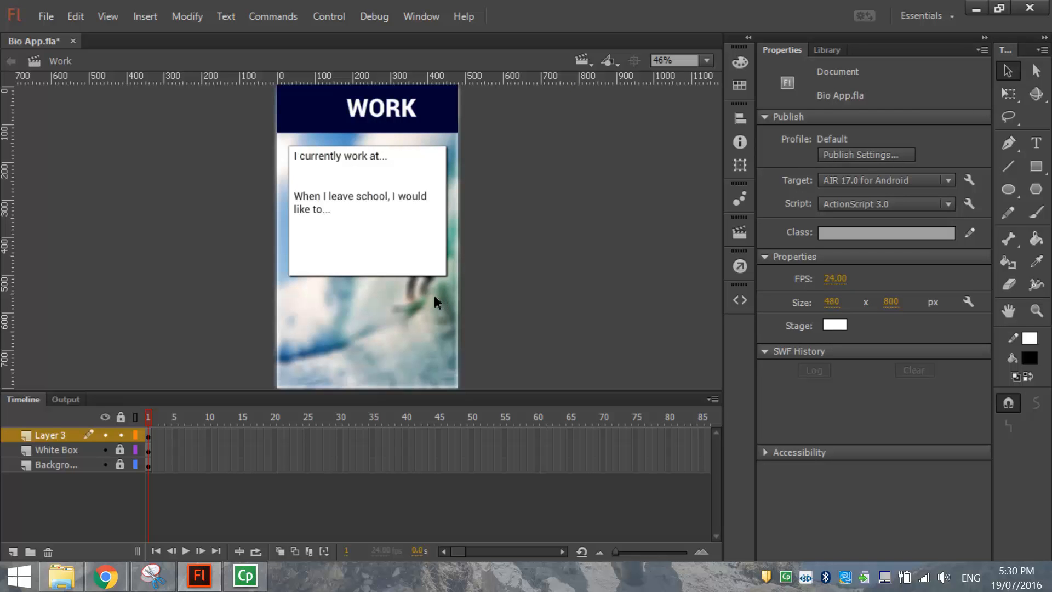
Rename Layer 3 to 'Text' and add a layer named 'Image' above it.
double_click(53, 435)
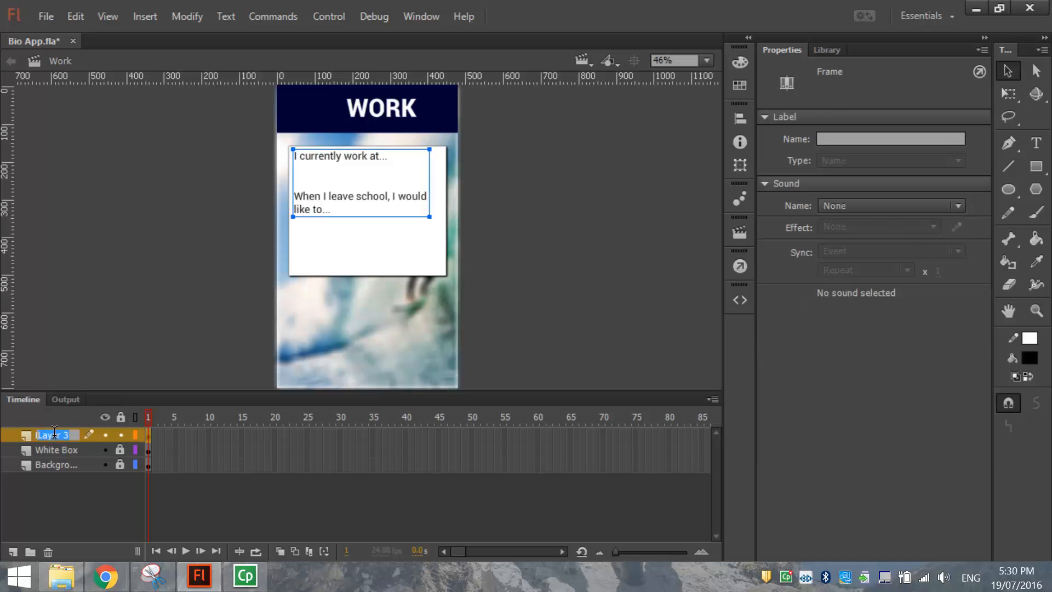
text(Text)
key(Return)
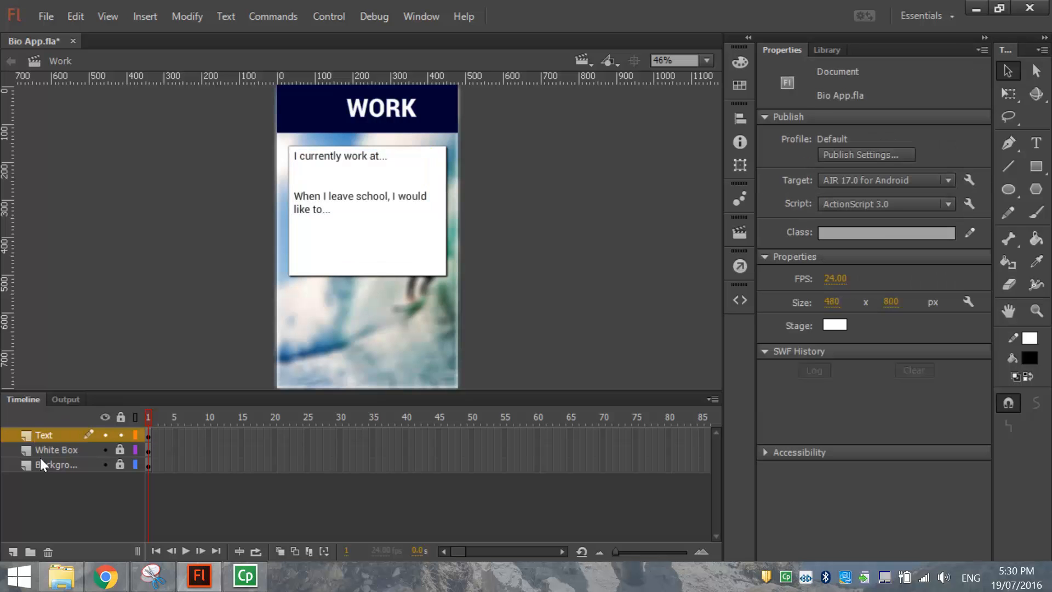
click(13, 551)
double_click(54, 435)
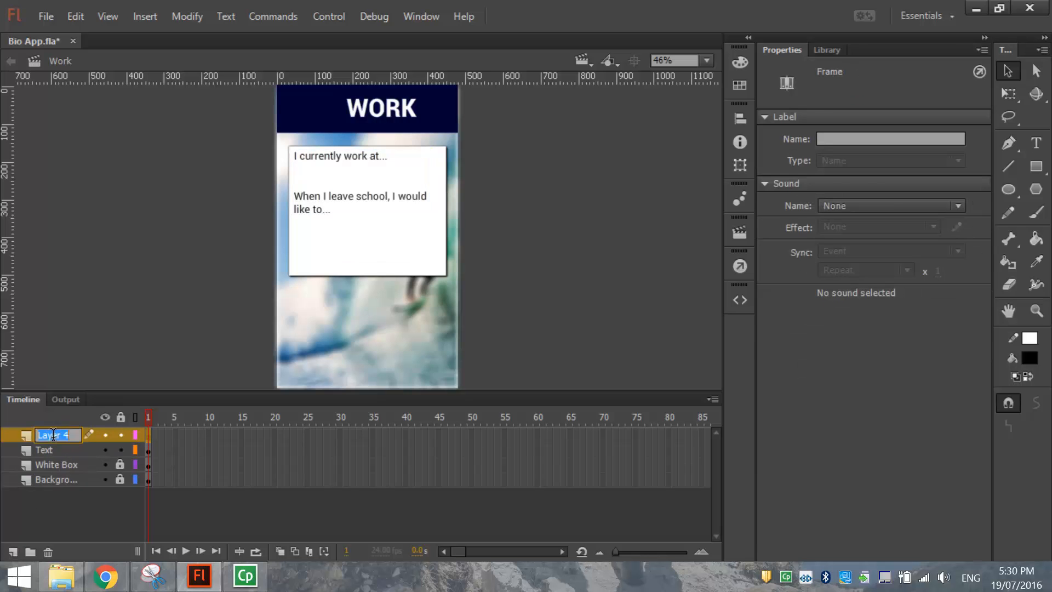
text(Image)
key(Return)
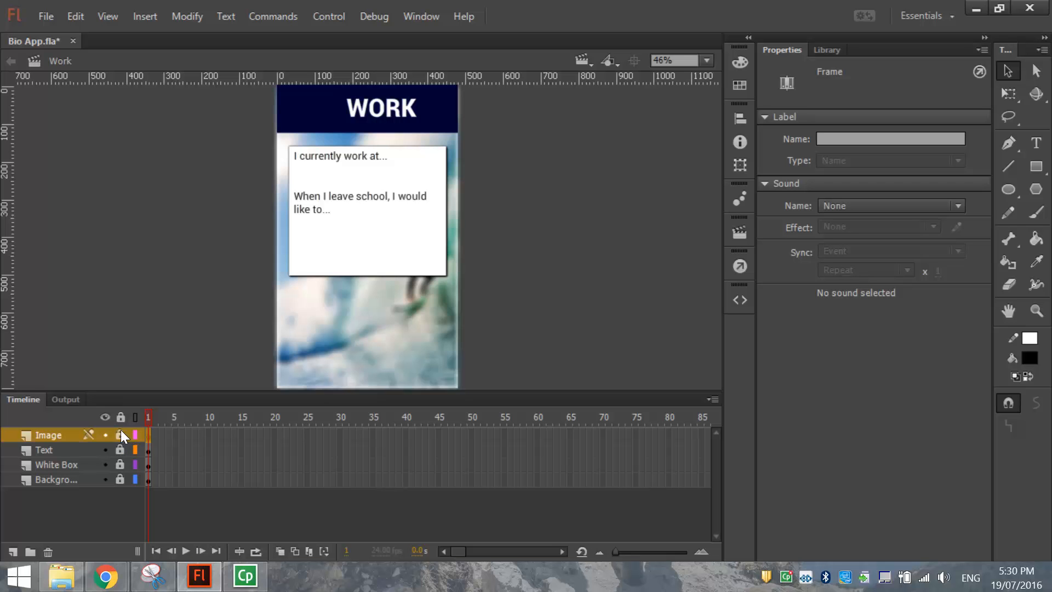
Add a top layer named 'Home'.
click(14, 550)
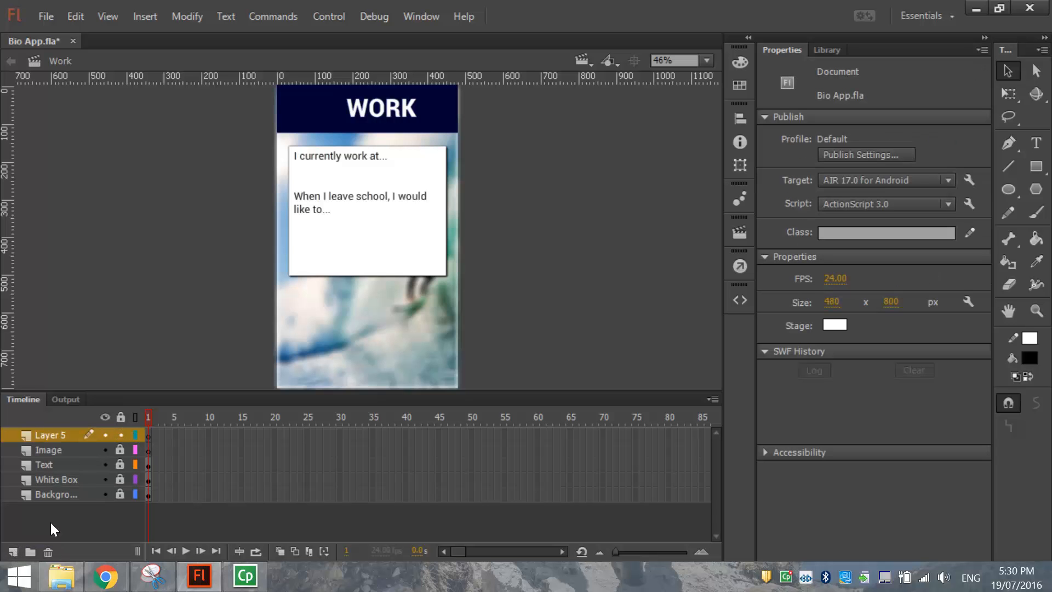
double_click(45, 435)
text(Home)
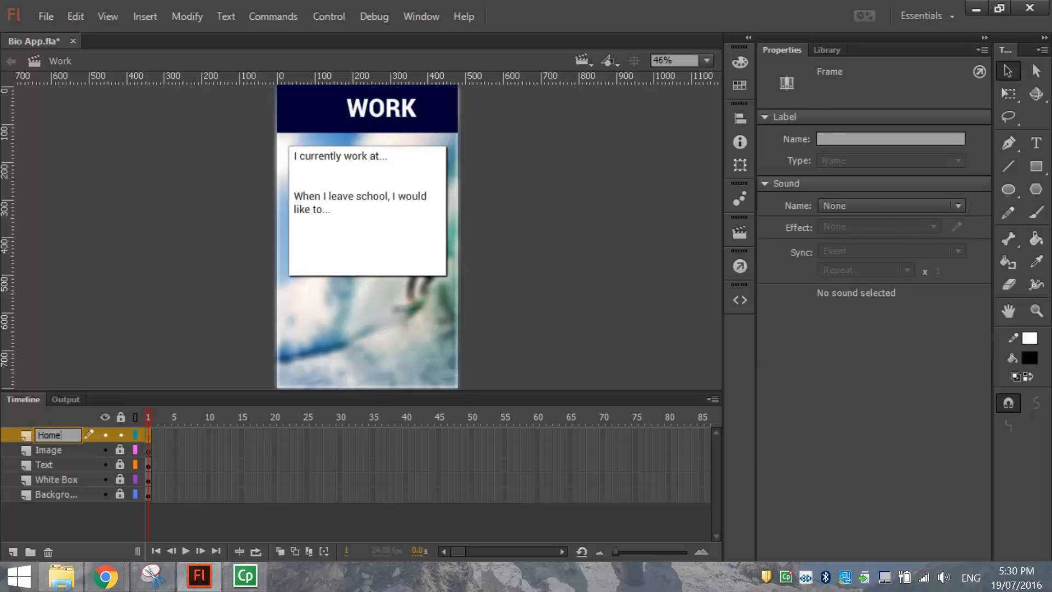
click(156, 327)
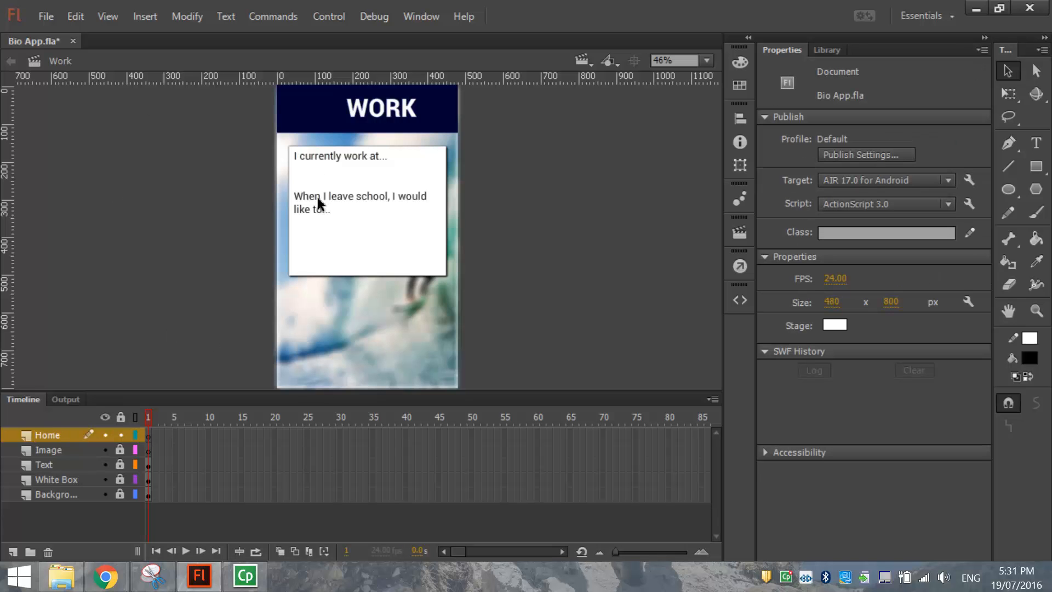
Drag the home symbol from the Library onto the header, just left of WORK.
click(828, 49)
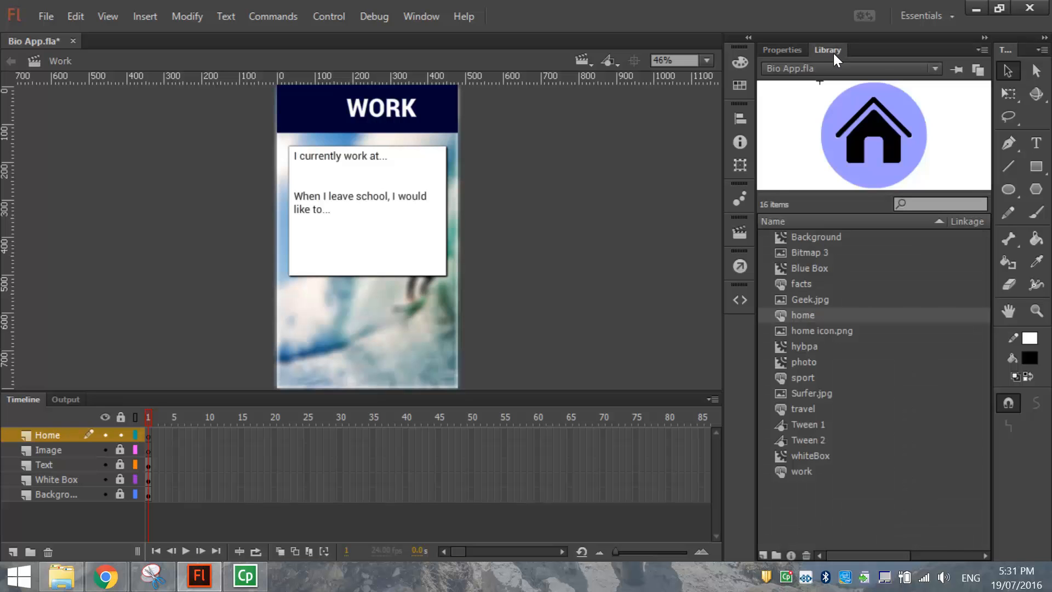
click(805, 317)
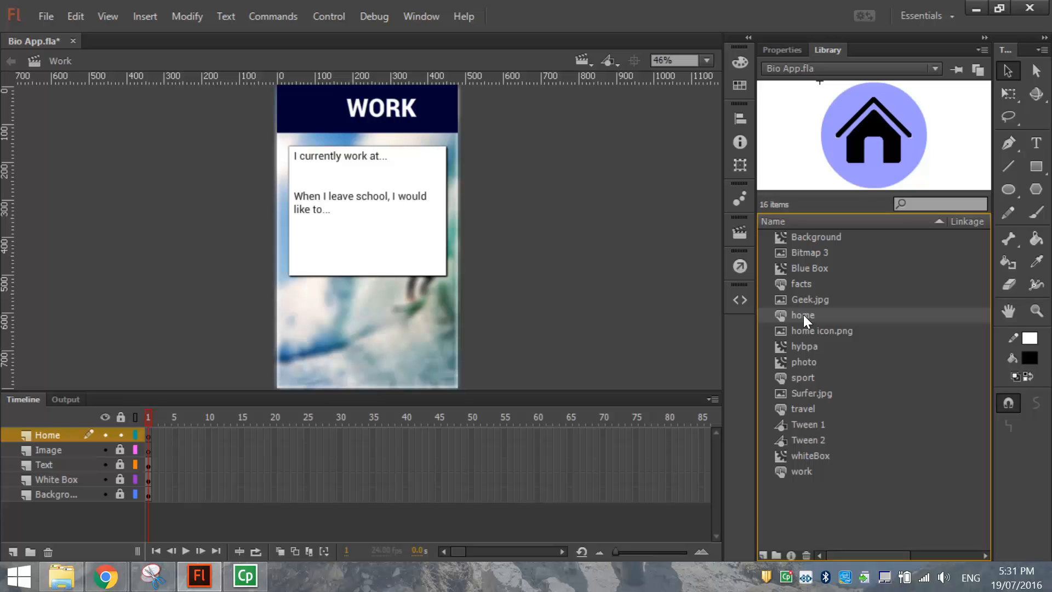
drag(803, 315, 308, 106)
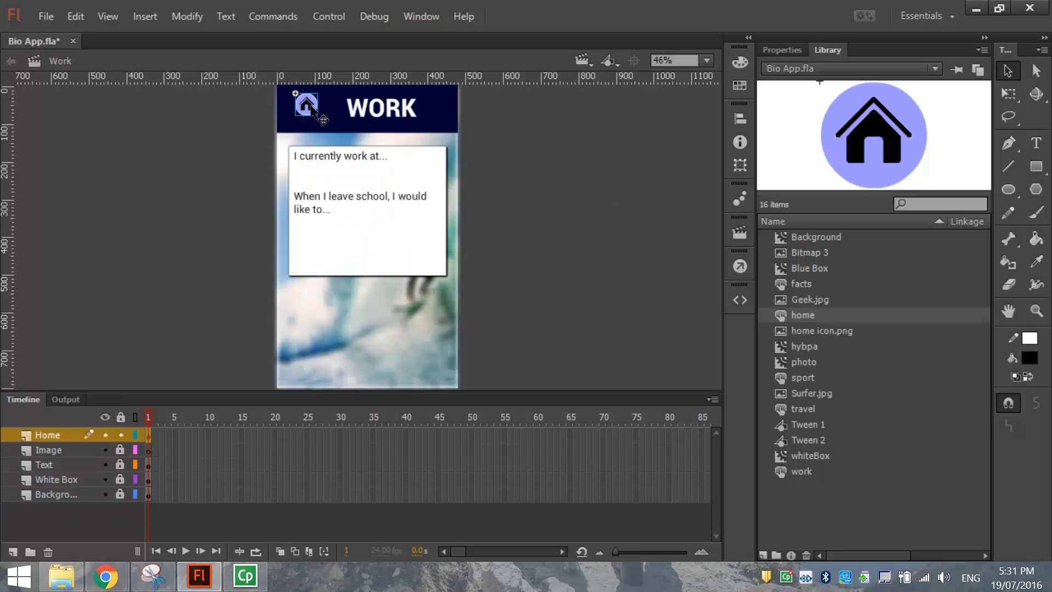
Delete the selected home icon from the Work scene's header.
key(Delete)
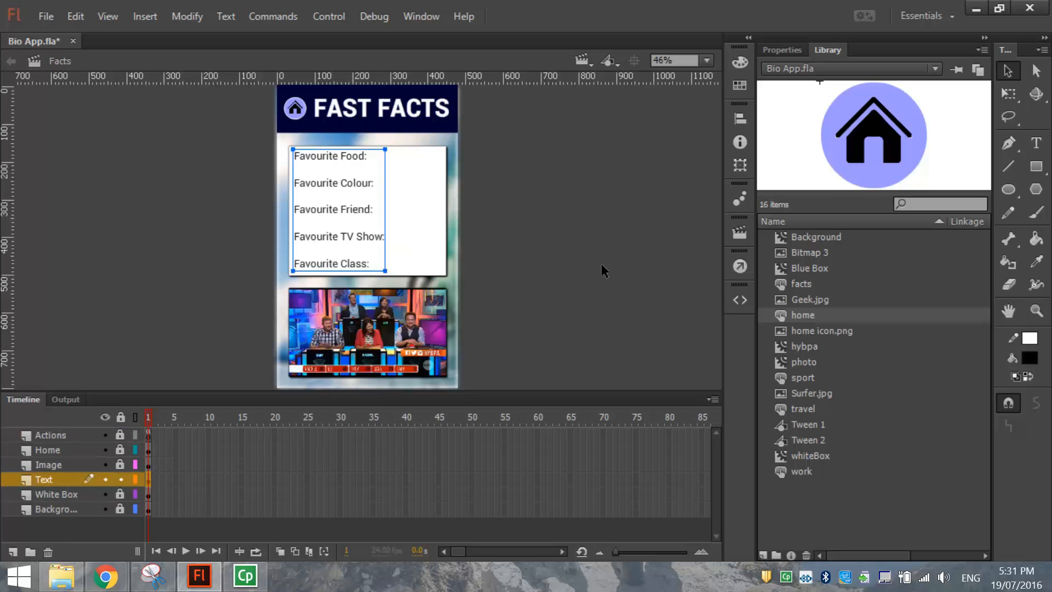
Copy the Facts page's home icon and paste it in place on the Work scene's header.
click(121, 479)
click(120, 449)
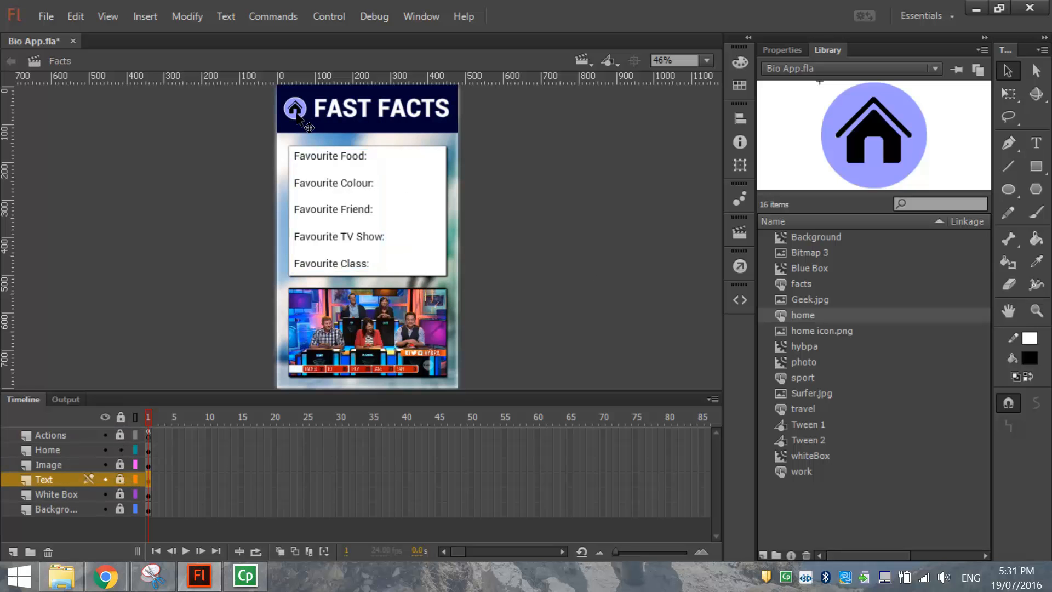
click(297, 112)
click(75, 16)
click(101, 96)
key(Page_Down)
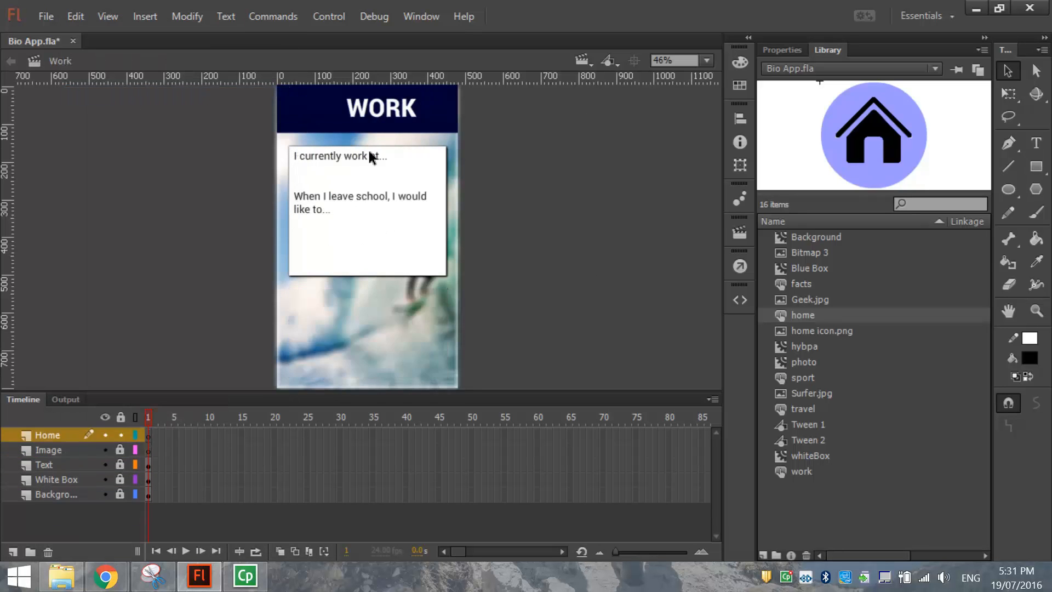
right_click(202, 118)
click(274, 182)
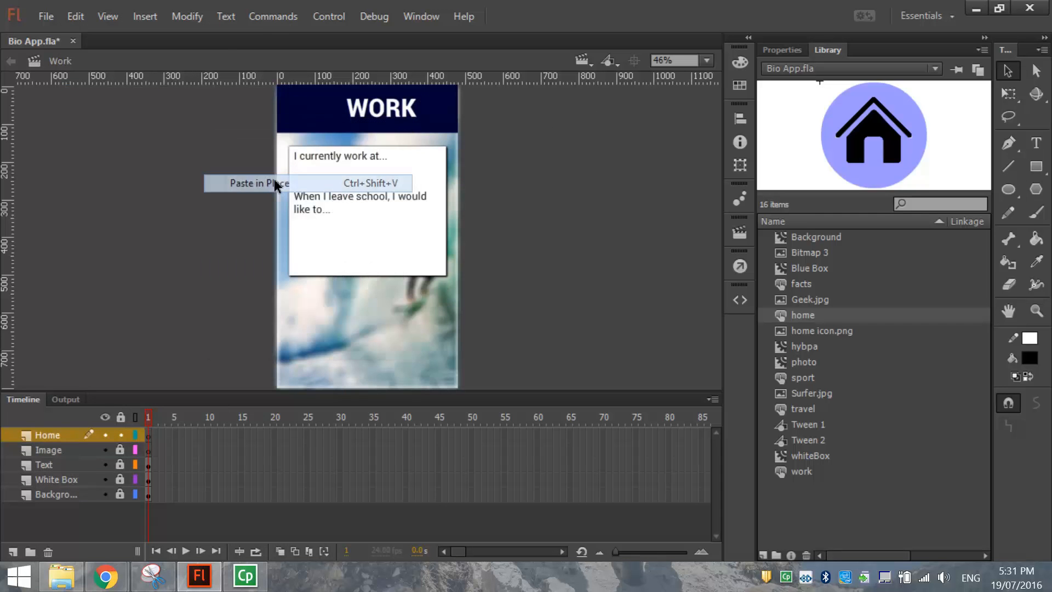
click(356, 118)
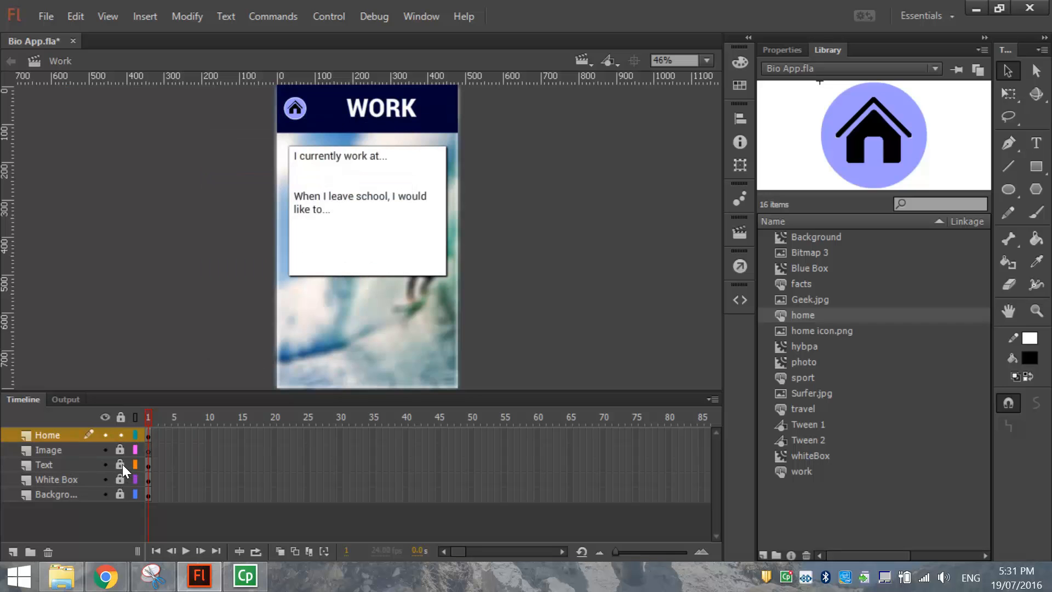
Shift the WORK title slightly left beside the home button, fine-tuning with an arrow nudge.
click(383, 110)
drag(383, 110, 366, 110)
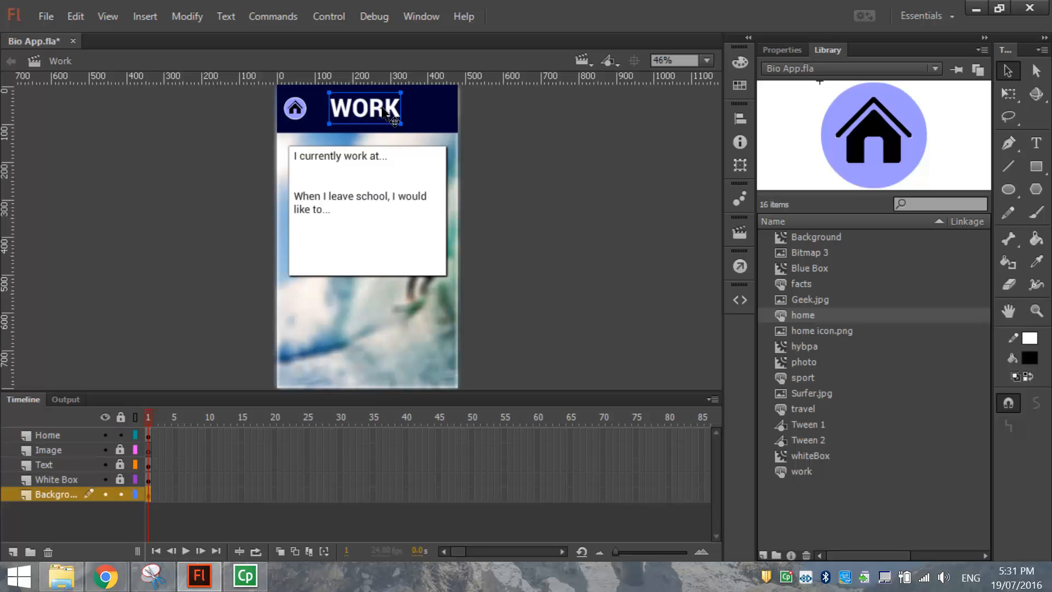
click(562, 160)
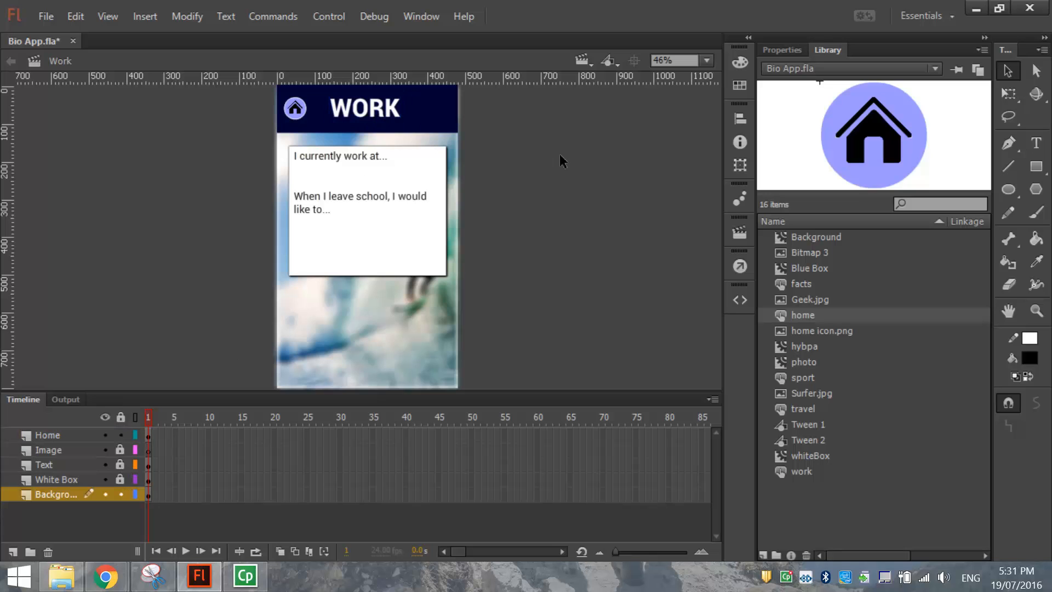
click(397, 114)
key(Right)
key(Right)
key(Right)
click(514, 120)
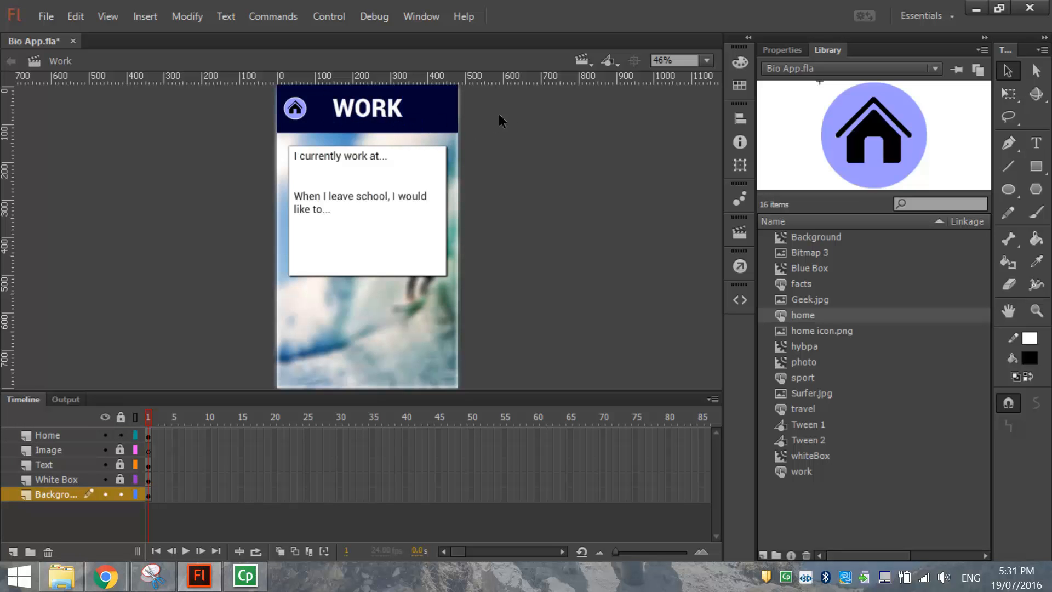
Confirm the home button's instance name is 'home' in Properties and lock the Background layer.
click(86, 436)
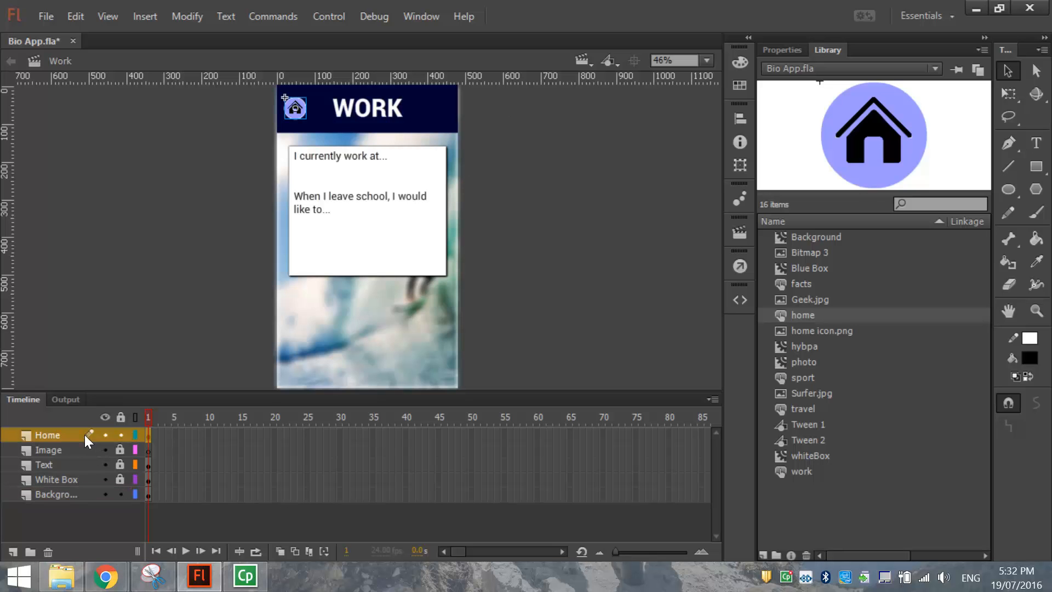
click(778, 49)
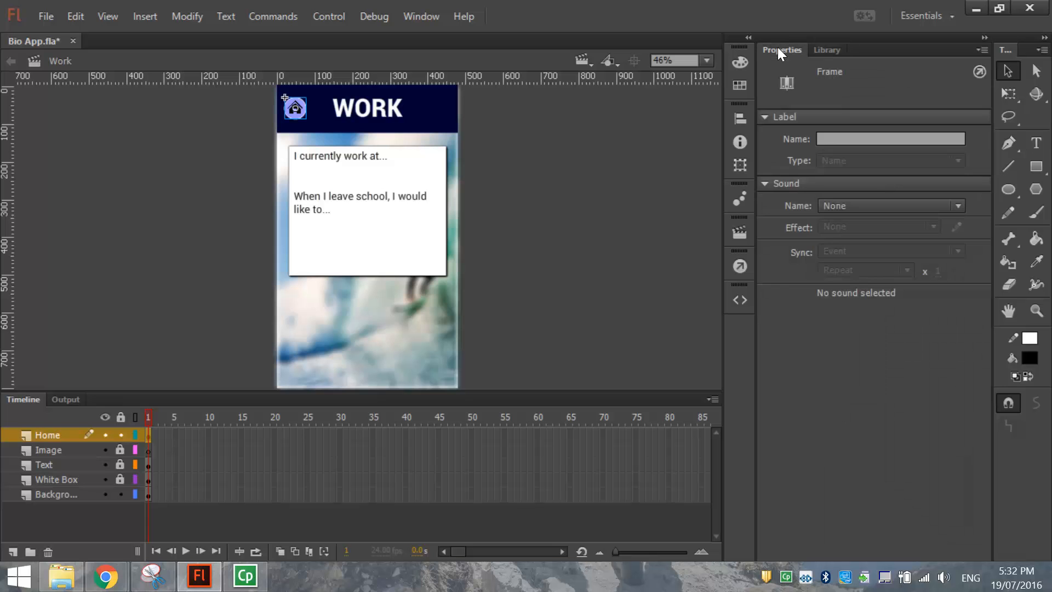
click(296, 109)
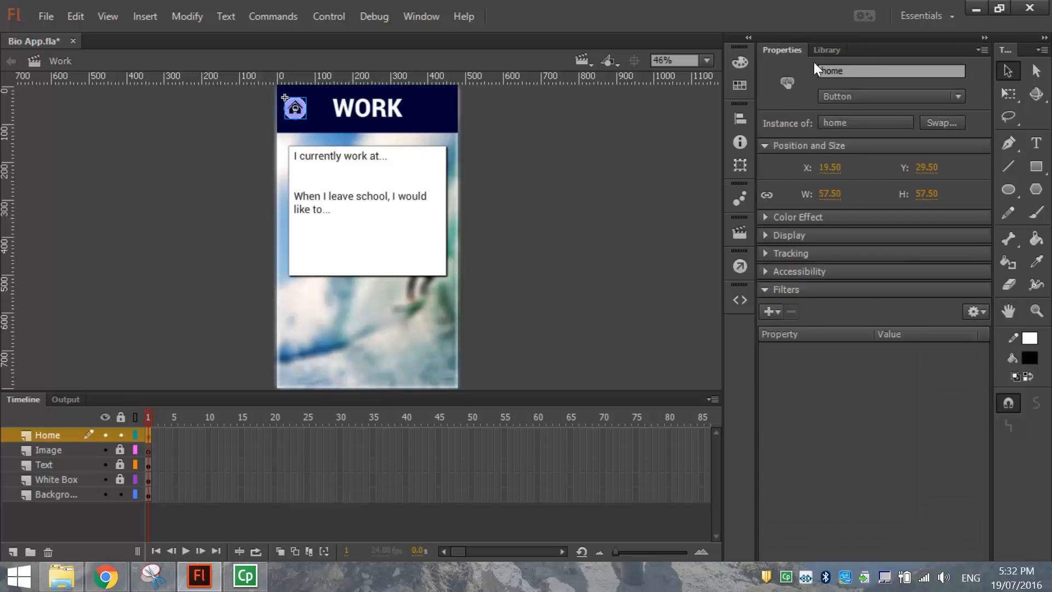
click(851, 67)
click(121, 494)
Add a new top layer named 'Actions' in the Work scene.
click(13, 551)
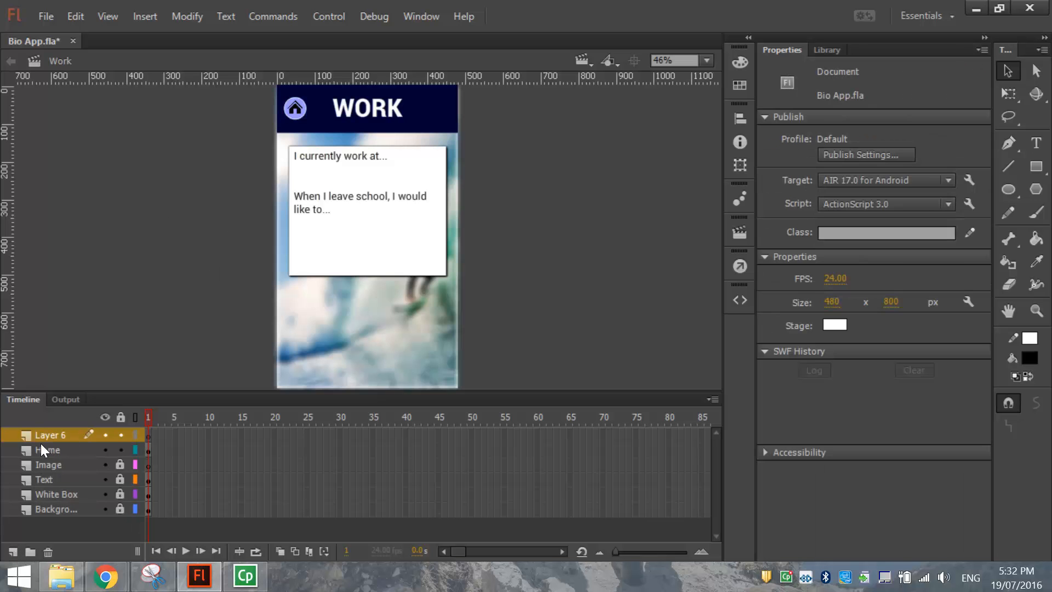
double_click(47, 435)
text(Ac)
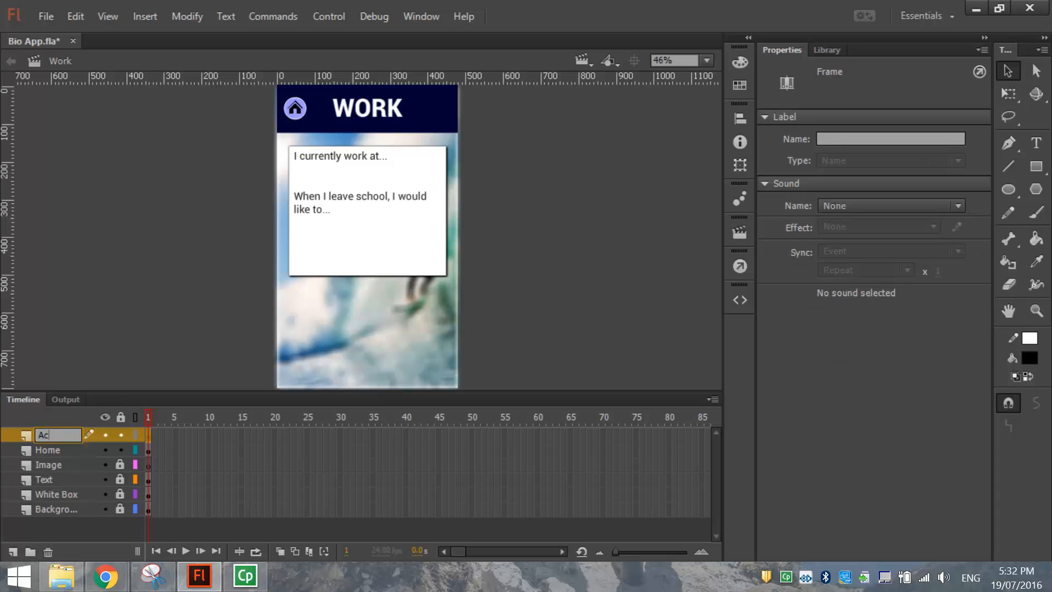
text(tions)
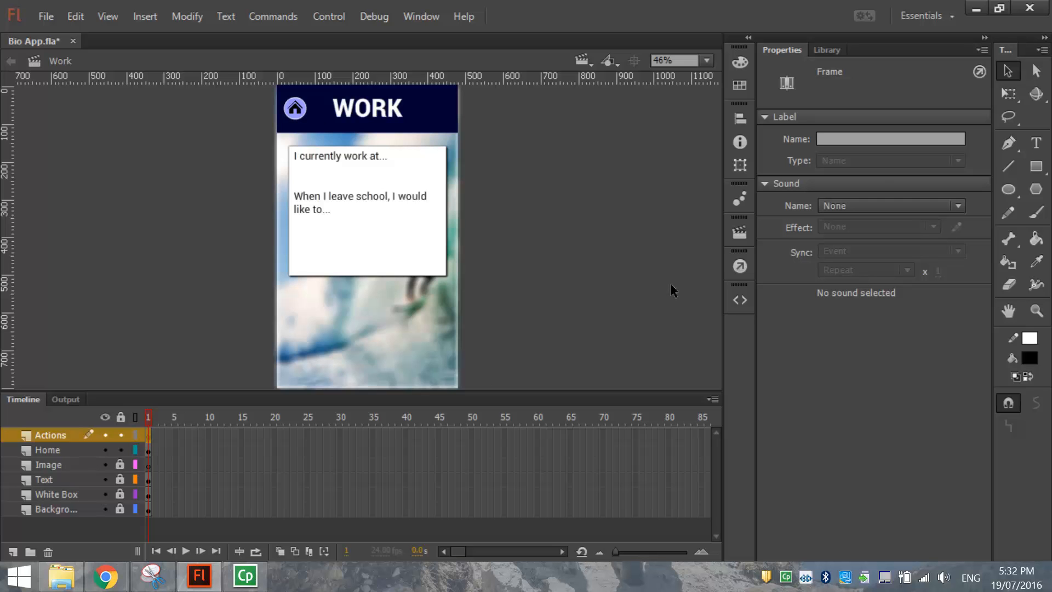
Write stop(); in the Actions layer's frame 1 script and bring up the code snippets list.
click(739, 264)
text(stop();)
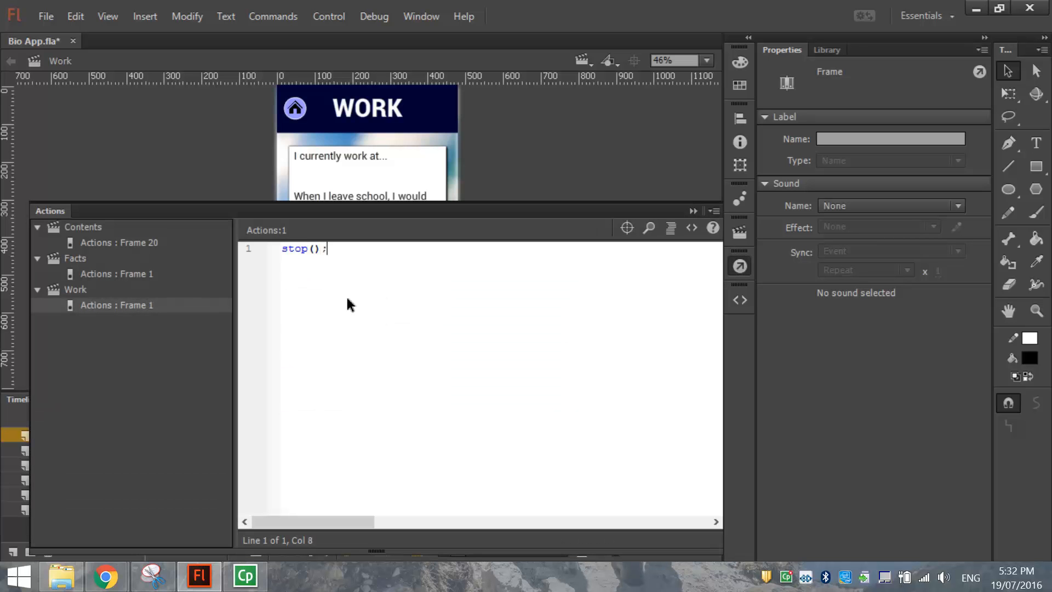
key(Return)
key(Return)
click(740, 299)
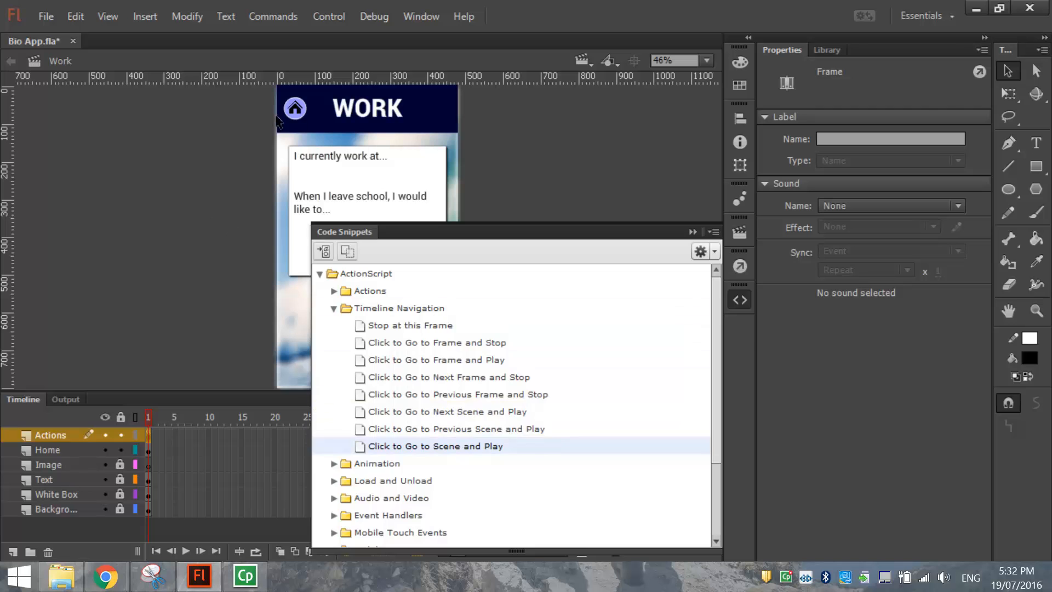
Insert the Click to Go to Scene and Play snippet for the selected home button.
click(294, 110)
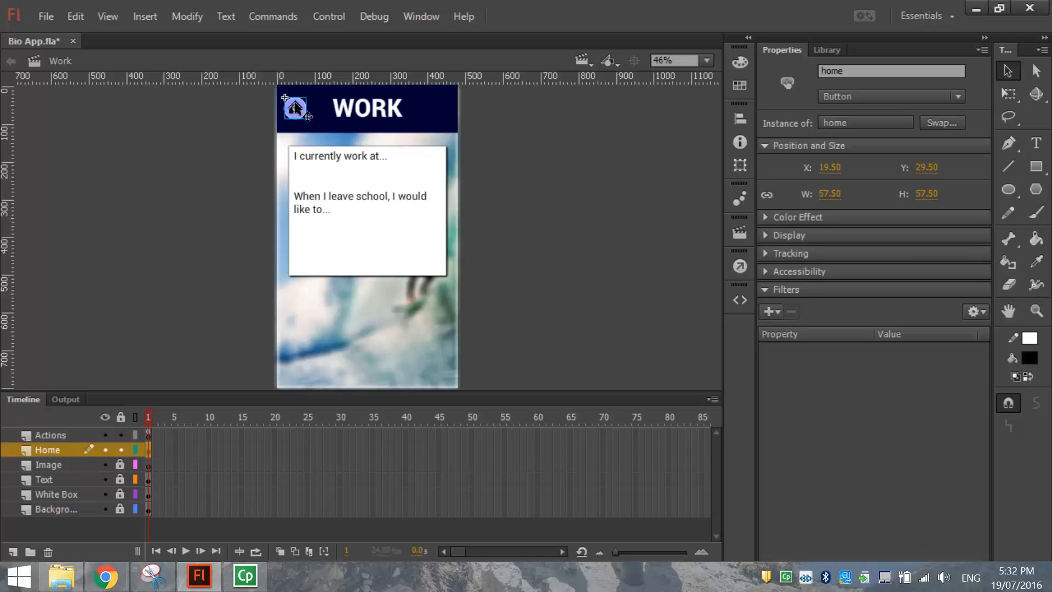
click(739, 301)
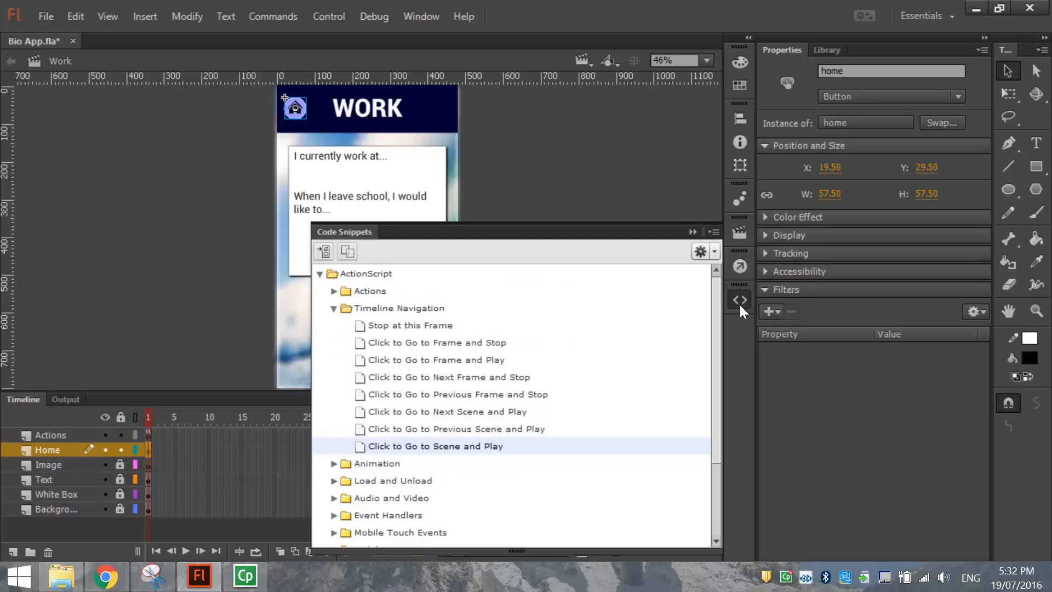
double_click(413, 446)
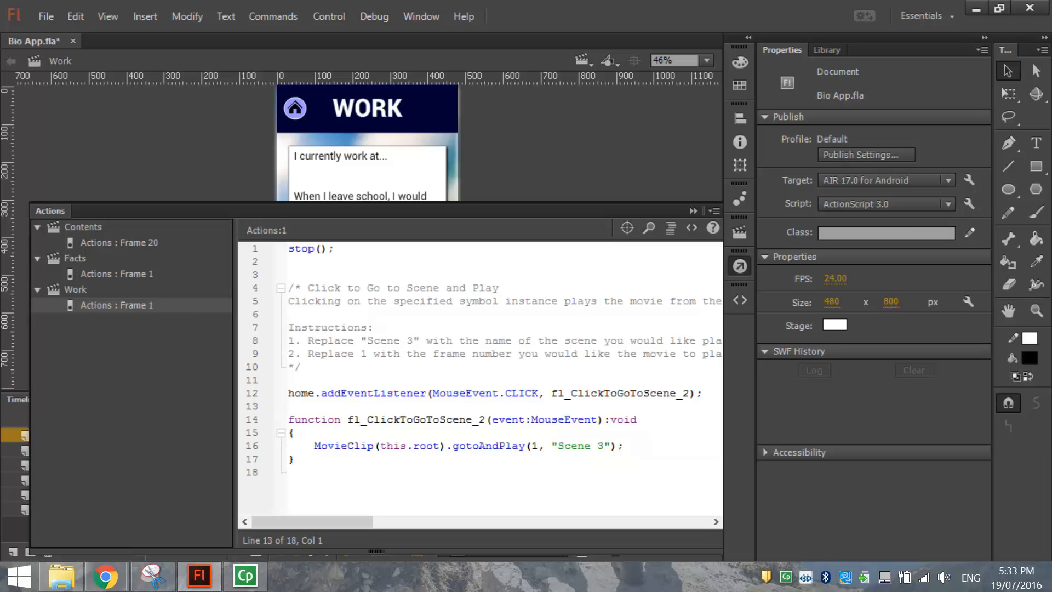
Replace the snippet comment with 'Home Button code' and change the target 'Scene 3' to 'Contents'.
drag(307, 288, 270, 375)
key(BackSpace)
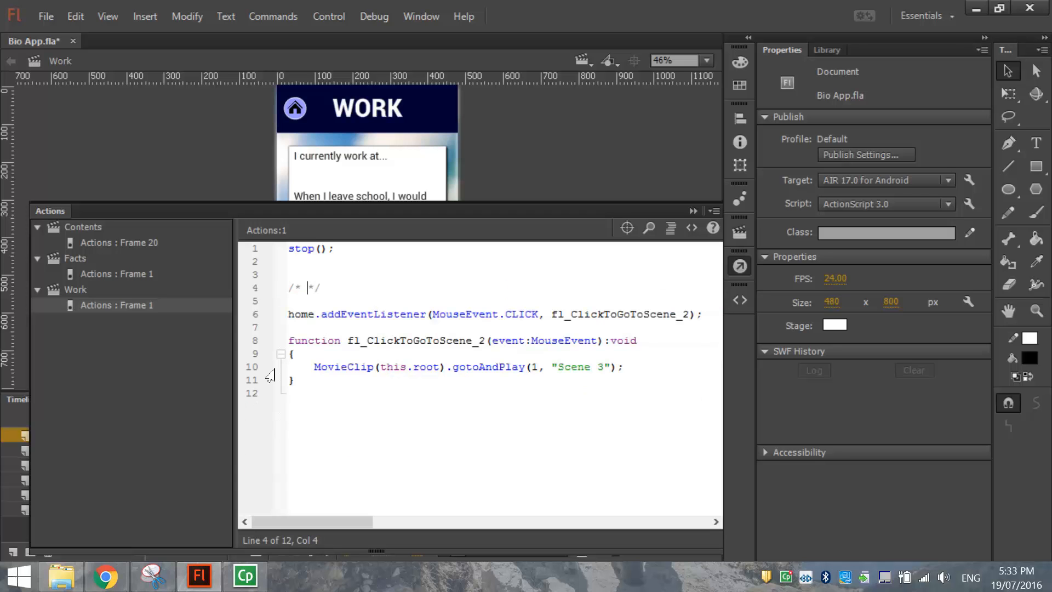
text(Hoem Button )
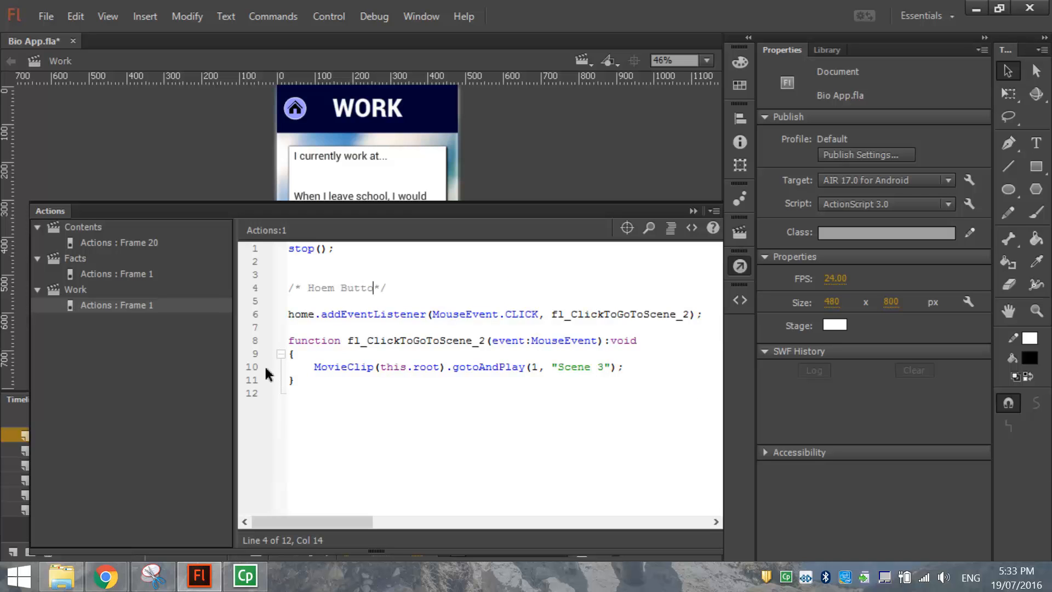
text(code)
drag(320, 289, 339, 290)
text(me)
drag(557, 366, 604, 375)
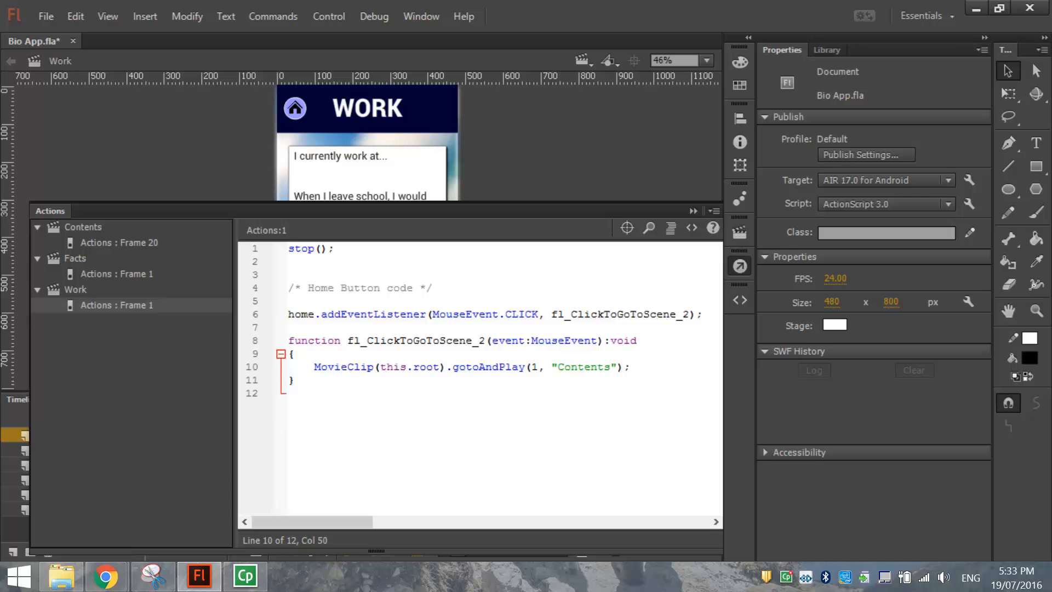
click(732, 268)
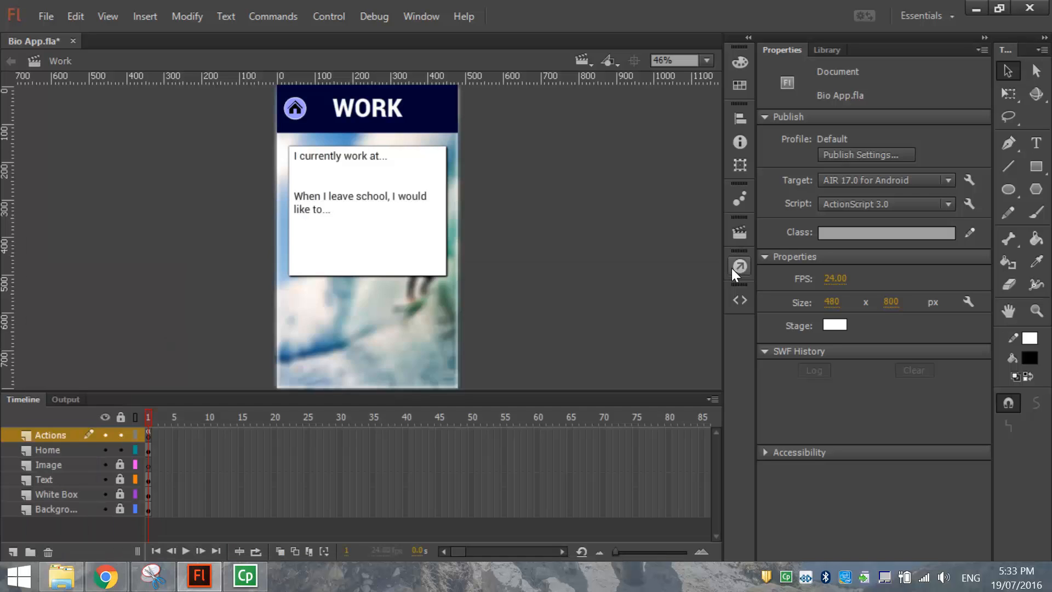
Save Bio App.fla and switch to the Contents scene.
click(50, 18)
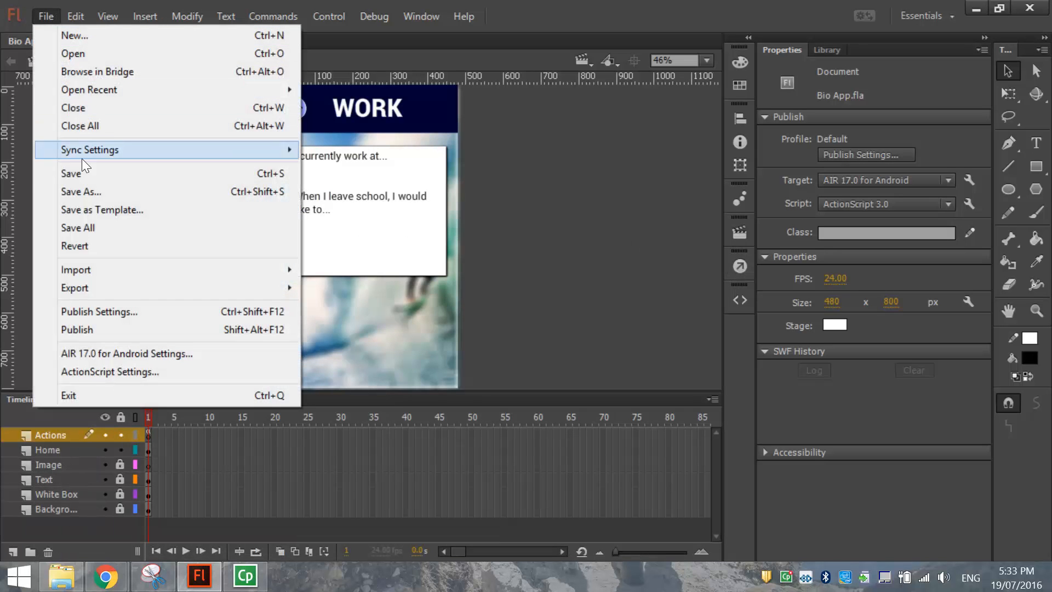
click(82, 174)
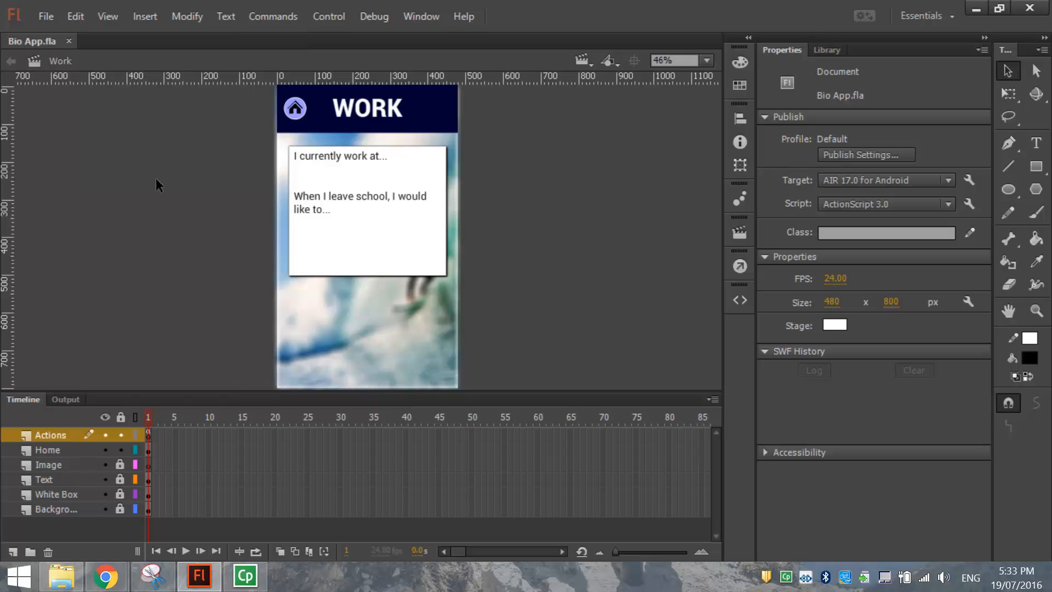
click(582, 60)
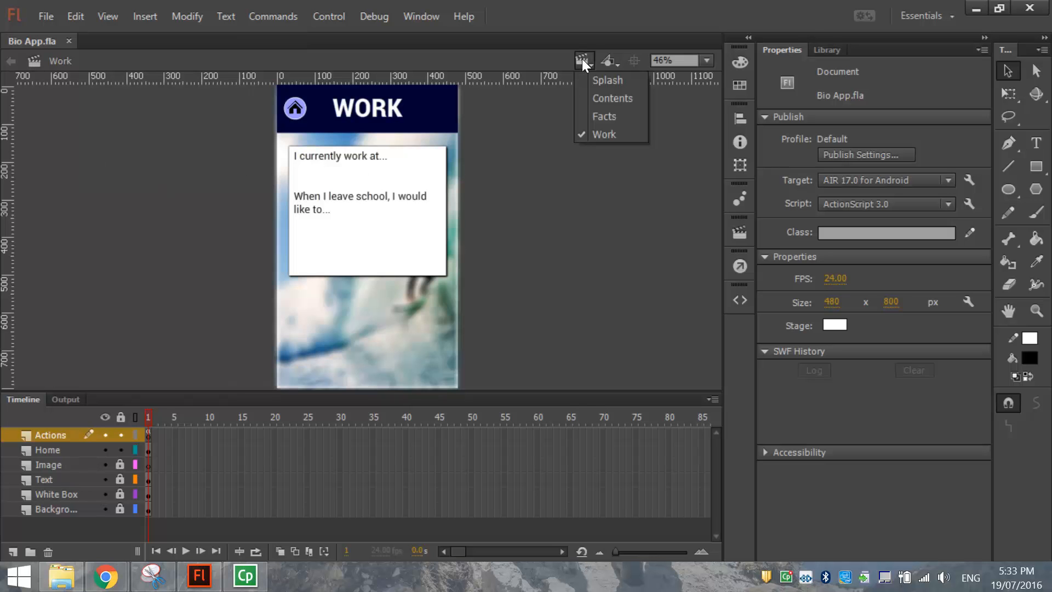
click(597, 97)
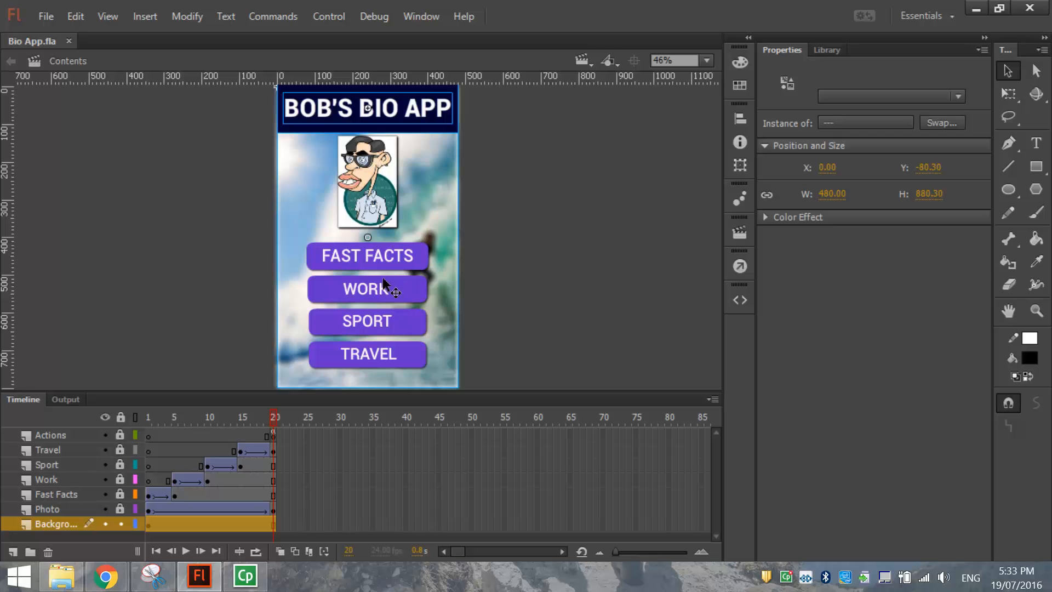
Add a blank keyframe at frame 20 of the Contents Actions layer with stop(); in its script.
click(83, 433)
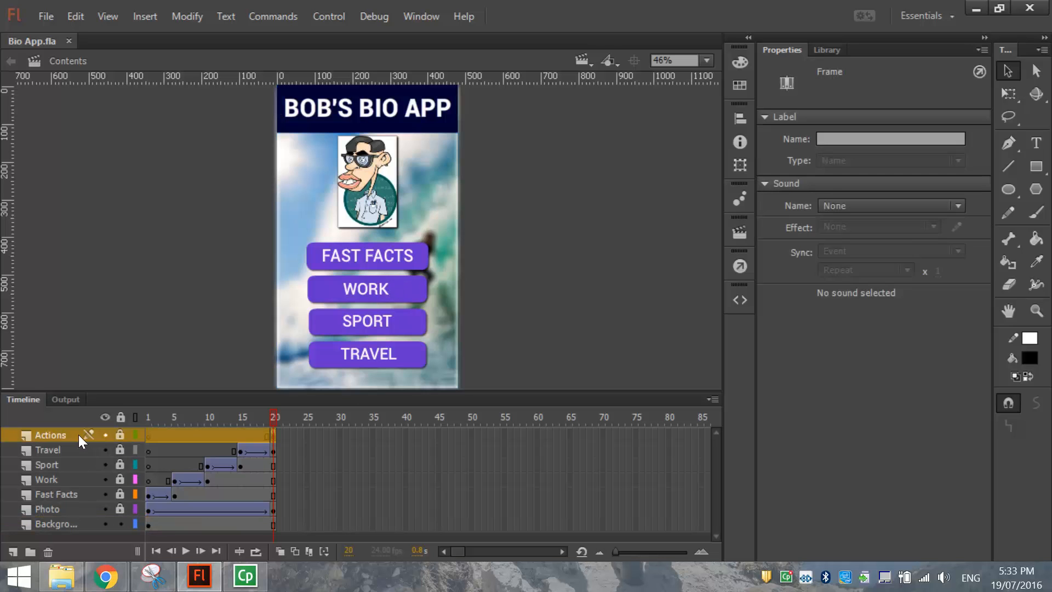
click(118, 523)
click(274, 434)
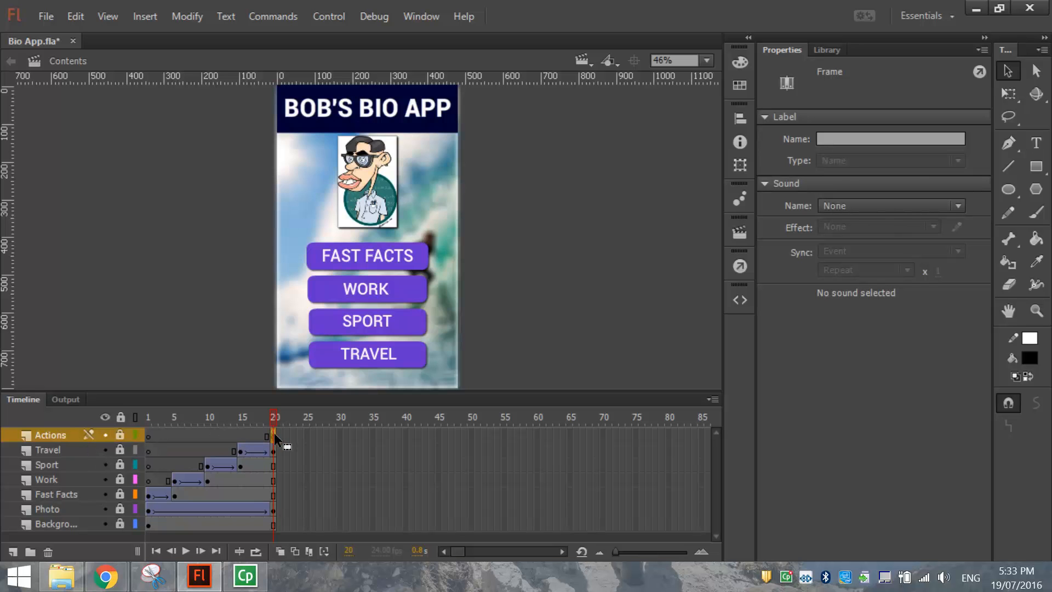
key(F7)
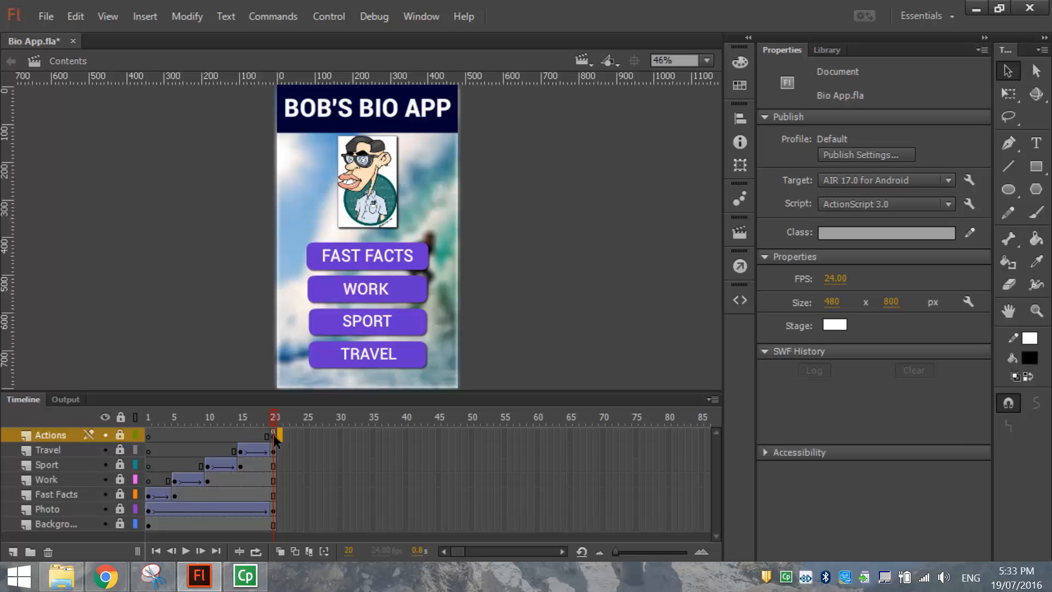
click(274, 436)
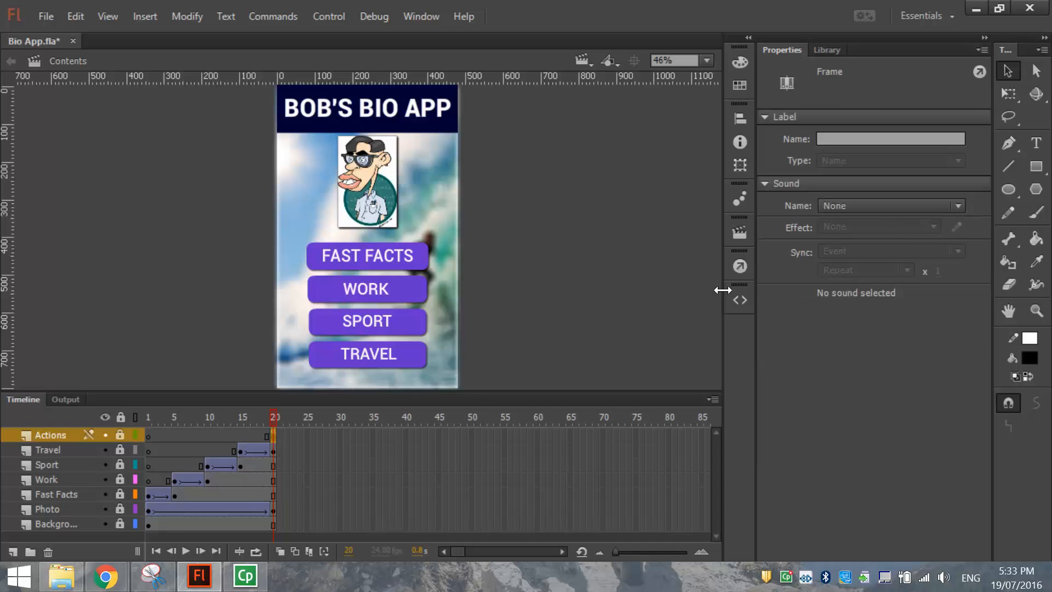
click(739, 267)
click(327, 248)
key(Return)
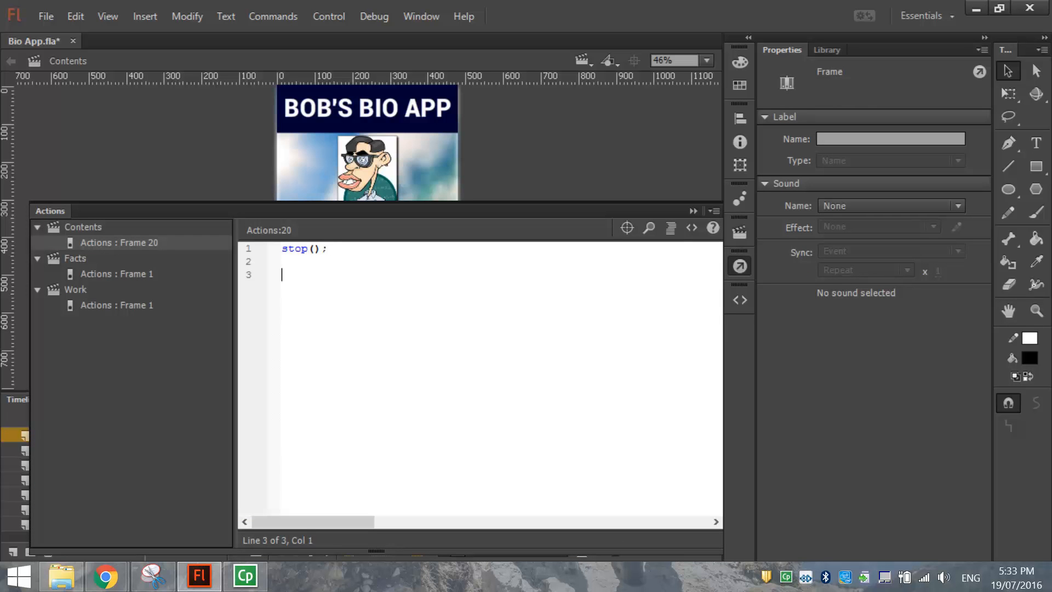
click(740, 266)
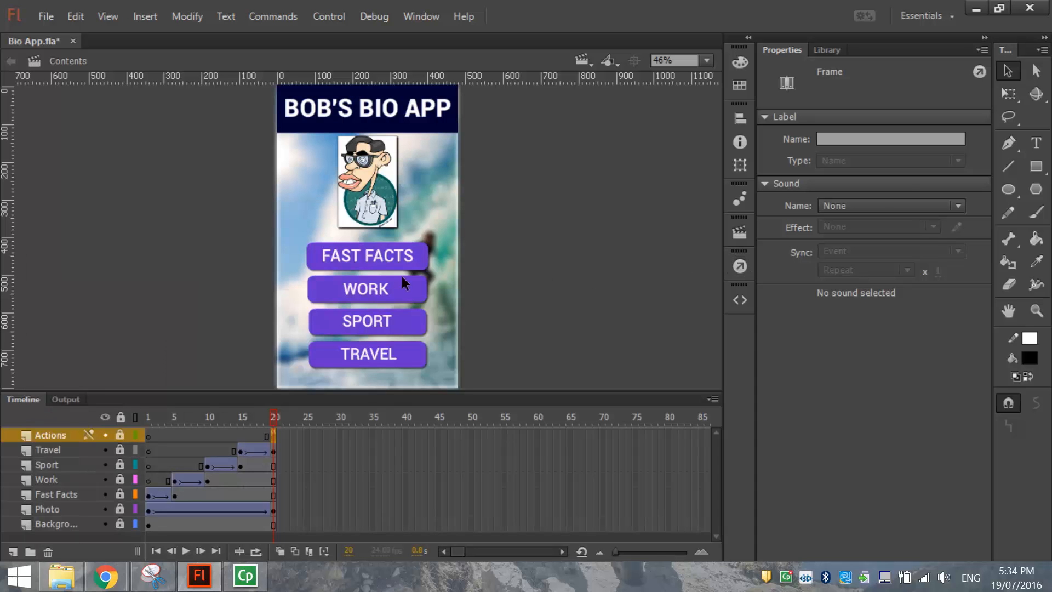
click(398, 253)
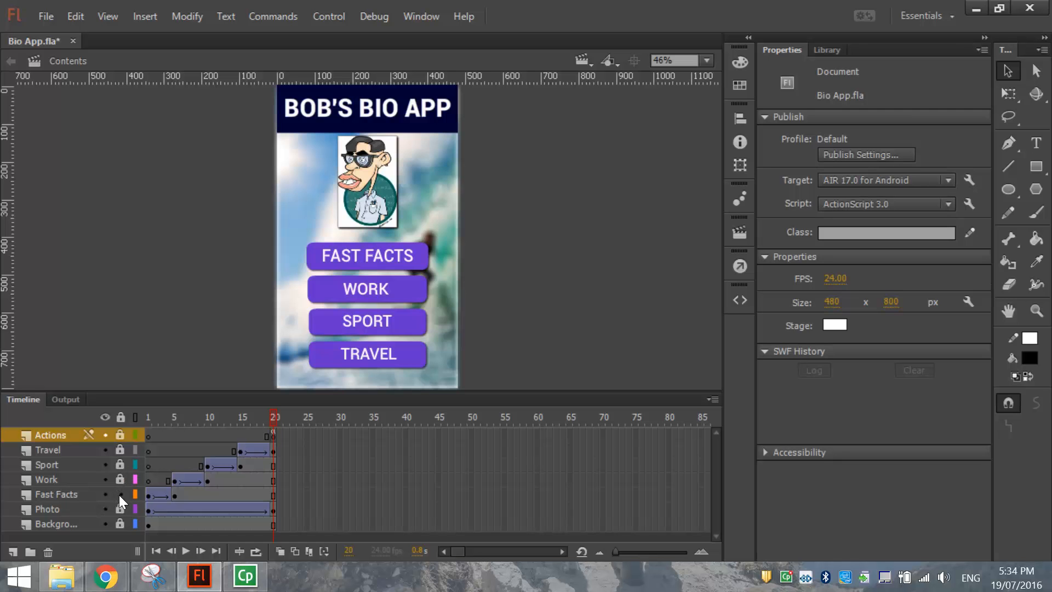
Give the FAST FACTS button the instance name 'facts' and bring up the code snippets list.
click(385, 255)
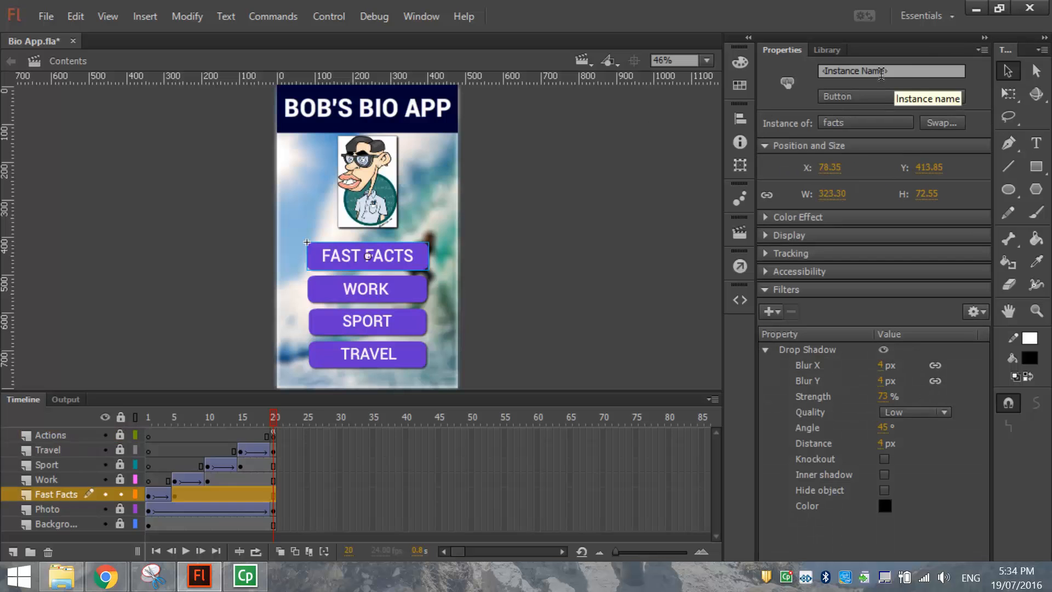
click(898, 74)
text(facts)
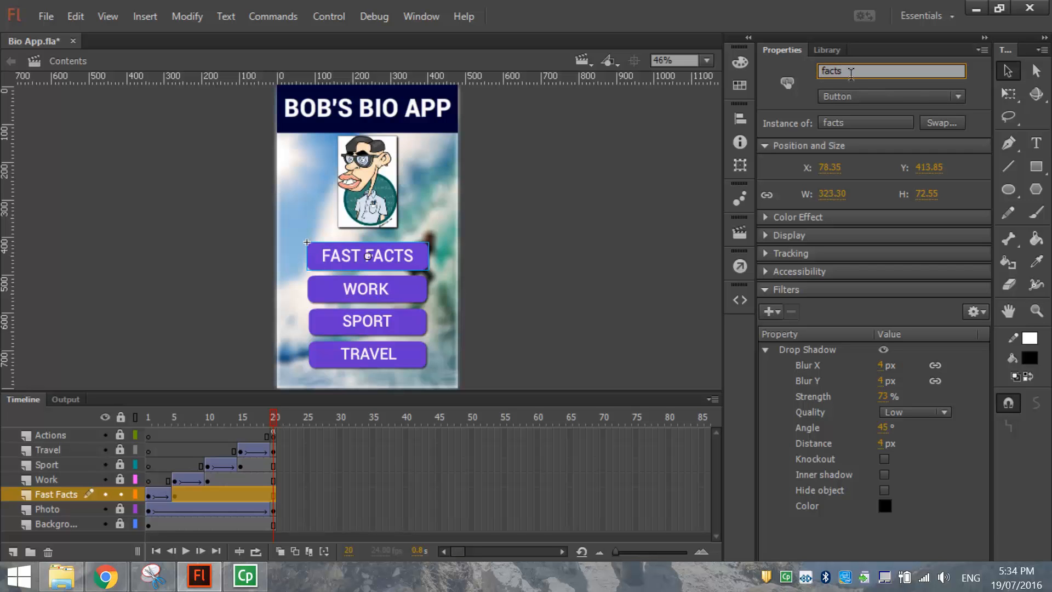
drag(847, 71, 802, 62)
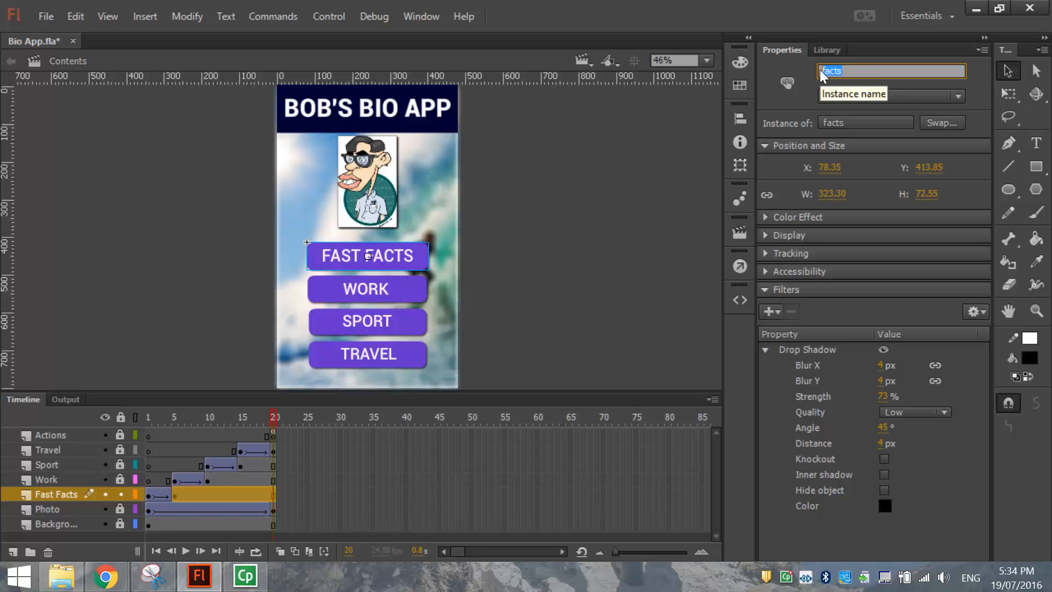
click(847, 71)
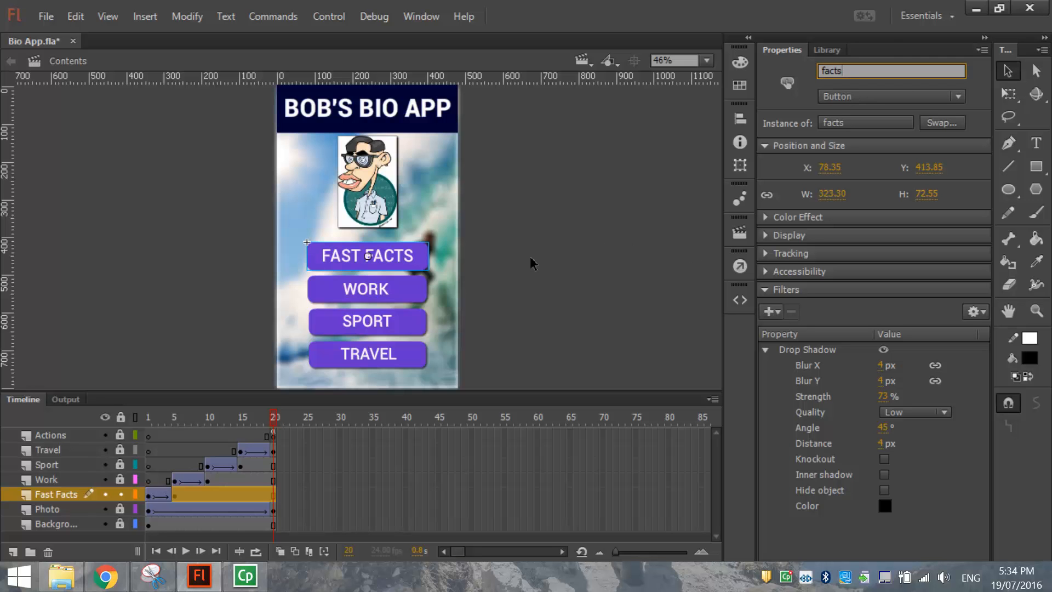
click(421, 265)
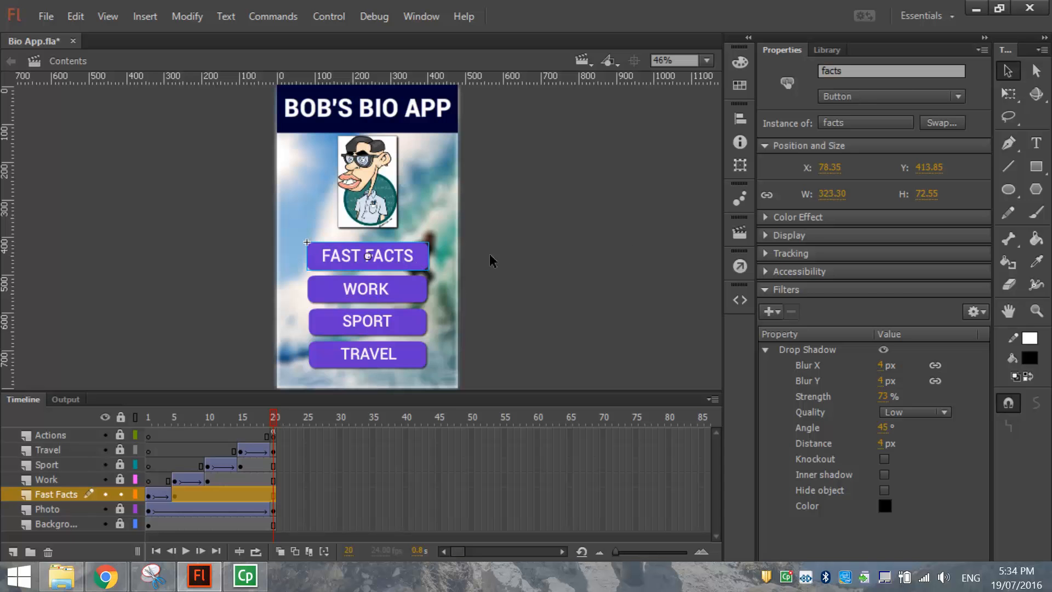
click(736, 301)
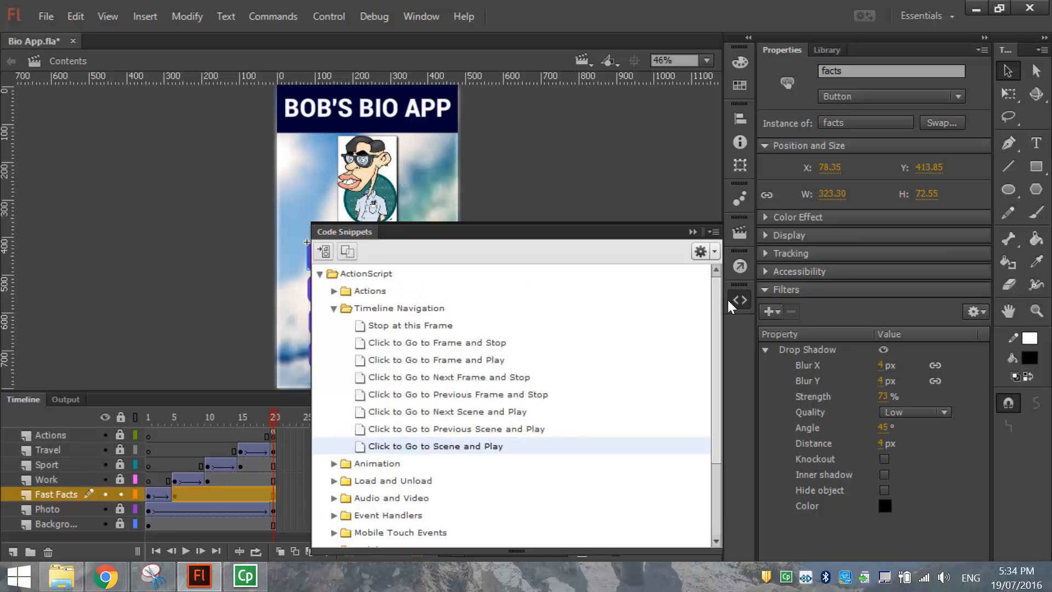
Insert the Click to Go to Scene and Play snippet, commenting it 'Fast Facts button code'.
double_click(429, 446)
click(381, 287)
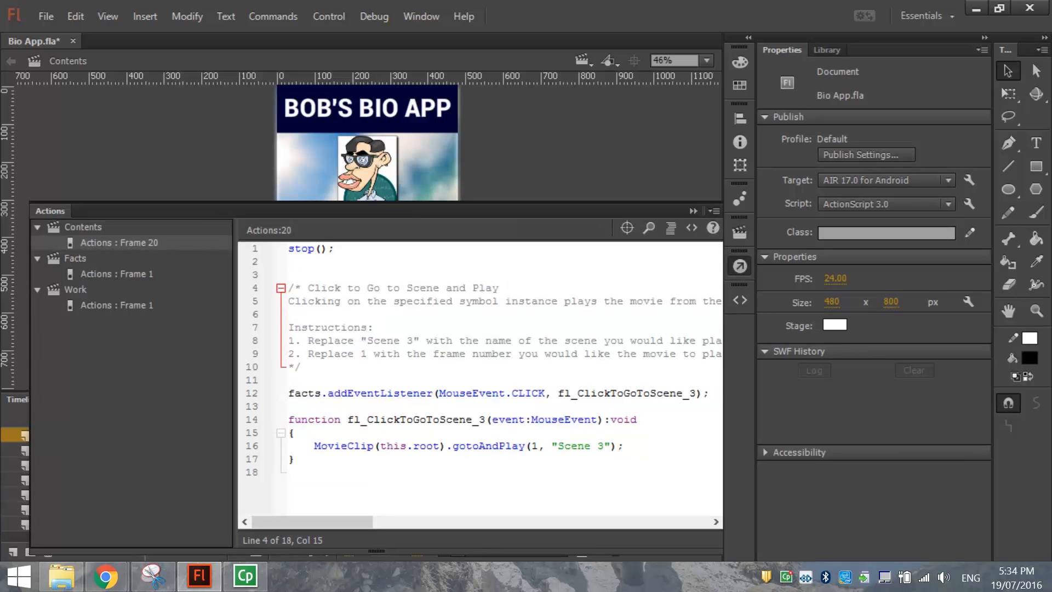
drag(307, 288, 288, 367)
key(BackSpace)
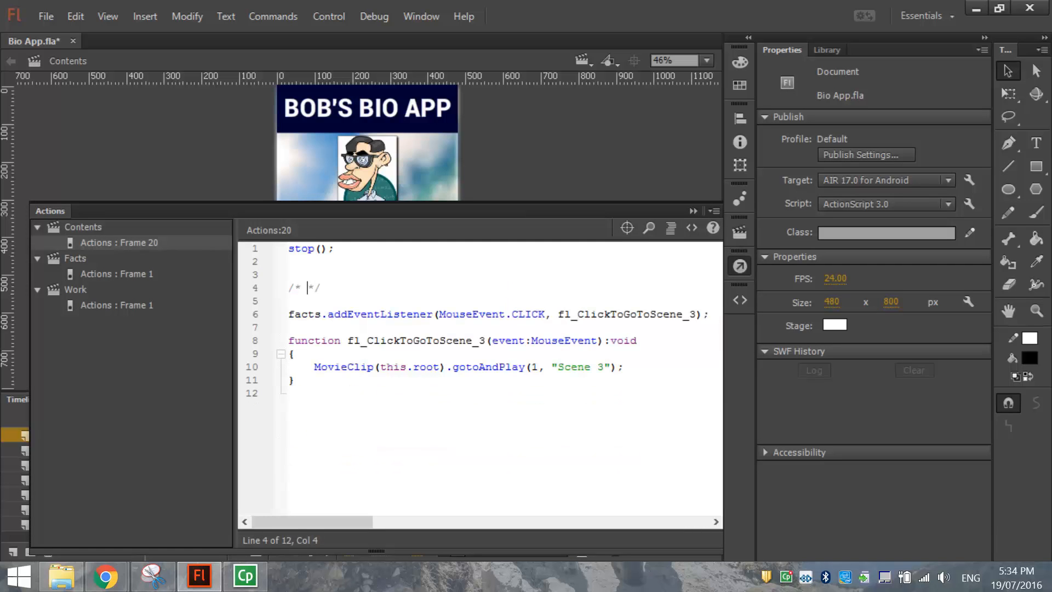
text(Fast Facts button code)
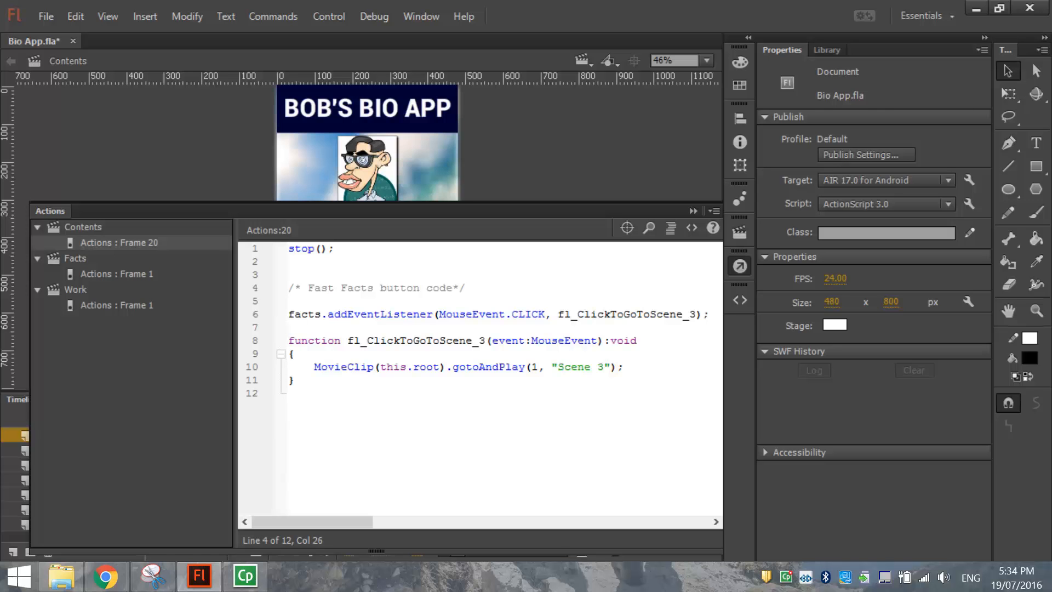
Change the snippet's target scene from 'Scene 3' to 'Facts' and review the facts click code.
click(582, 60)
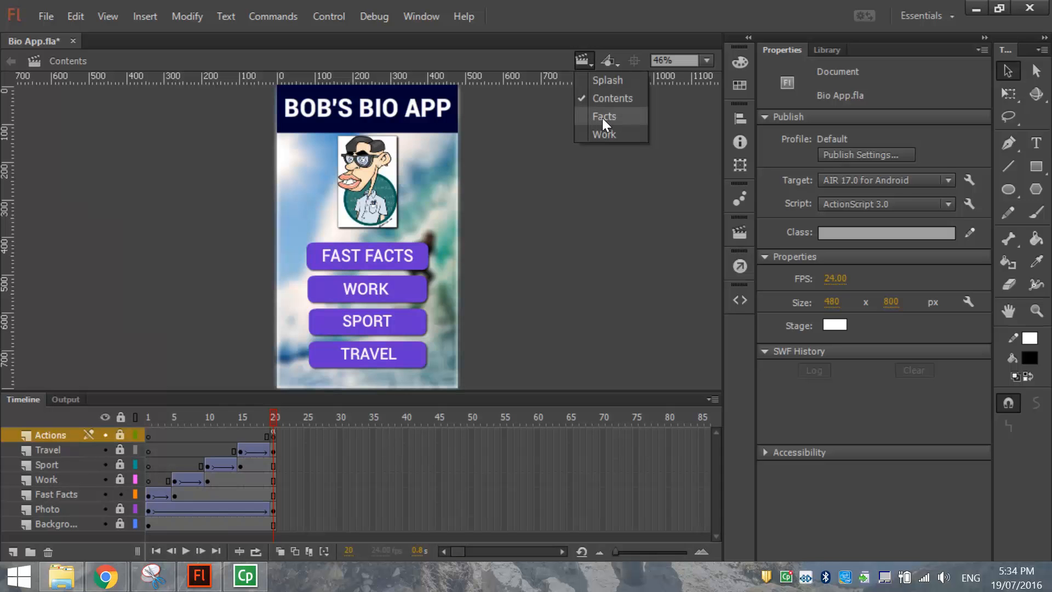
click(274, 436)
click(274, 436)
key(F9)
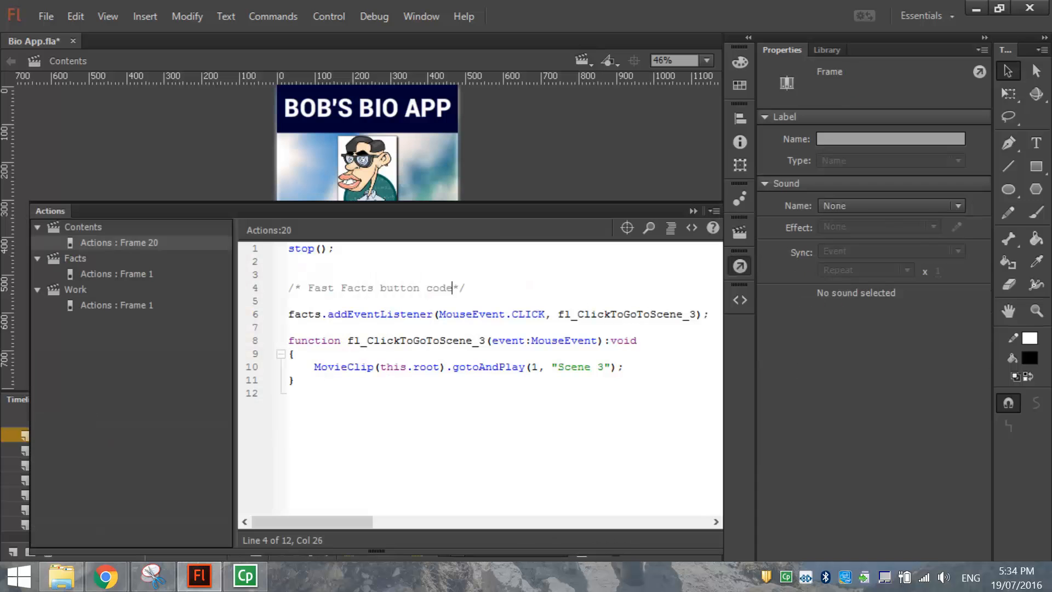
drag(557, 367, 603, 367)
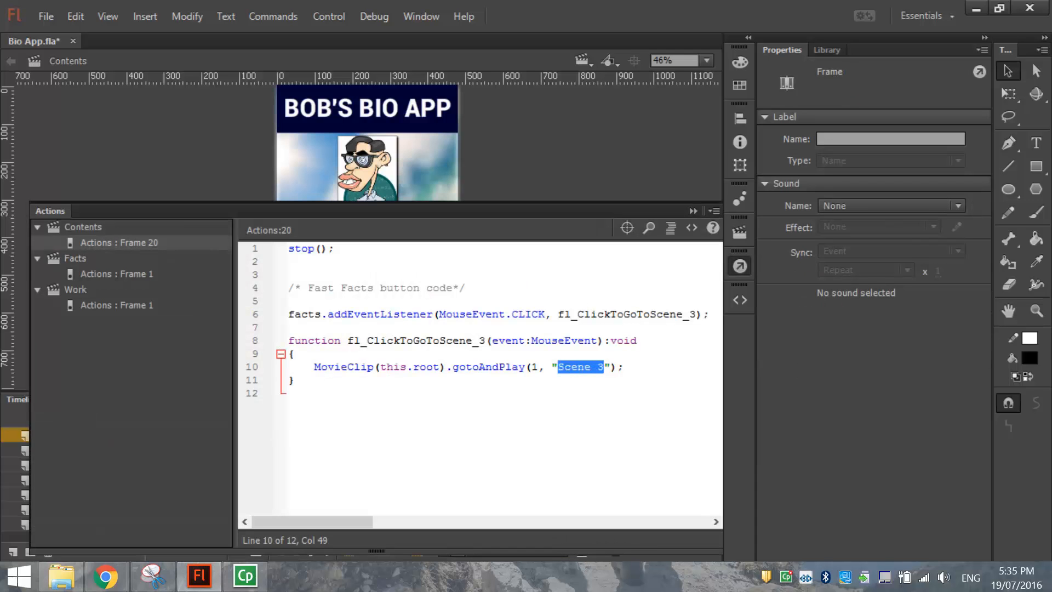
text(Facts)
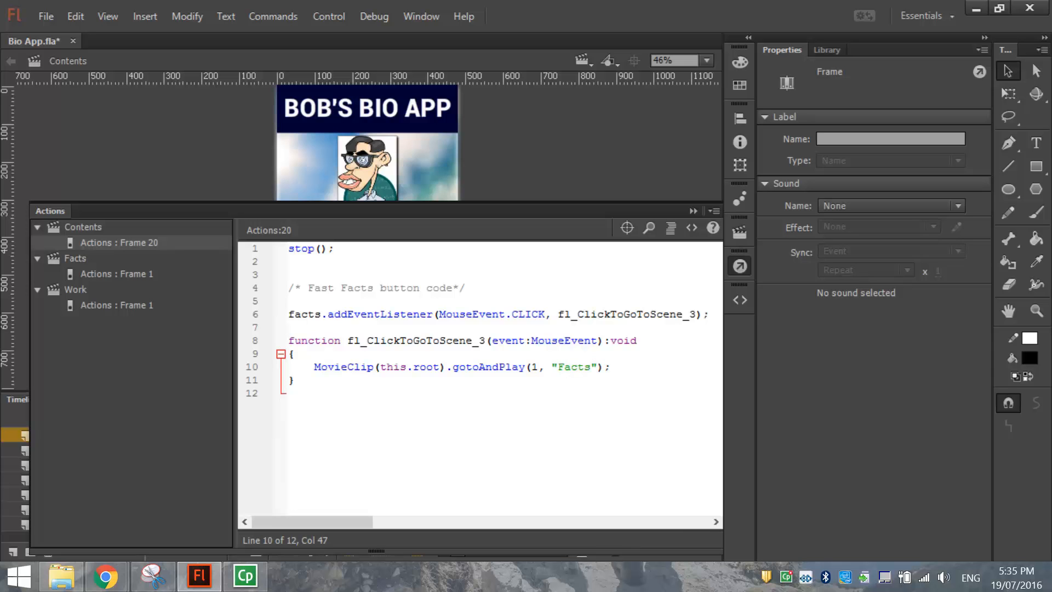
drag(328, 314, 274, 318)
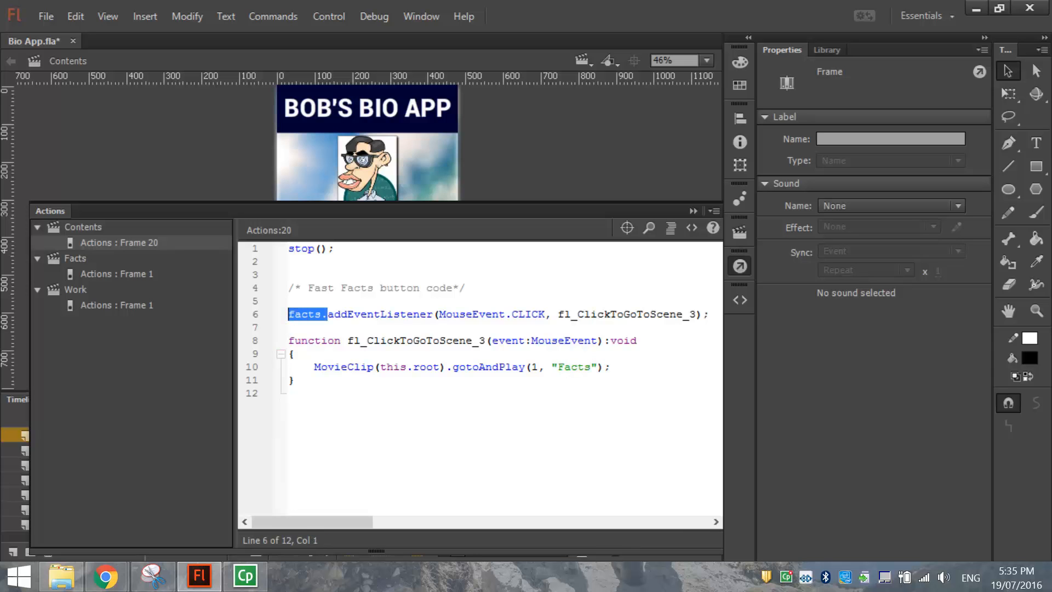
drag(438, 314, 544, 314)
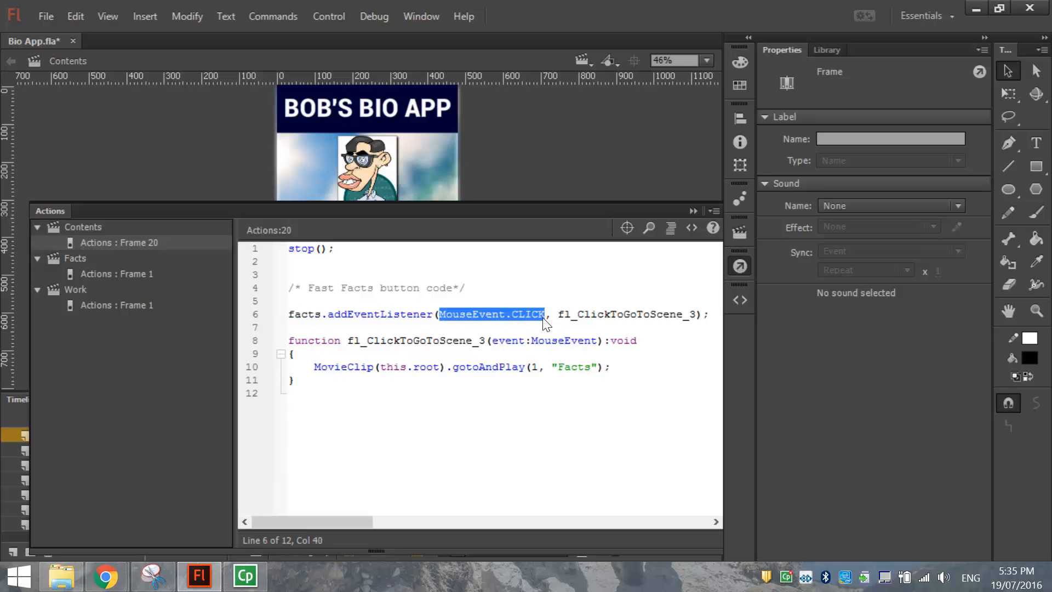
double_click(574, 367)
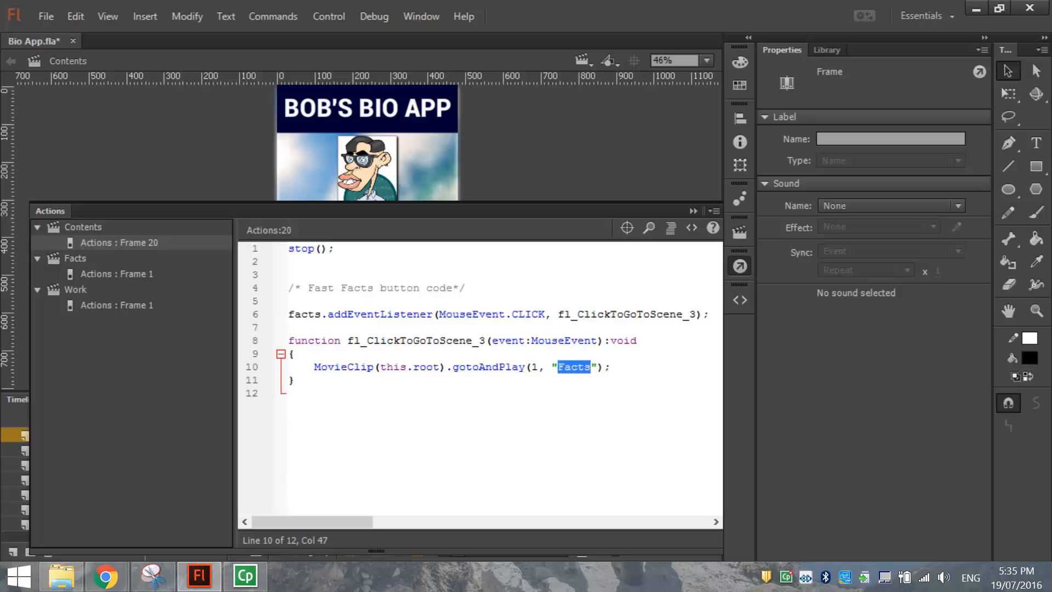
click(738, 265)
click(531, 289)
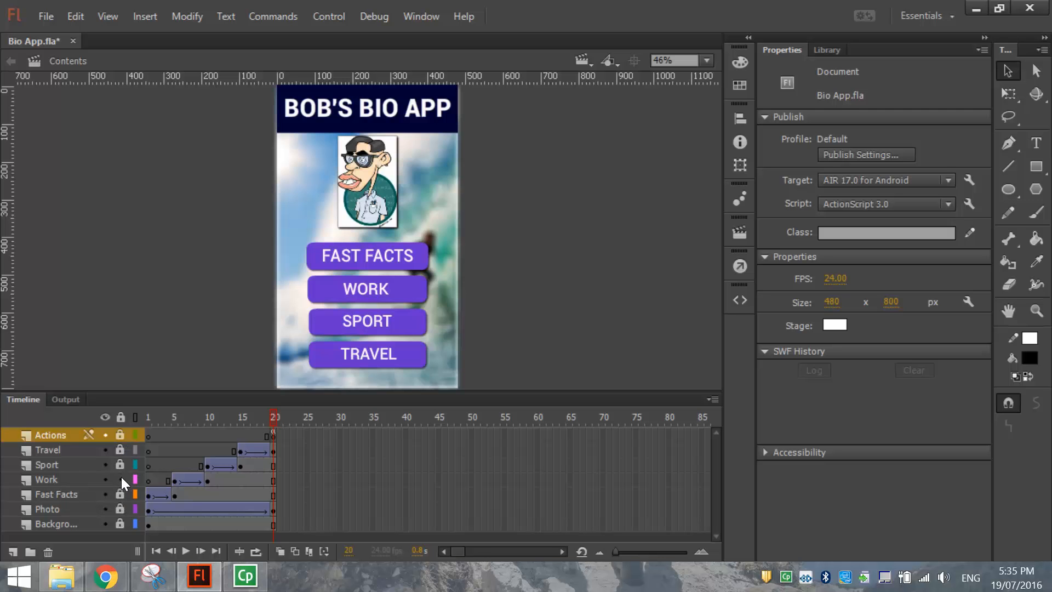
Give the WORK button the instance name 'work'.
click(408, 293)
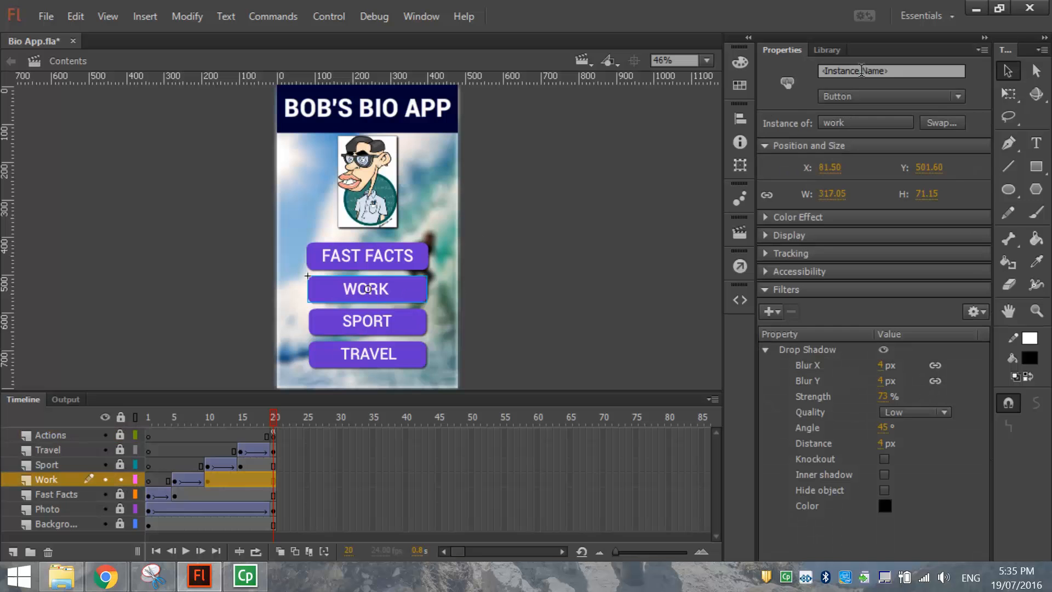
click(898, 72)
text(work)
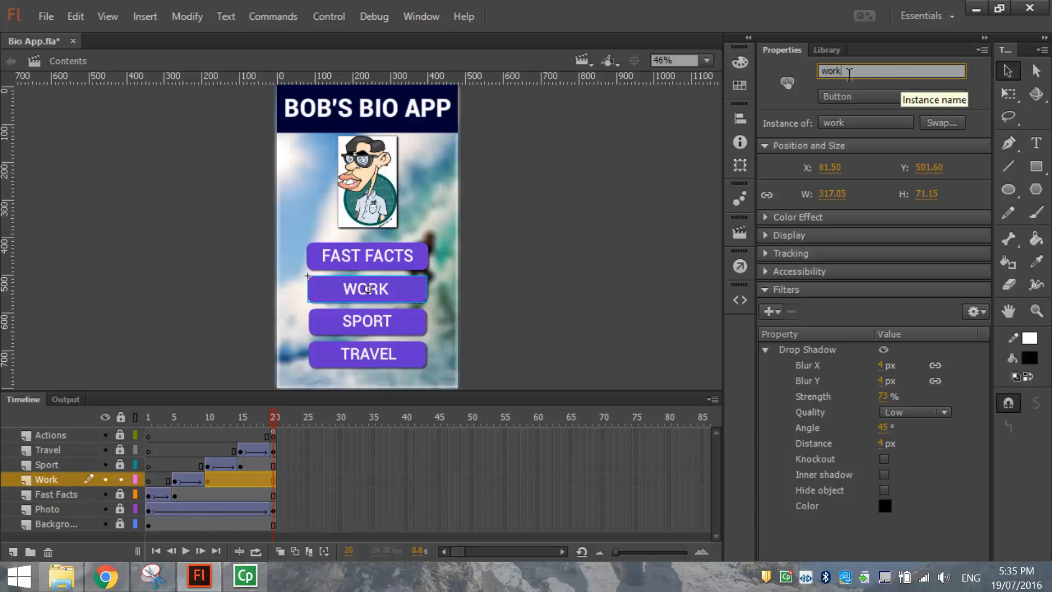
click(681, 203)
click(394, 296)
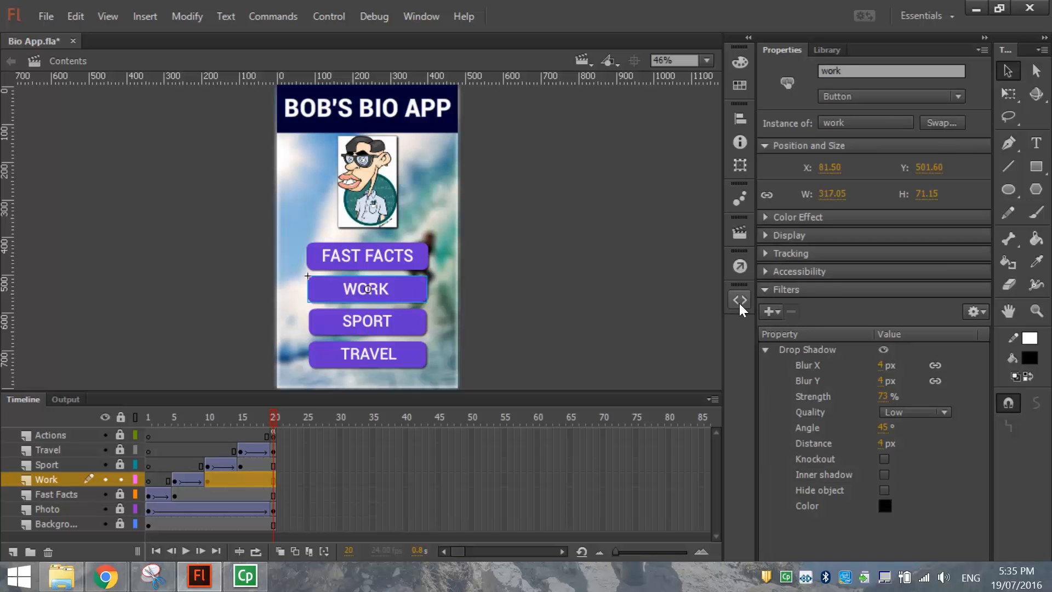
Insert the Click to Go to Scene and Play snippet for the work button.
click(591, 60)
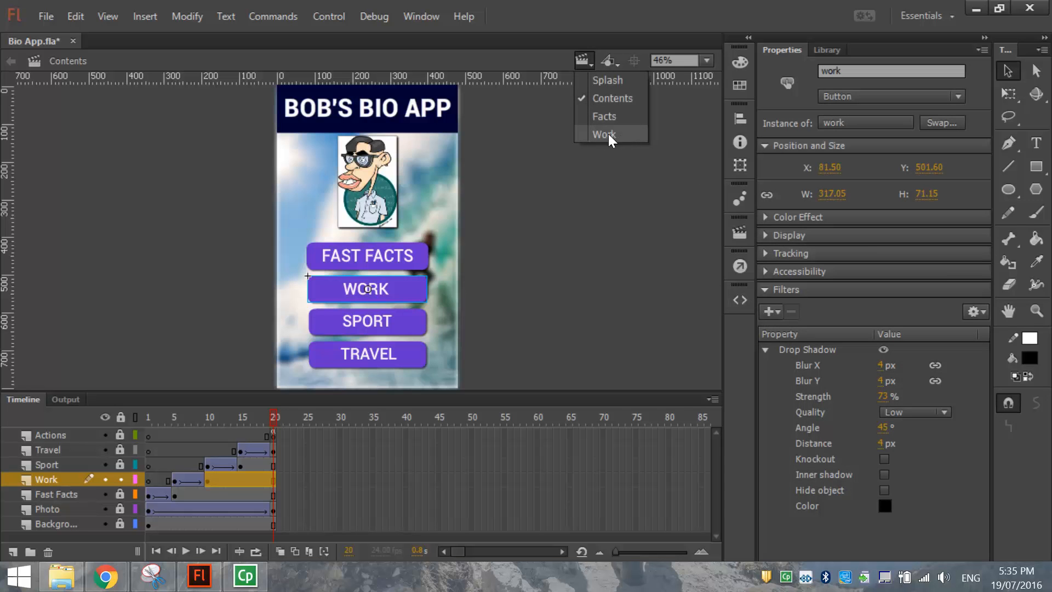
click(744, 342)
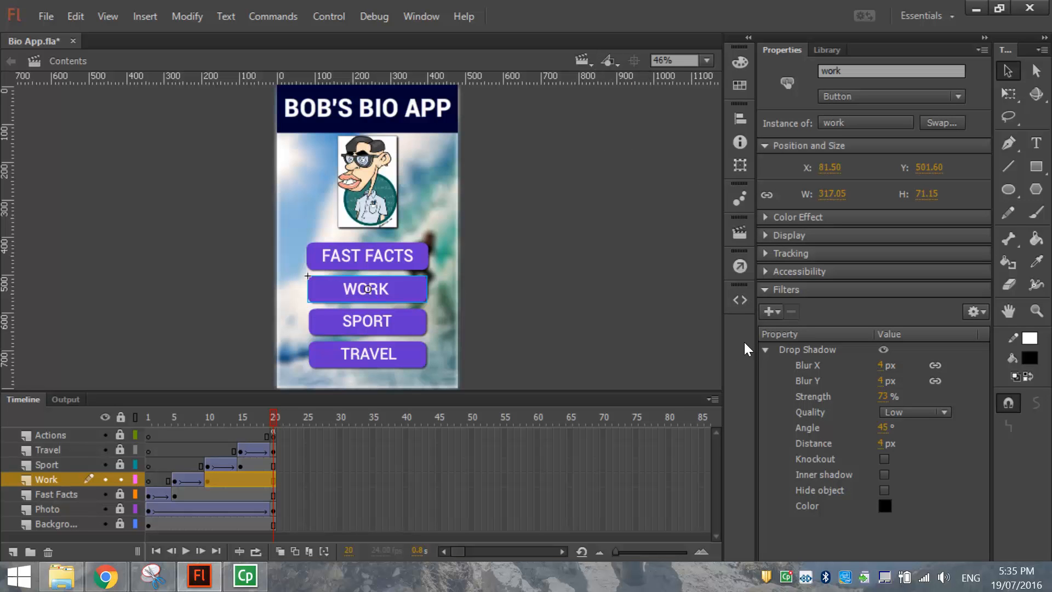
click(735, 302)
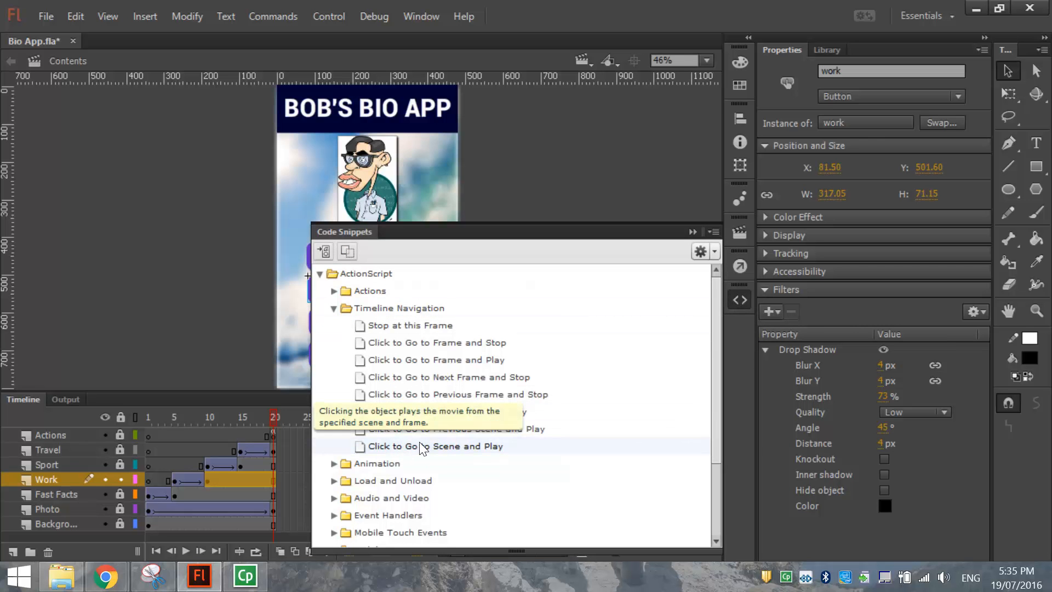
double_click(450, 446)
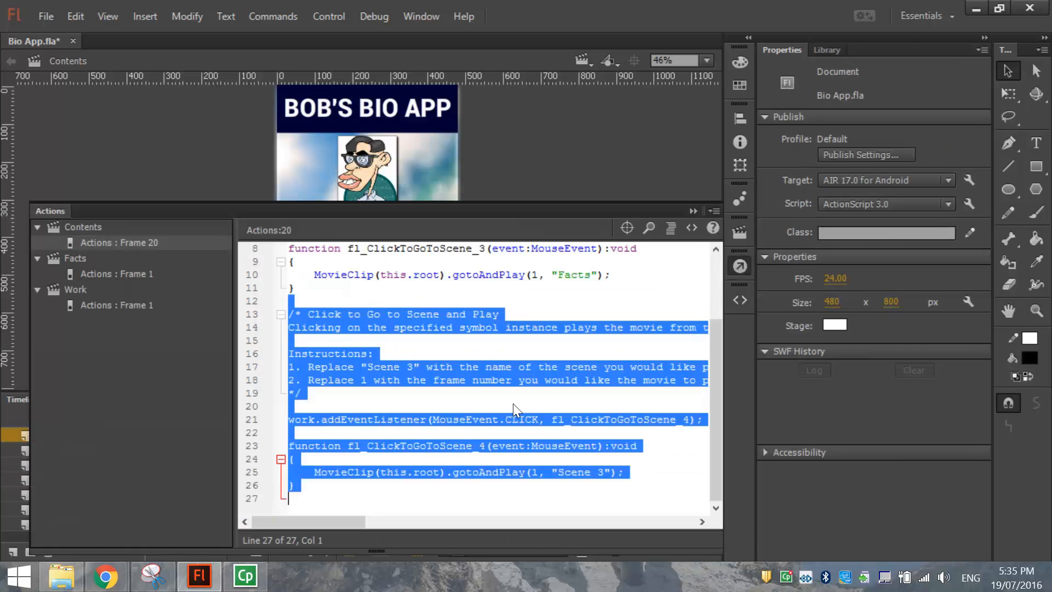
Replace the snippet comment with 'Work button code' and change the target 'Scene 3' to 'Work'.
click(458, 367)
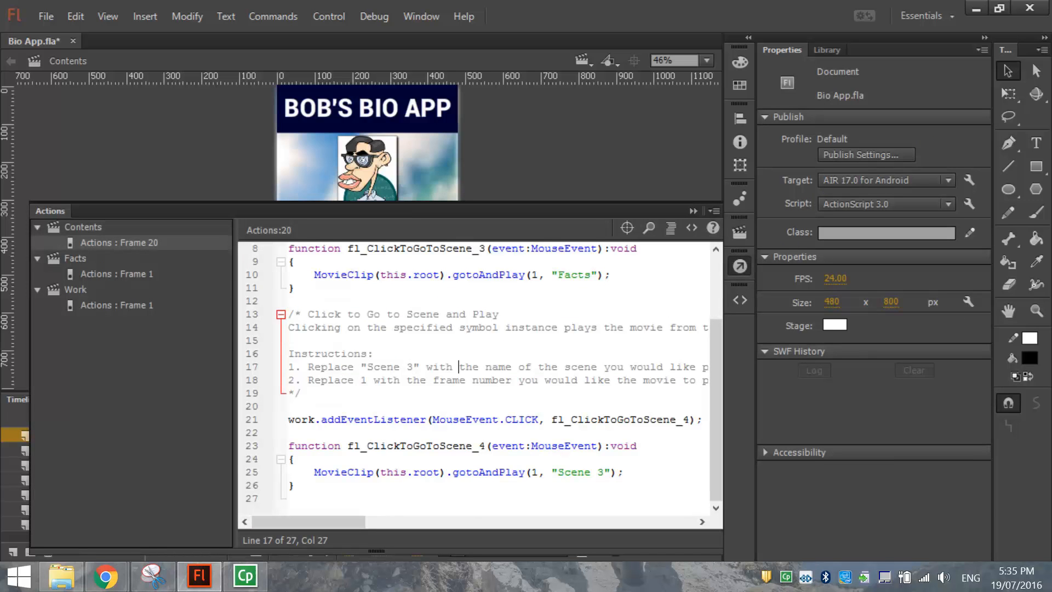
drag(706, 380, 307, 314)
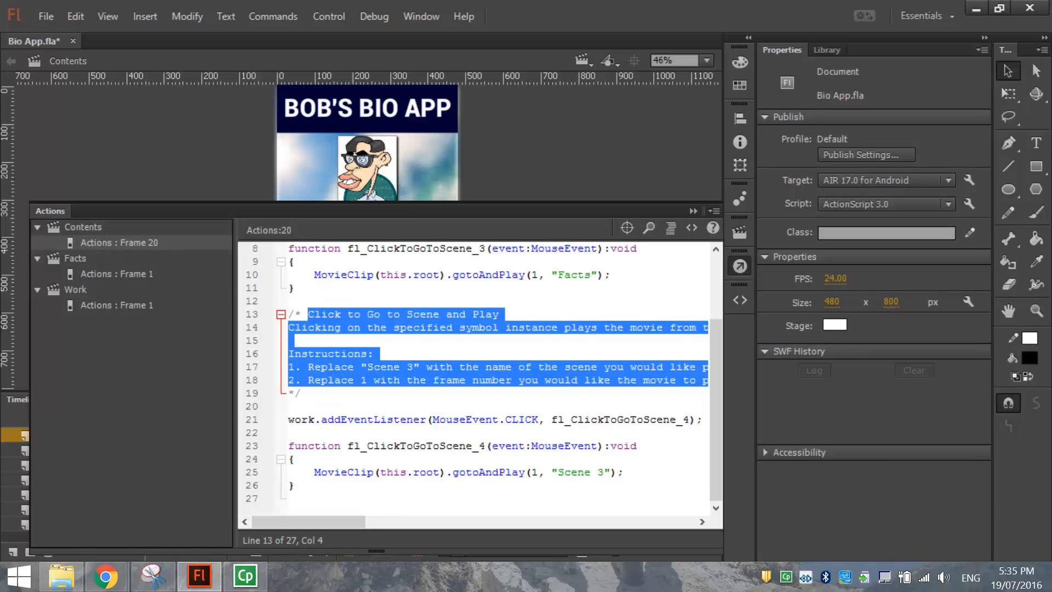
text(Work button code */)
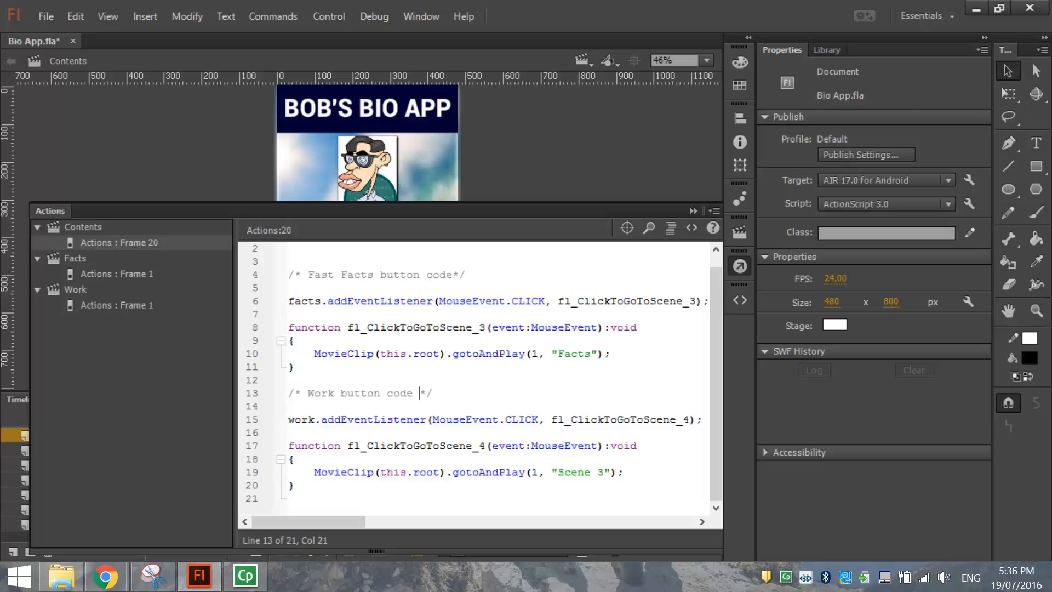
drag(557, 472, 601, 472)
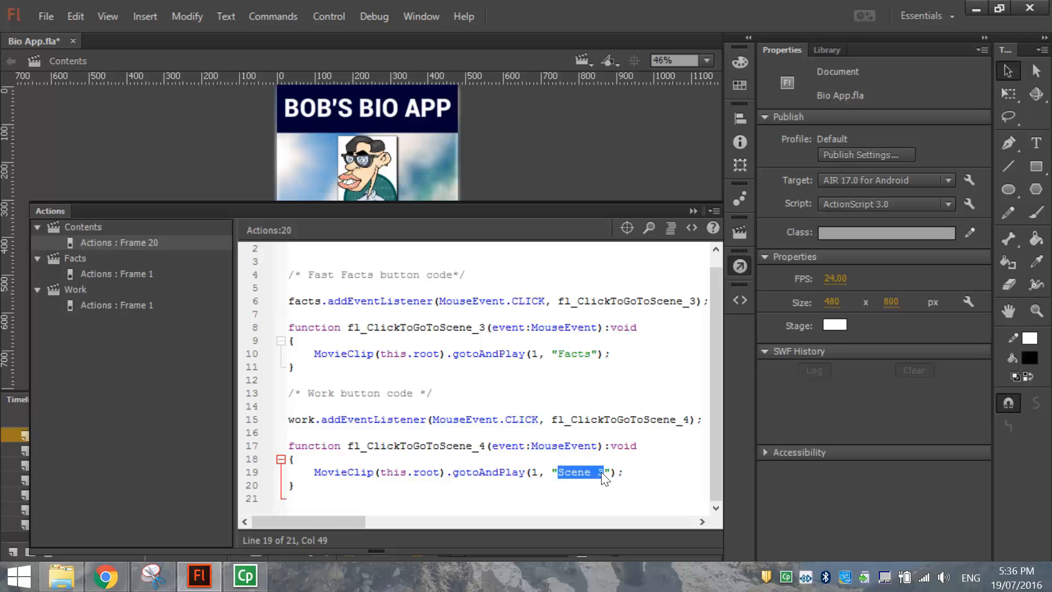
text(Work)
Review the stop(), Fast Facts and Work button code blocks, then close the script editor.
scroll(716, 400, up, 1)
click(307, 393)
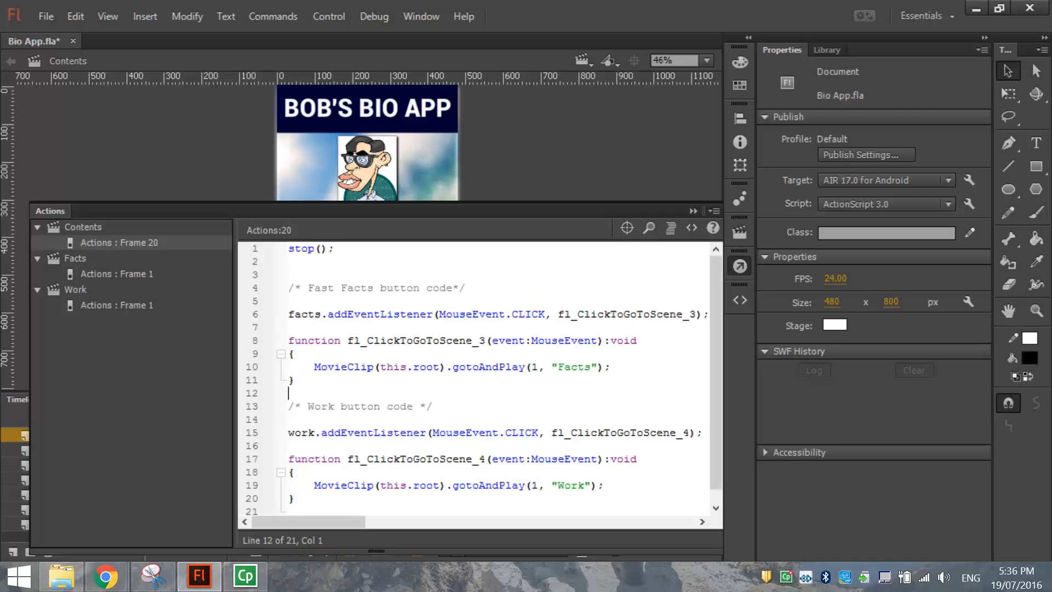
drag(333, 248, 288, 248)
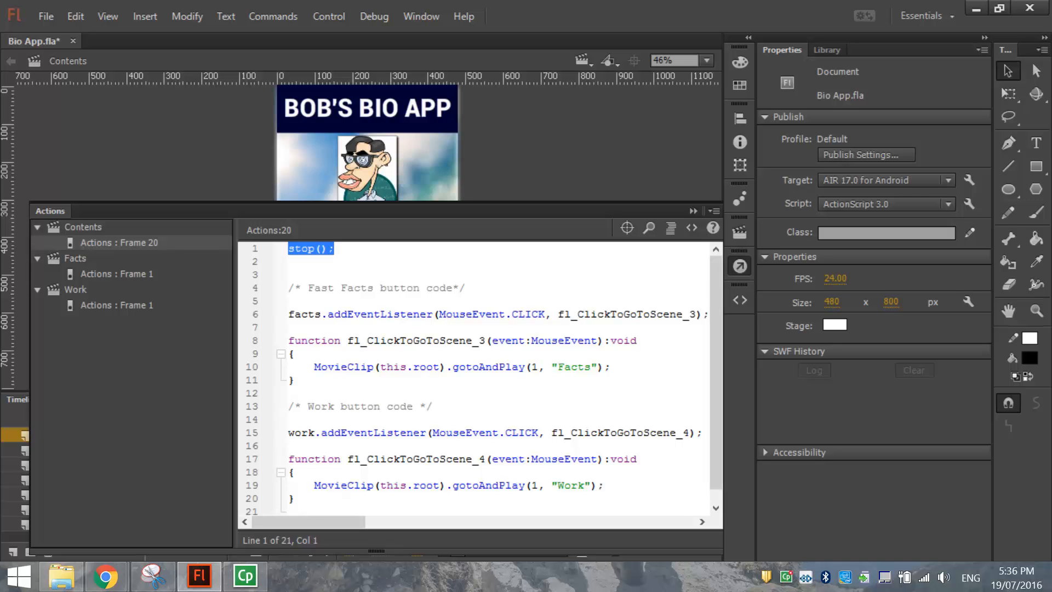
drag(294, 288, 294, 379)
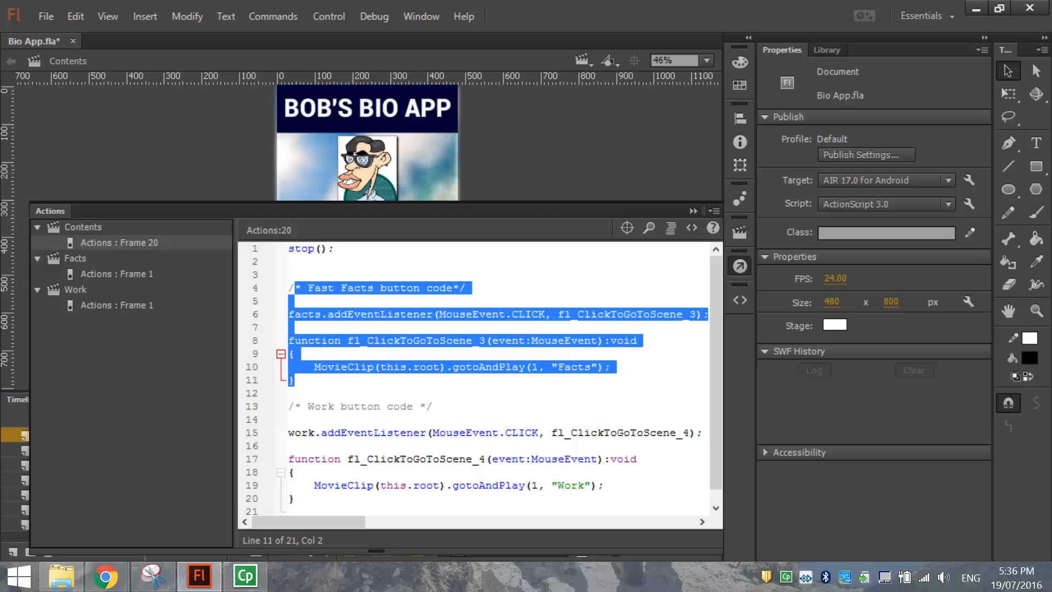
click(294, 380)
click(425, 459)
scroll(426, 459, down, 1)
drag(288, 393, 294, 485)
click(294, 485)
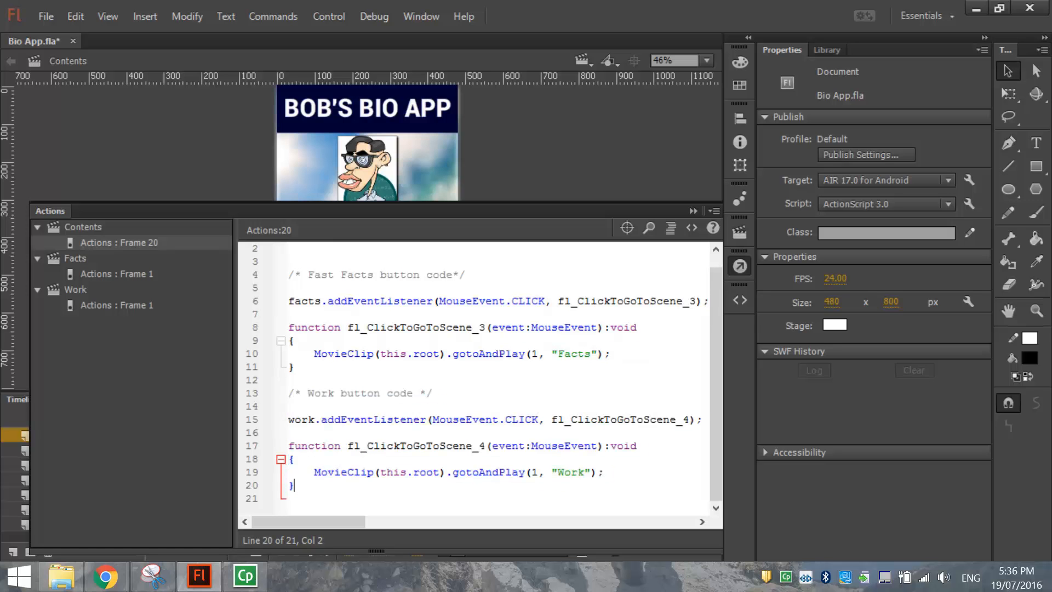
click(741, 267)
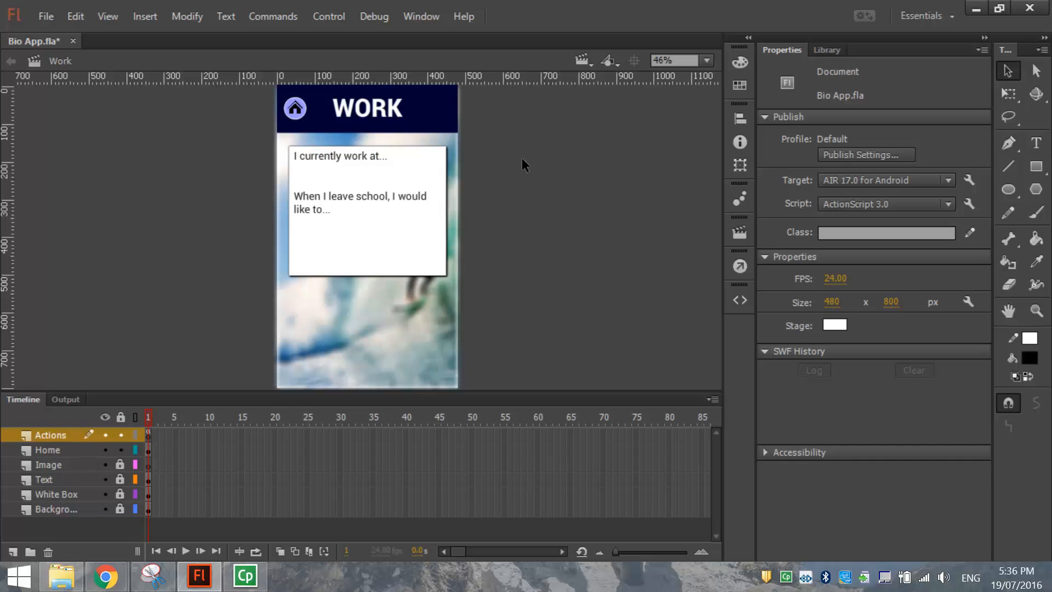
Test the movie, checking FAST FACTS and WORK open and each home button returns to Contents.
key(ctrl+Return)
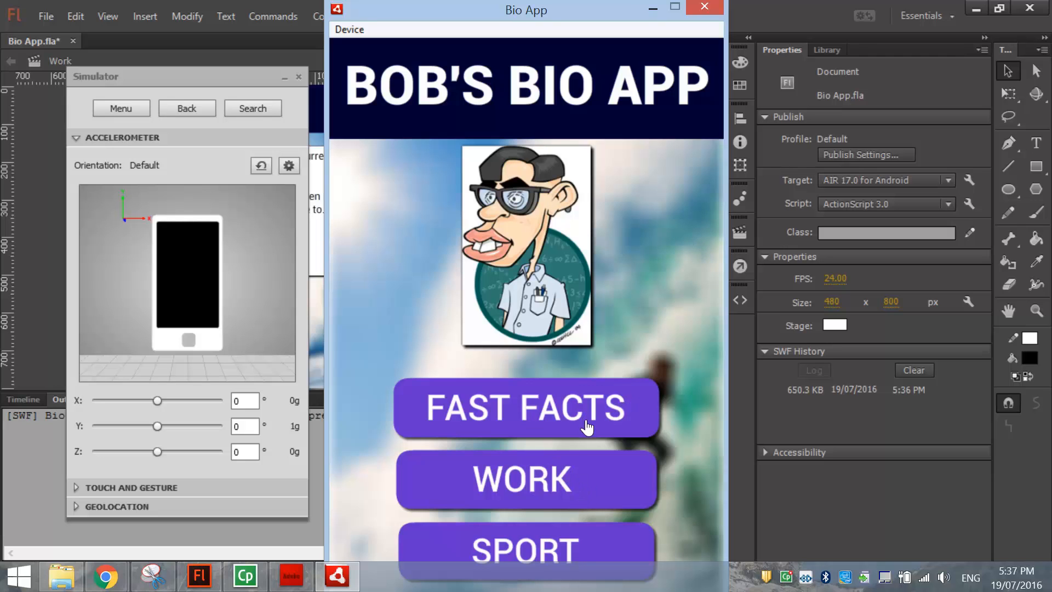
click(639, 410)
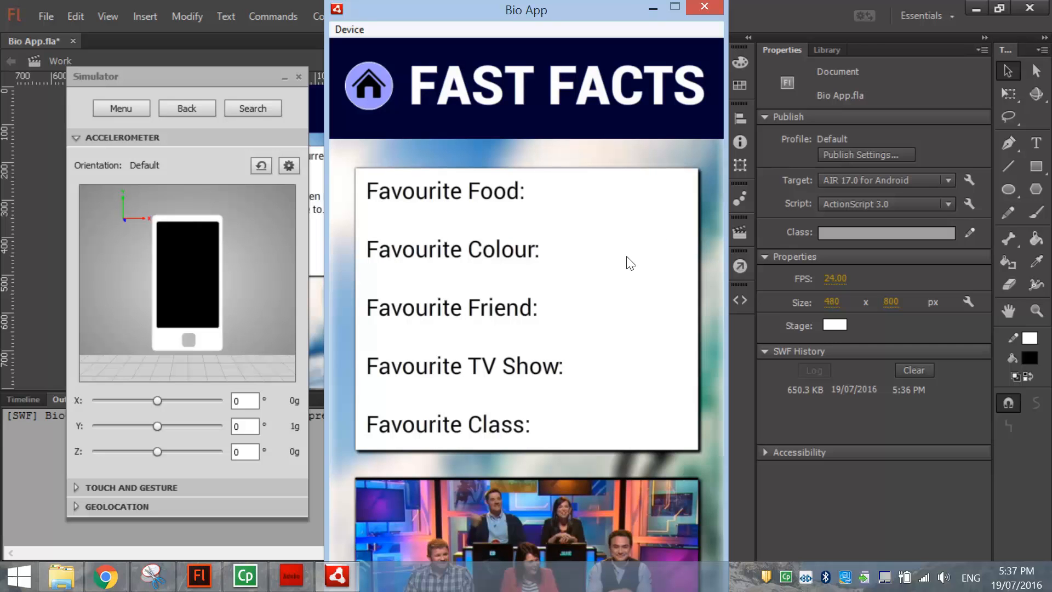
click(367, 97)
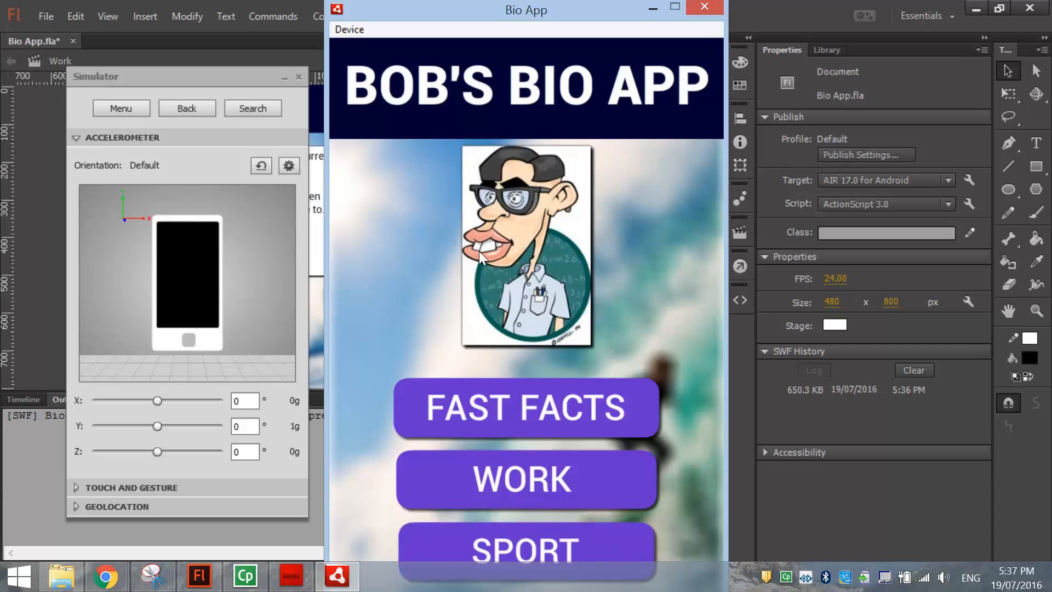
click(592, 489)
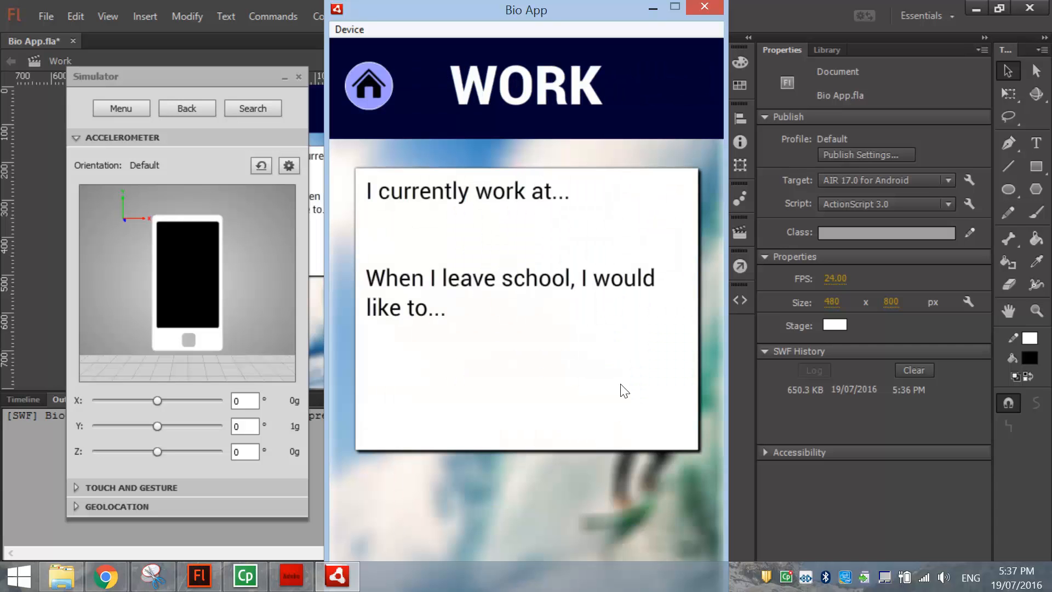
click(369, 90)
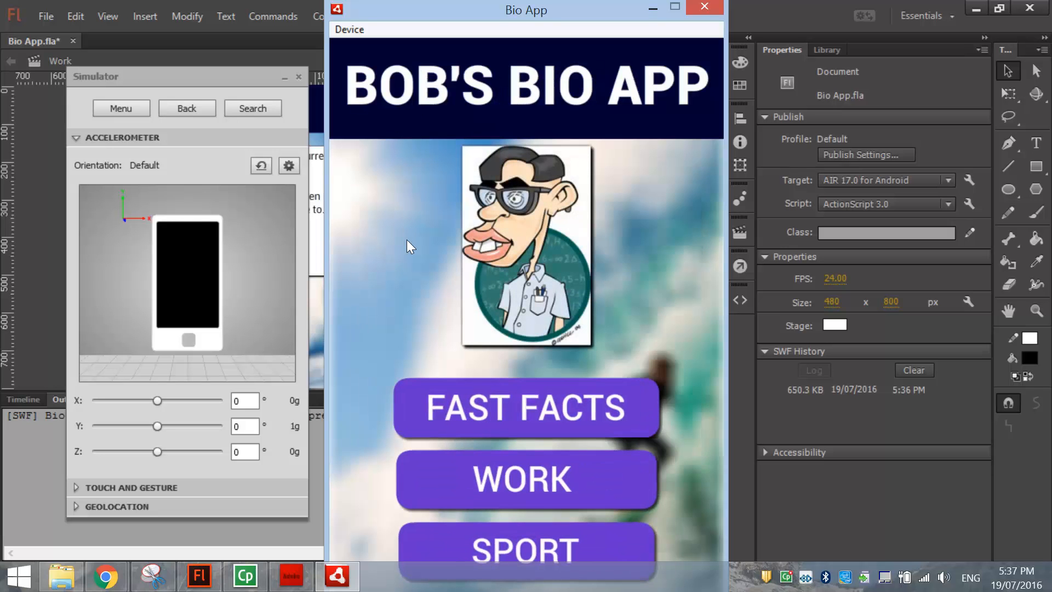
click(696, 8)
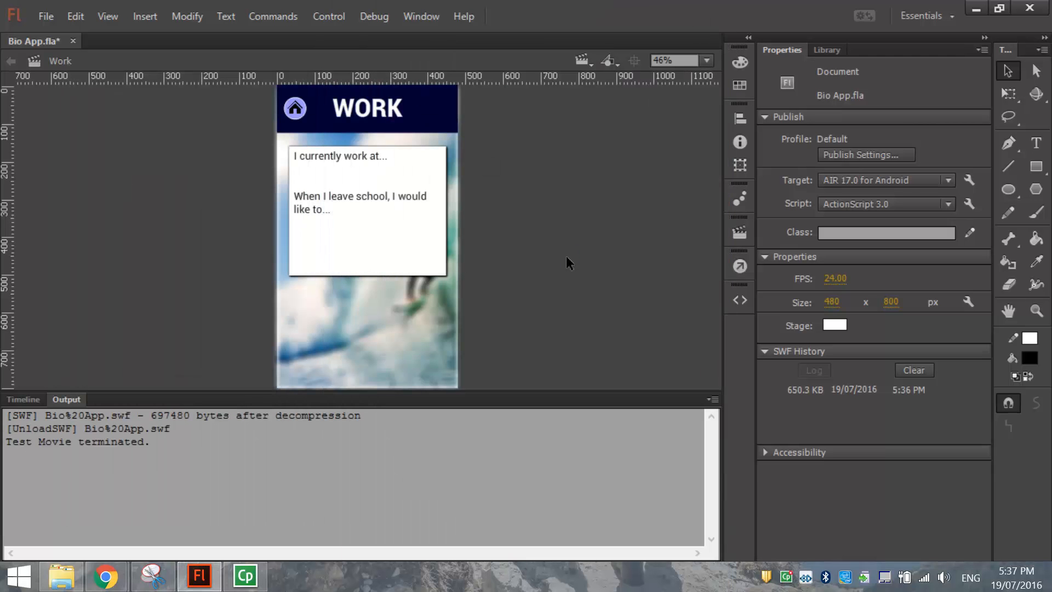
Add a fifth scene and name it Sport.
click(24, 399)
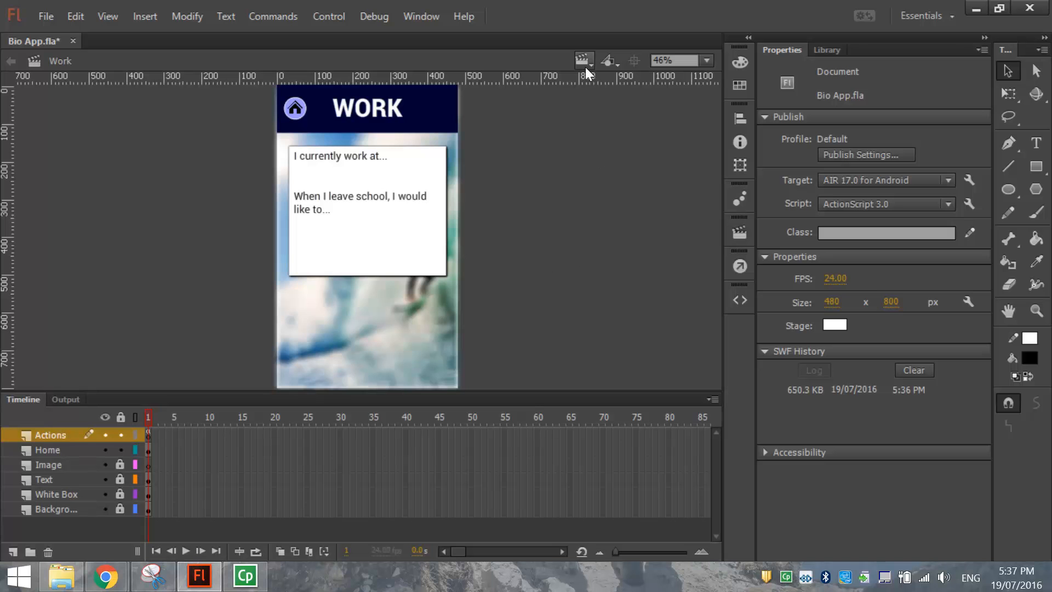
click(734, 234)
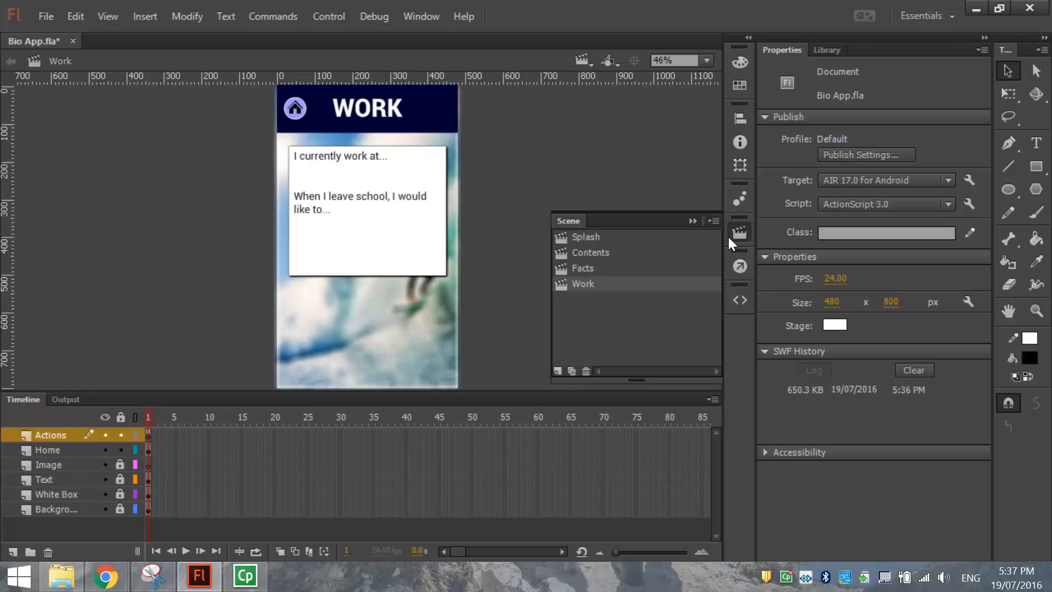
click(557, 372)
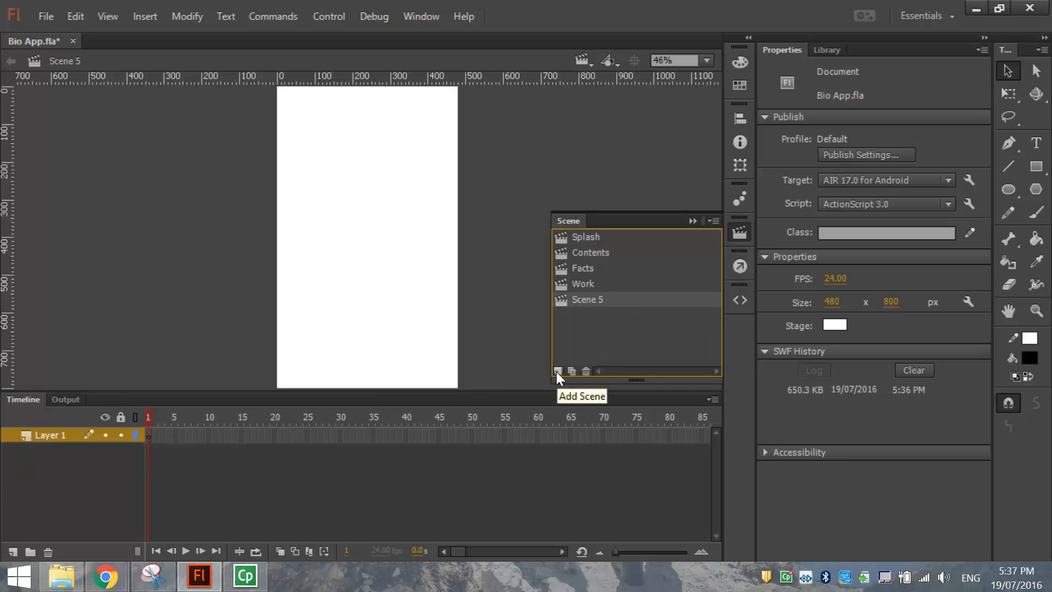
double_click(585, 302)
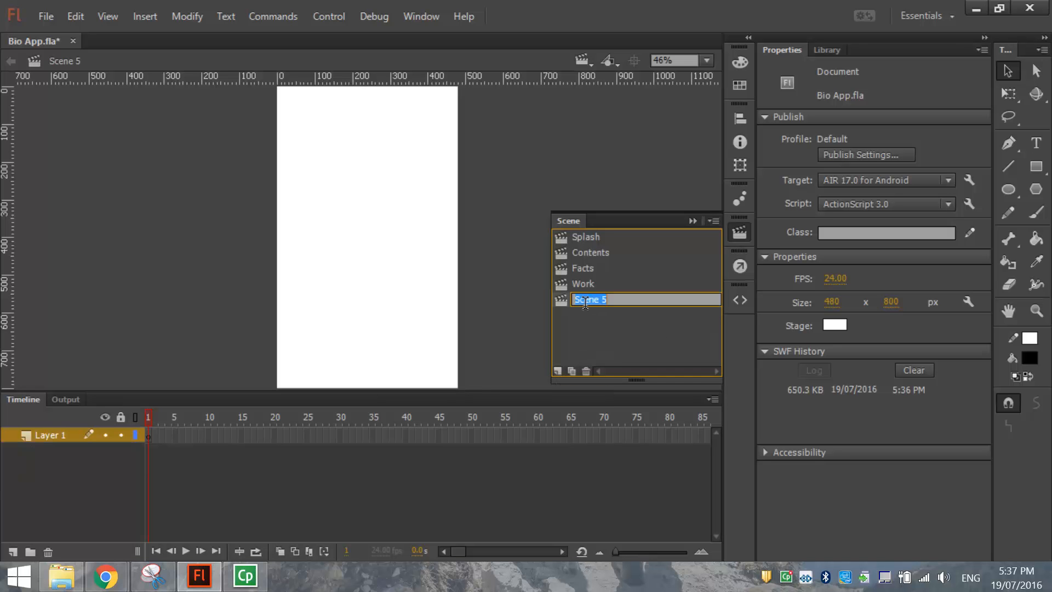
text(Sport)
click(602, 336)
Rename the Sport scene's Layer 1 to Background.
click(52, 439)
double_click(53, 437)
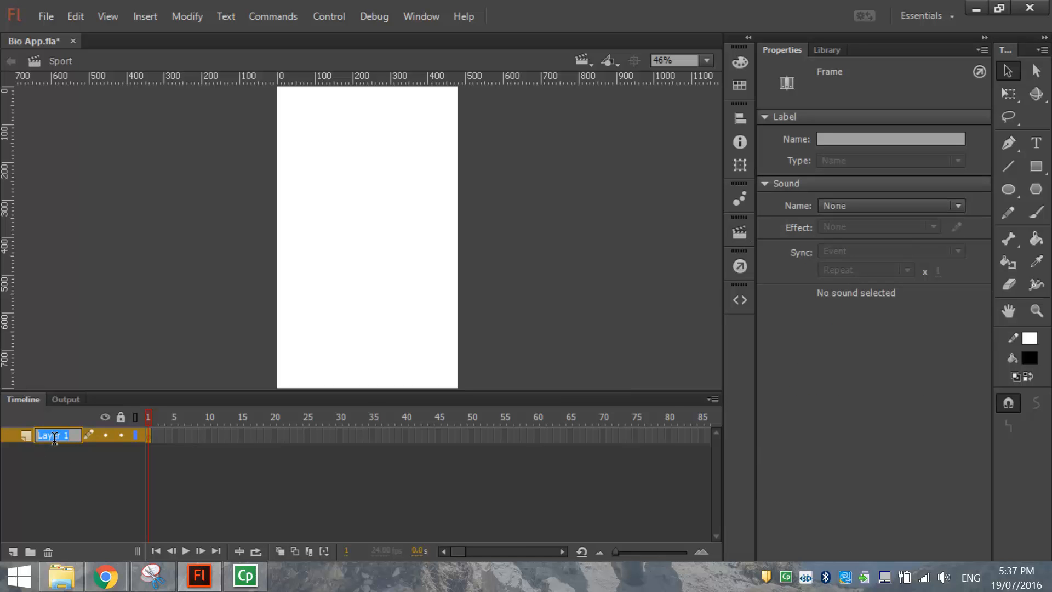
text(Background)
Copy the Work scene's background and header and paste them in place into Sport.
click(629, 278)
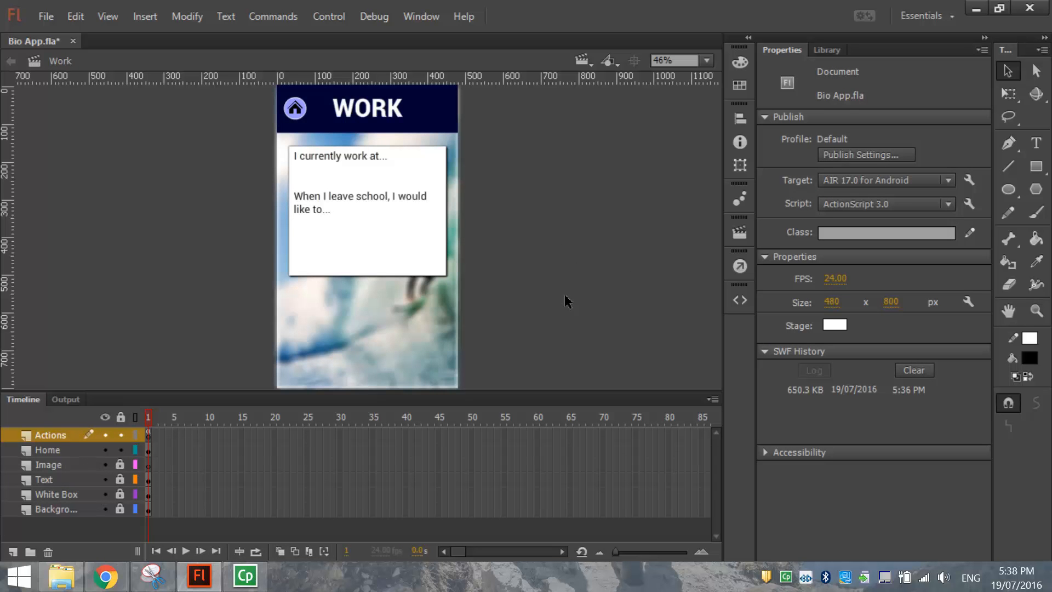
click(63, 509)
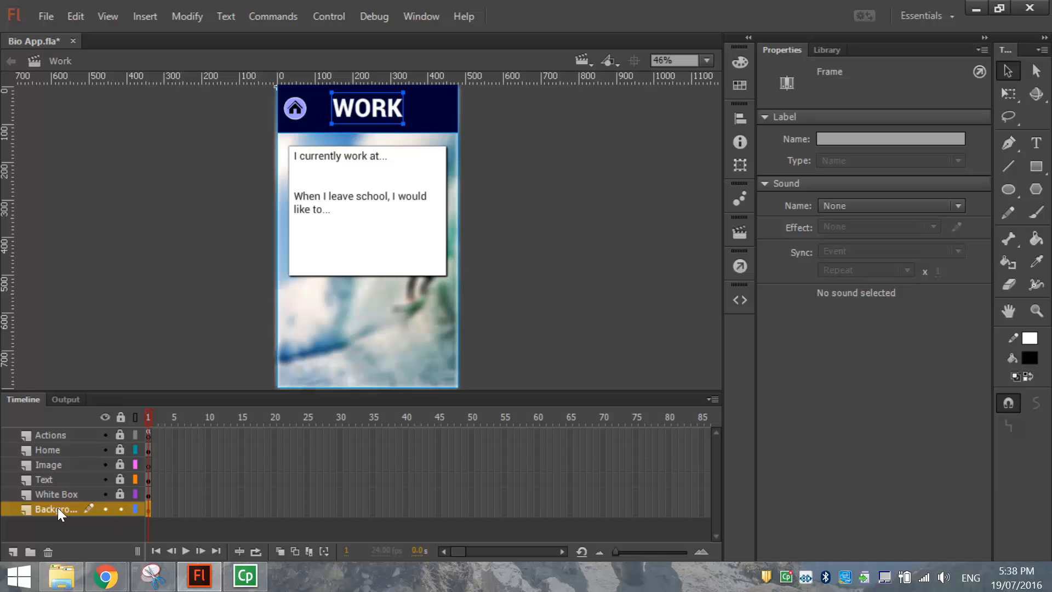
click(74, 17)
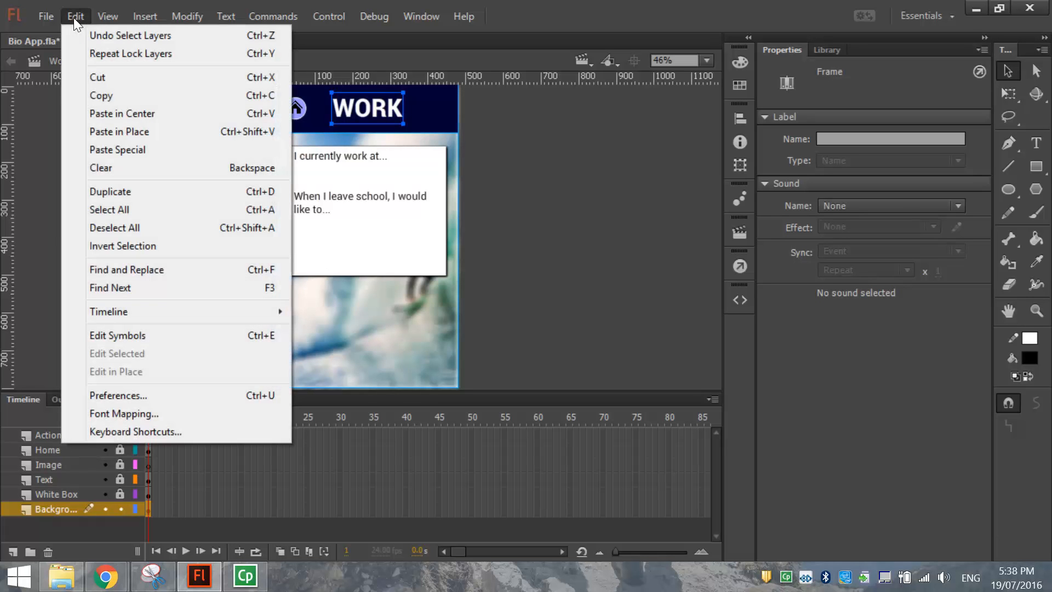
click(100, 94)
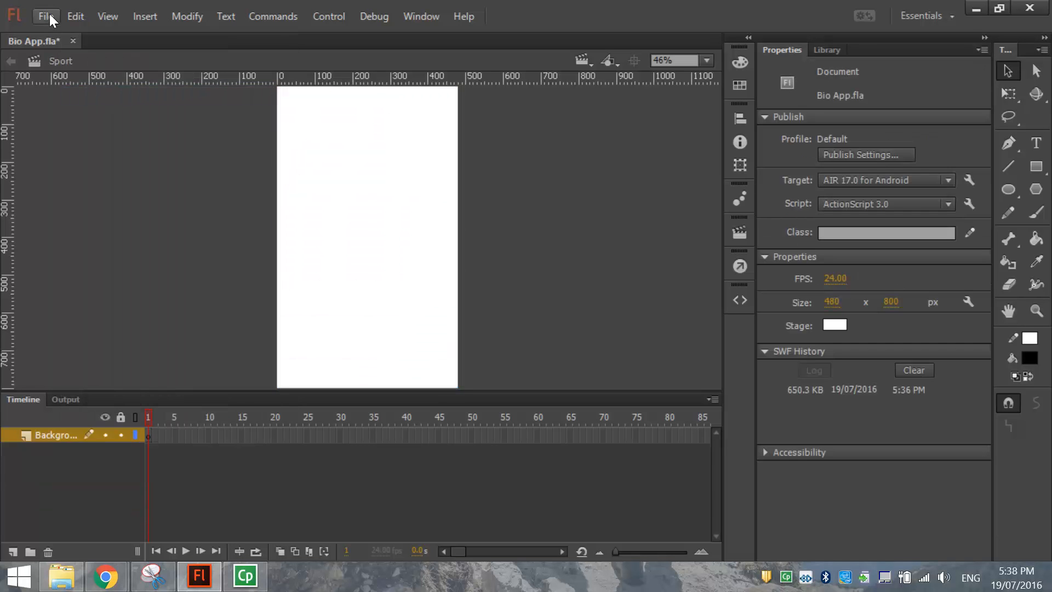
click(81, 15)
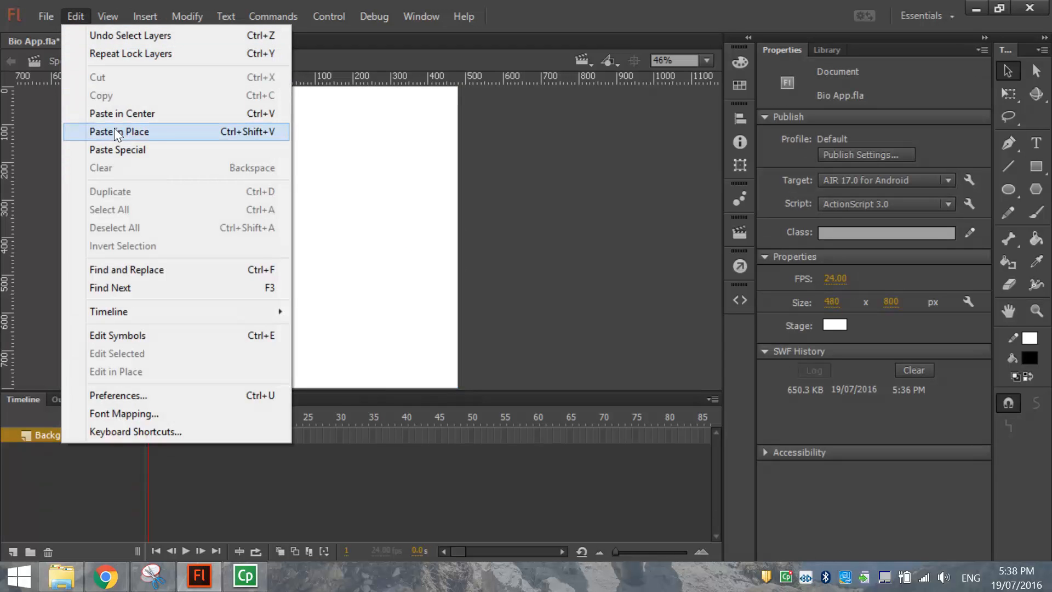
click(190, 133)
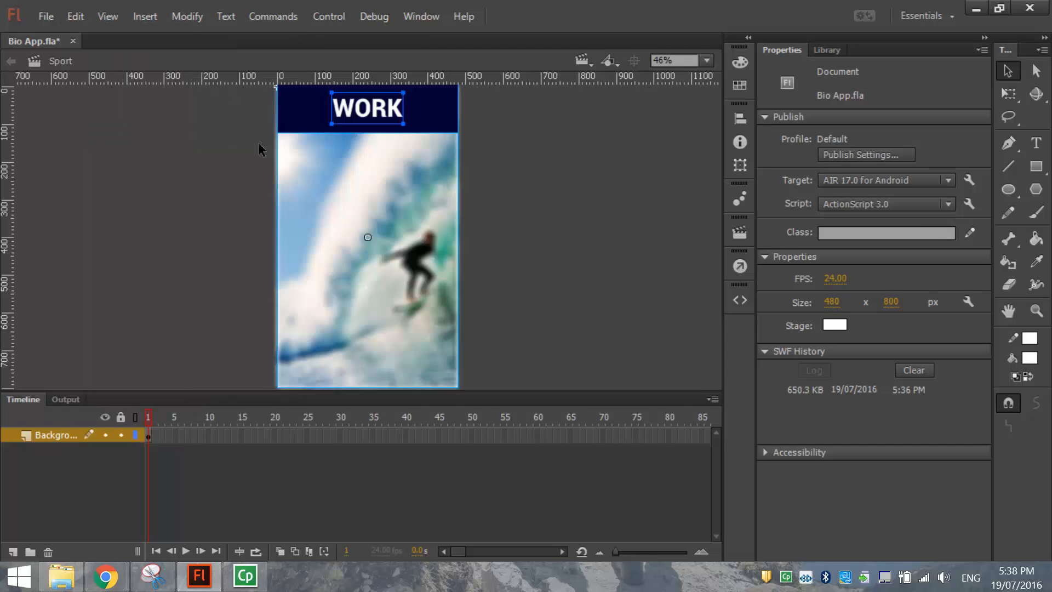
Change the pasted header title from WORK to SPORT.
double_click(378, 111)
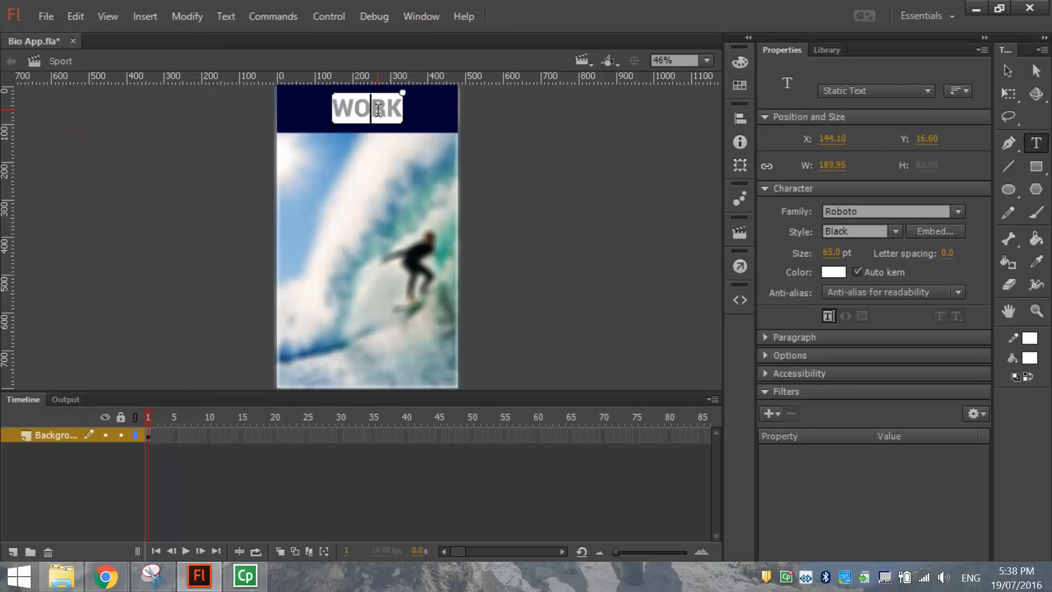
drag(337, 106, 415, 108)
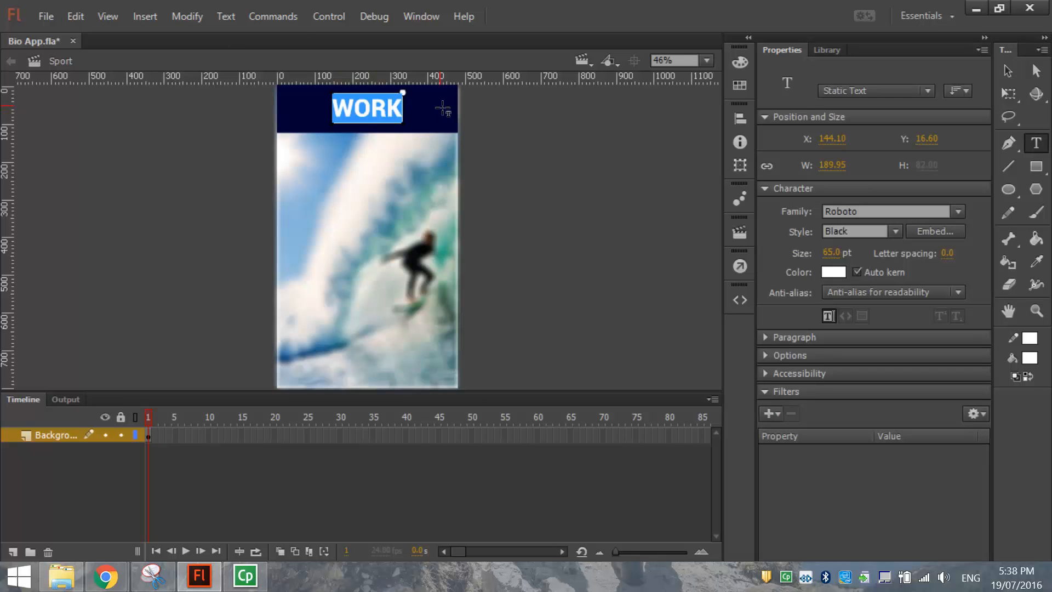
text(SPORT)
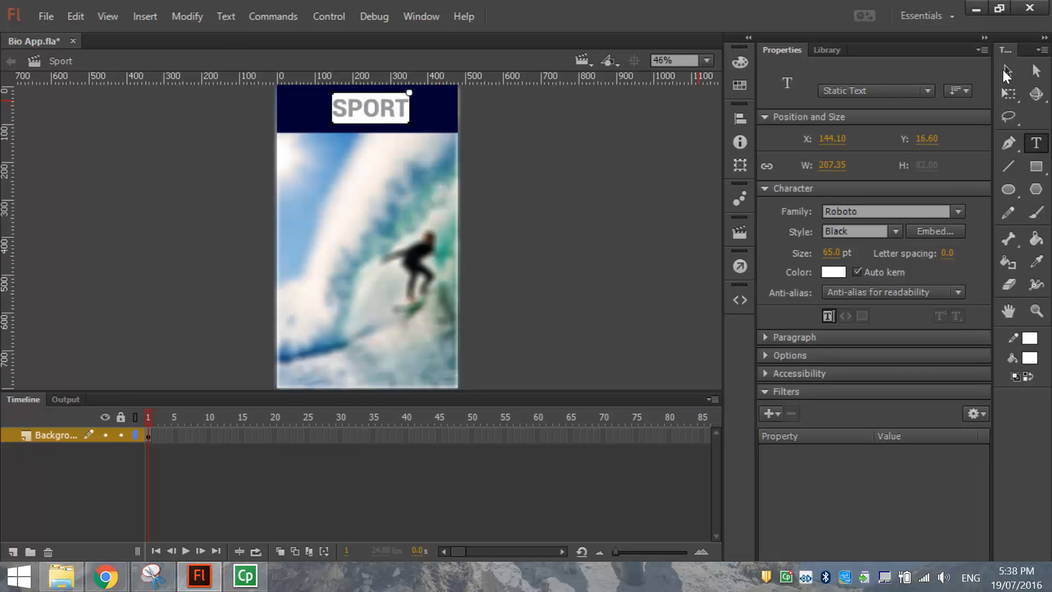
key(Escape)
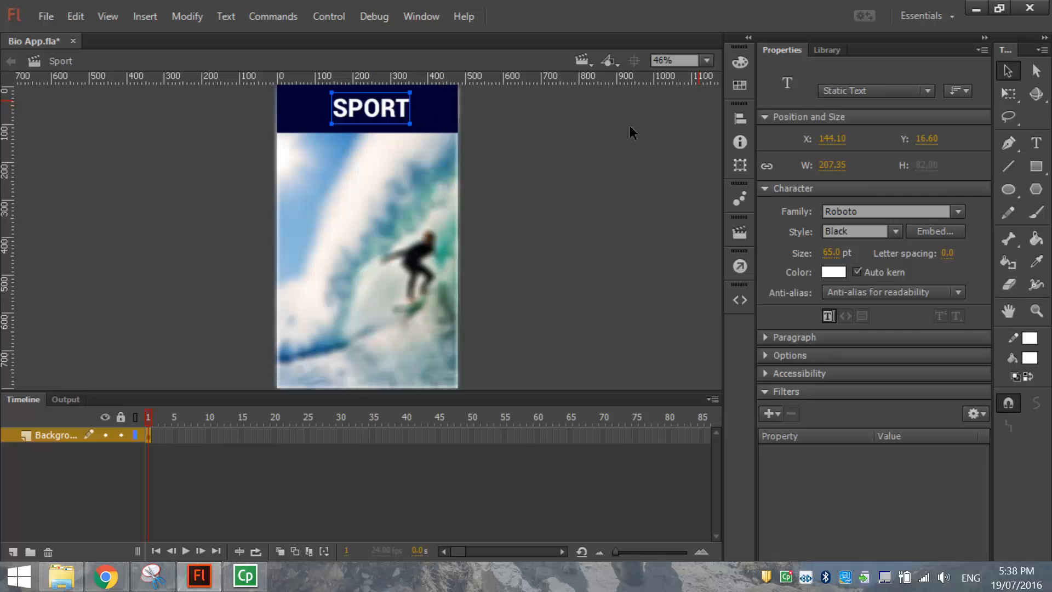
Align the SPORT title to the stage's horizontal centre and lock the Background layer.
click(739, 117)
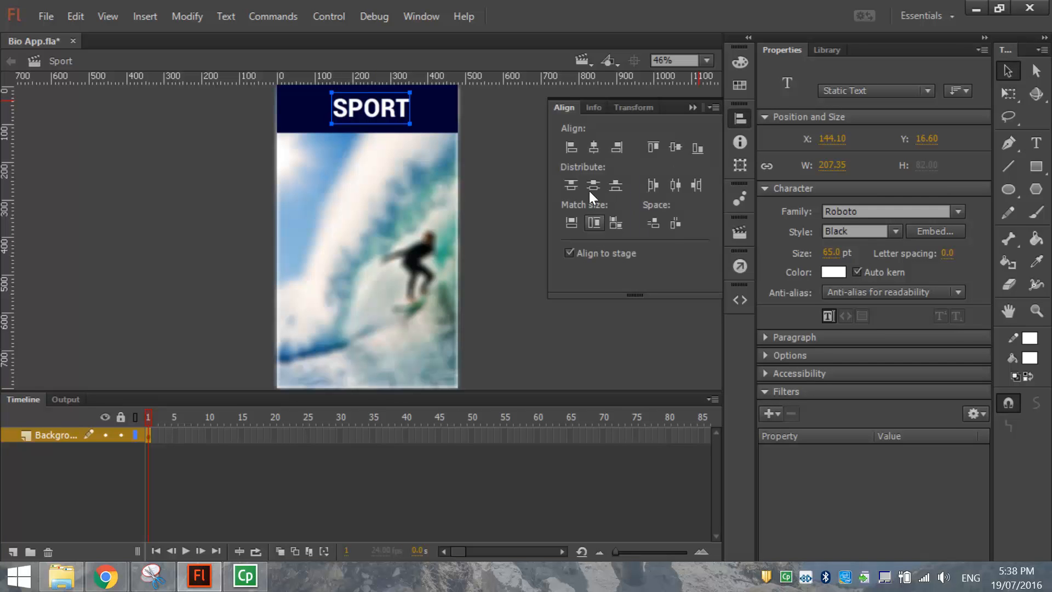
click(593, 146)
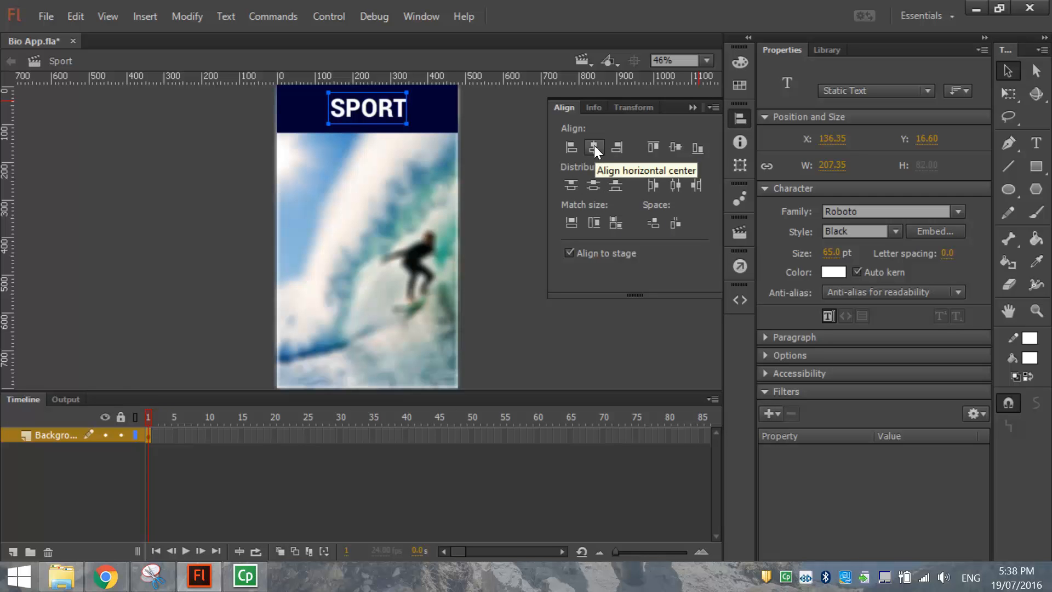
click(738, 116)
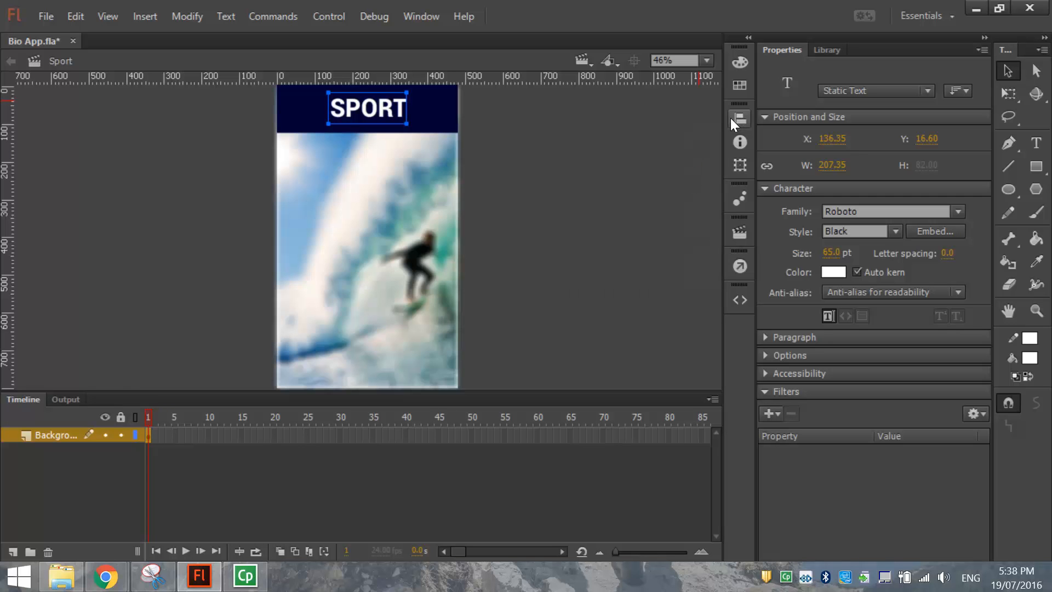
click(120, 434)
Add a new layer named White Box above Background.
click(13, 552)
double_click(54, 435)
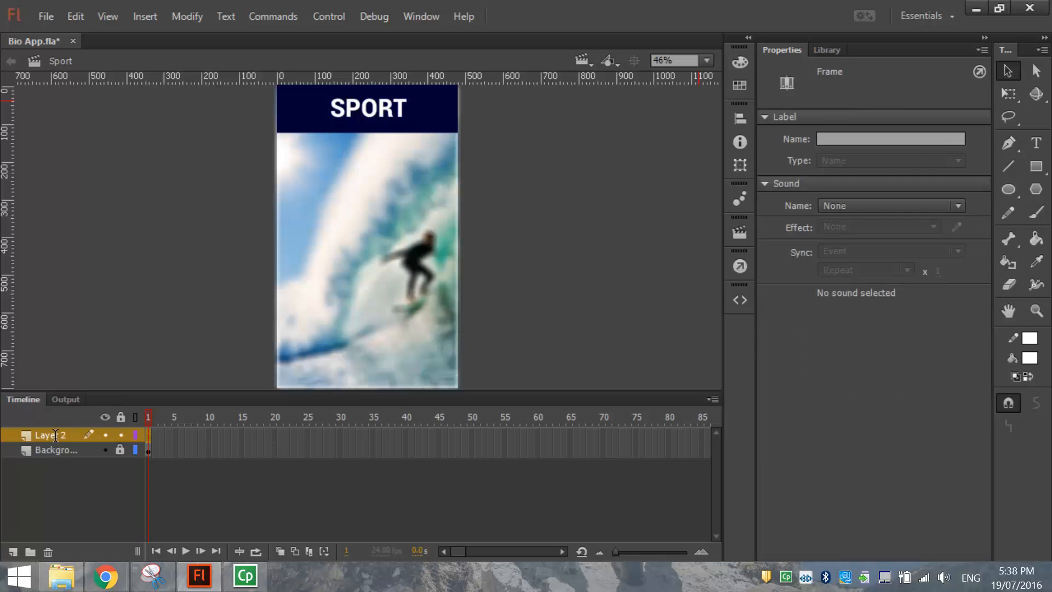
text(wHITE b)
text(White Box)
key(Return)
Copy the white box from the Work scene's White Box layer.
click(606, 256)
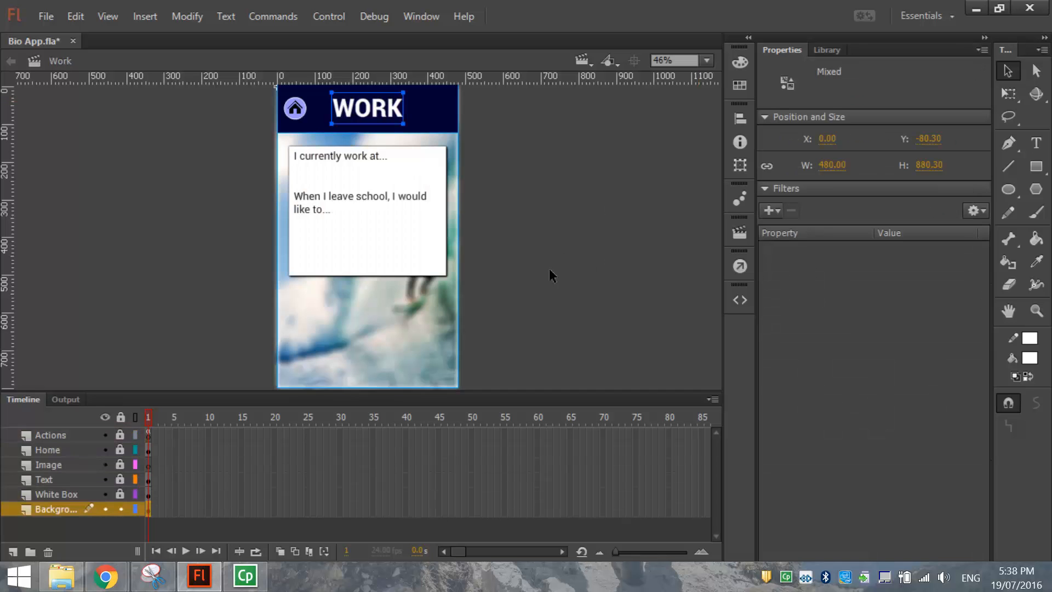
click(121, 508)
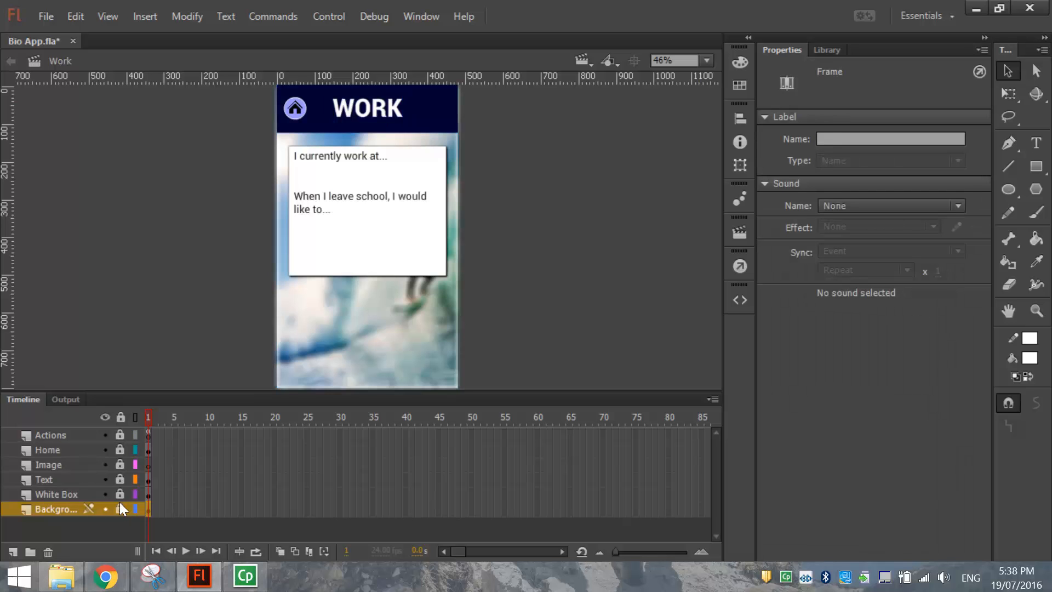
click(119, 493)
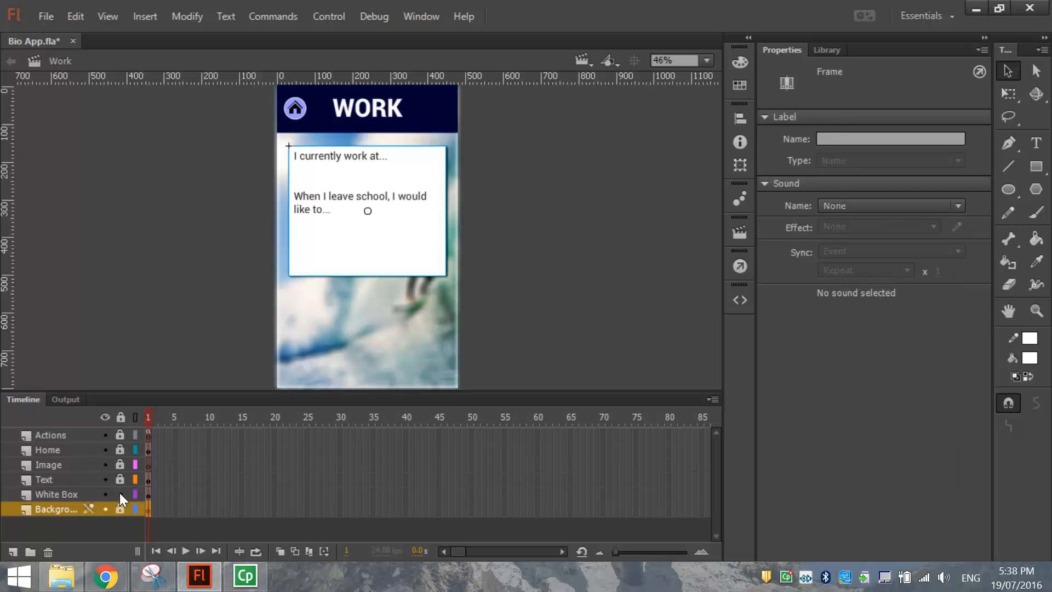
click(80, 492)
click(75, 14)
click(98, 90)
Paste the white box in place on Sport's White Box layer, lock it, and add a new layer.
click(566, 183)
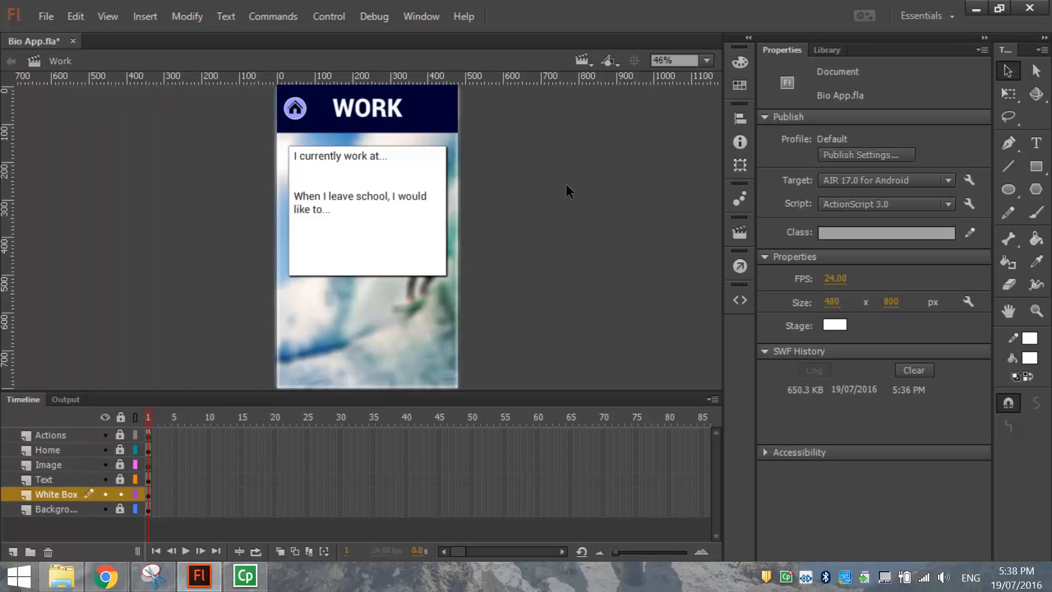
key(Page_Down)
click(80, 13)
click(122, 129)
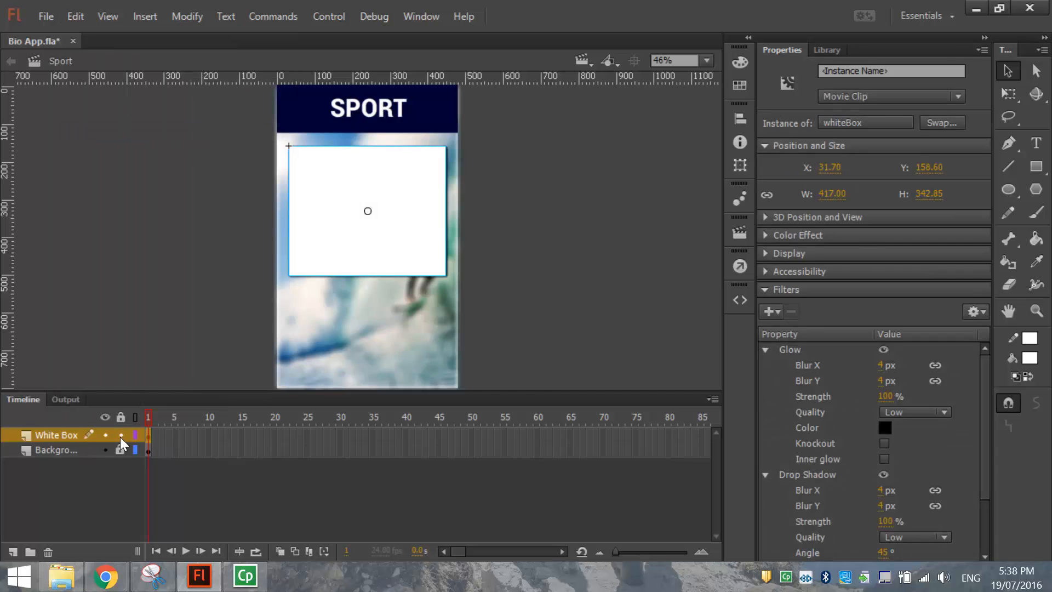
click(120, 435)
click(12, 551)
Name the new layer Text and paste the Work scene's prompt text block in place onto it.
double_click(51, 435)
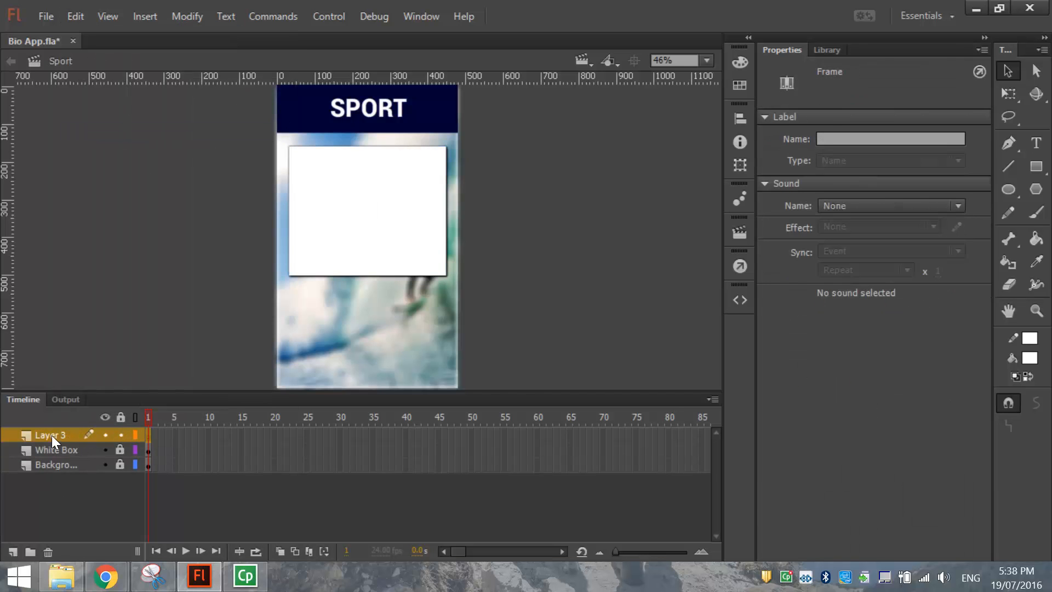
text(Text)
key(Page_Up)
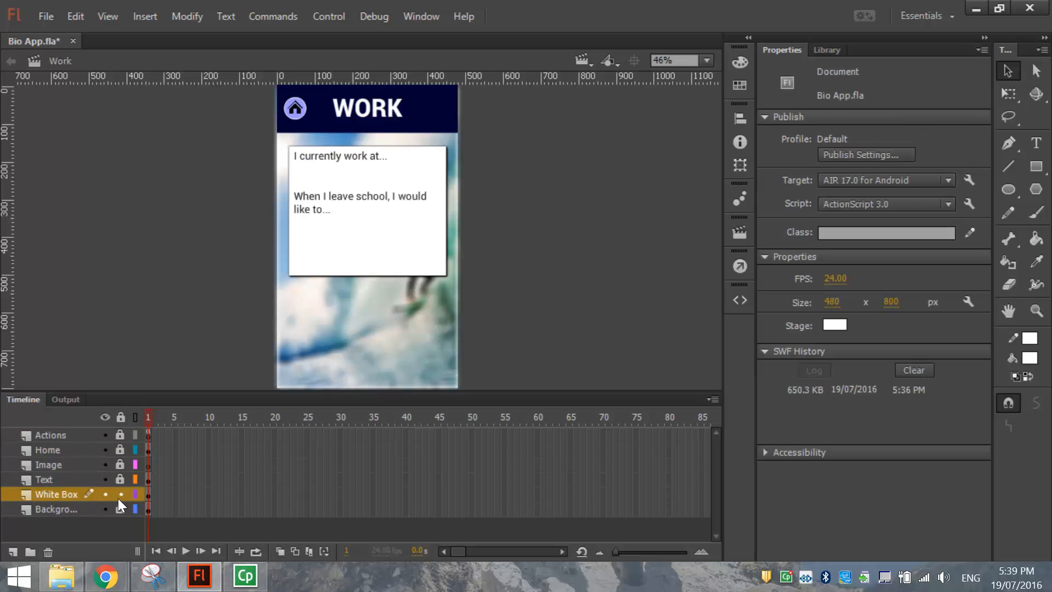
click(66, 480)
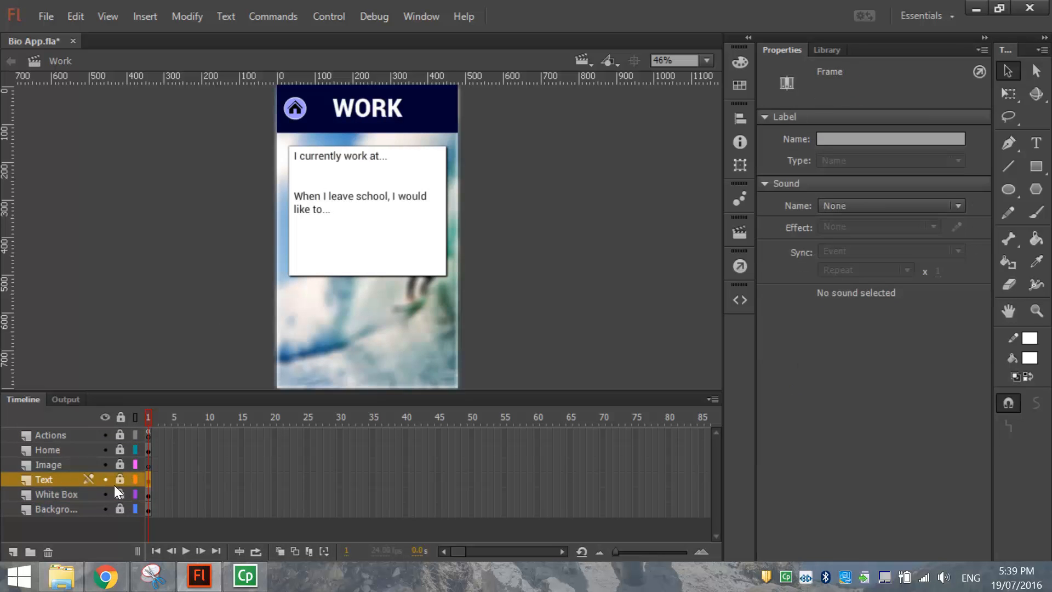
click(59, 477)
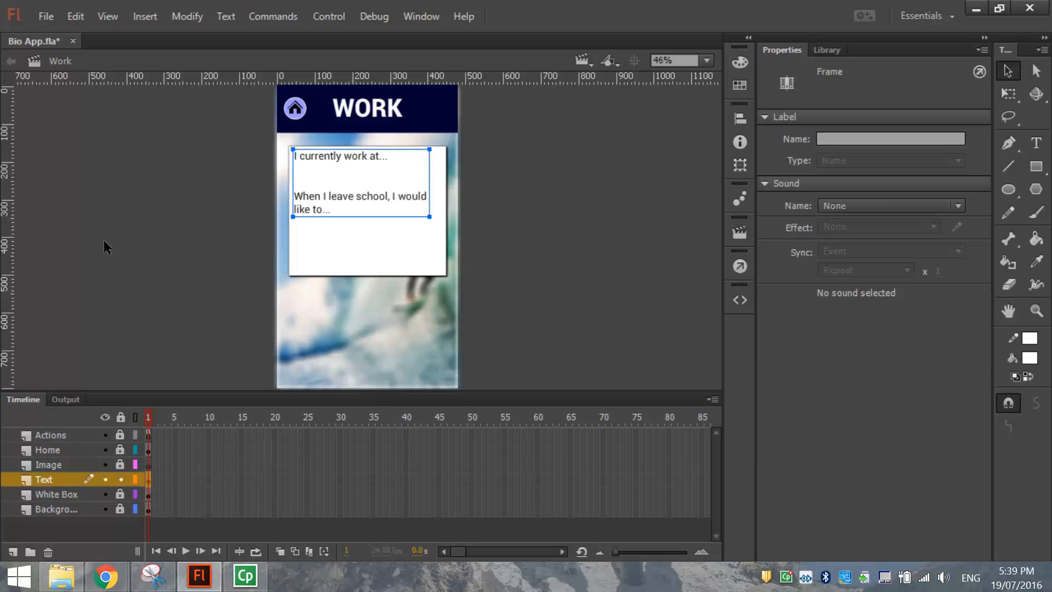
click(75, 15)
click(107, 96)
key(Page_Down)
click(75, 15)
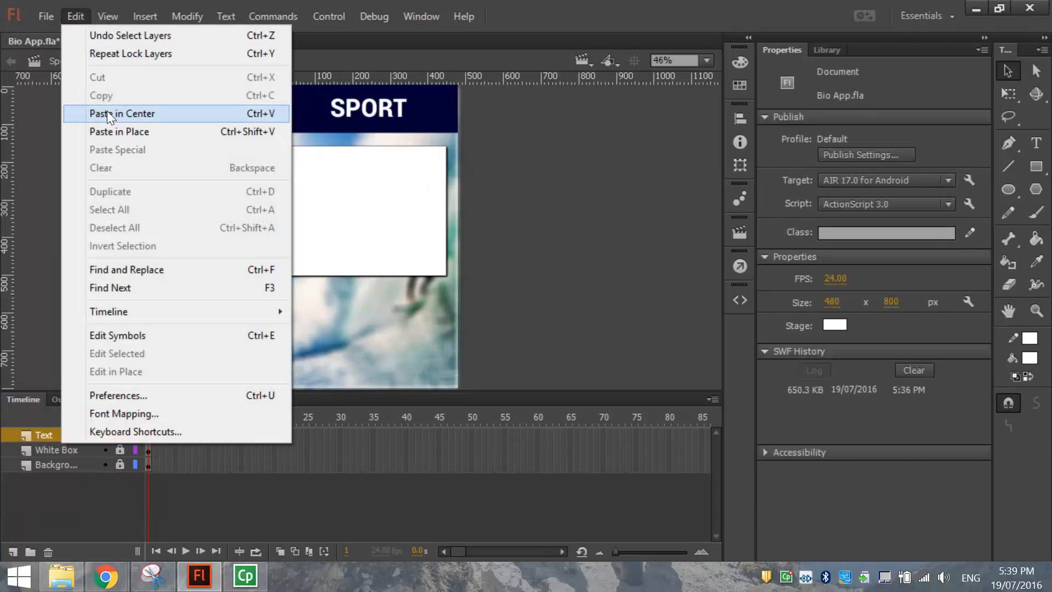
click(119, 132)
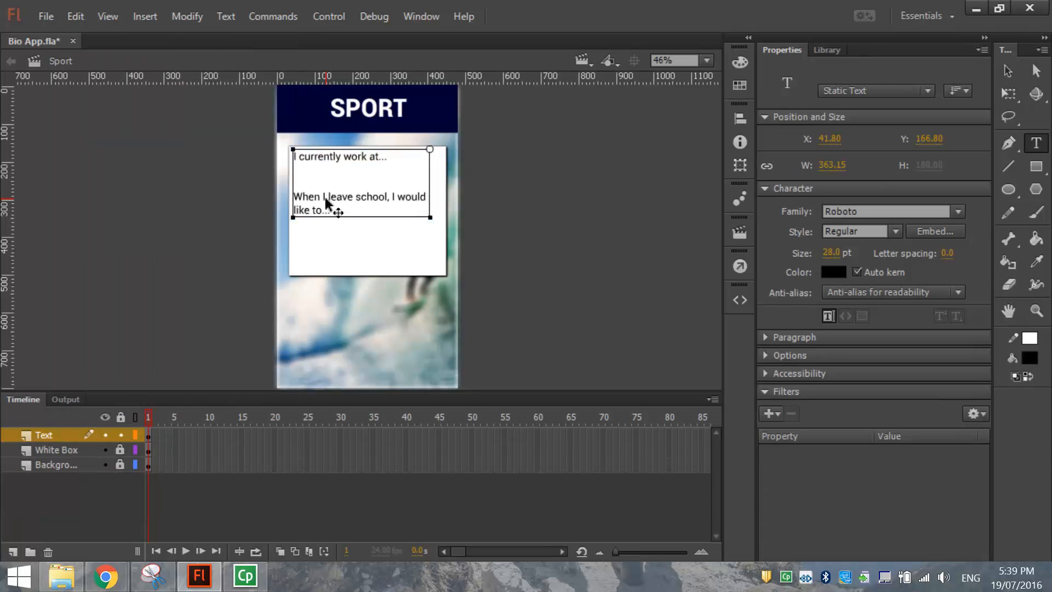
Replace the prompts with 'Sports I like to play are...', 'My favourite sporting team is...', 'My favourite sport's star is.'.
key(ctrl+a)
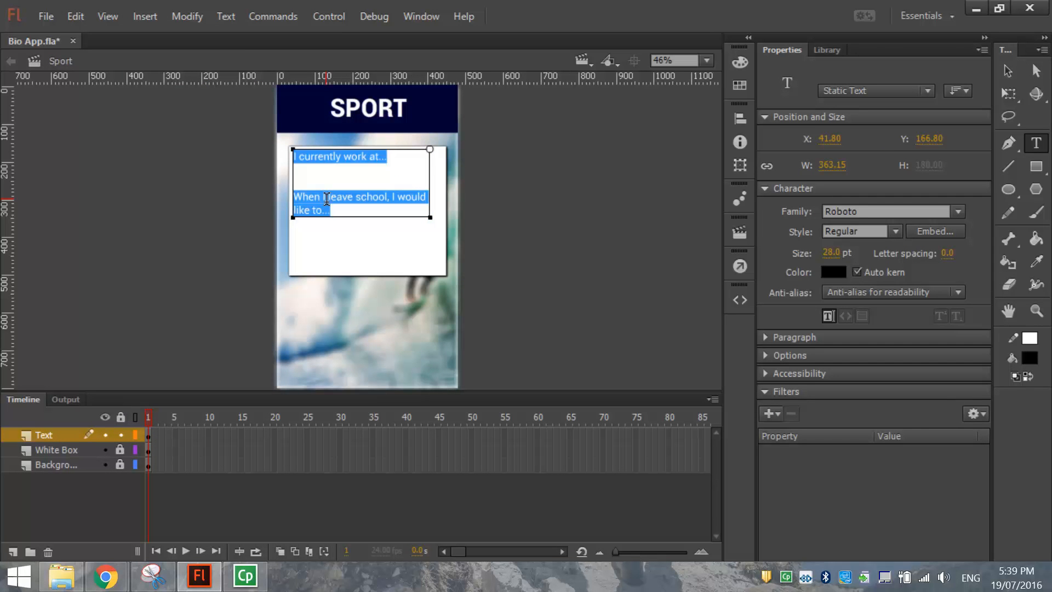
key(BackSpace)
text(Sp)
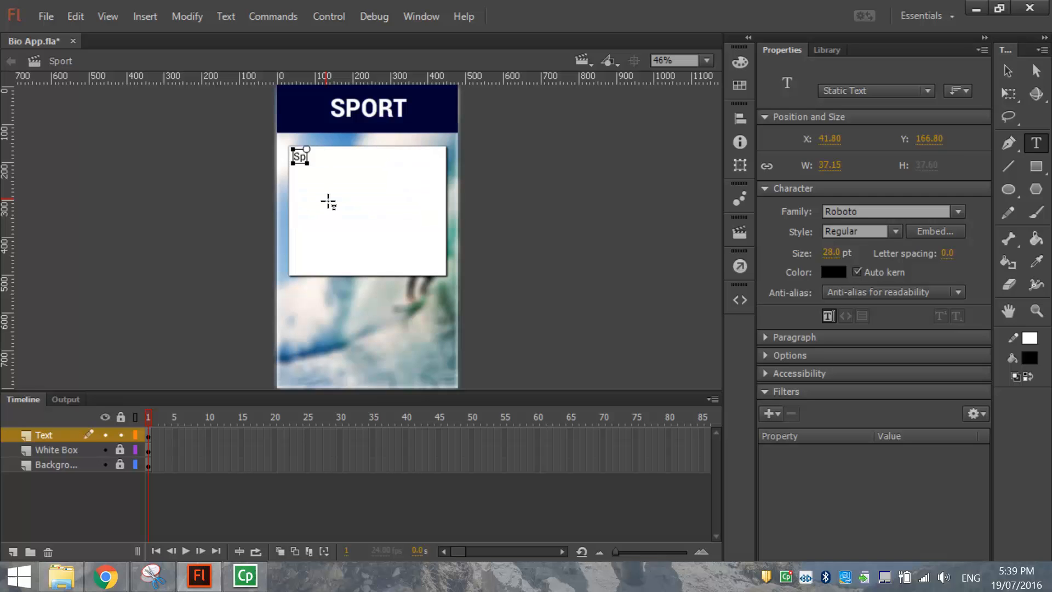
text(orts I like to p)
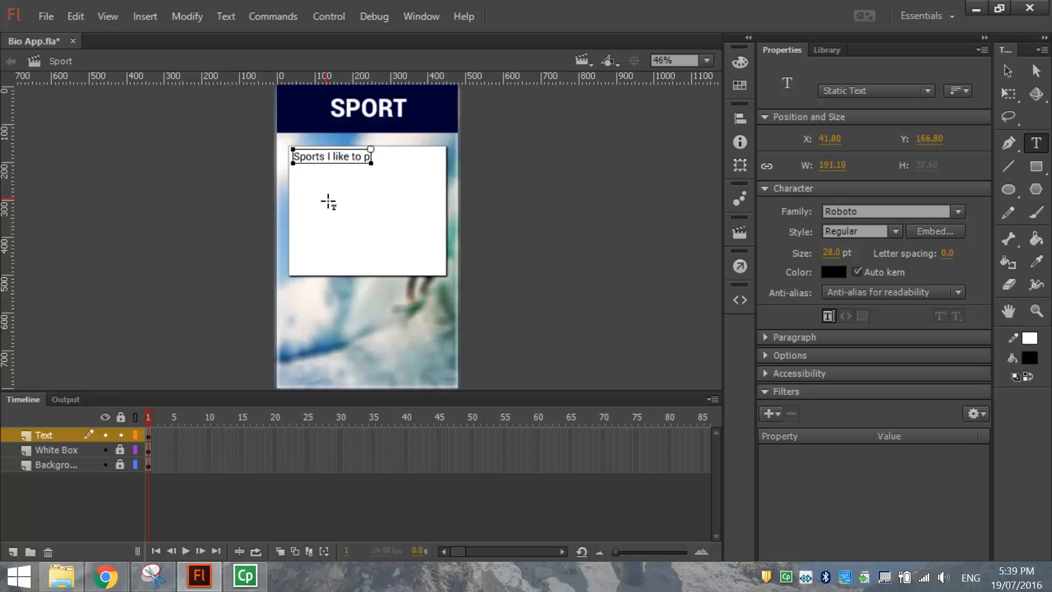
text(lay are...)
key(Return)
key(Return)
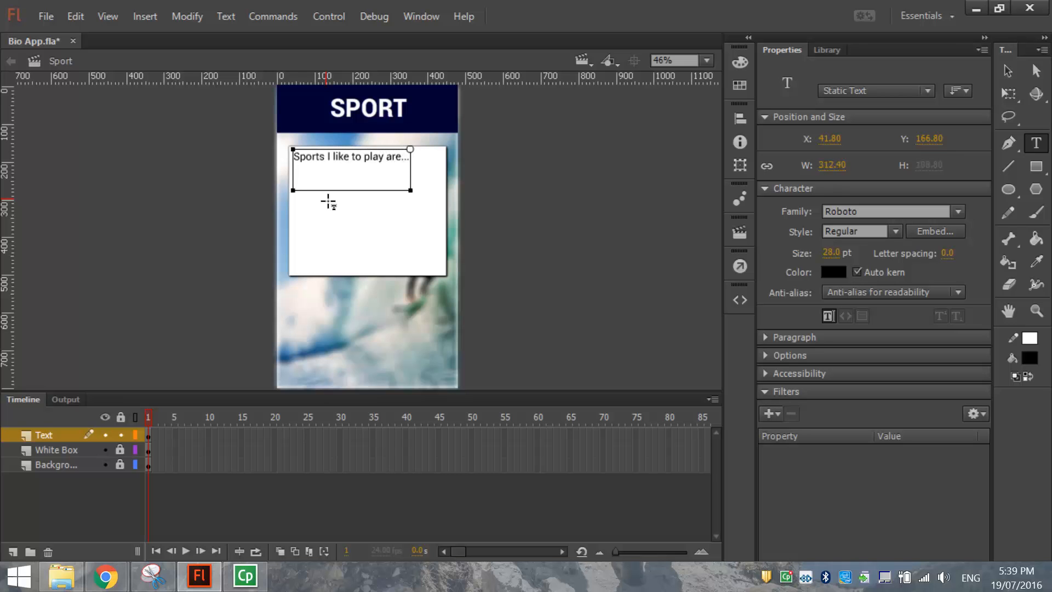
text(My favourite sporting team)
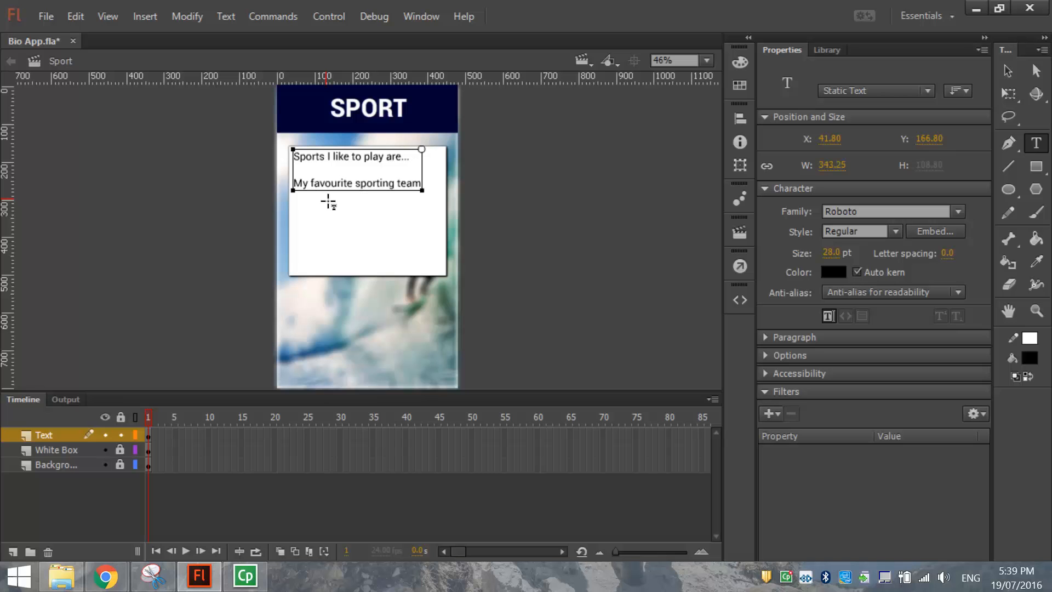
text( is...)
key(Return)
key(Return)
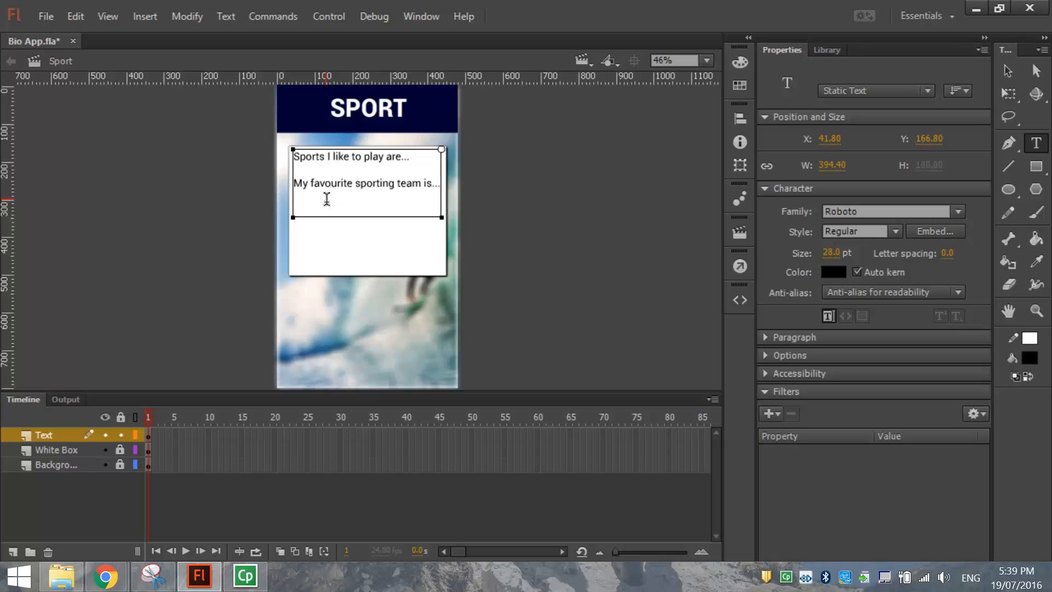
text(My favourite sport)
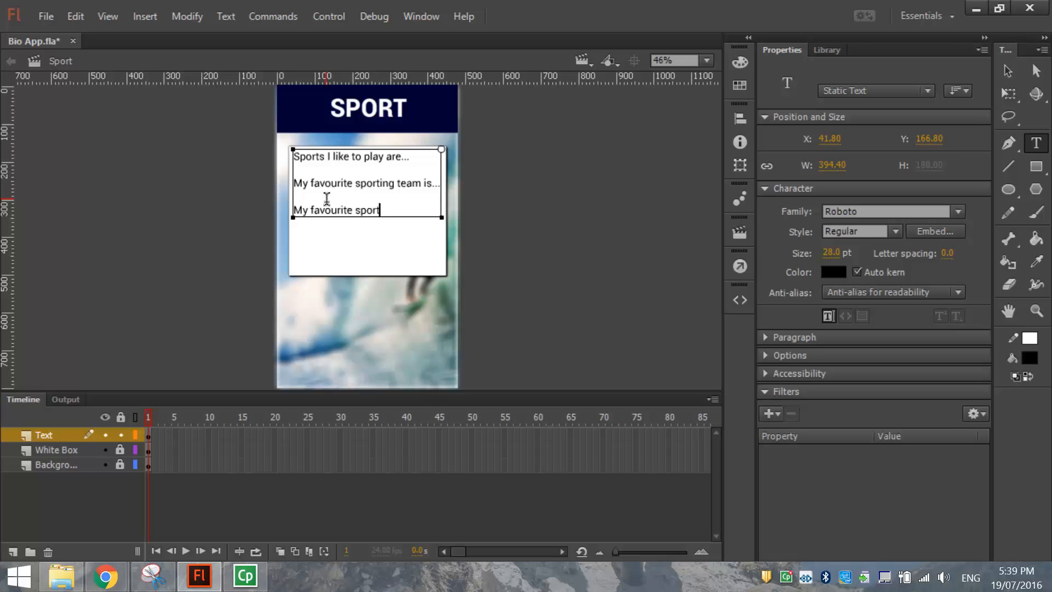
text('s star is...)
click(1007, 70)
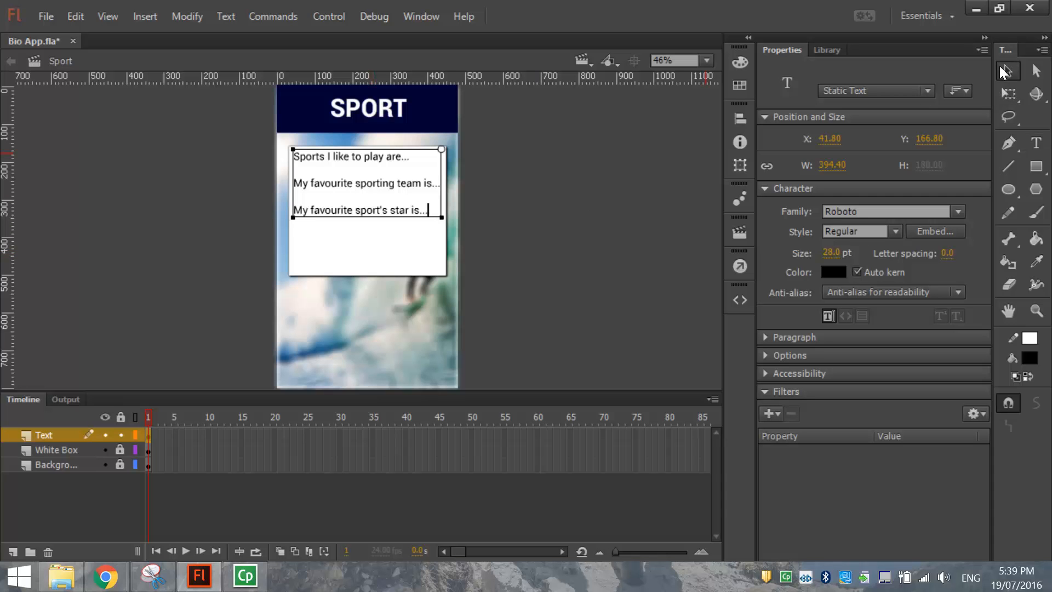
Lock the Text layer and add a new layer above it.
click(121, 434)
click(13, 551)
double_click(44, 434)
Name the layer Image and add another layer named Home above it.
text(Image)
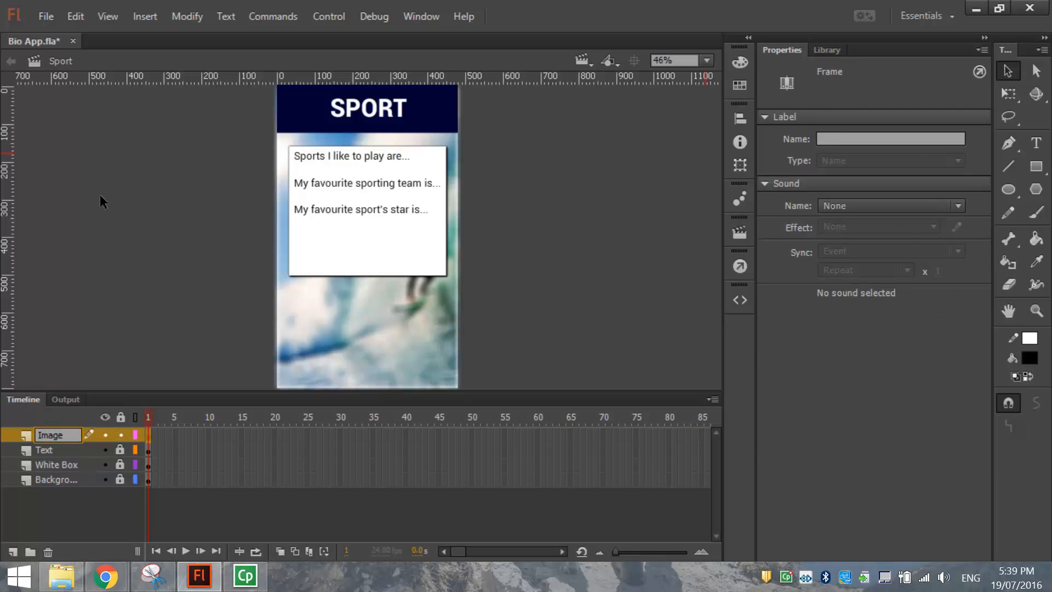
click(366, 320)
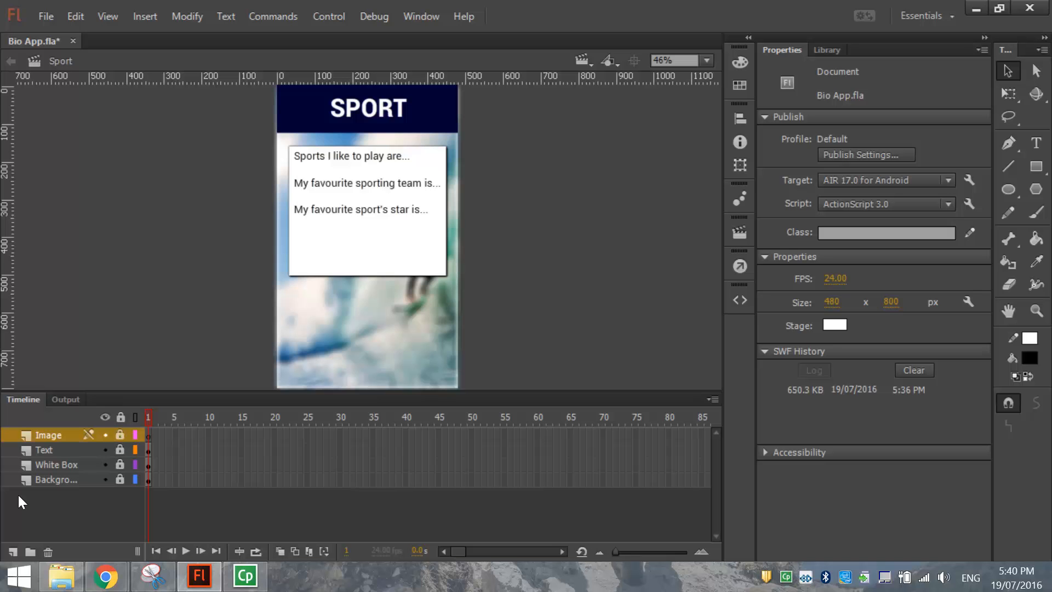
click(13, 551)
double_click(48, 436)
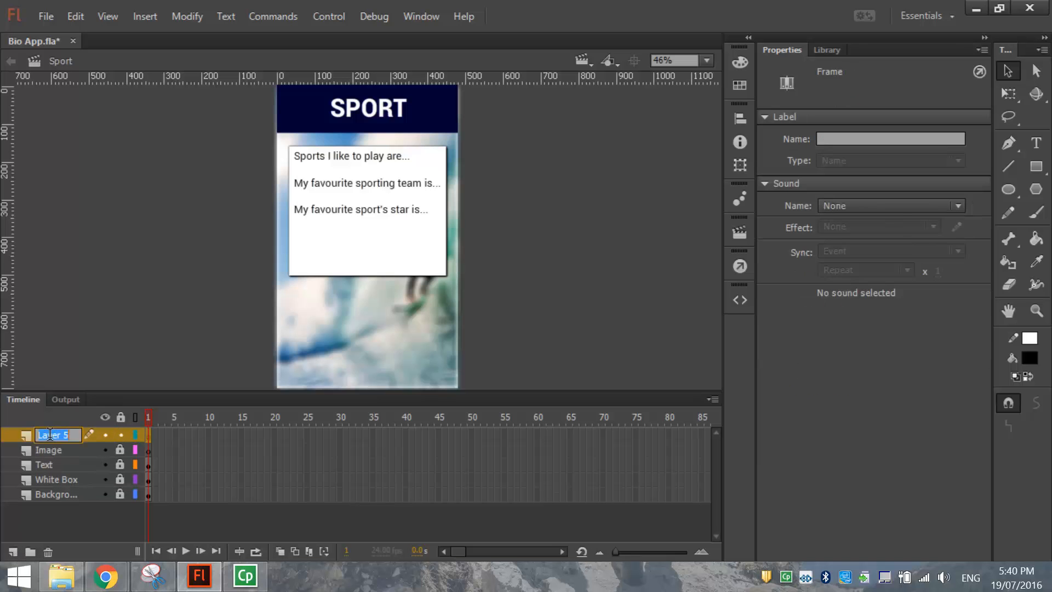
text(Home)
key(Return)
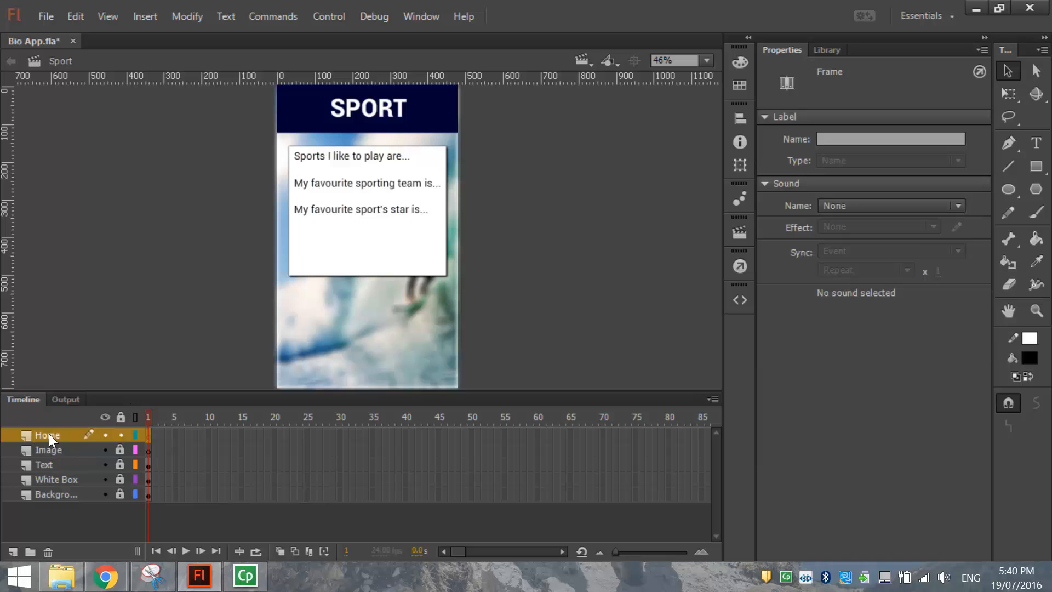
In the Work scene, lock Text, unlock Home and copy the home button.
key(shift+Page_Down)
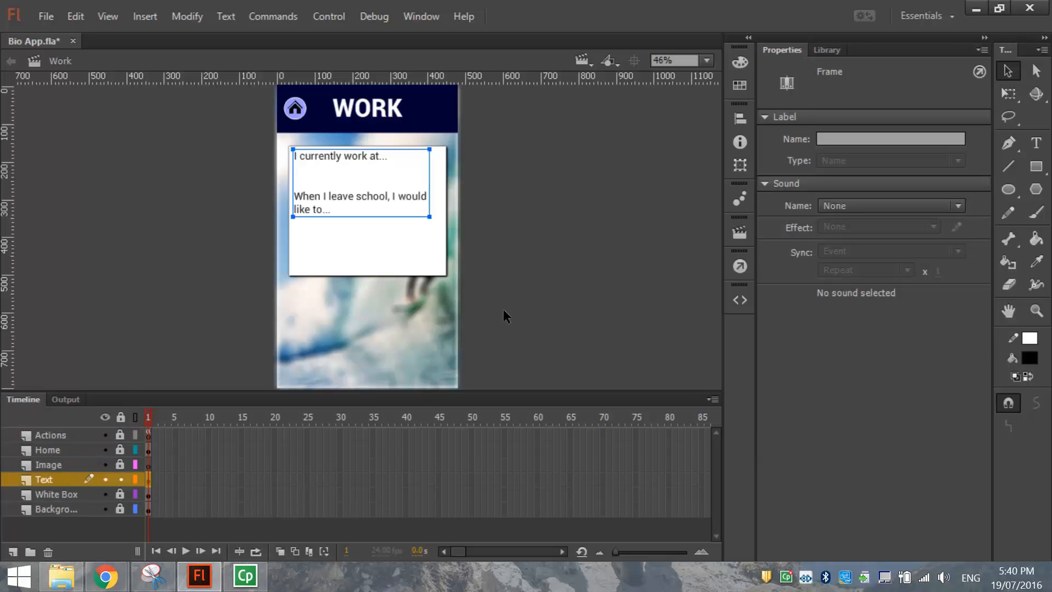
click(120, 480)
click(82, 448)
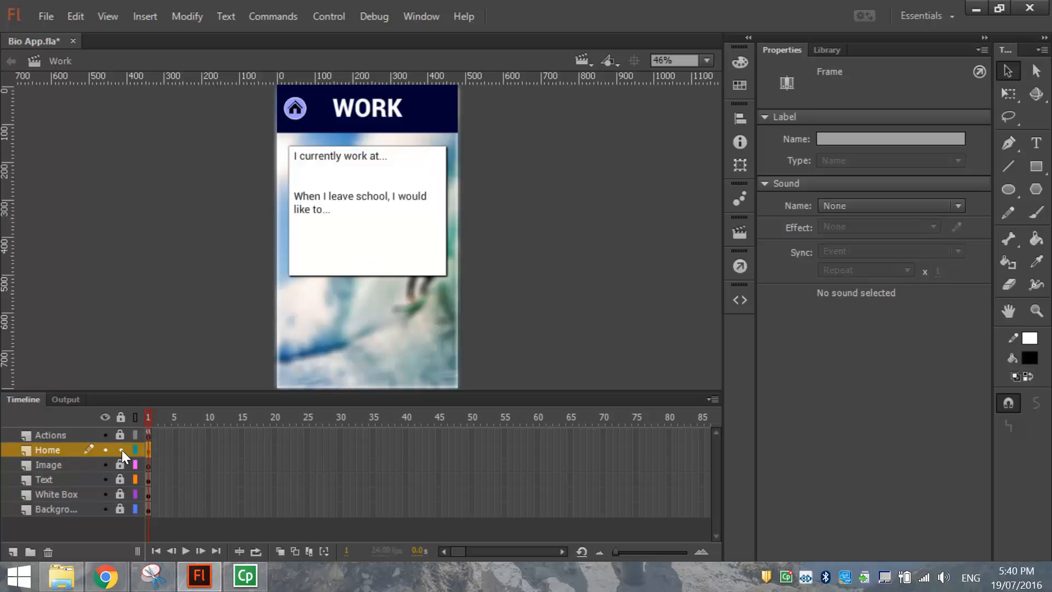
click(250, 160)
click(296, 109)
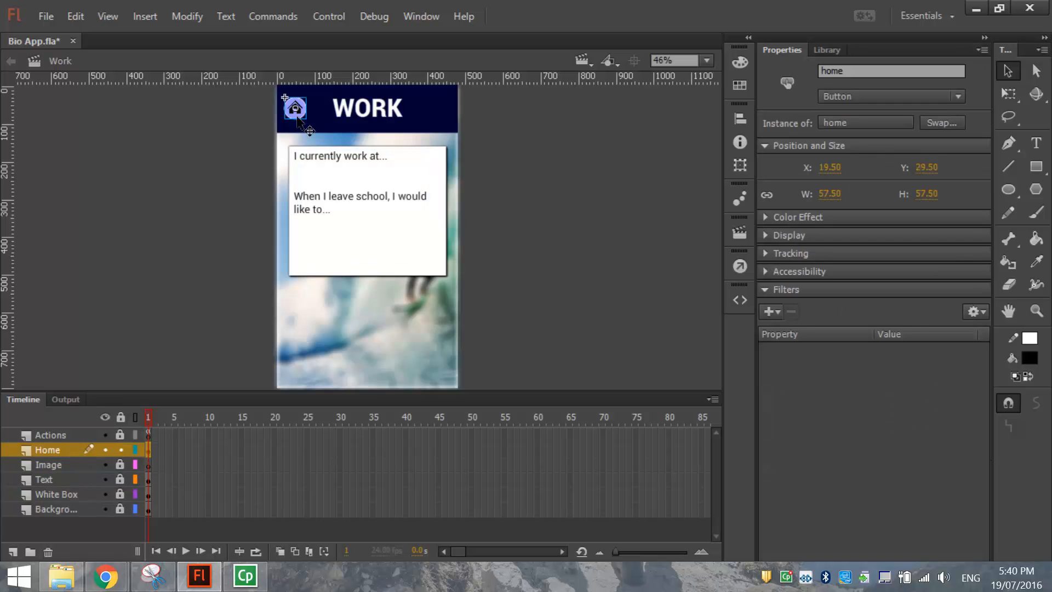
click(75, 17)
click(98, 98)
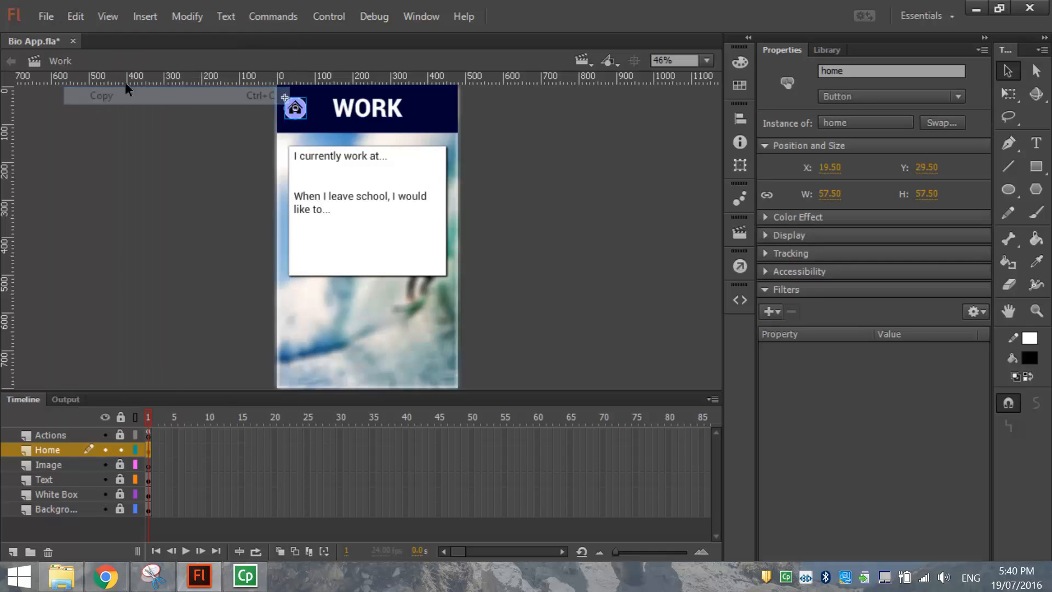
Paste the home button in place on Sport's Home layer and add a new layer.
key(shift+Page_Down)
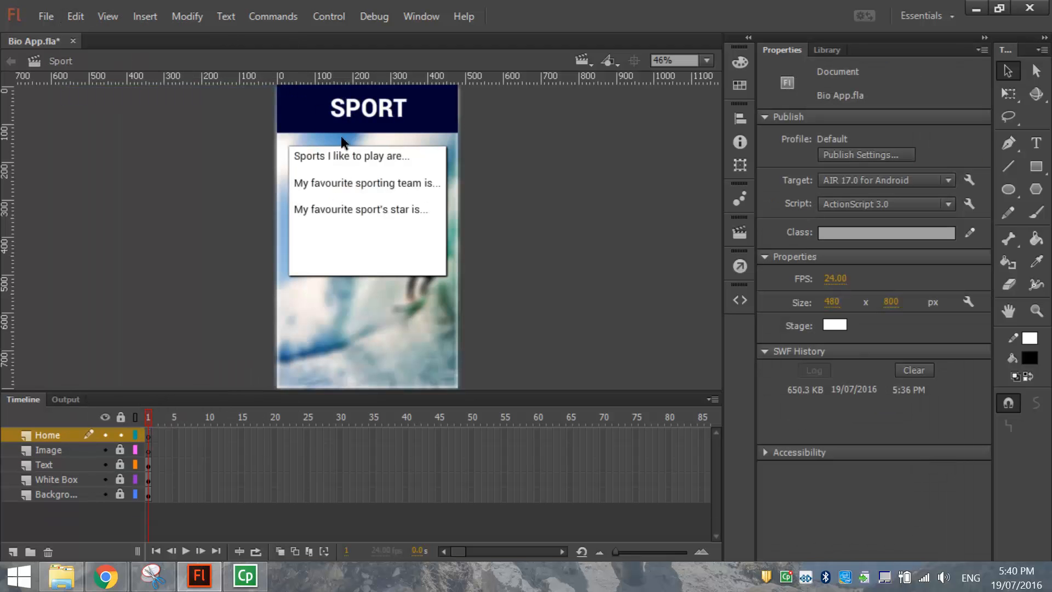
click(71, 14)
click(118, 129)
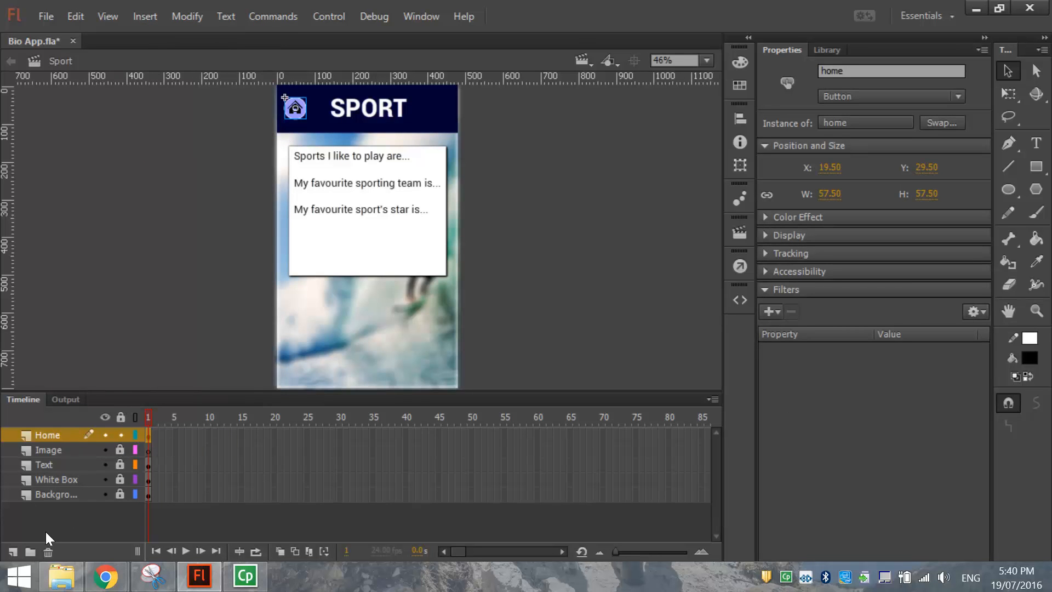
click(13, 551)
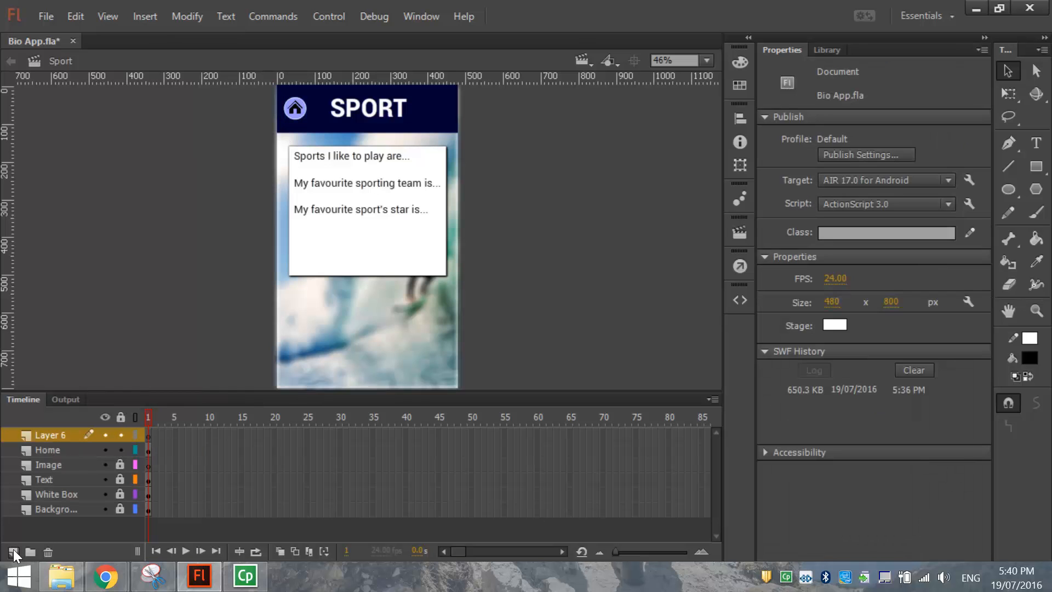
Rename the Sport scene's Layer 6 to Actions.
double_click(51, 433)
text(Actions)
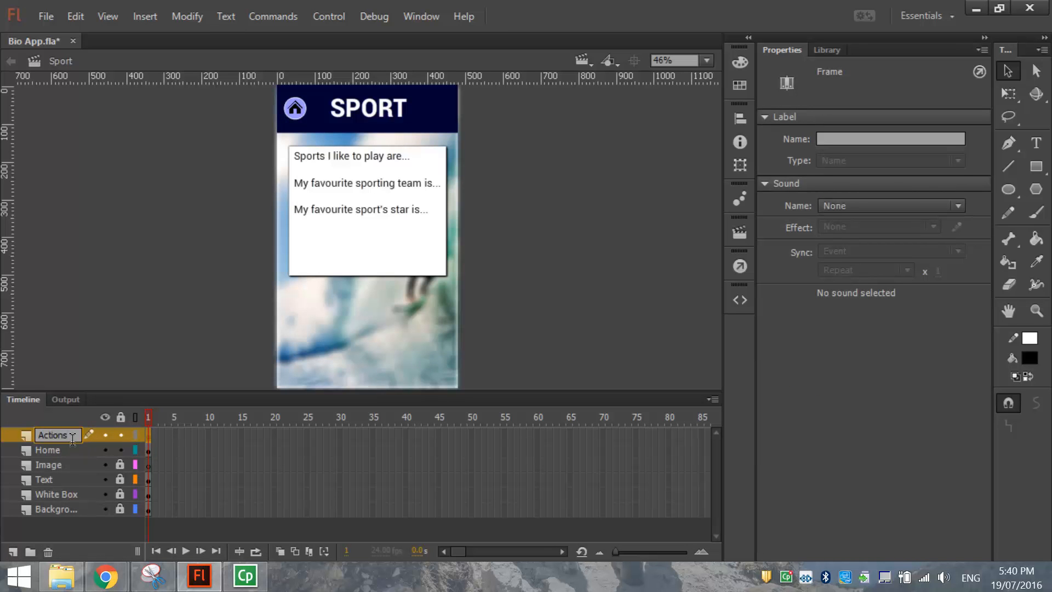
click(138, 359)
Add stop(); to frame 1 of the Actions layer.
click(149, 435)
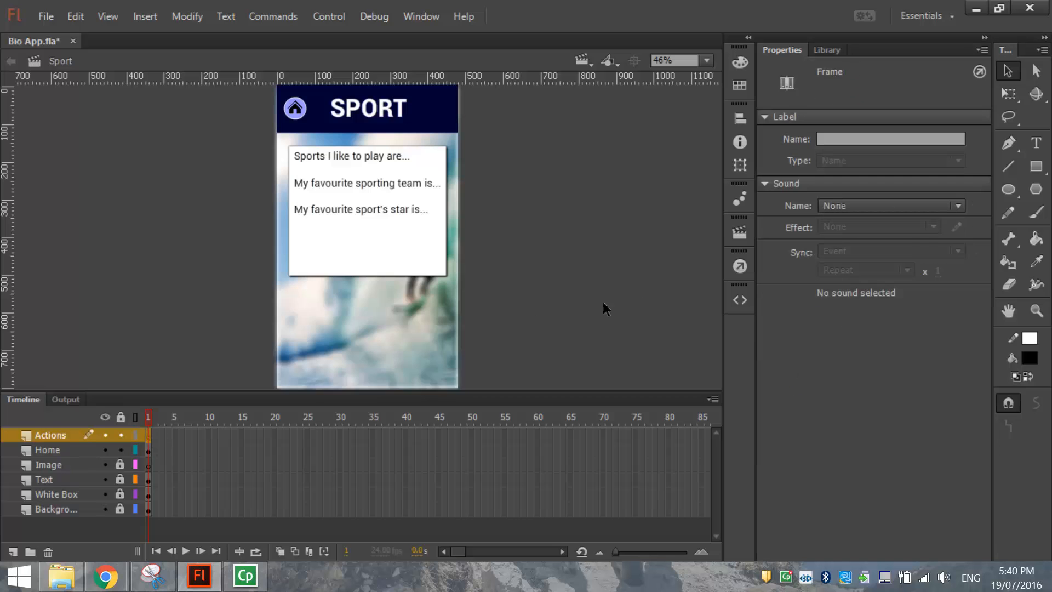
click(739, 266)
text(stop();)
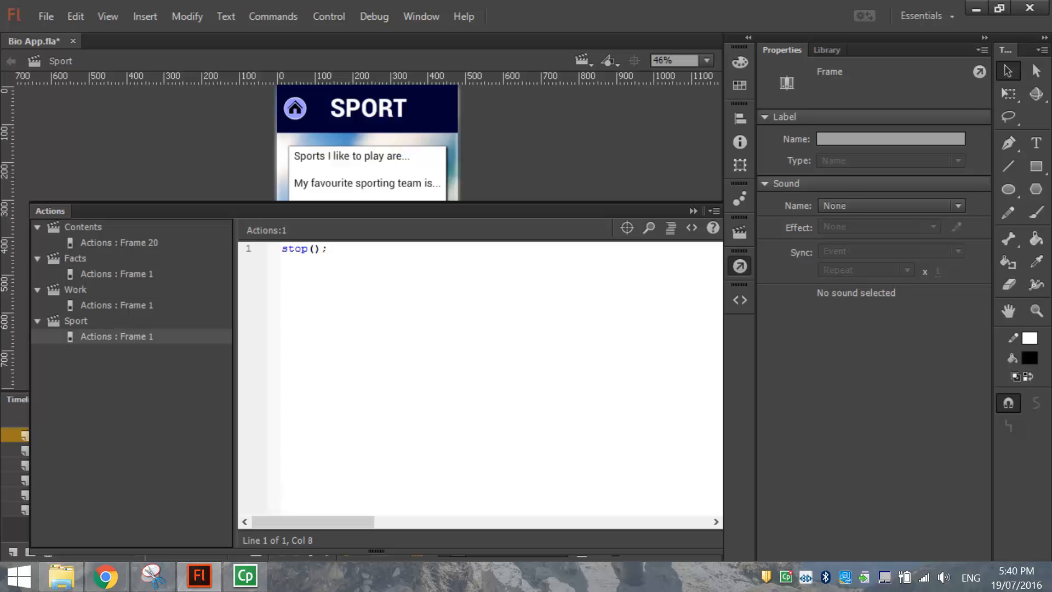
key(Return)
key(Return)
click(738, 266)
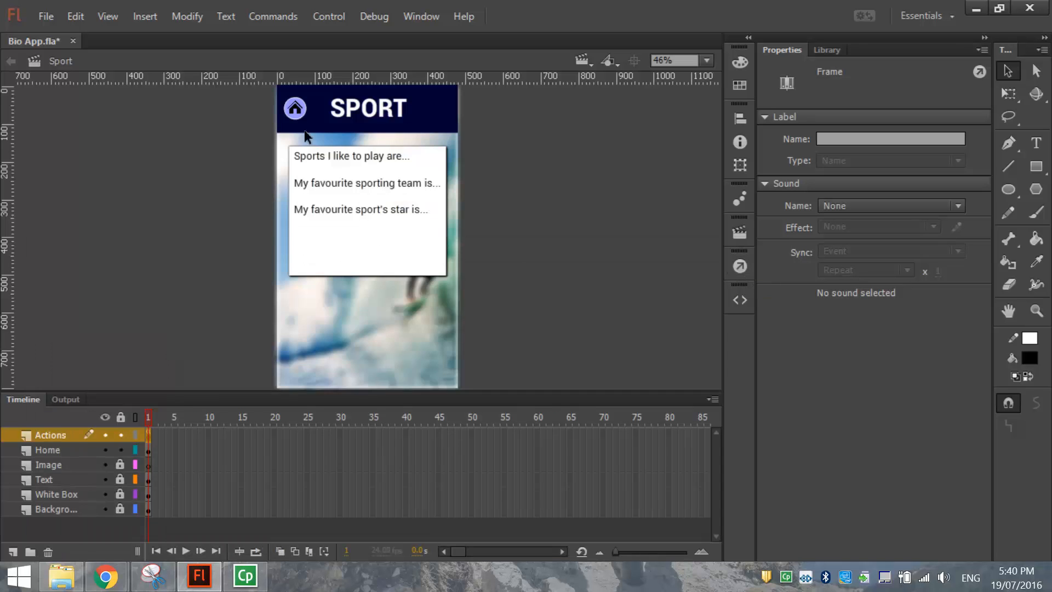
click(296, 109)
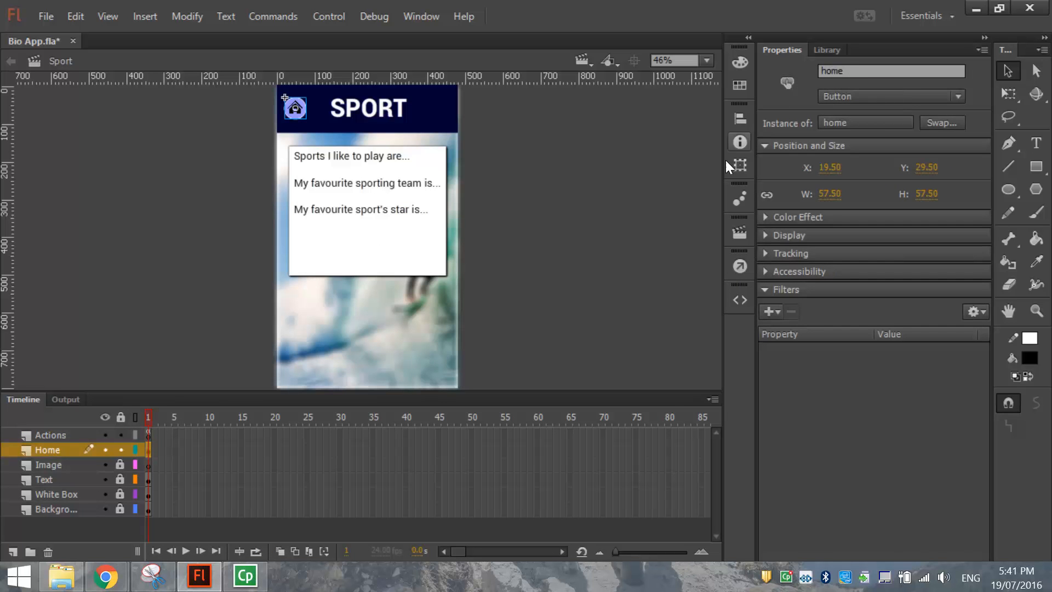
Apply the Click to Go to Scene and Play snippet to the home button, commenting it 'Home Button code'.
click(739, 301)
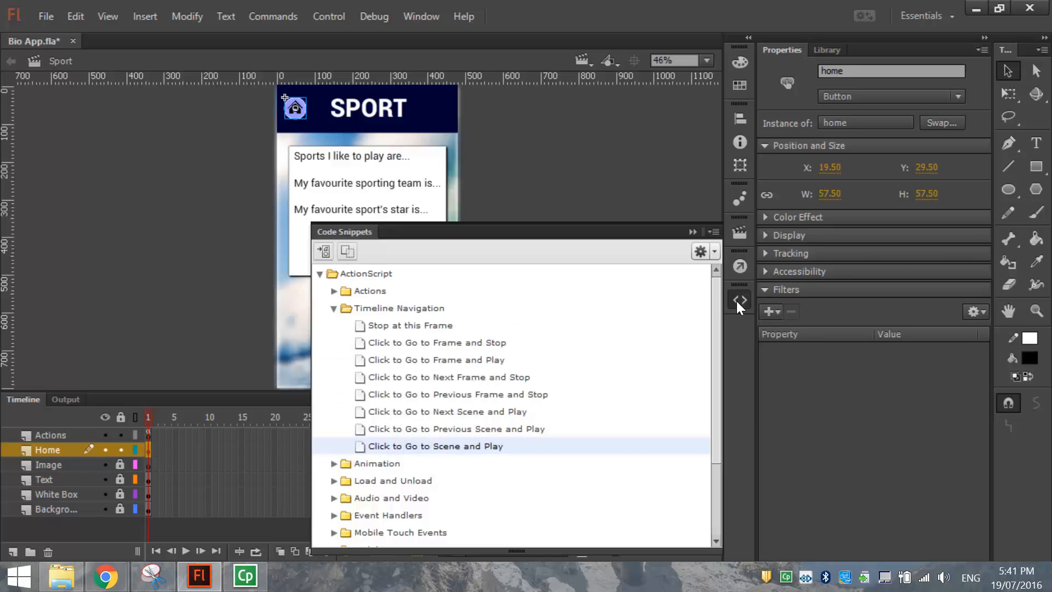
double_click(453, 445)
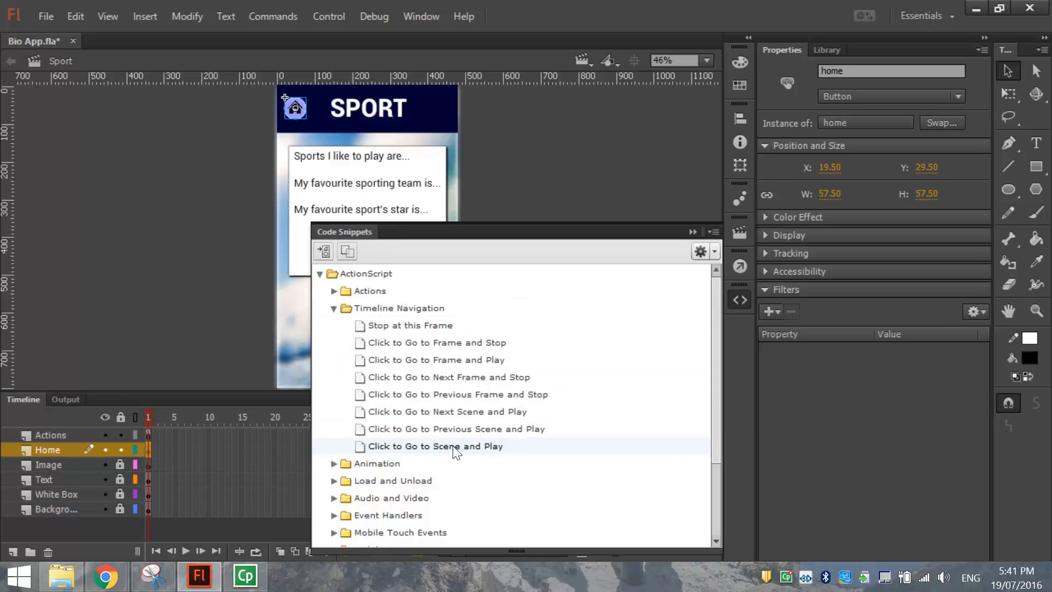
click(292, 353)
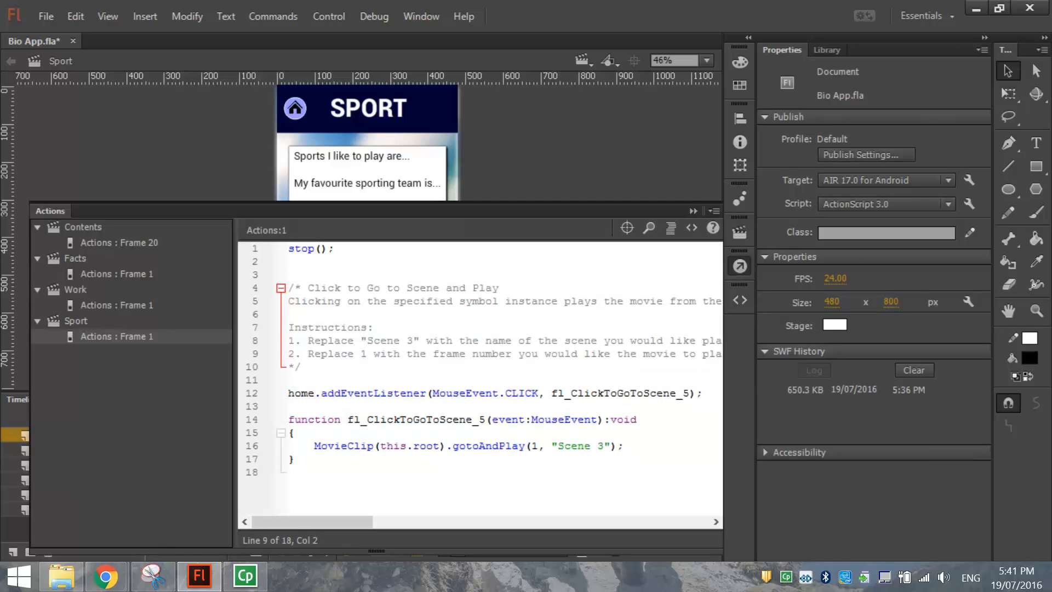
drag(289, 367, 313, 288)
key(BackSpace)
text(Con)
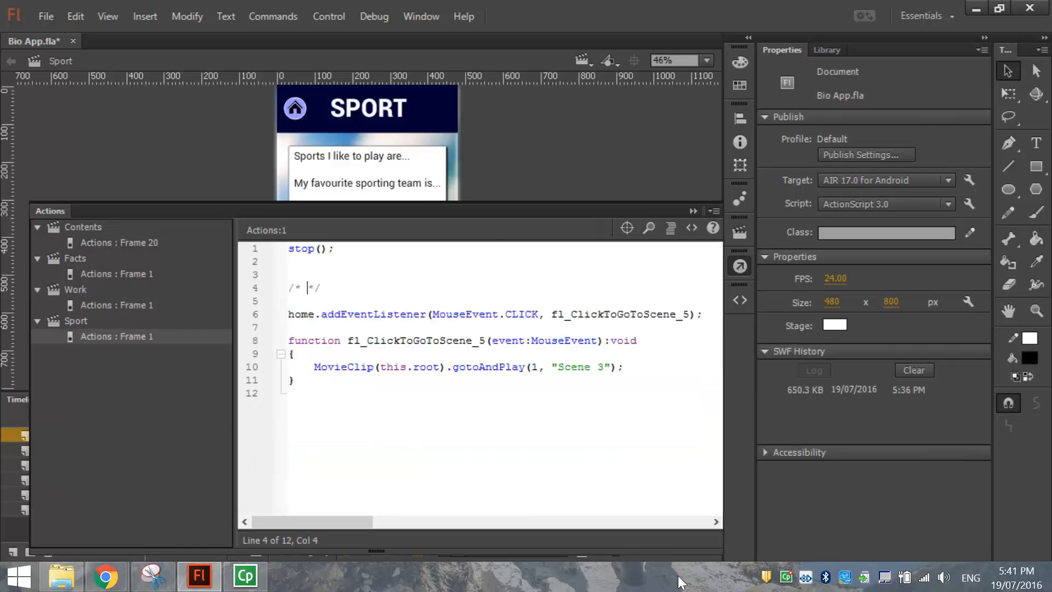
text(tents)
key(ctrl+shift+Left)
key(BackSpace)
text(Home Button code)
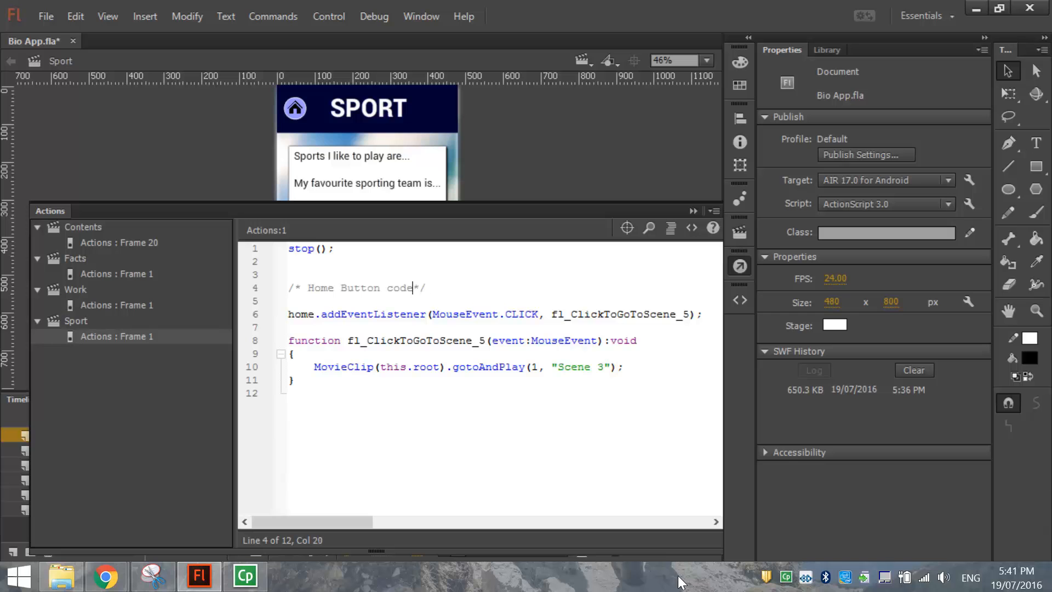
Change the snippet's target scene from 'Scene 3' to 'Contents' and review the listener code.
drag(557, 366, 604, 366)
text(Contents)
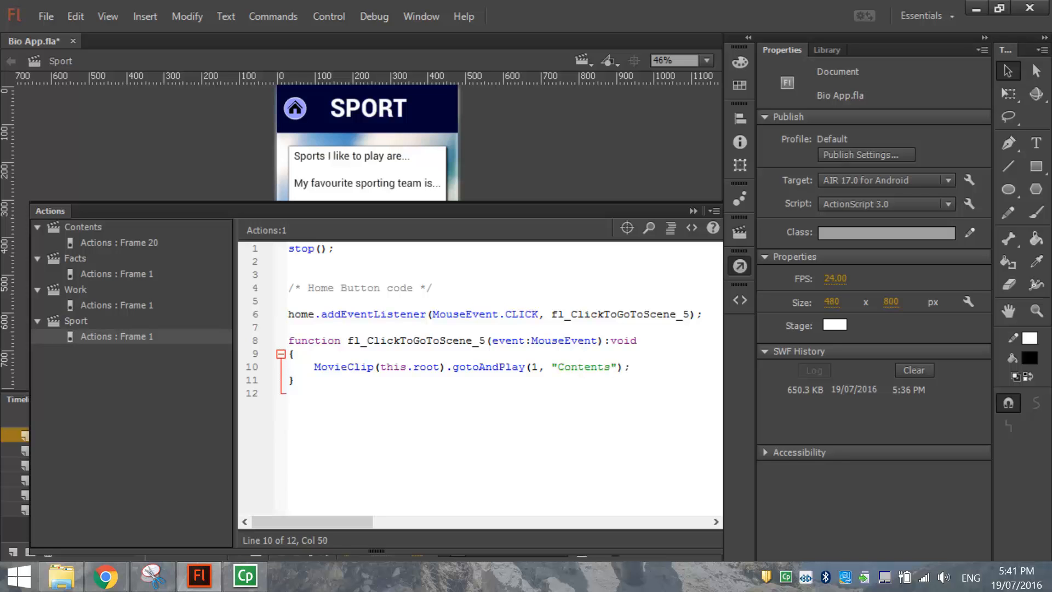
double_click(292, 314)
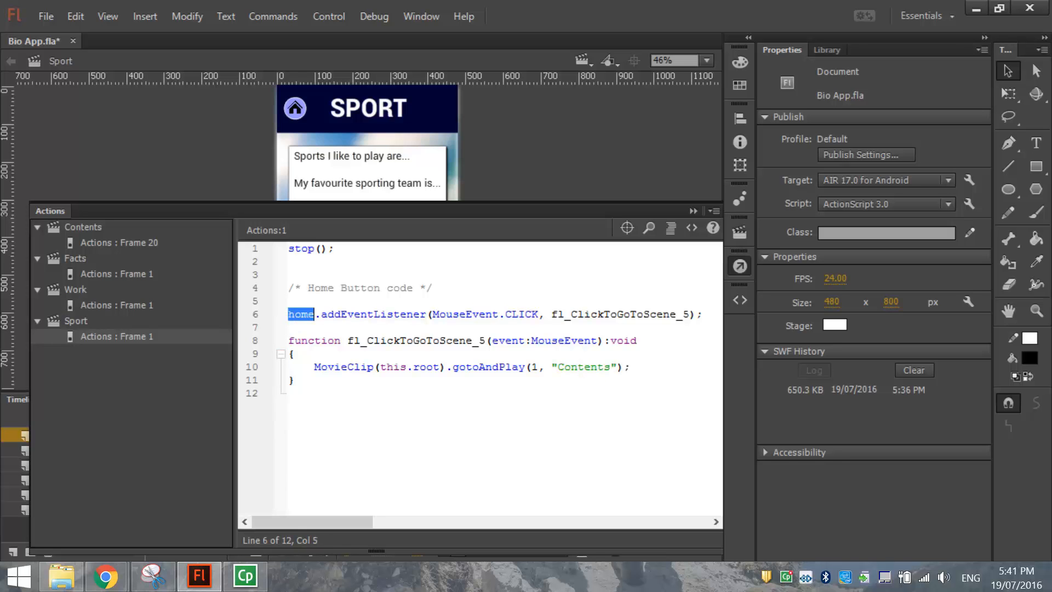
drag(432, 314, 538, 314)
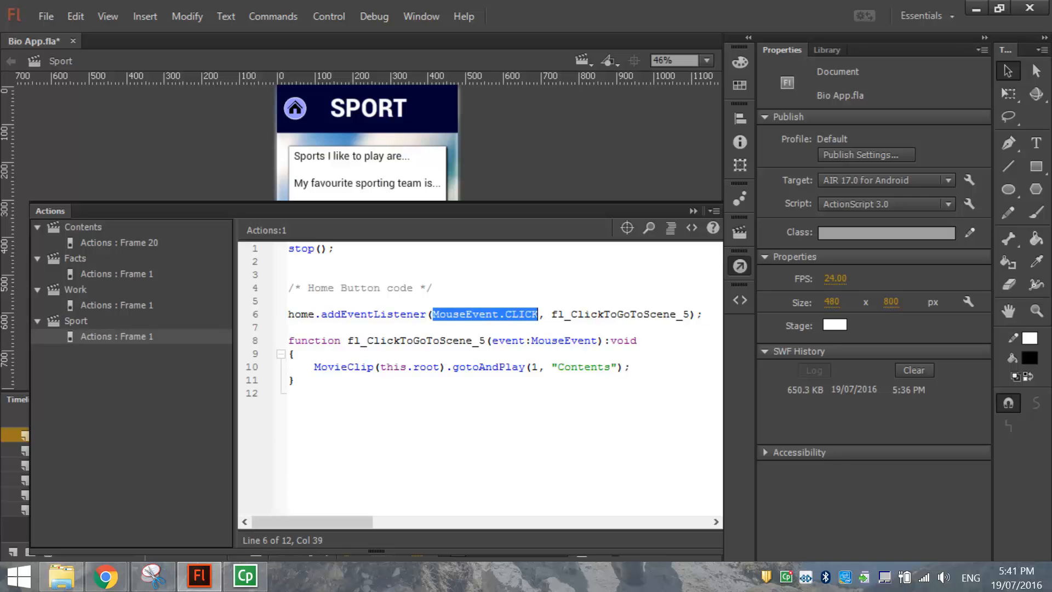
drag(558, 367, 609, 367)
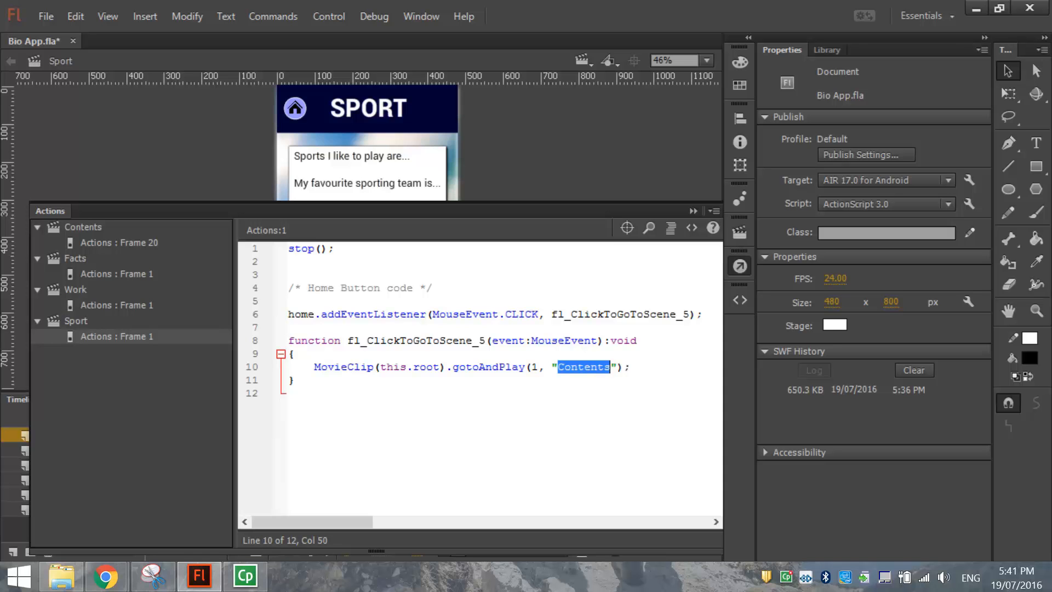
click(734, 268)
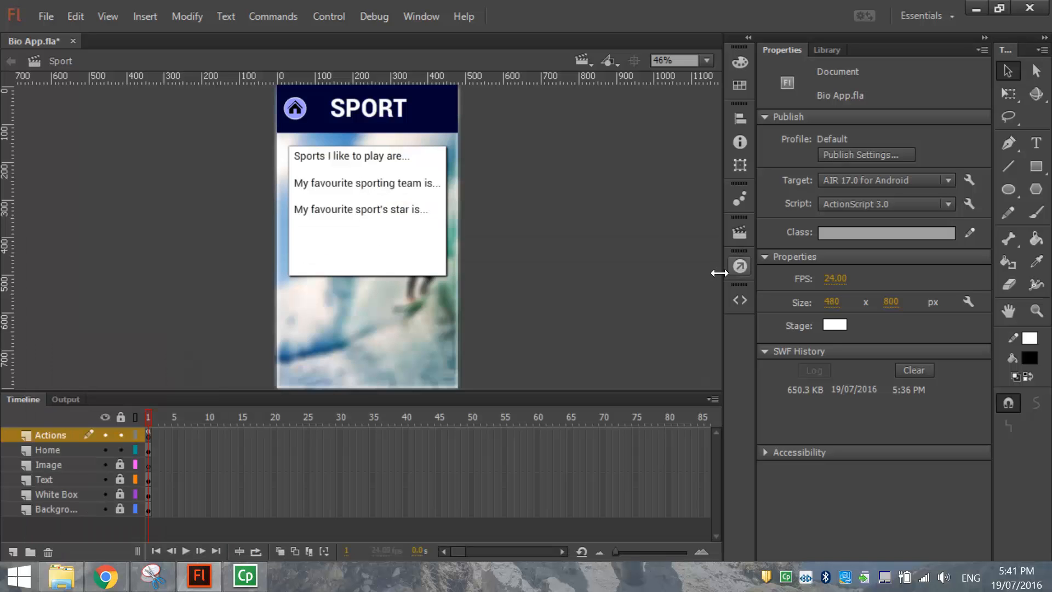
Save the file and add a sixth scene named Travel.
click(46, 15)
click(77, 173)
click(739, 231)
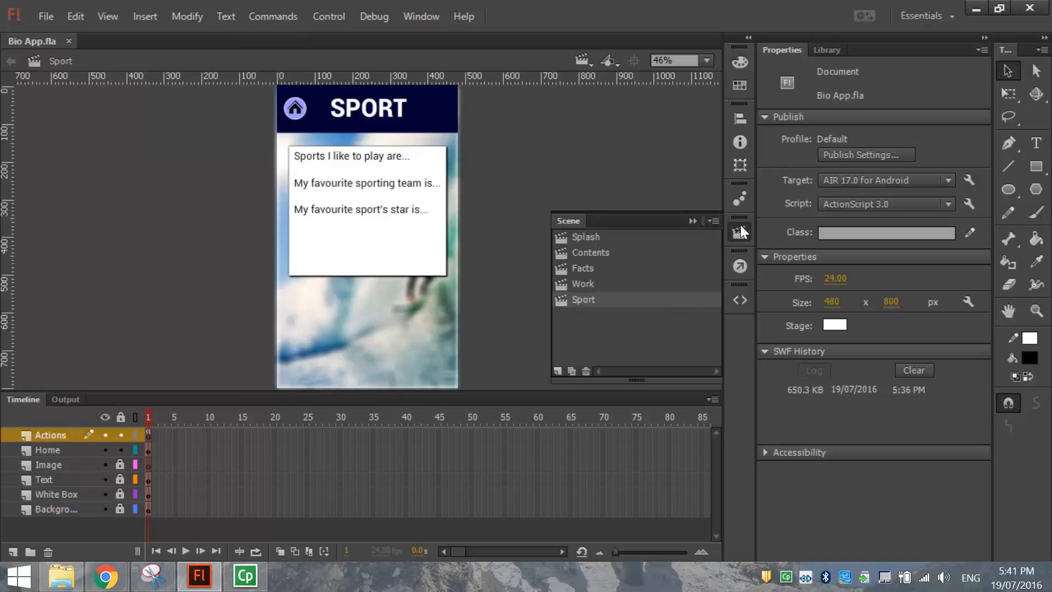
click(557, 371)
double_click(578, 315)
text(Travel)
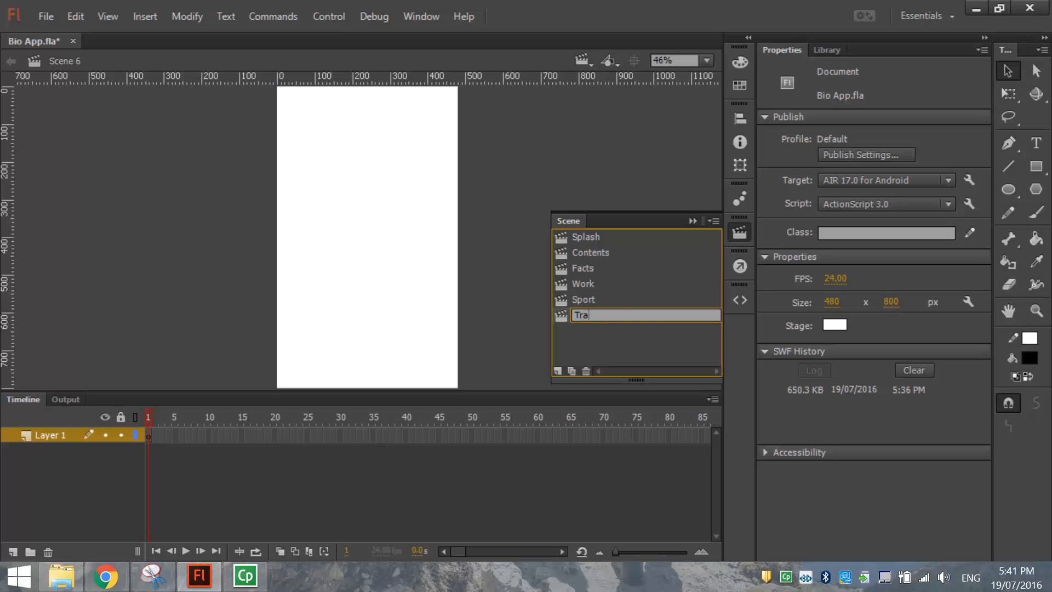
key(Return)
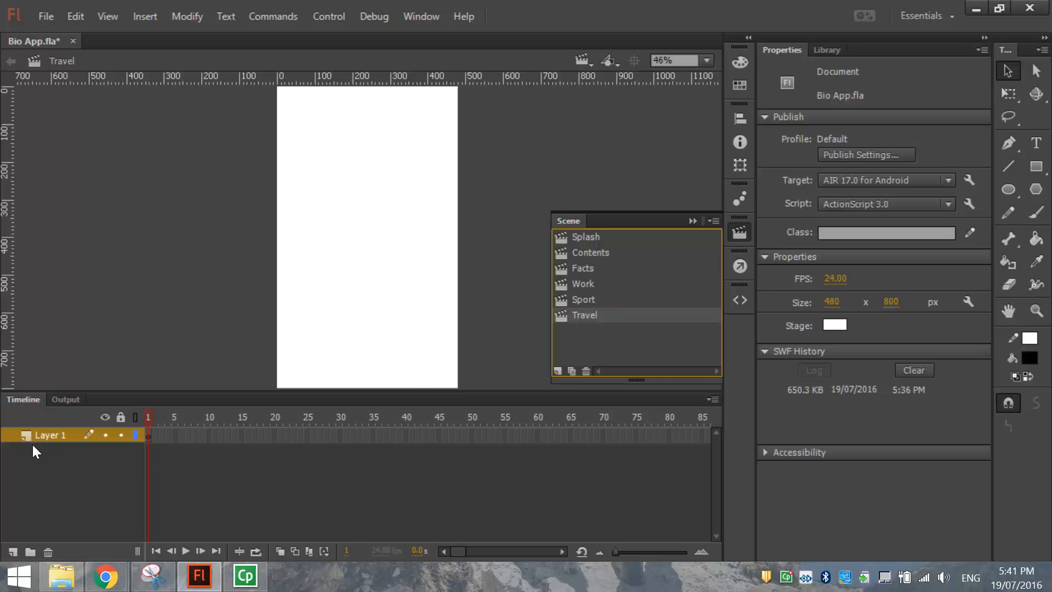
Rename the Travel scene's Layer 1 to Background.
click(45, 432)
text(Background)
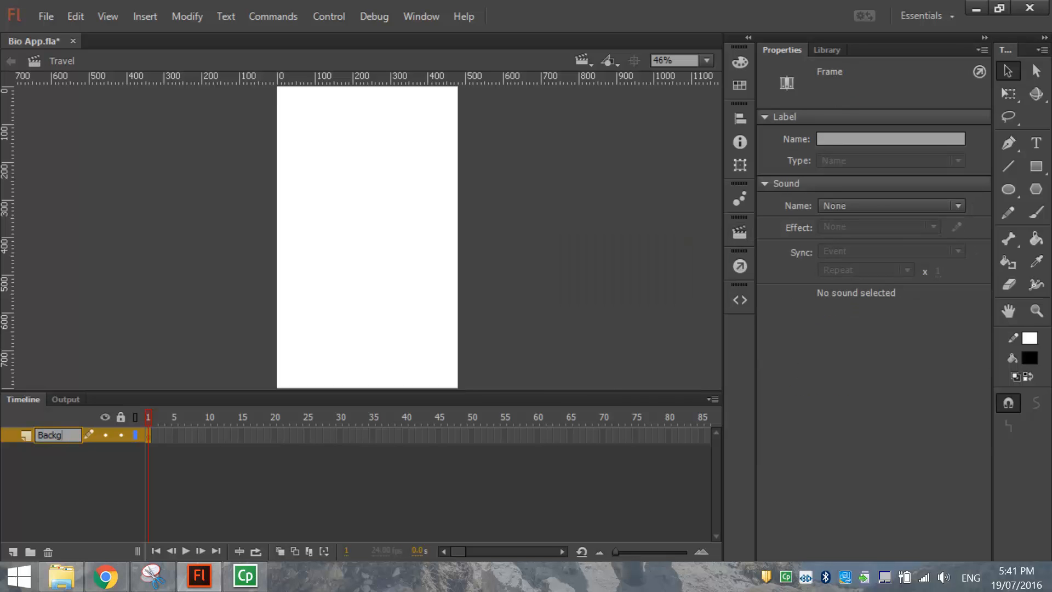
key(Return)
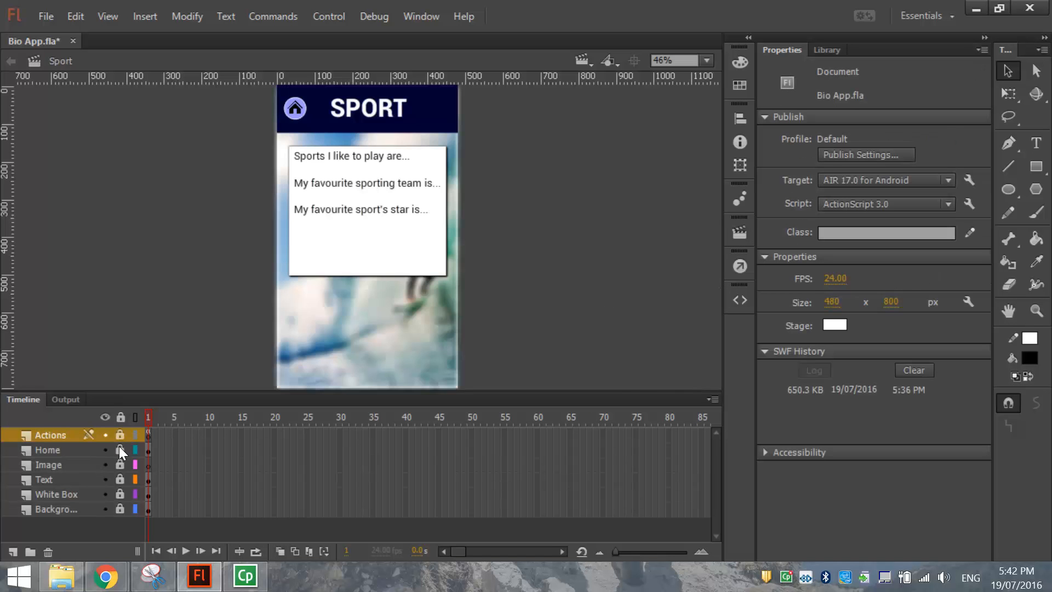
Copy Sport's background and banner and paste them in place into Travel.
click(76, 510)
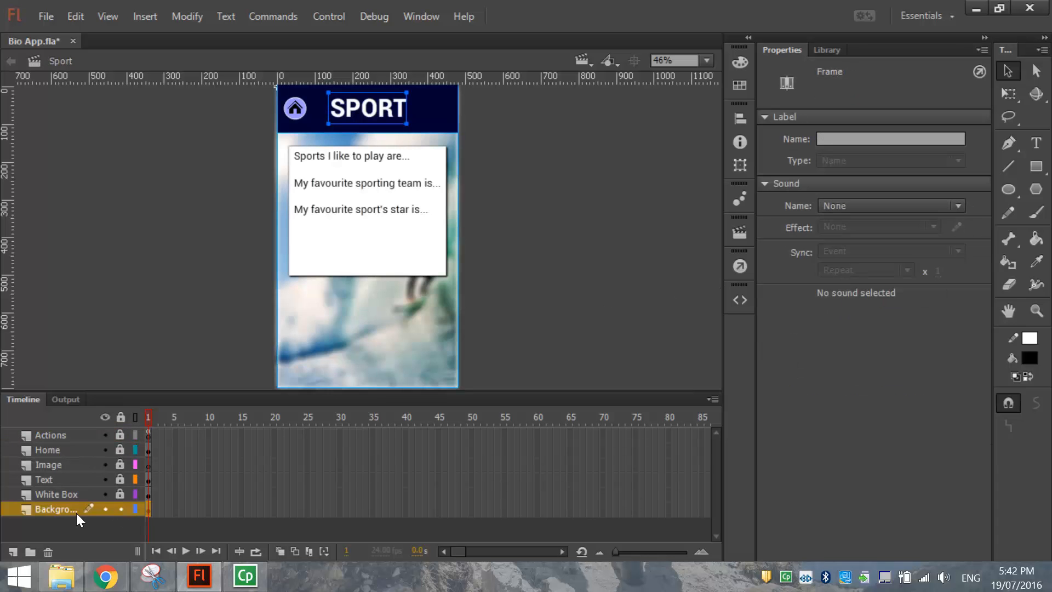
click(72, 17)
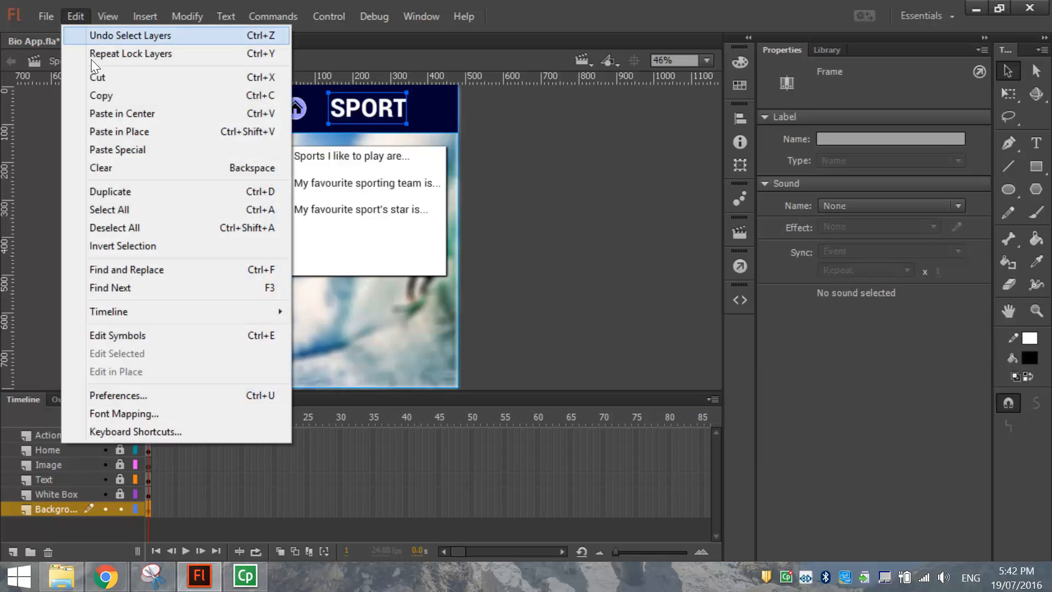
click(103, 98)
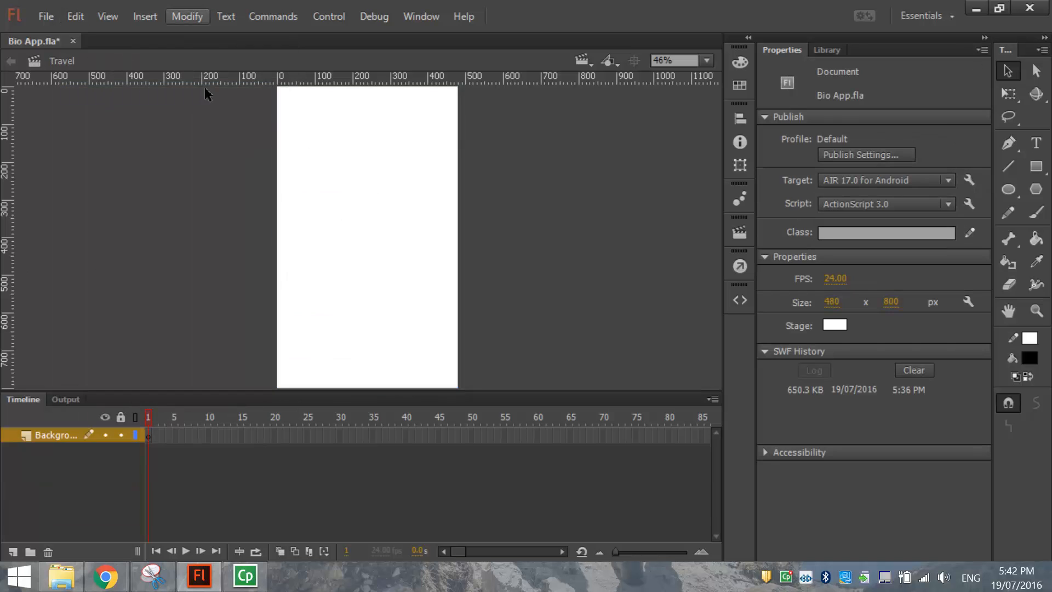
click(76, 17)
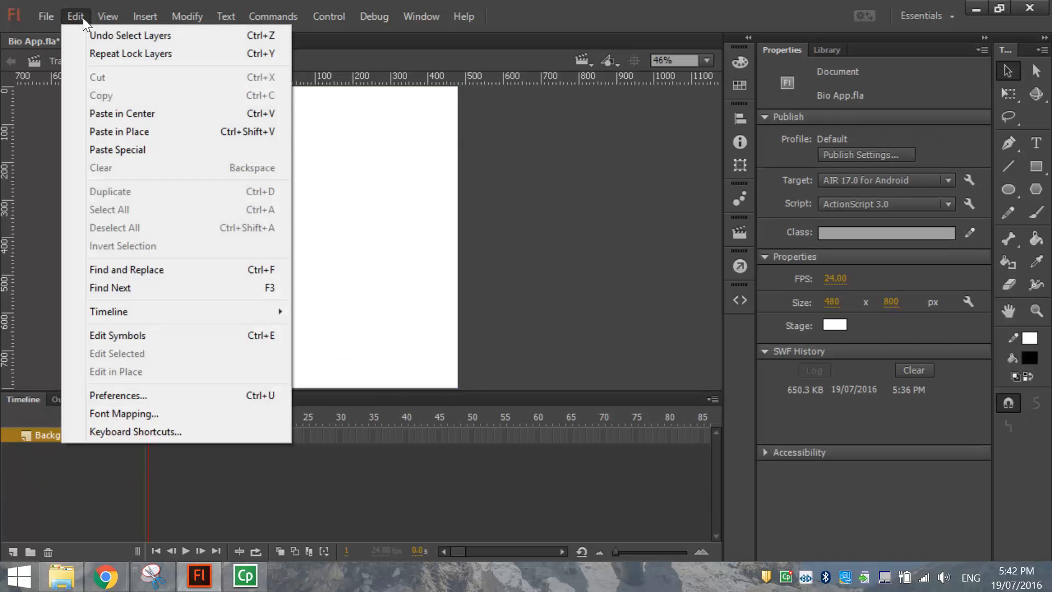
click(83, 127)
Change the pasted title from SPORT to TRAVEL.
click(121, 133)
double_click(372, 114)
click(373, 112)
double_click(373, 111)
text(TRAVEL)
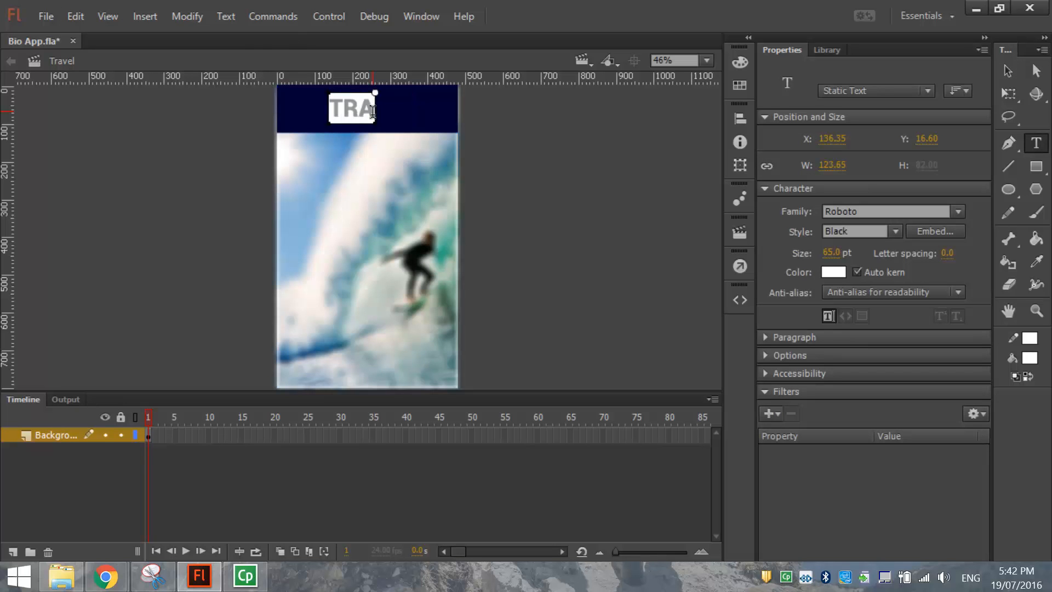
click(1007, 70)
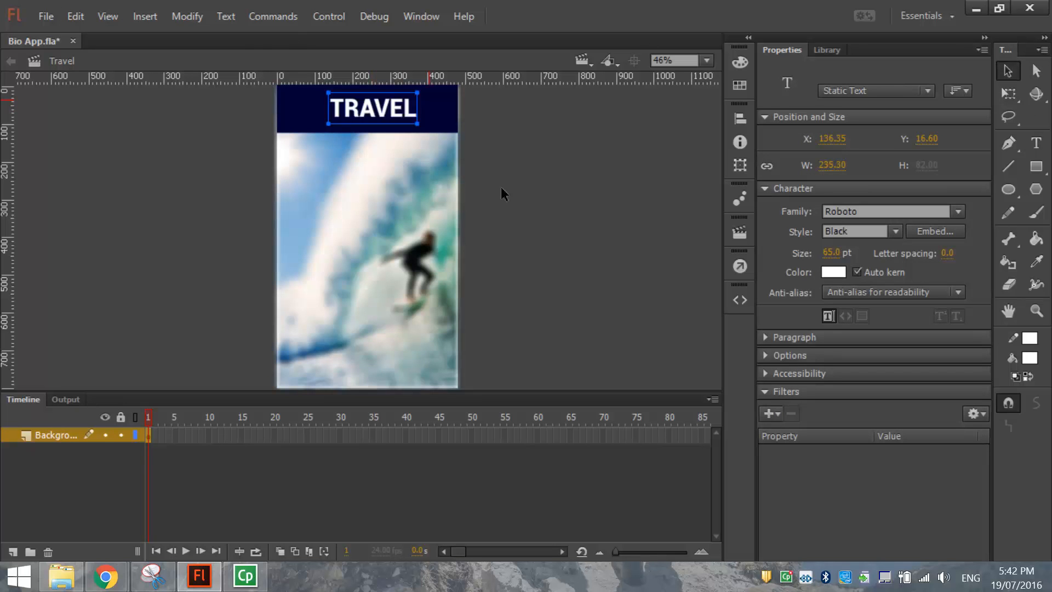
Align the TRAVEL title to the stage's horizontal centre and lock the Background layer.
click(739, 117)
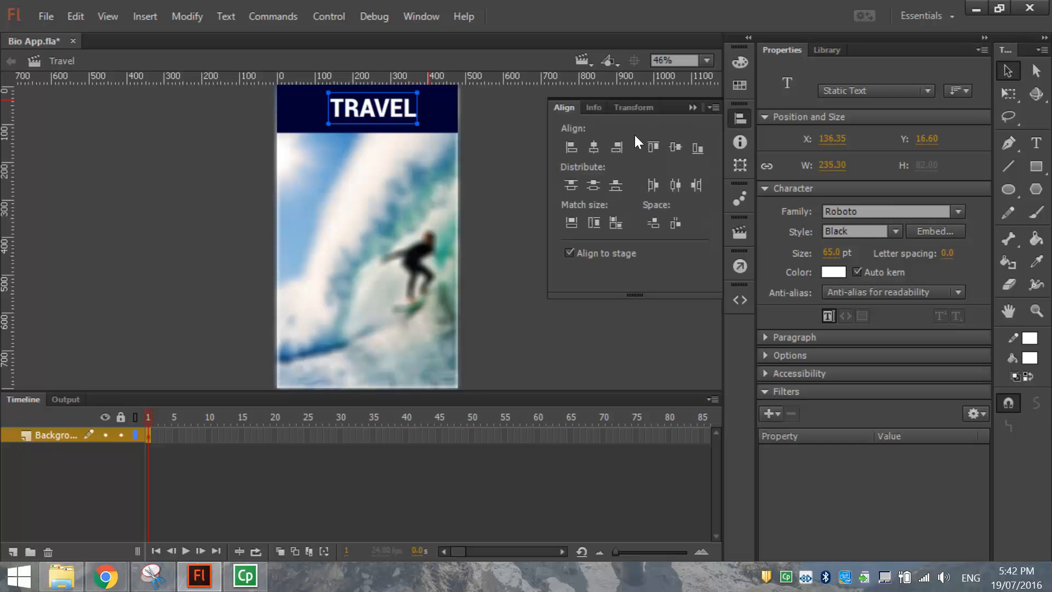
click(596, 150)
click(740, 118)
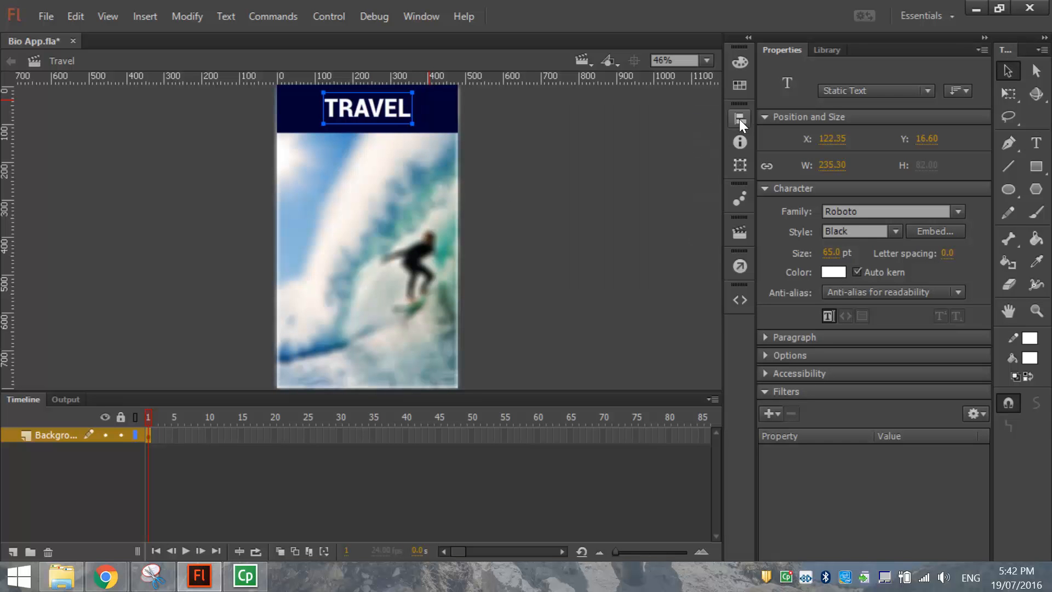
click(121, 435)
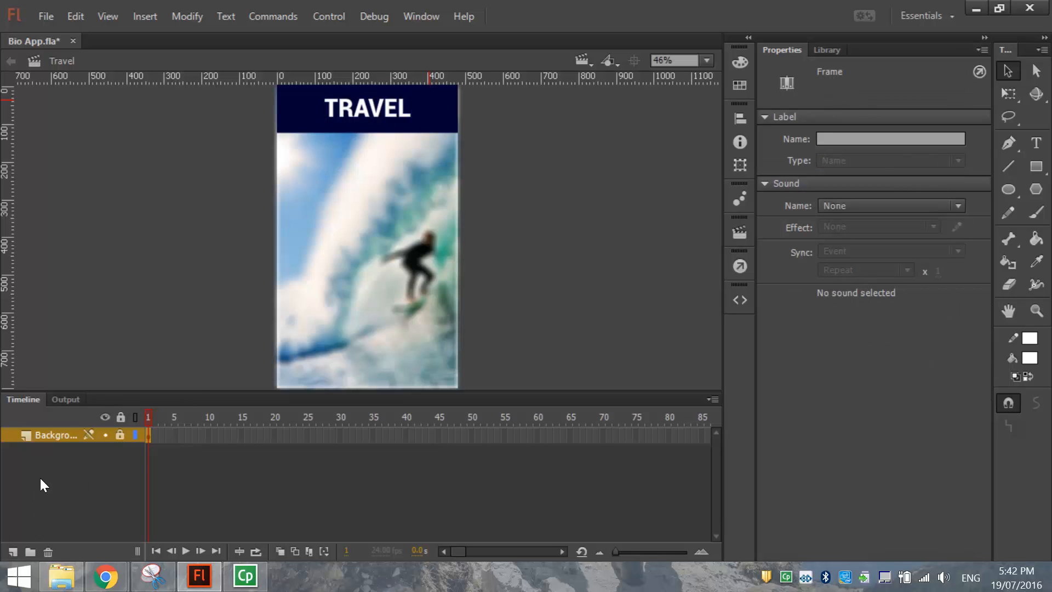
Add a new layer named 'White Box' above Background.
click(13, 551)
double_click(55, 434)
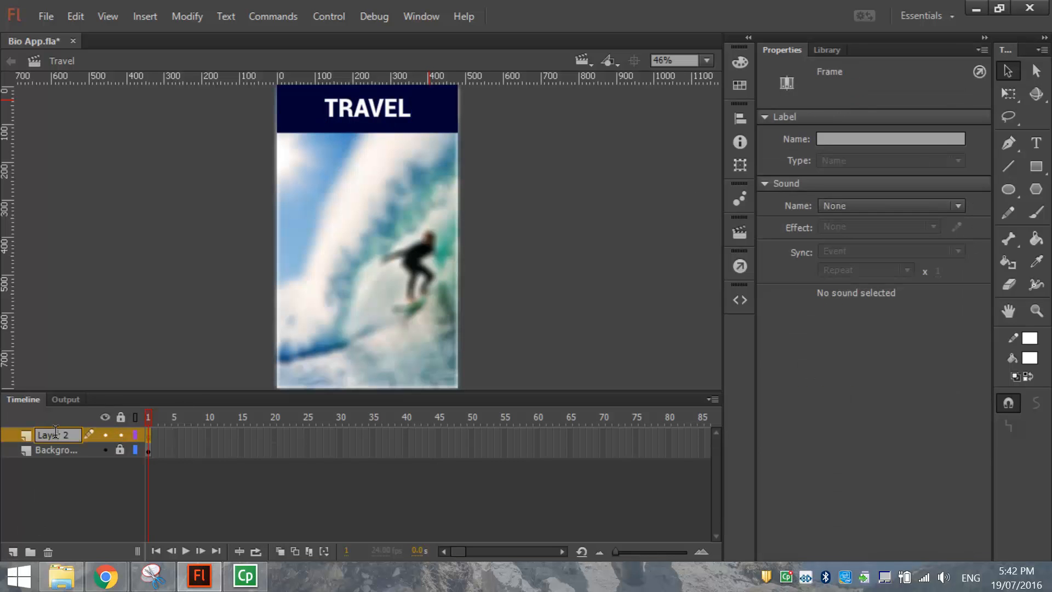
double_click(55, 434)
text(White Box)
click(622, 265)
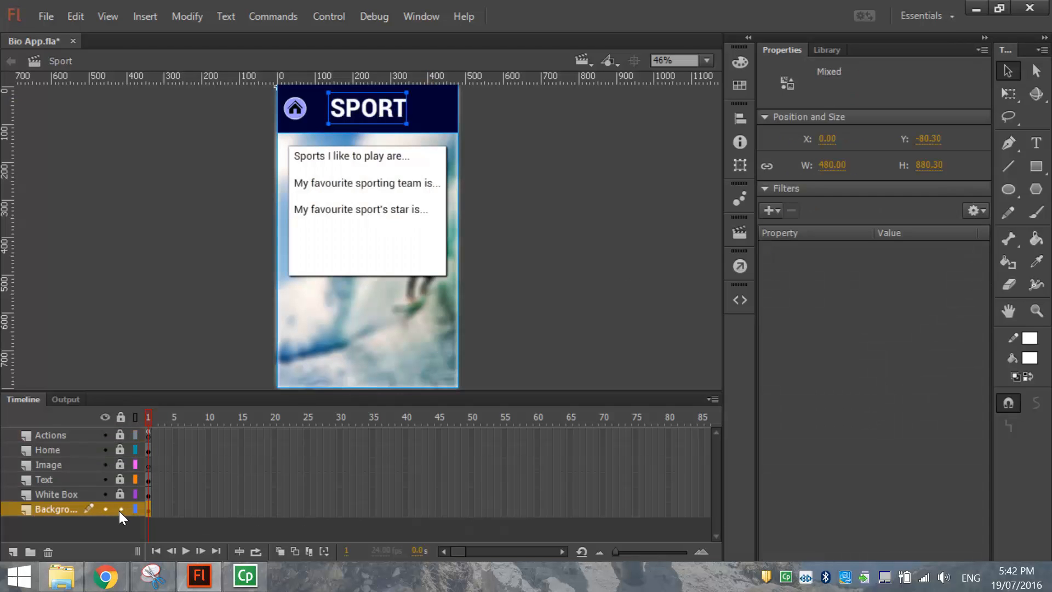
Copy Sport's white box, paste it in place on Travel's White Box layer, and lock that layer.
click(120, 509)
click(120, 495)
click(77, 496)
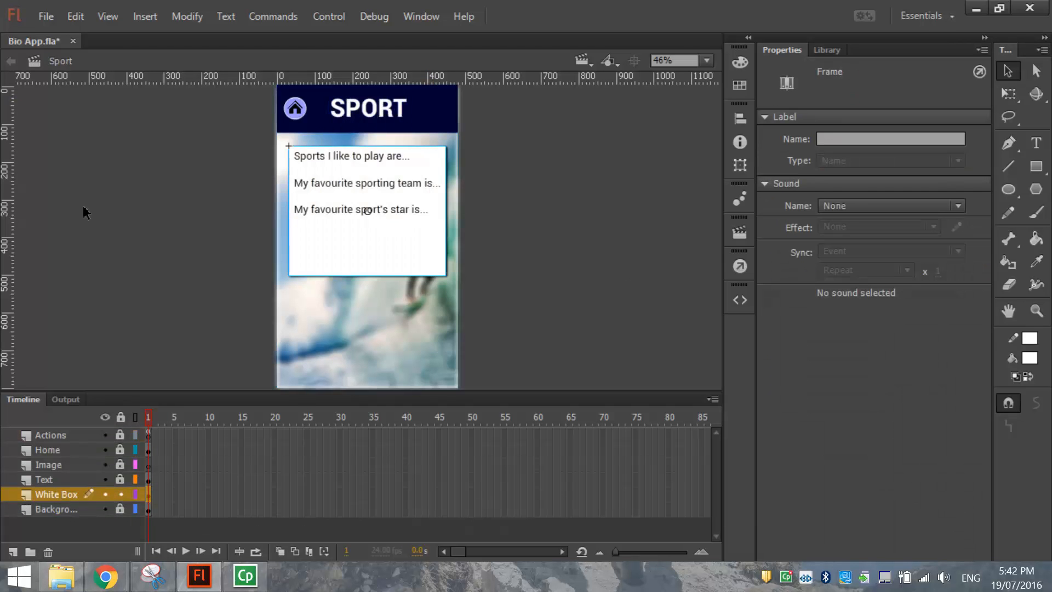
click(75, 16)
click(100, 94)
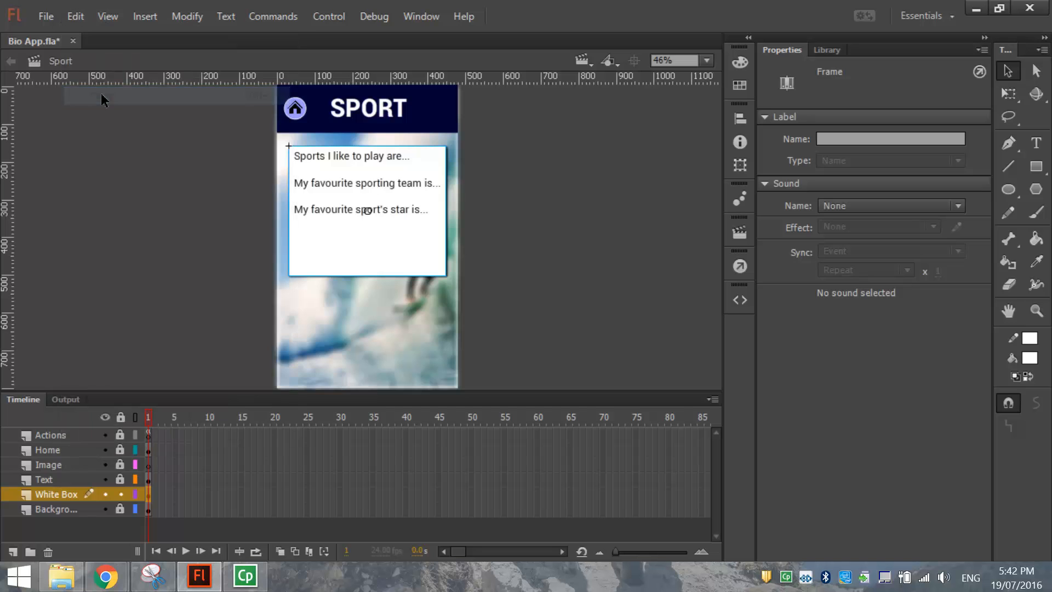
key(Page_Down)
right_click(149, 135)
click(176, 199)
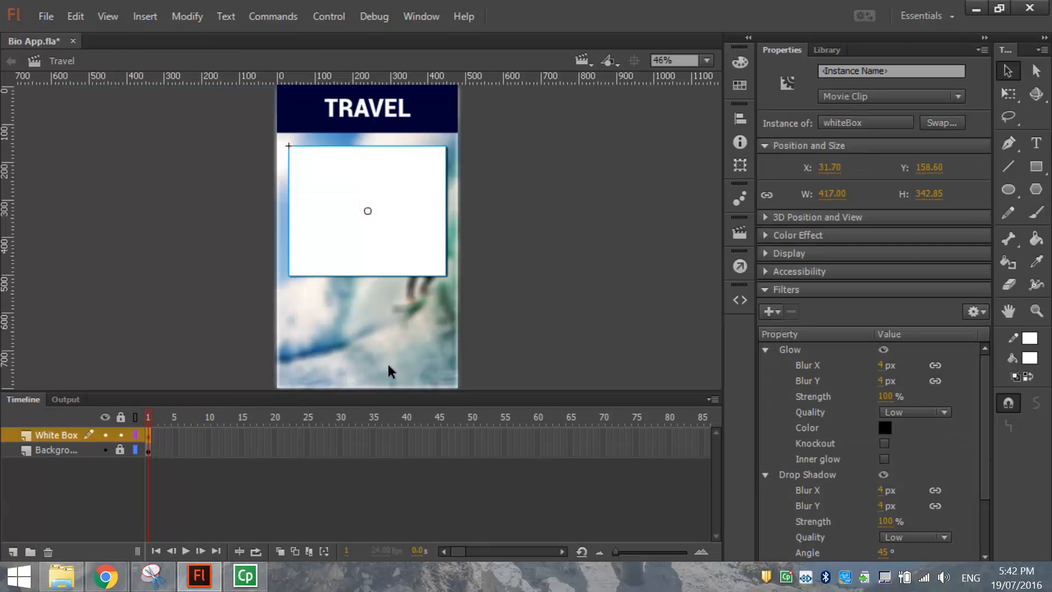
click(120, 435)
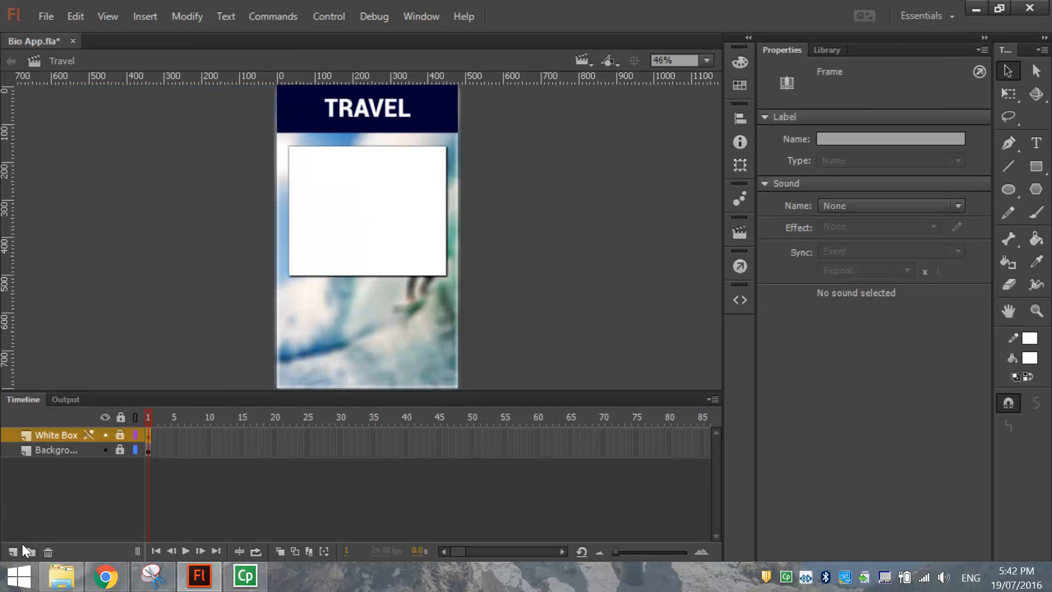
click(46, 493)
Add a new layer named 'Text' above White Box.
click(10, 550)
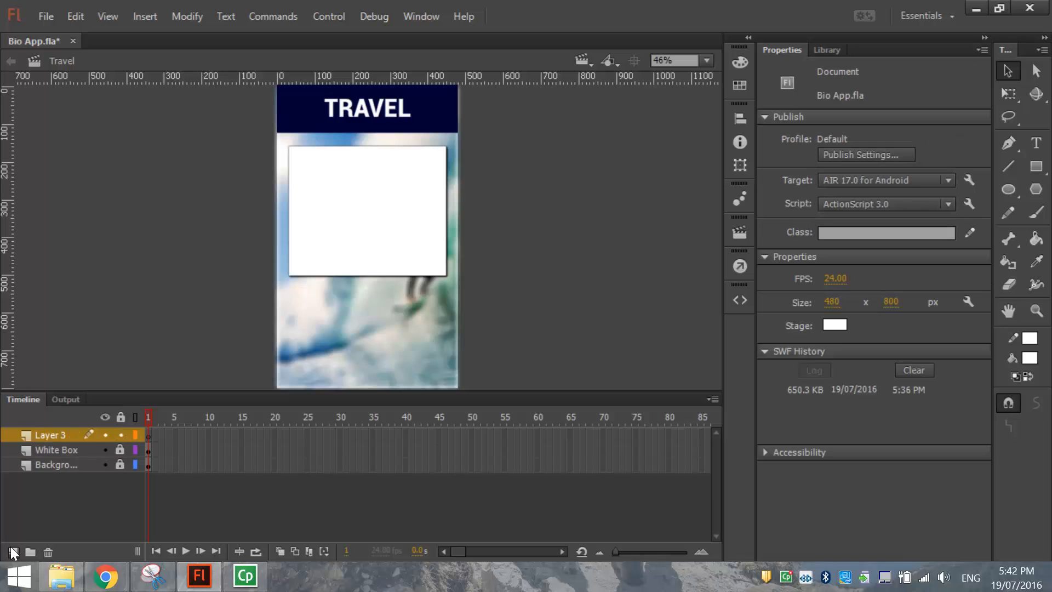
click(53, 430)
text(Text)
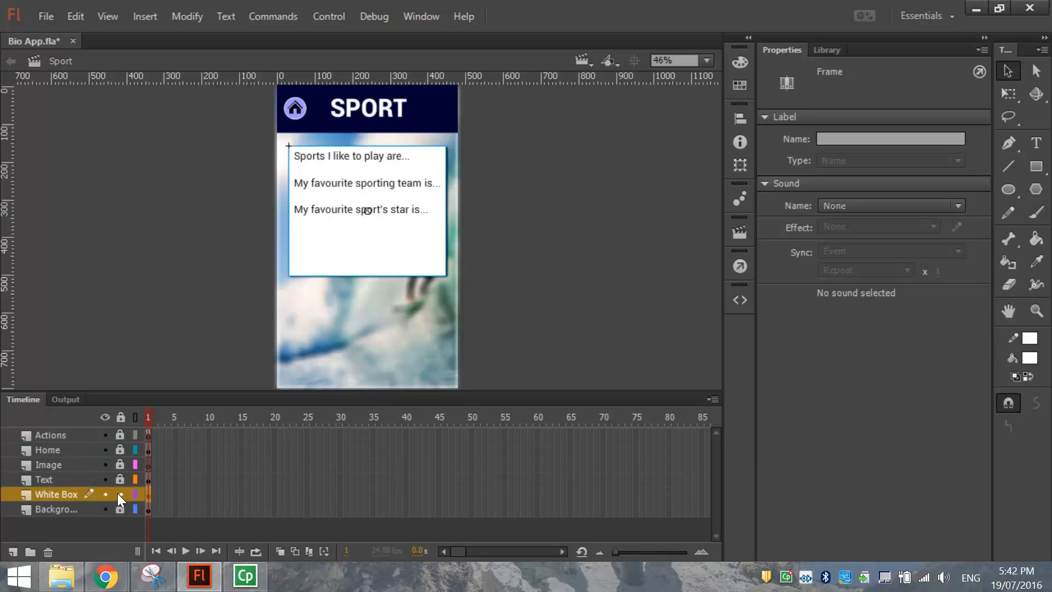
Copy Sport's three-line text block and paste it in place on the Travel scene.
click(112, 480)
click(104, 478)
click(75, 16)
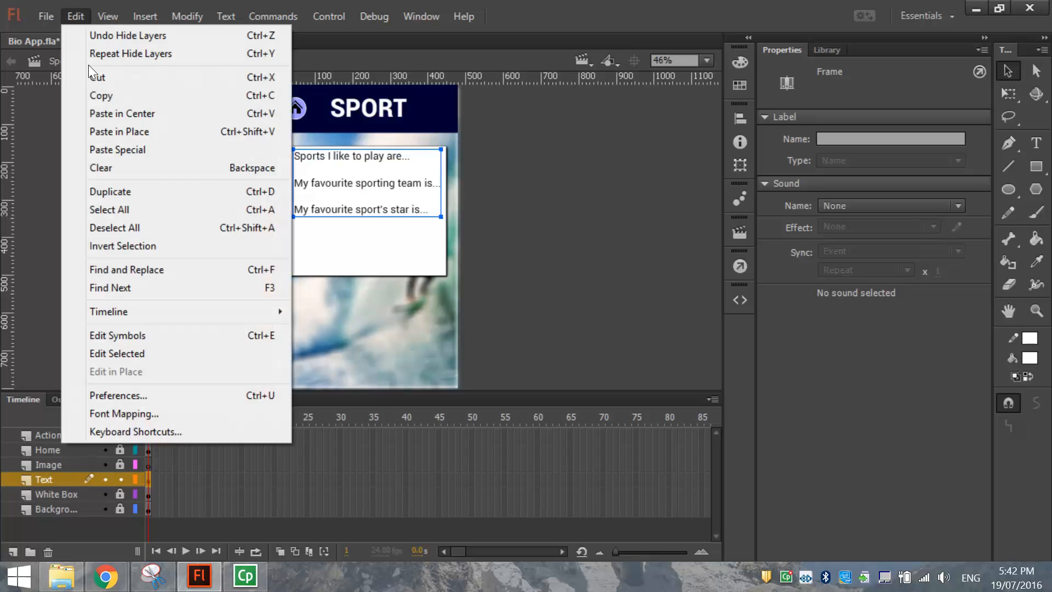
click(92, 94)
key(Page_Down)
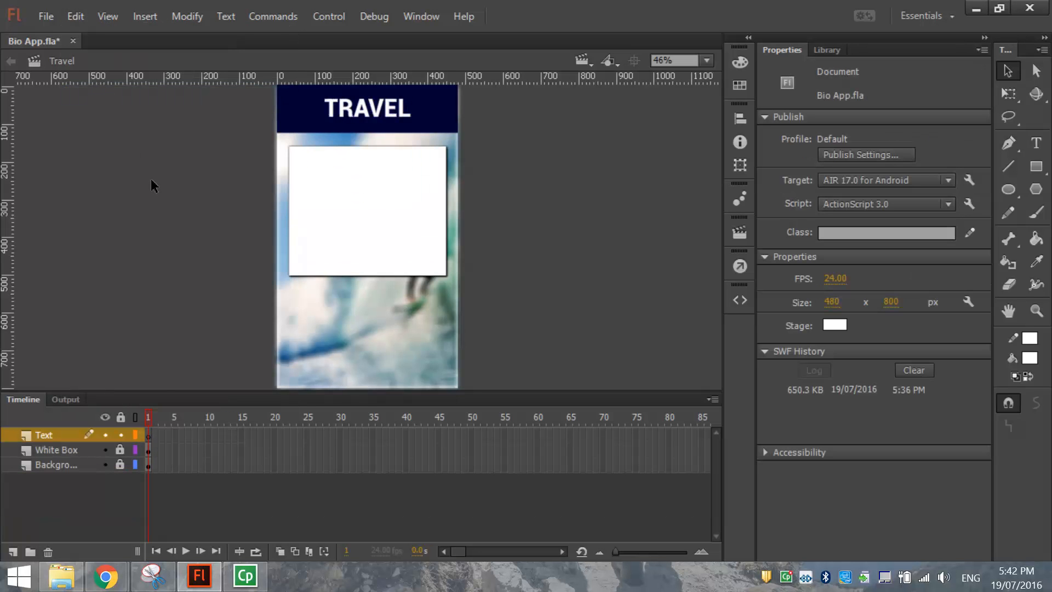
right_click(153, 187)
click(225, 243)
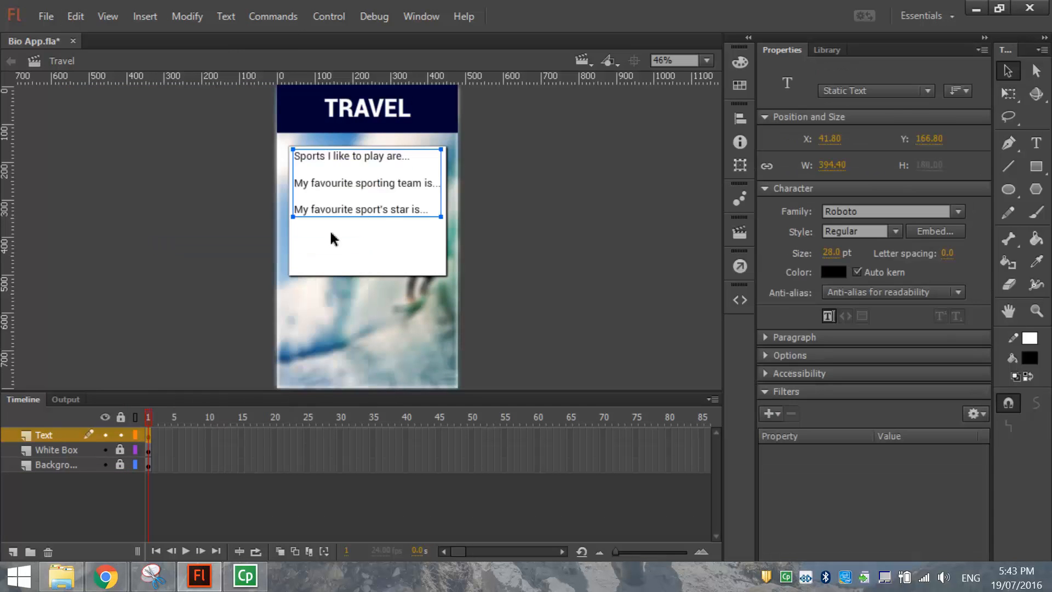
Rewrite the pasted text as 'One day I would like to travel to' and 'I would like to travel here because'.
double_click(356, 210)
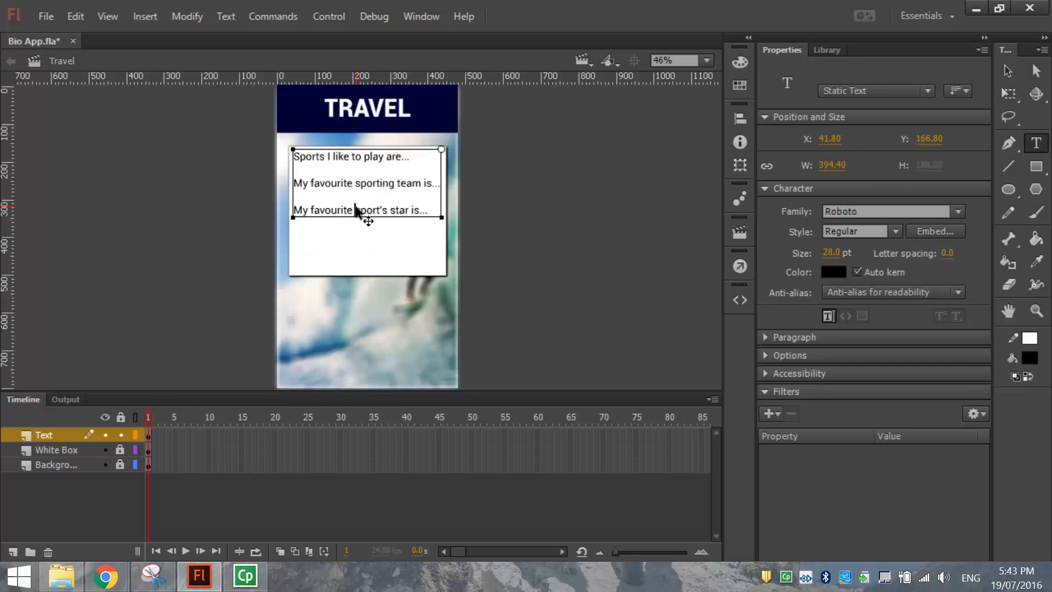
key(ctrl+a)
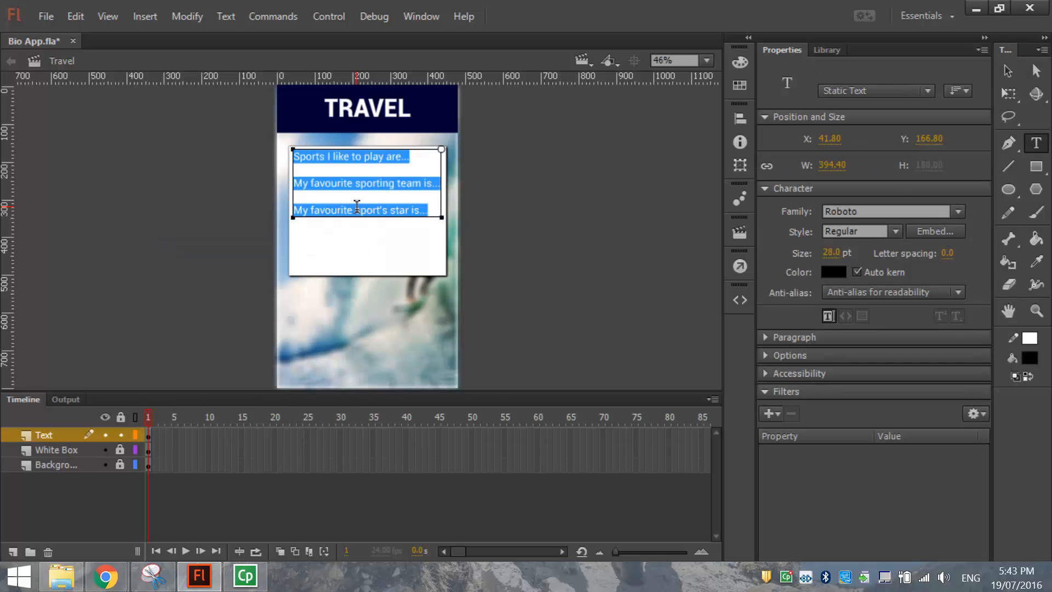
text(One day I would like to travel to)
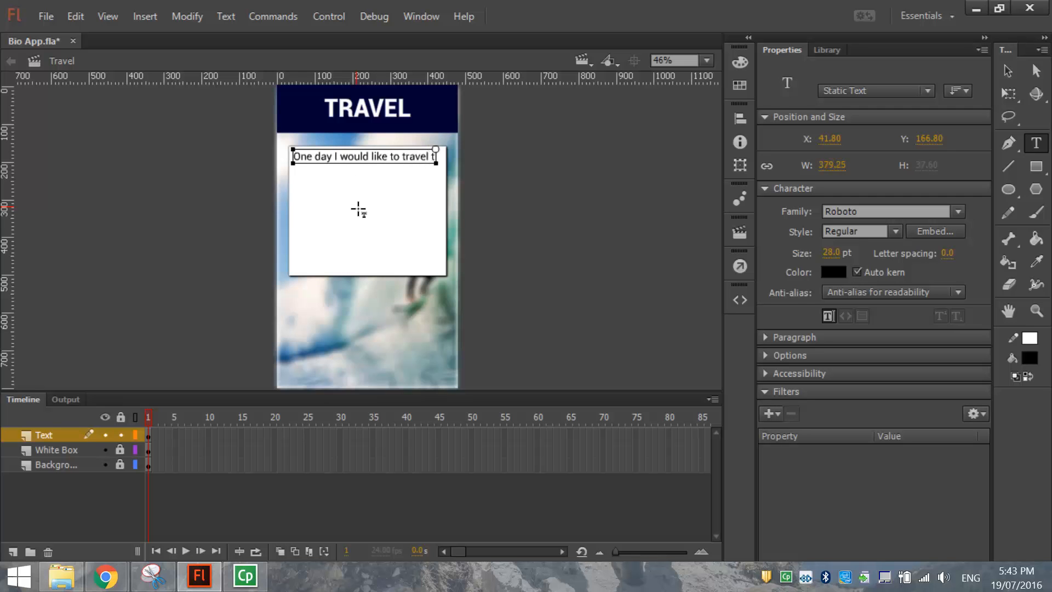
key(Return)
key(Return)
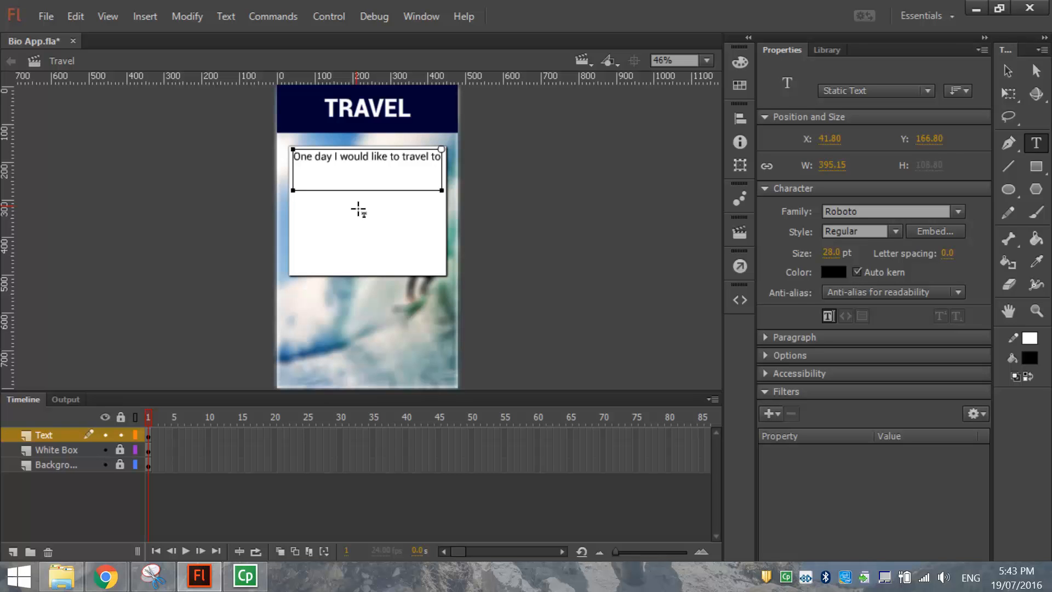
key(Return)
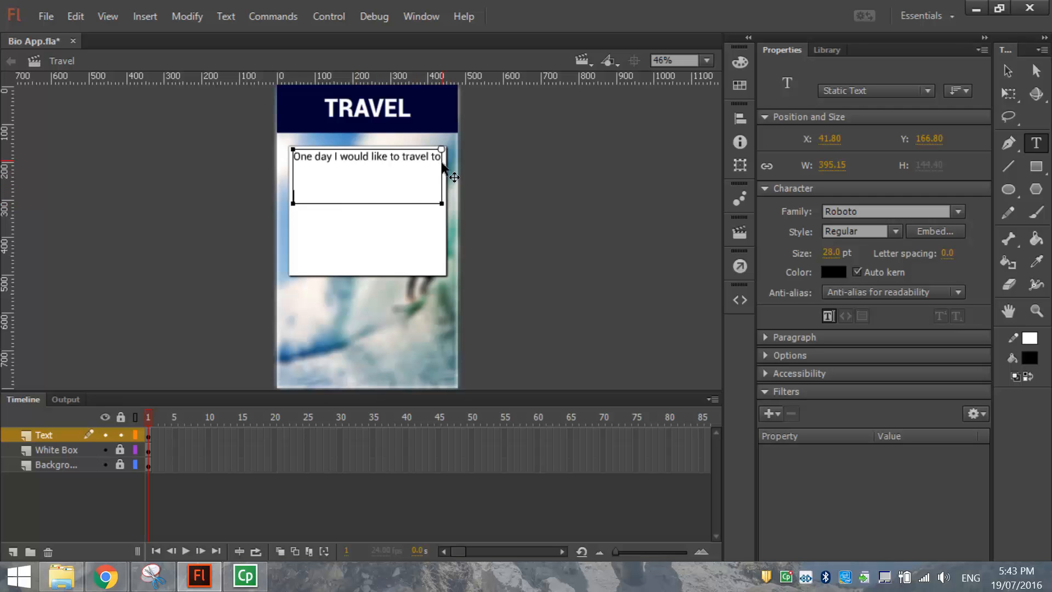
key(BackSpace)
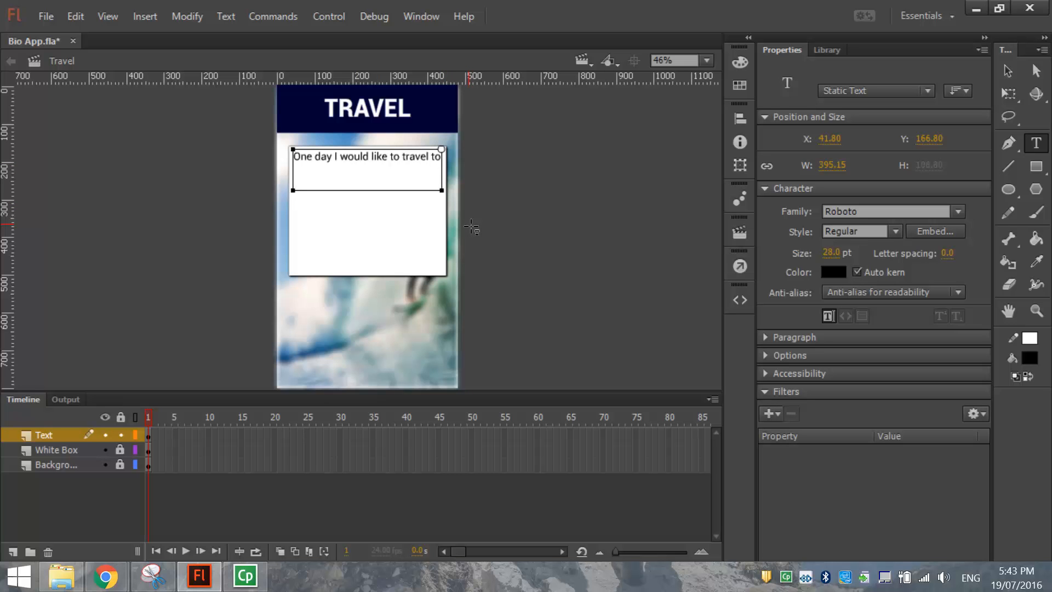
text(I would like to travel here because)
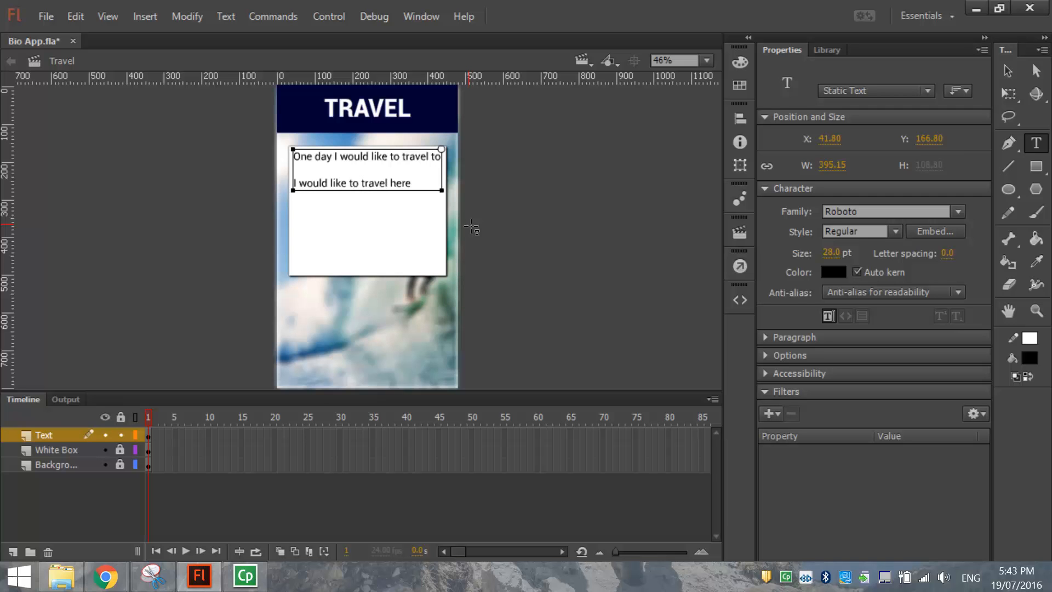
key(Left)
key(Left)
key(Left)
key(Left)
key(Left)
key(Left)
key(Left)
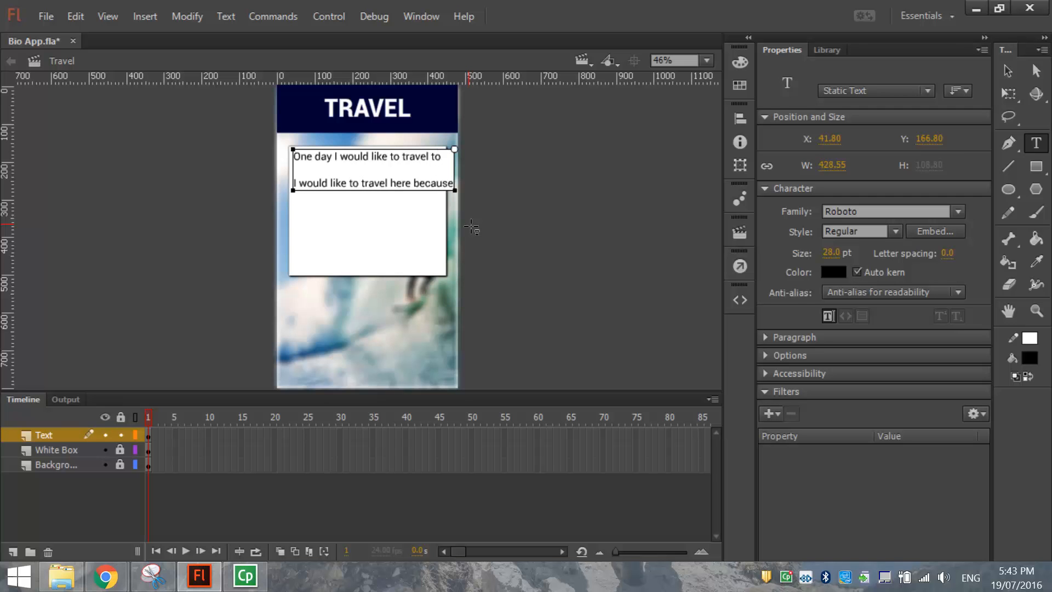
key(Return)
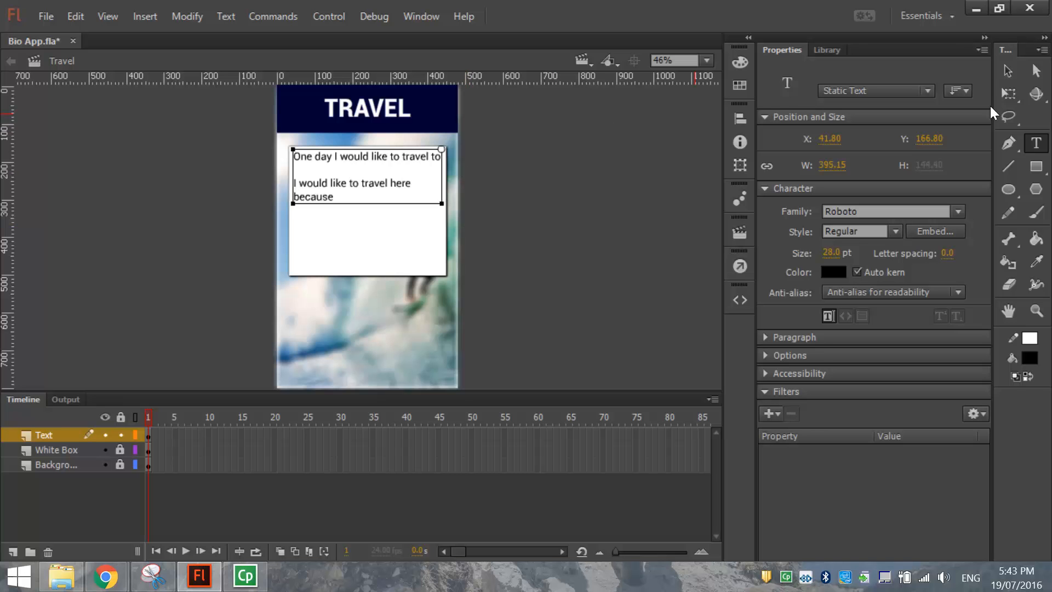
click(1008, 71)
click(555, 248)
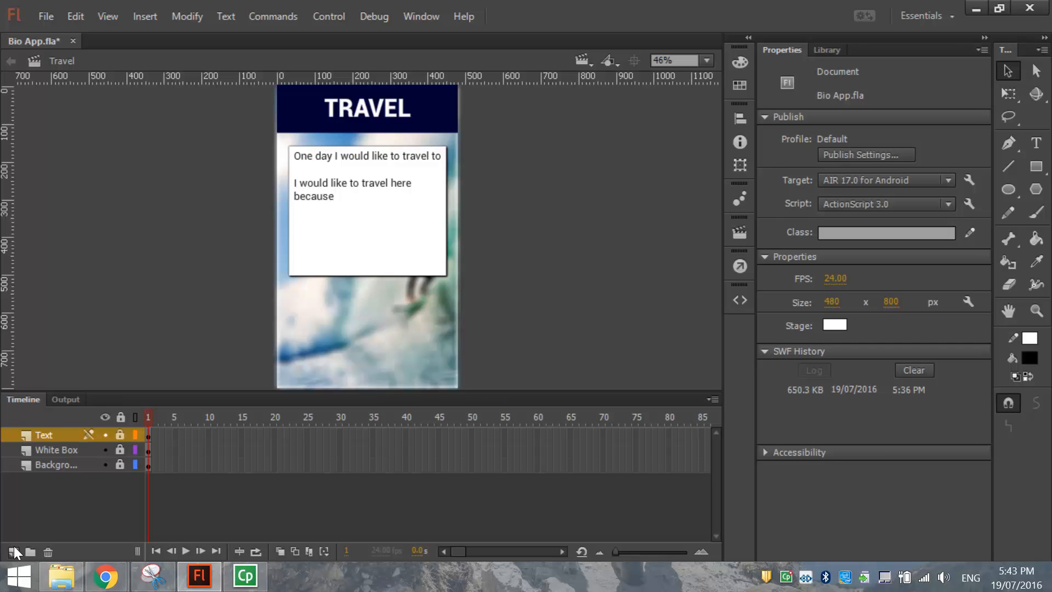
Add a locked 'Image' layer and a 'Home' layer above Text.
click(13, 551)
double_click(60, 434)
text(Image)
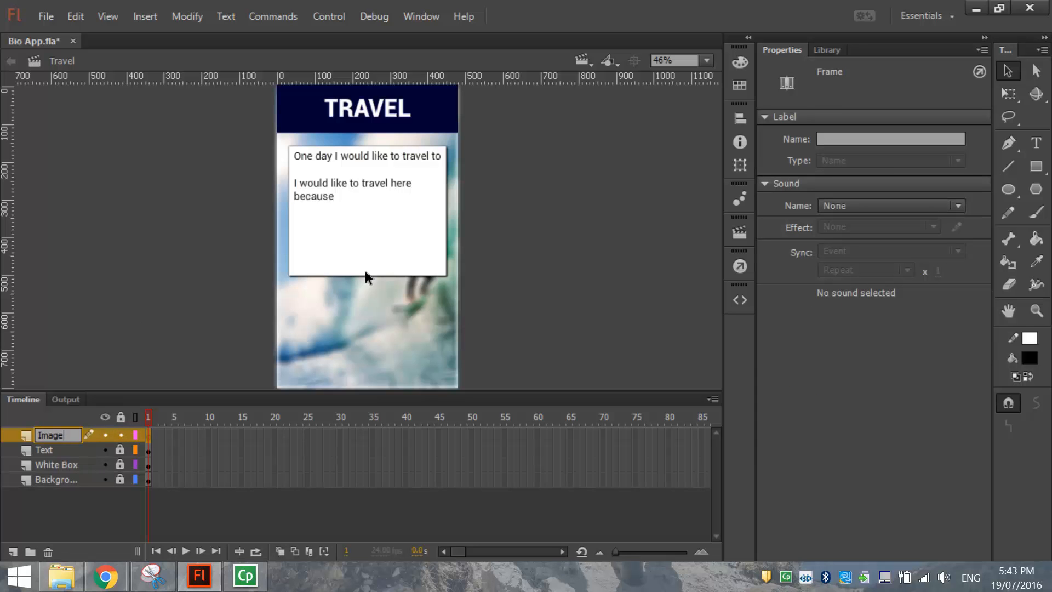
click(120, 433)
click(16, 553)
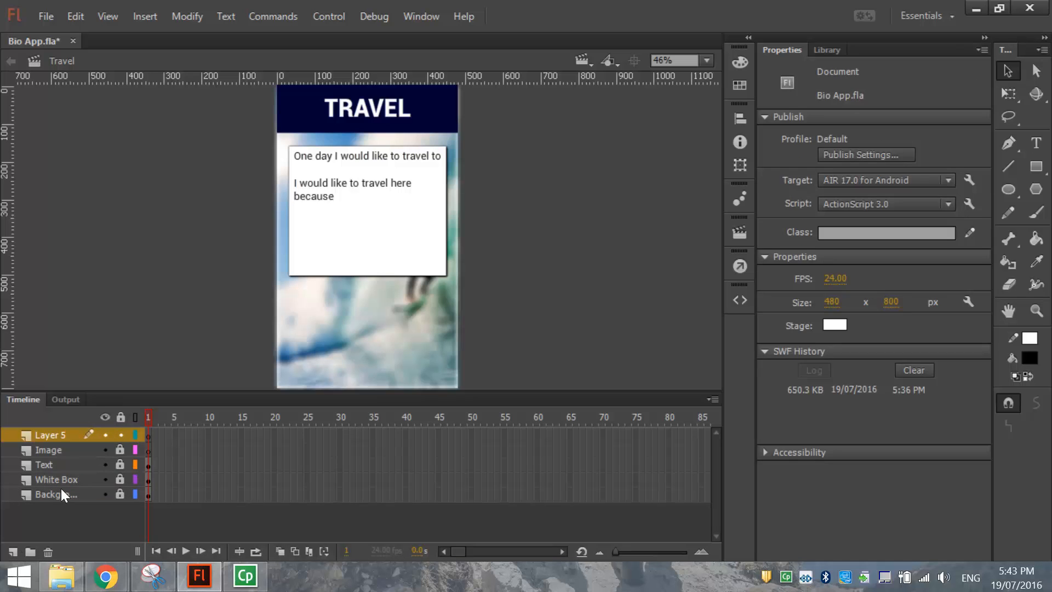
double_click(55, 435)
text(Home)
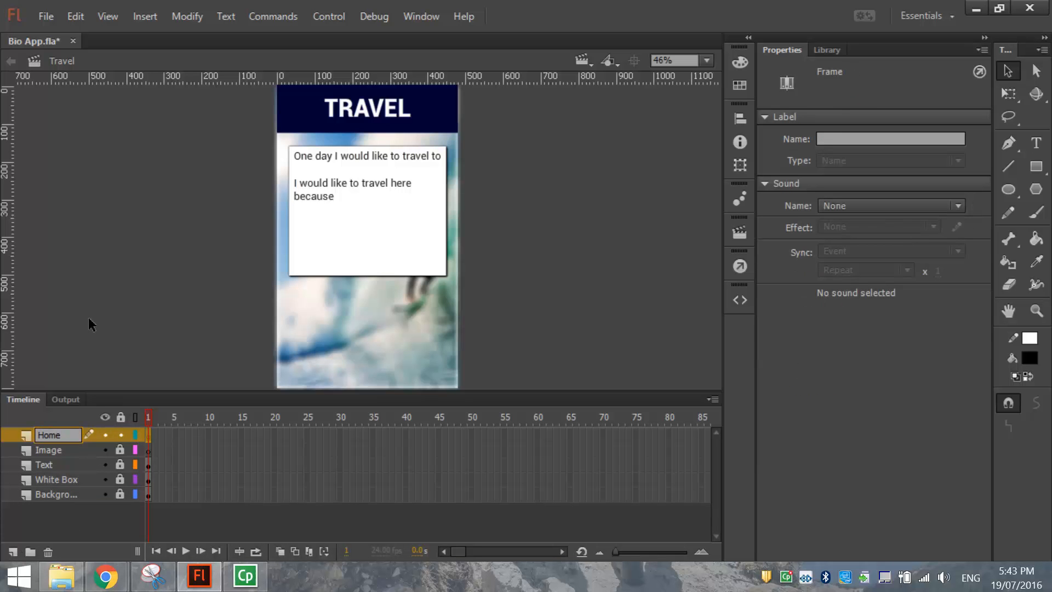
click(665, 300)
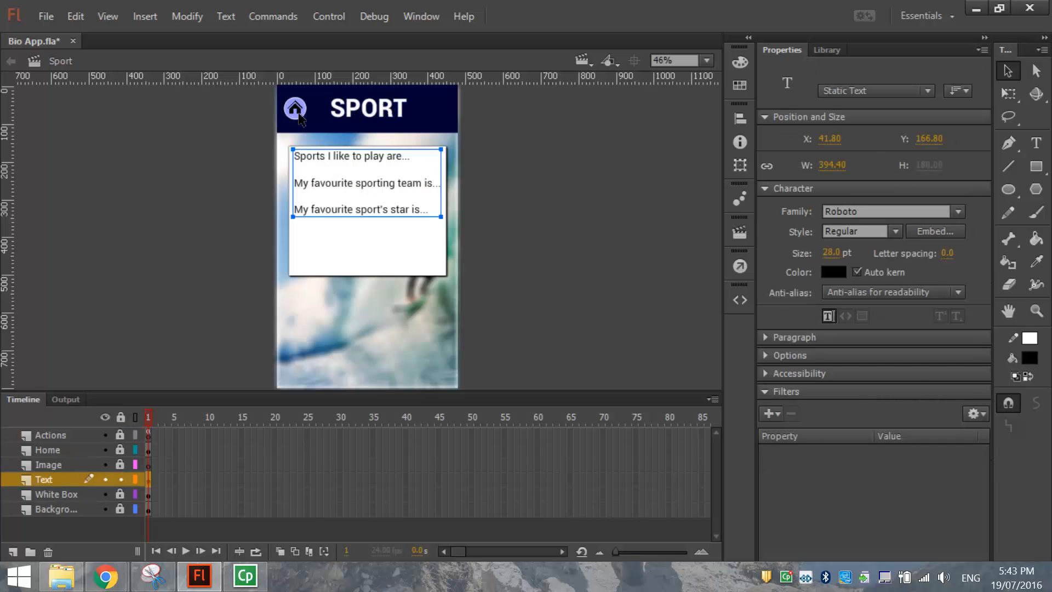
Copy Sport's home button and paste it in place on the Travel scene.
click(186, 353)
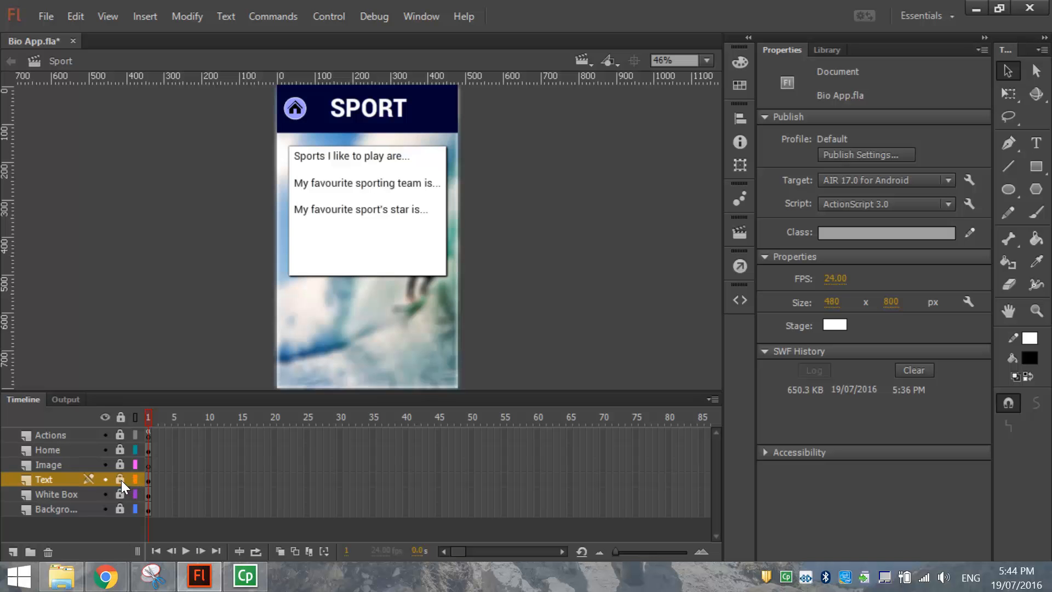
click(295, 109)
click(82, 17)
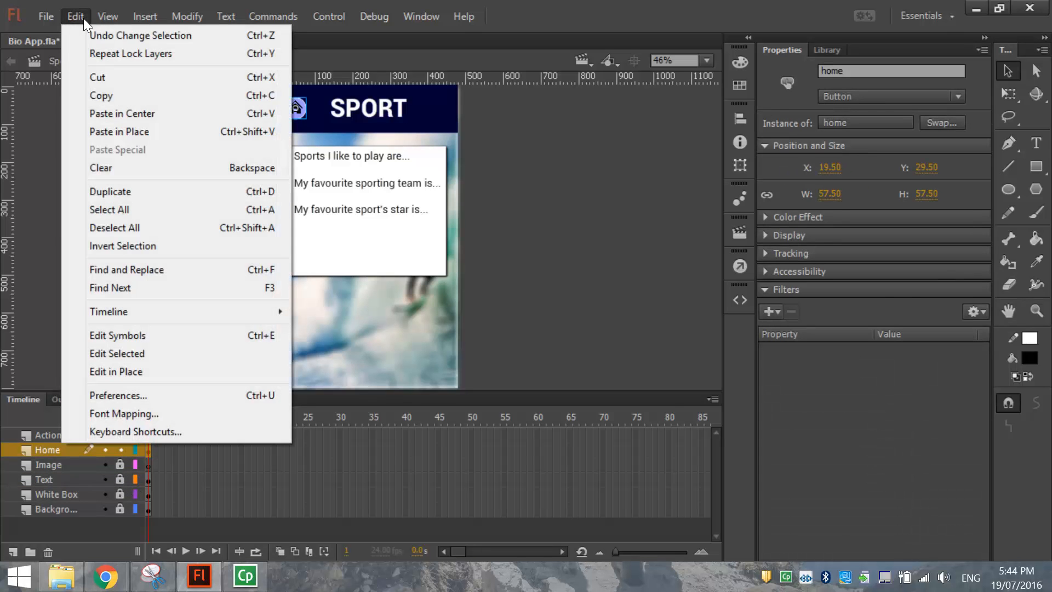
click(103, 94)
key(shift+Page_Down)
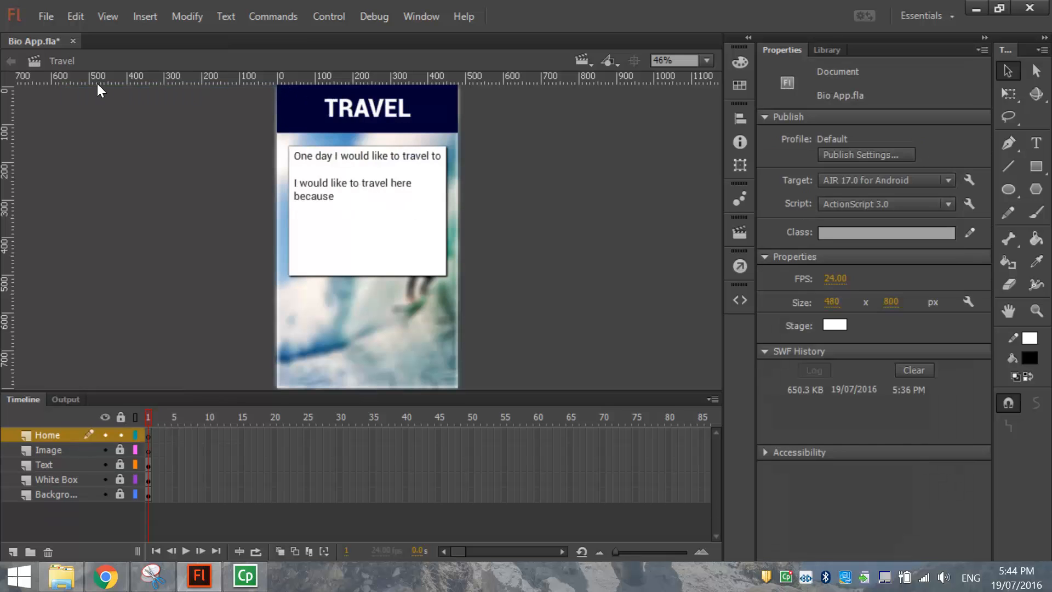
click(76, 16)
click(111, 129)
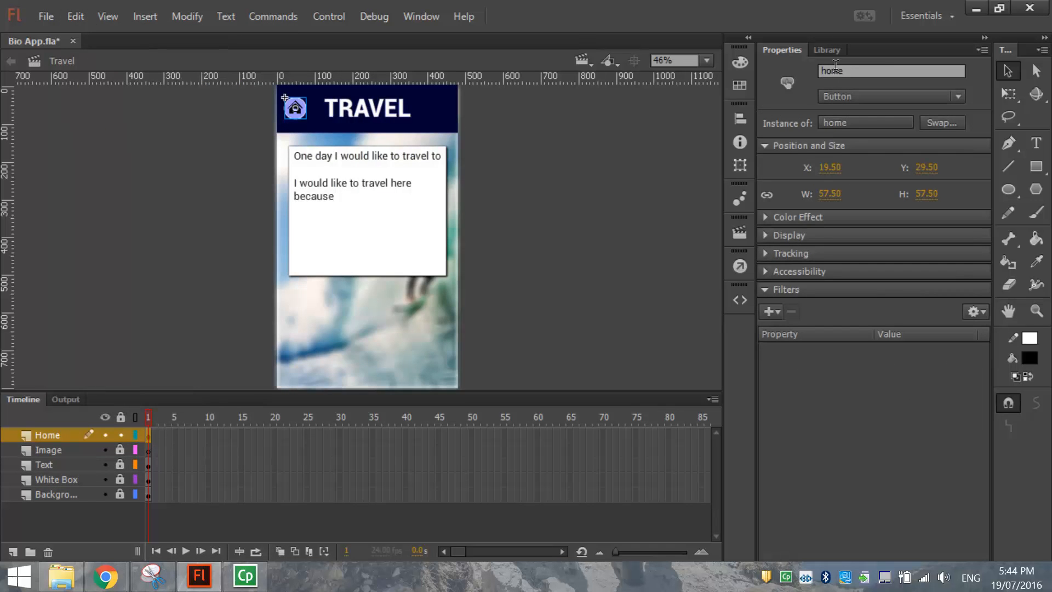
Add a new top layer named 'Actions'.
click(13, 552)
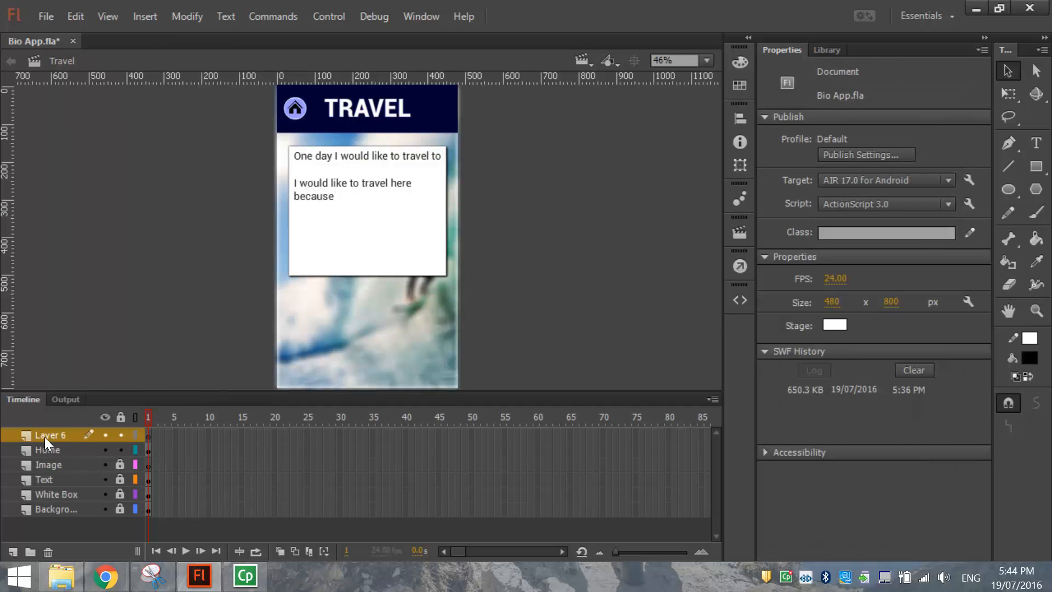
double_click(47, 436)
text(Actions)
key(Return)
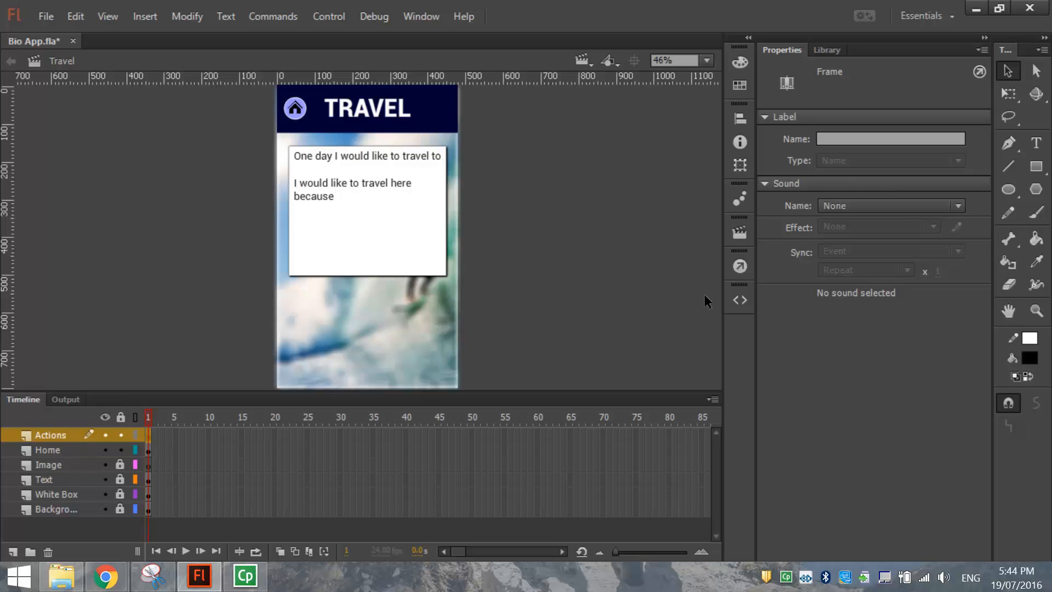
Add stop(); to the Actions layer's frame code.
click(740, 266)
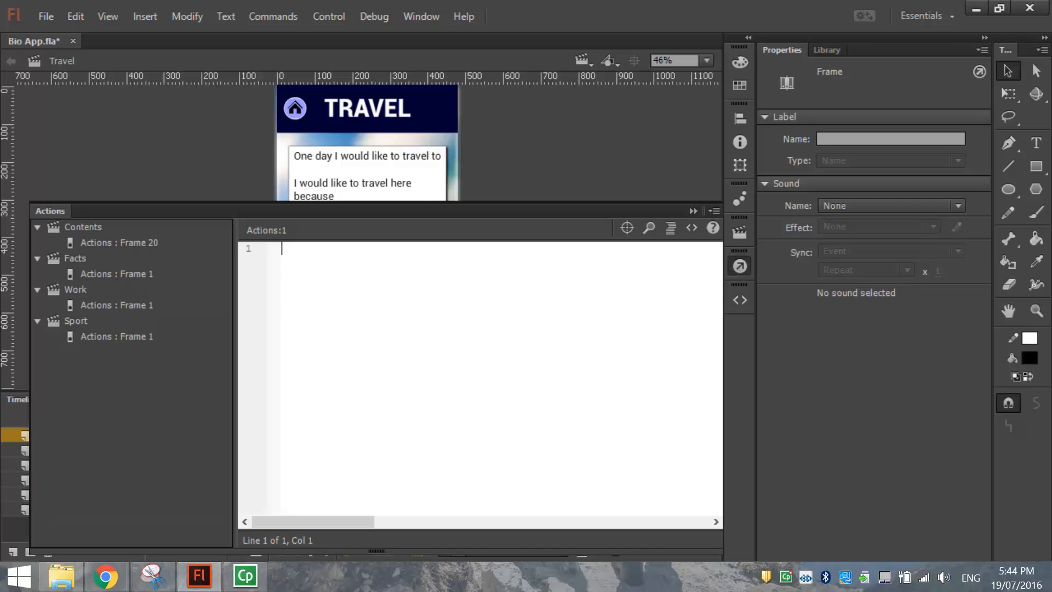
text(stop)
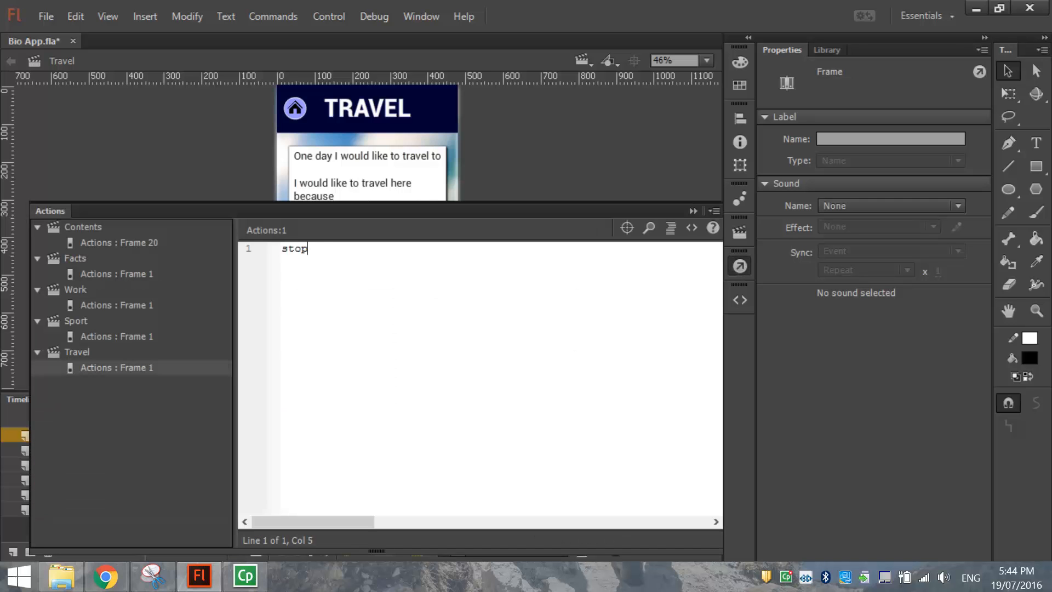
text(();)
key(Return)
key(Return)
click(738, 268)
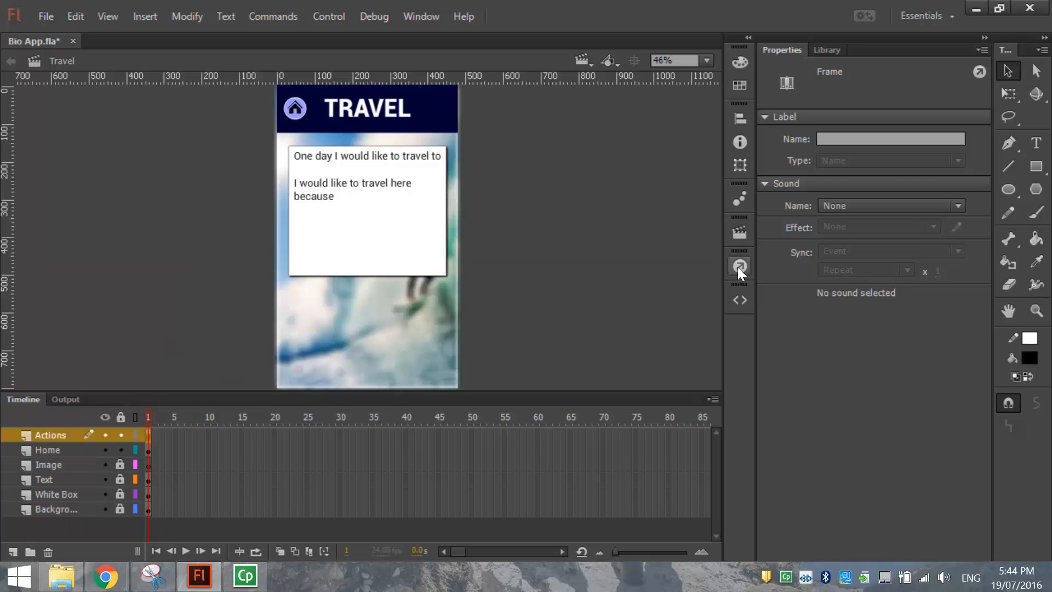
Attach a Click to Go to Scene and Play snippet to the home button, commented 'Home Button code'.
click(299, 120)
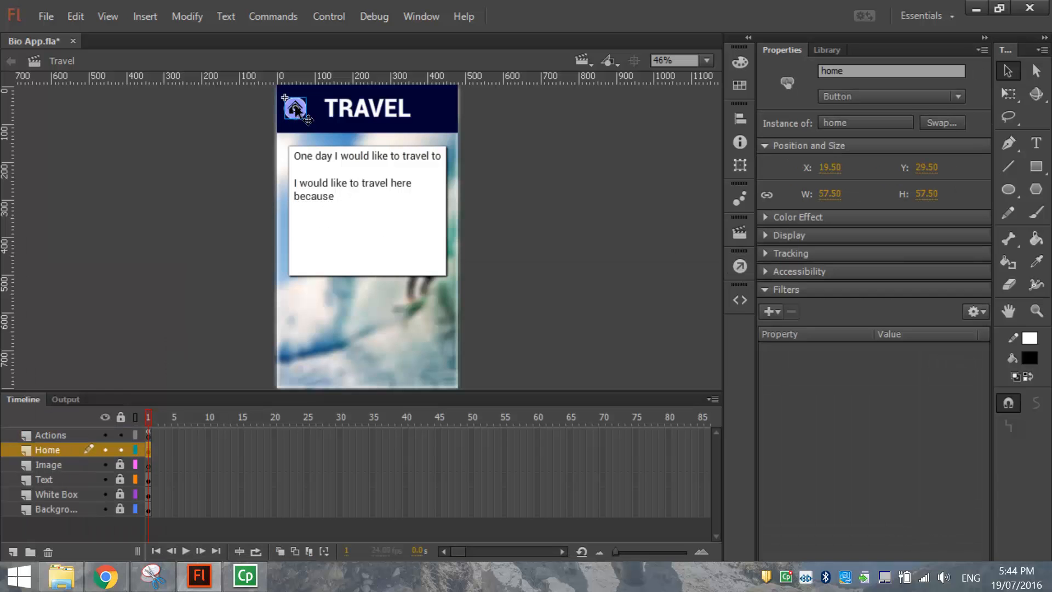
click(739, 300)
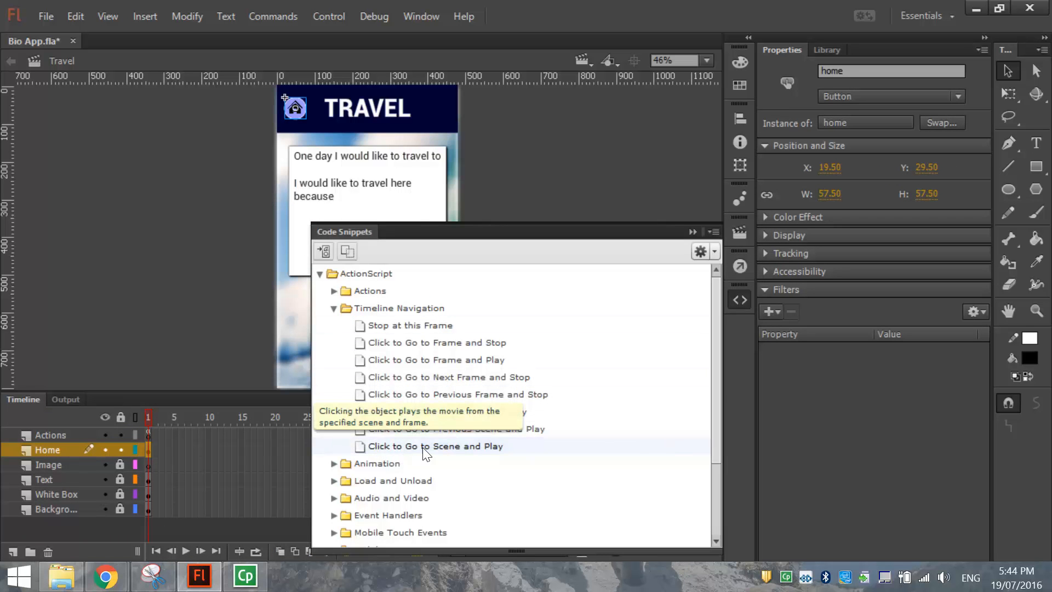
double_click(437, 447)
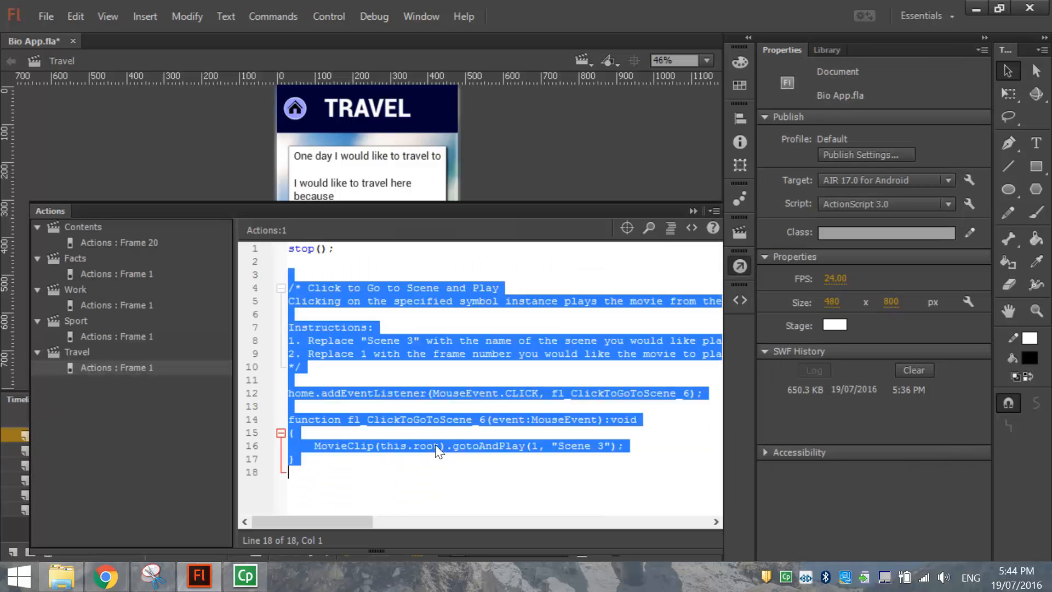
click(328, 340)
drag(289, 366, 306, 288)
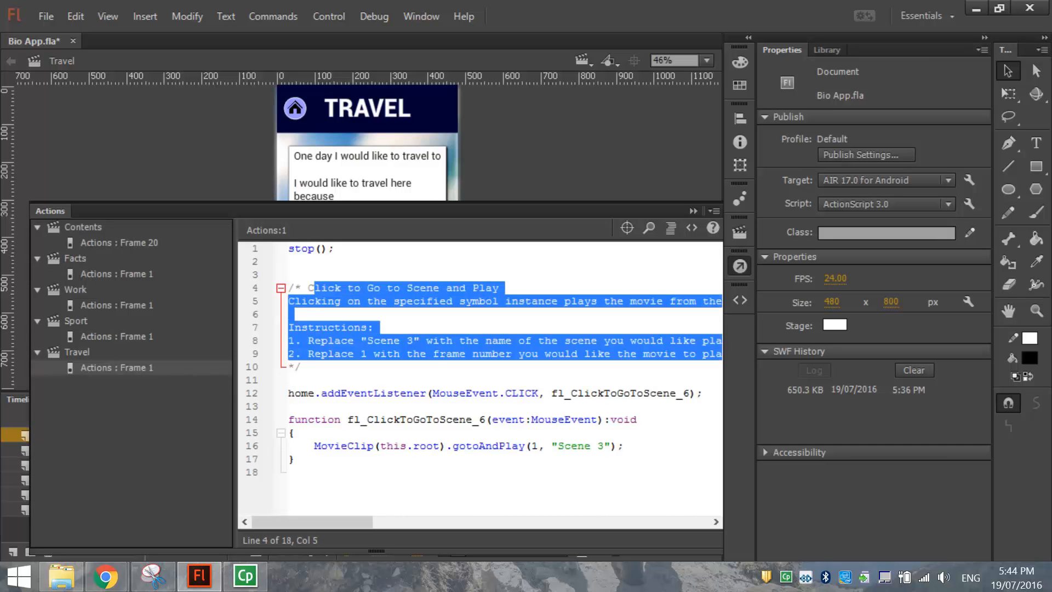
key(BackSpace)
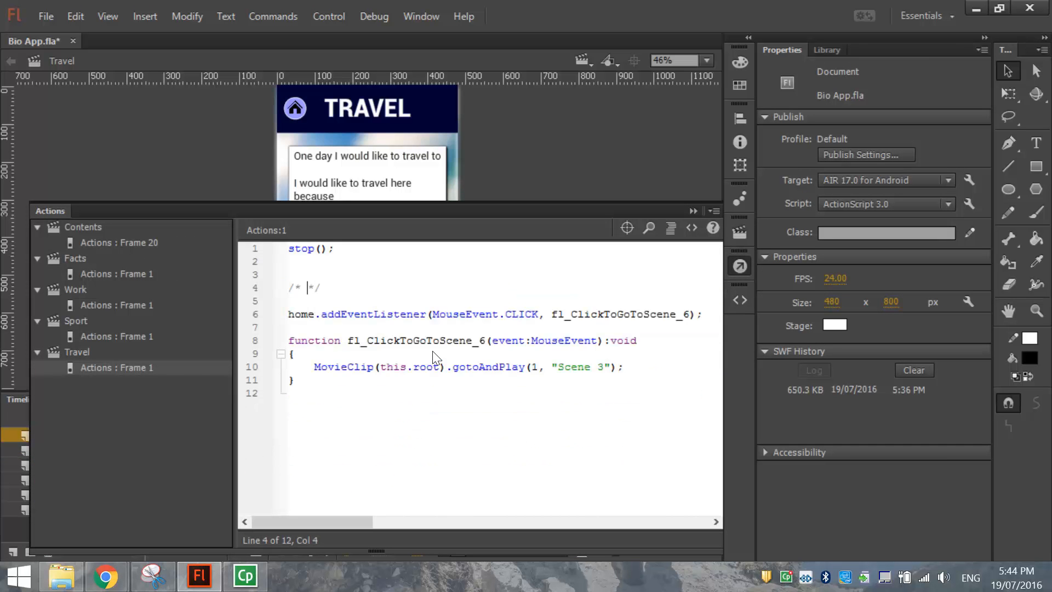
text(Home Button code)
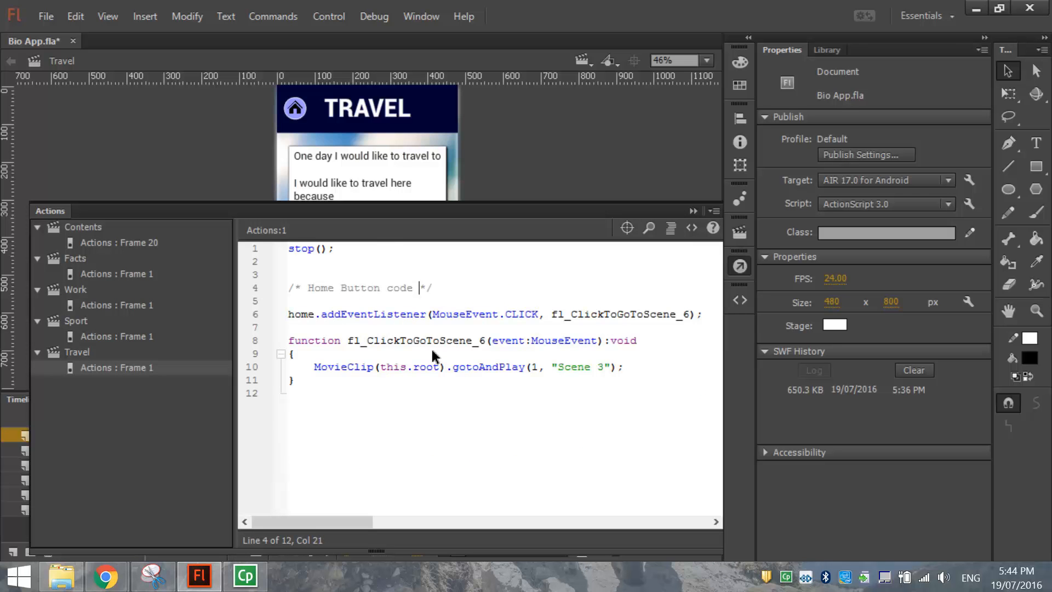
Change the snippet's target scene from 'Scene 3' to 'Contents'.
drag(557, 367, 600, 366)
text(Contents)
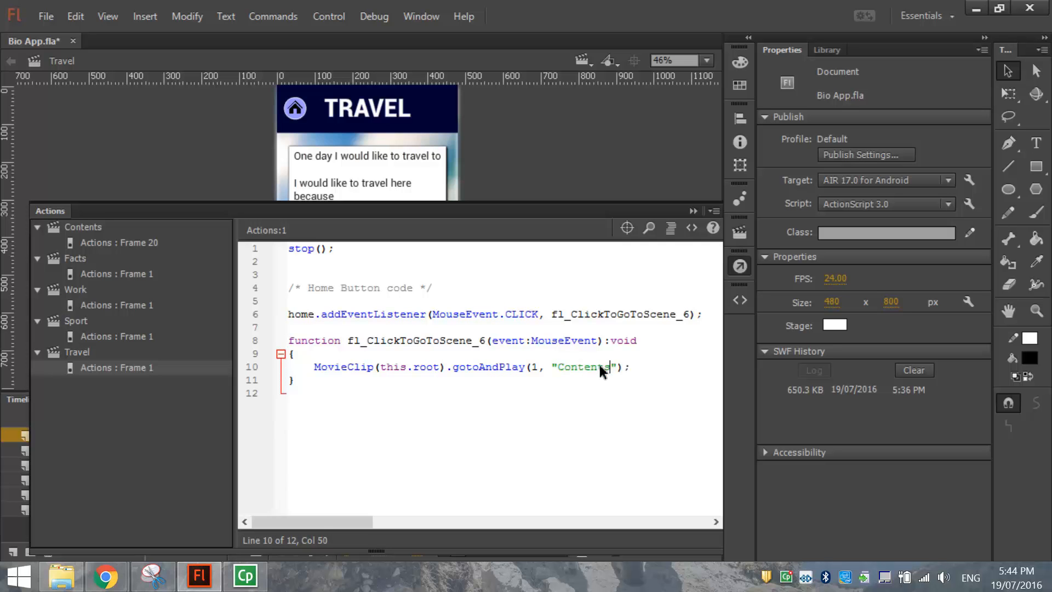
double_click(584, 366)
click(289, 393)
key(Left)
click(741, 263)
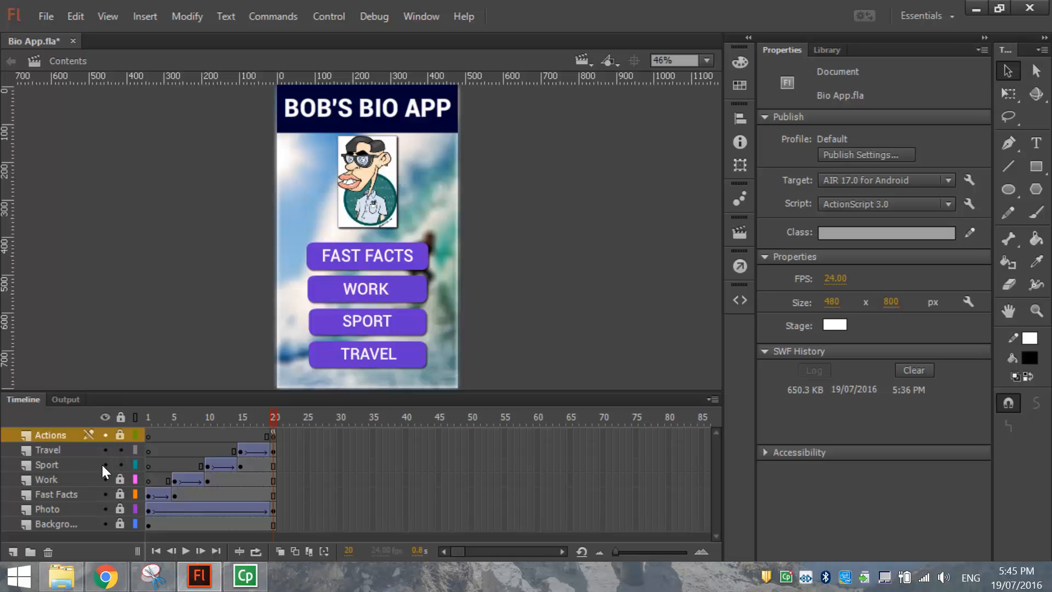
Give the SPORT button the instance name 'sport'.
click(403, 334)
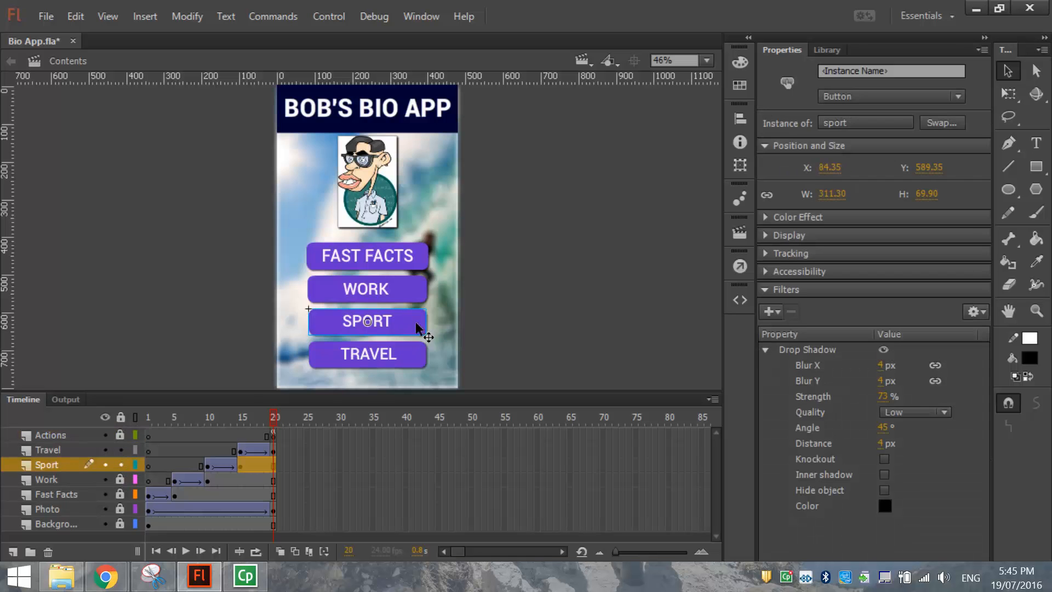
click(878, 73)
text(sport)
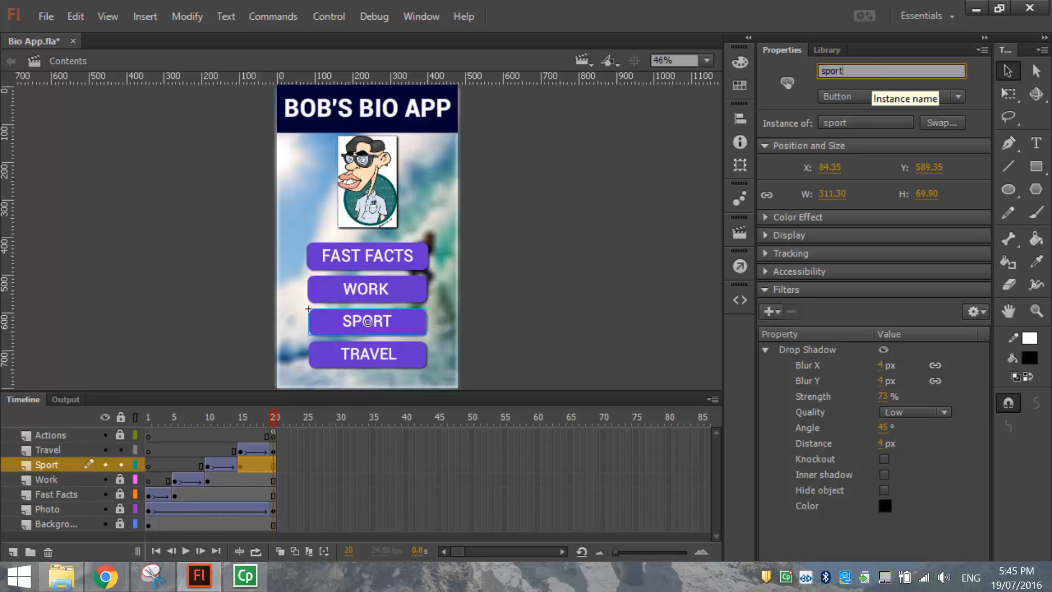
click(733, 266)
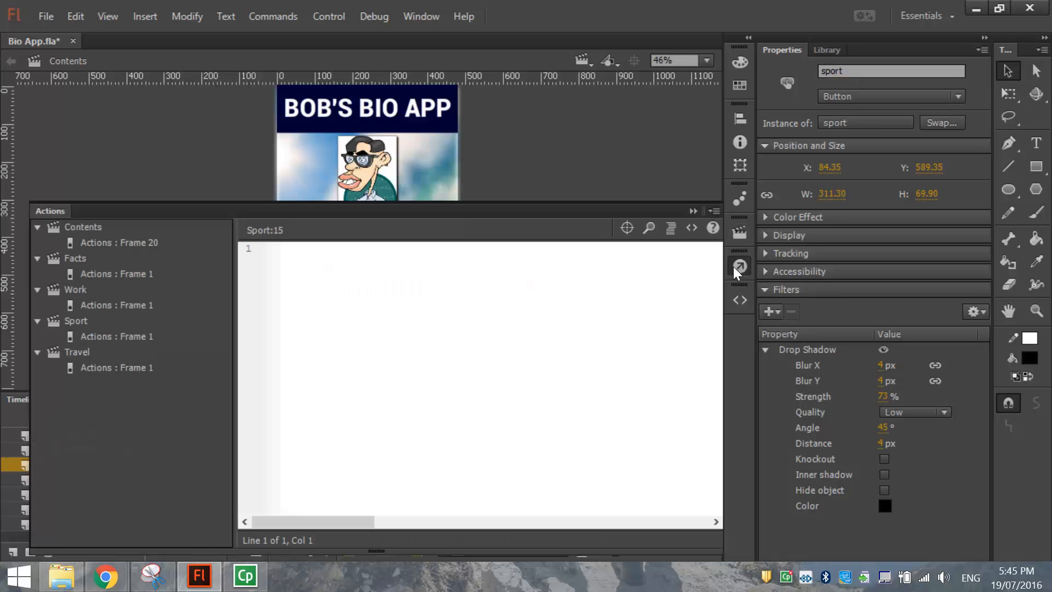
click(734, 265)
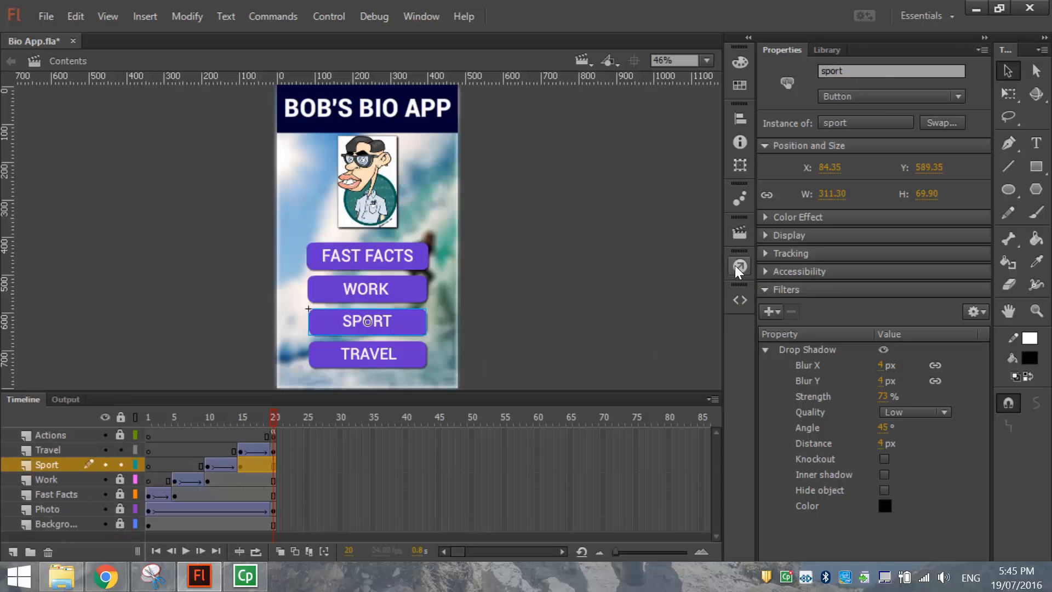
Add a Click to Go to Scene and Play snippet for the sport button, commented 'Sport Button code'.
click(739, 301)
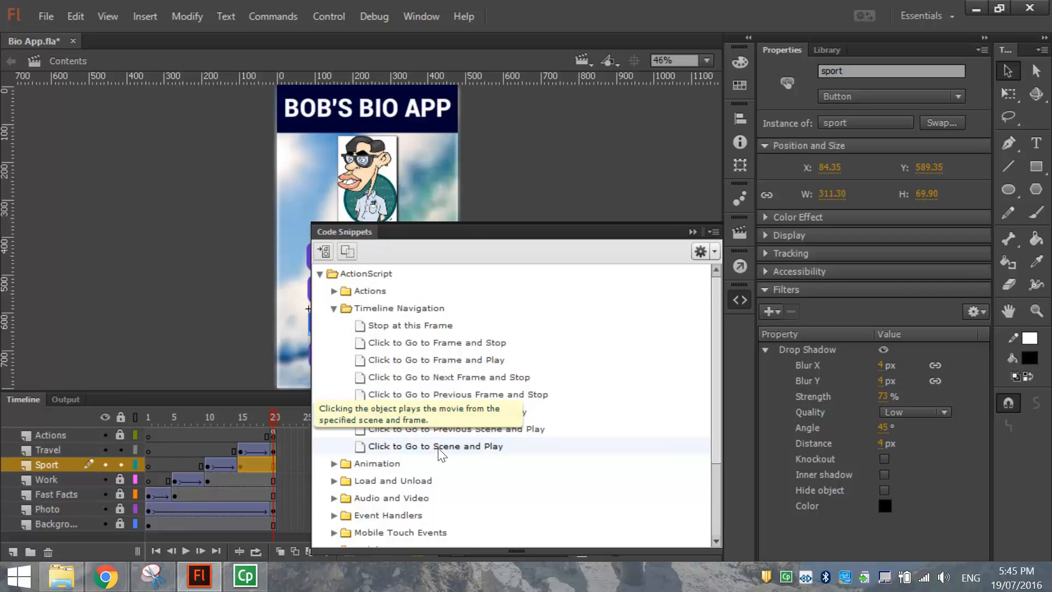
double_click(455, 446)
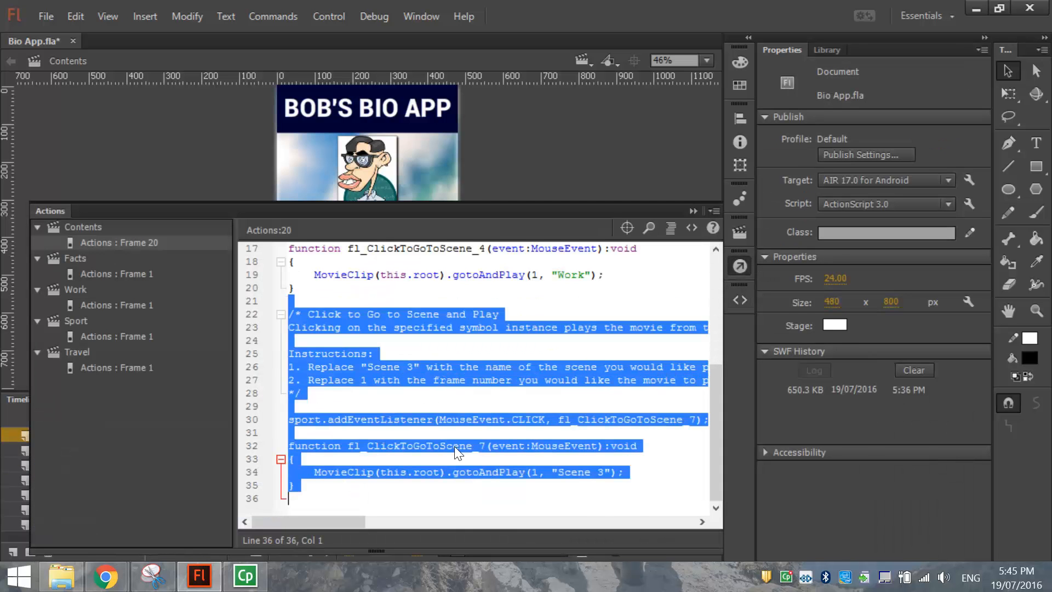
click(454, 446)
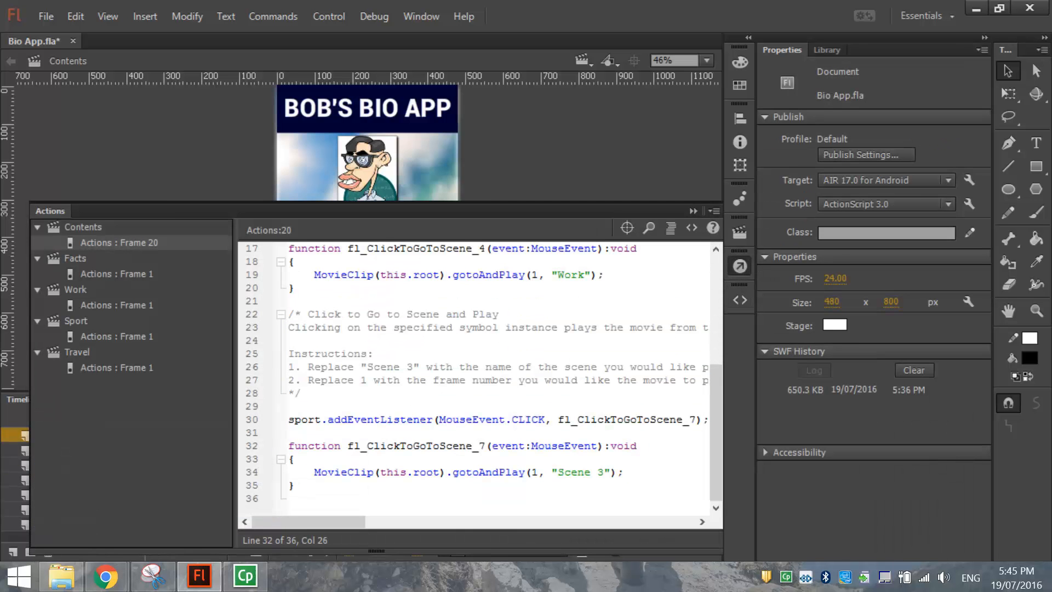
drag(288, 393, 306, 314)
text(Sport Button code */)
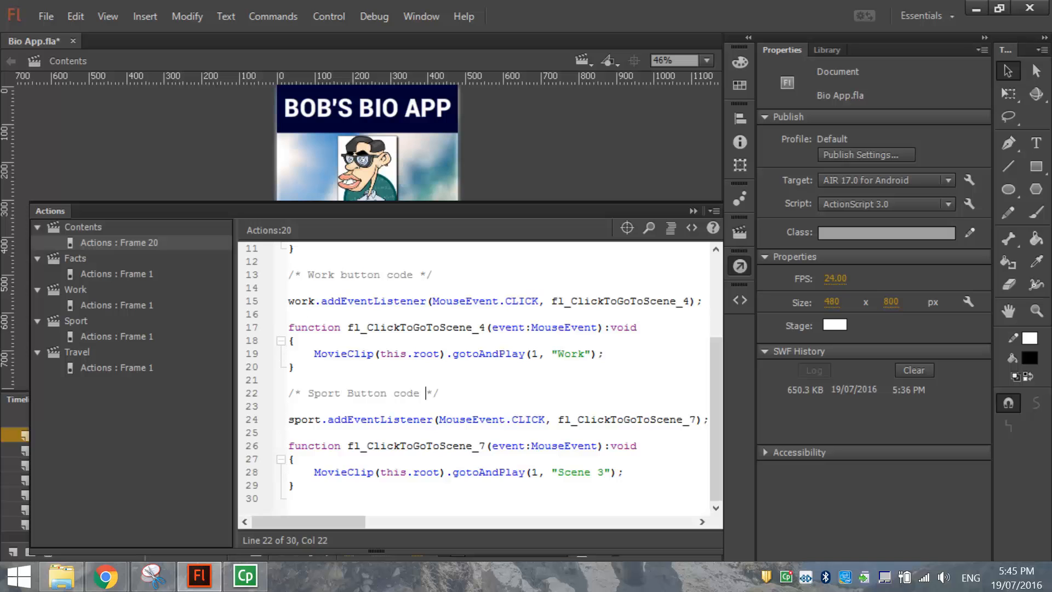
click(582, 60)
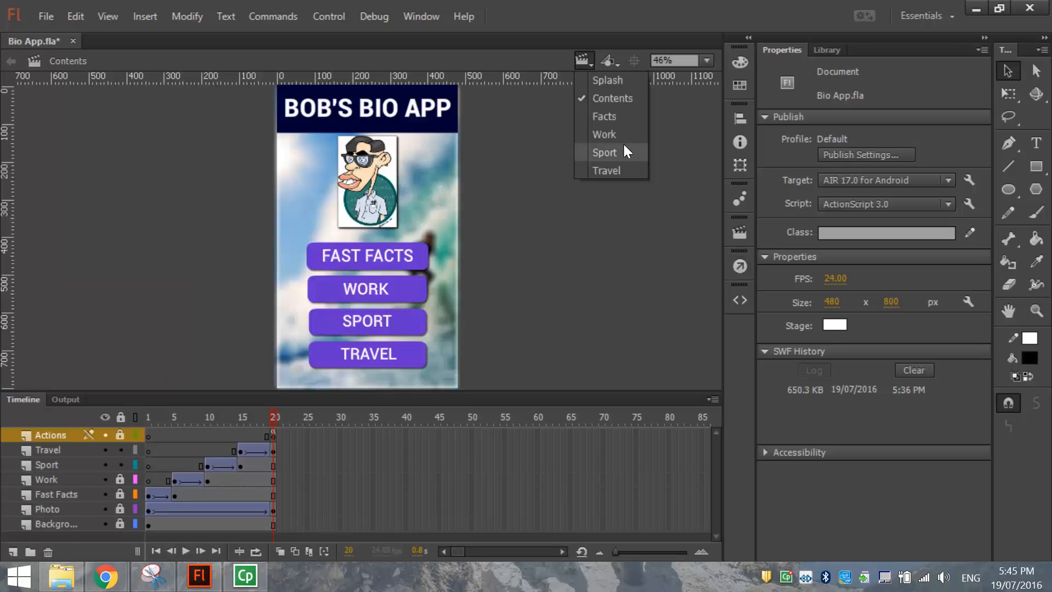
click(484, 289)
In the frame 20 code, change the target on line 28 from 'Scene 3' to 'Sport'.
click(273, 436)
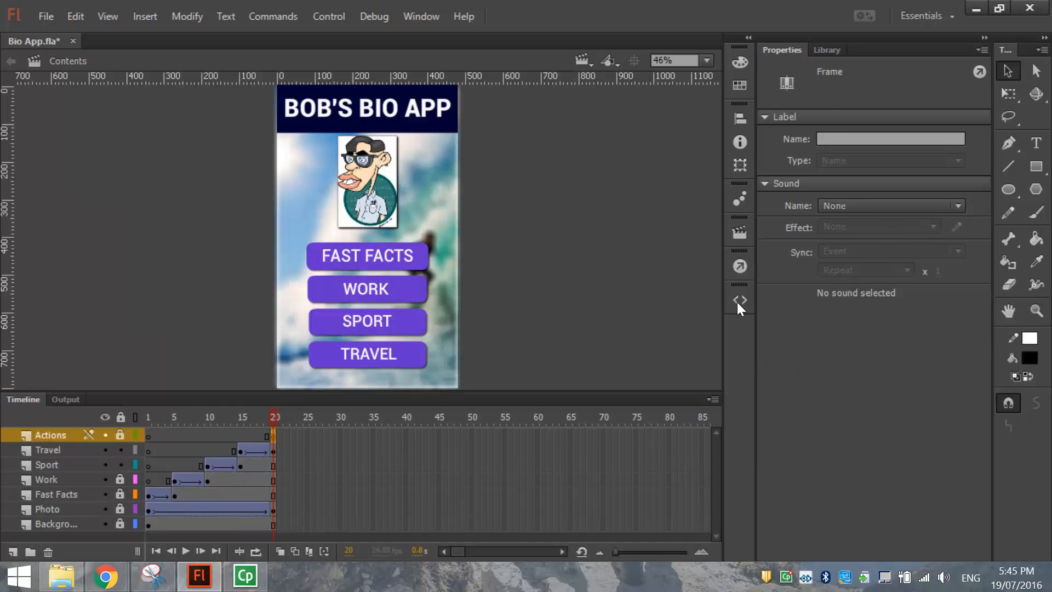
click(740, 267)
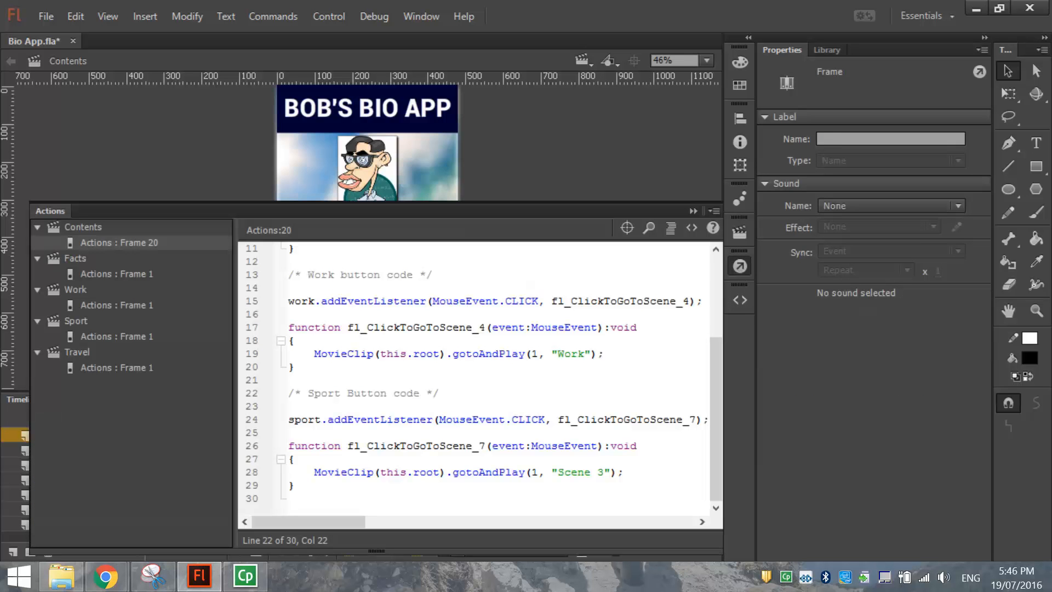
drag(558, 473, 605, 474)
text(Sport)
double_click(304, 420)
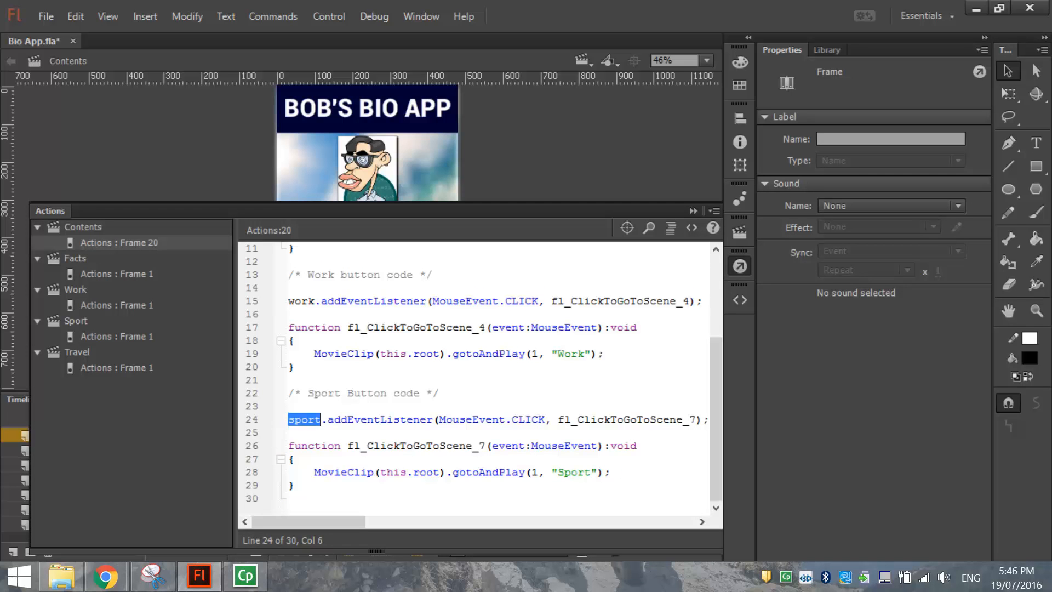
drag(439, 420, 548, 434)
drag(558, 472, 591, 473)
click(294, 485)
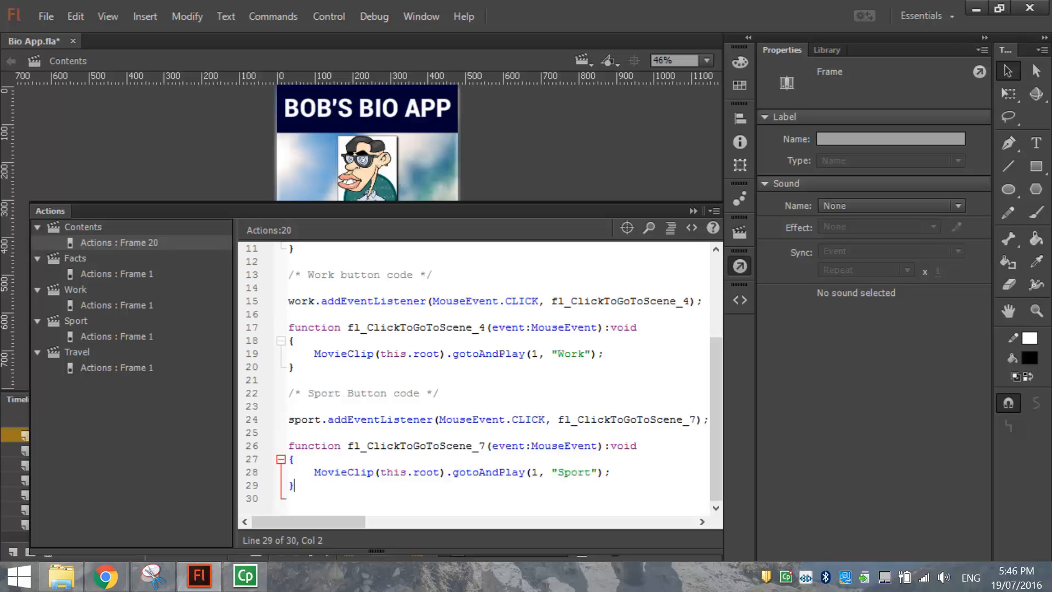
click(735, 270)
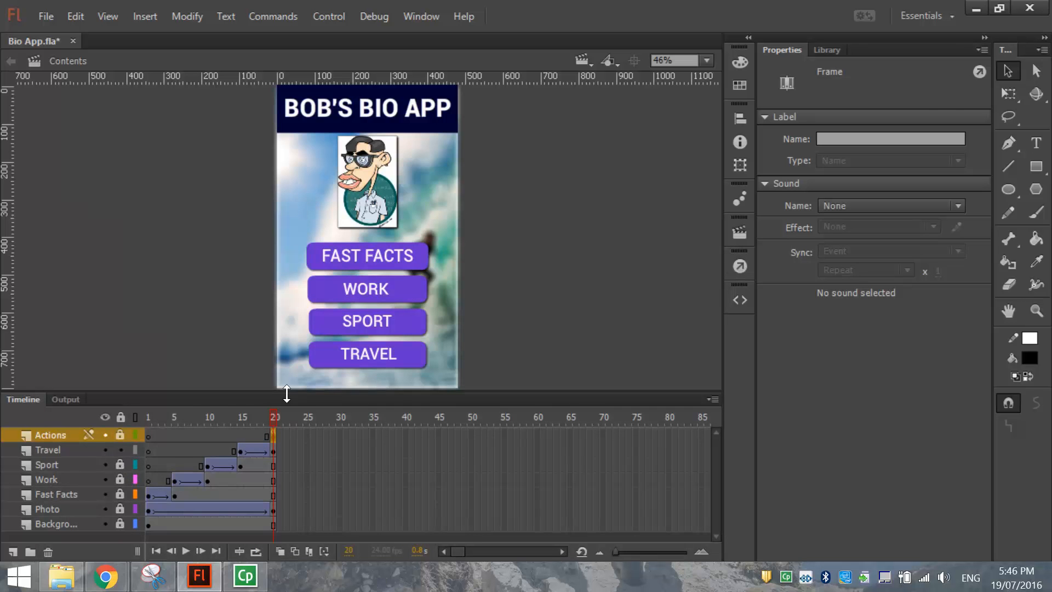
Give the TRAVEL button the instance name 'travel'.
click(405, 357)
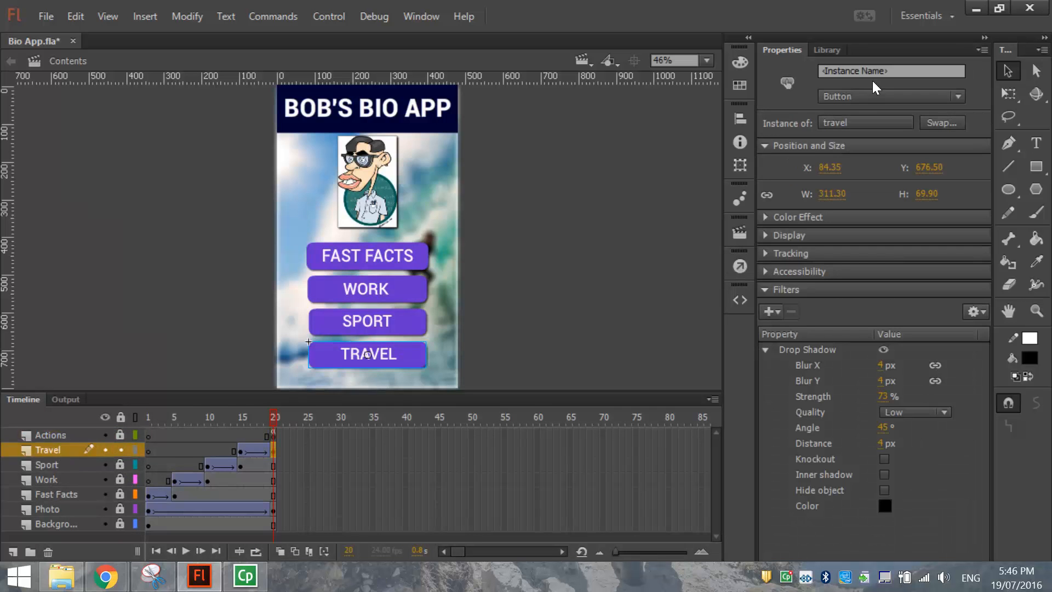
click(903, 70)
text(travel)
click(591, 141)
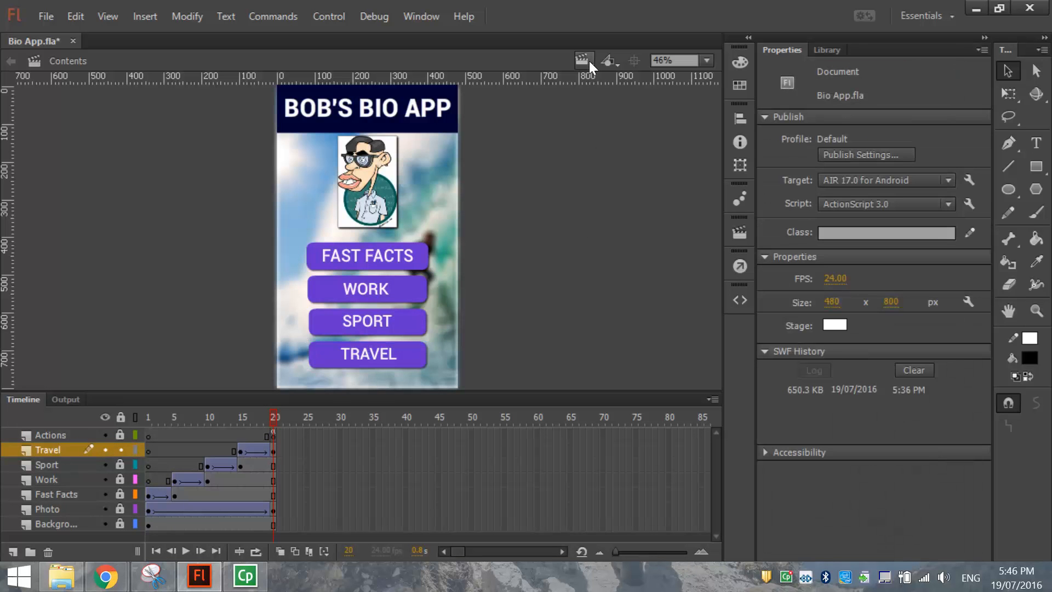
click(588, 62)
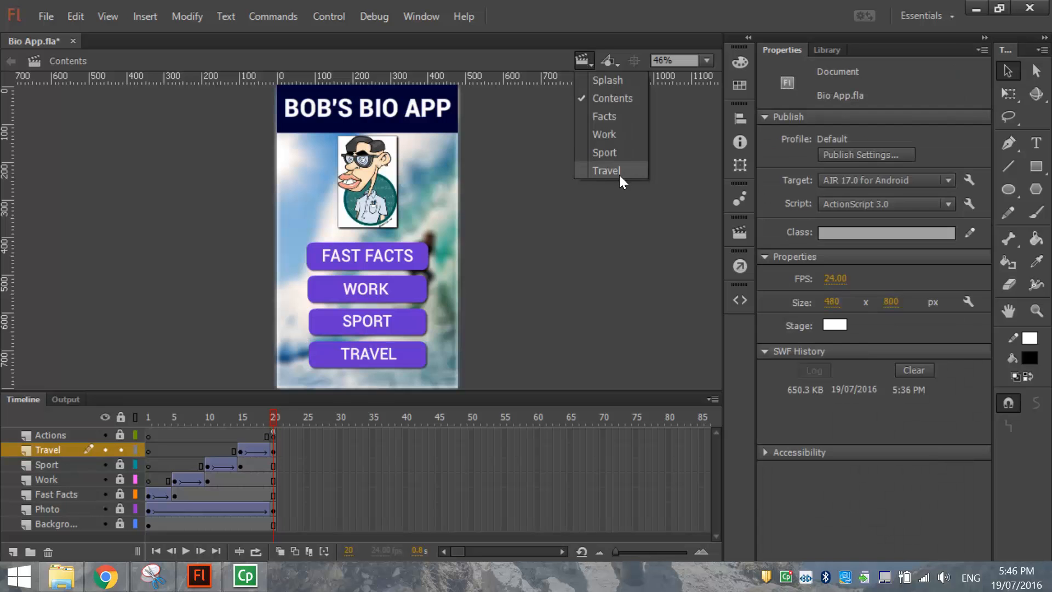
key(Escape)
click(414, 358)
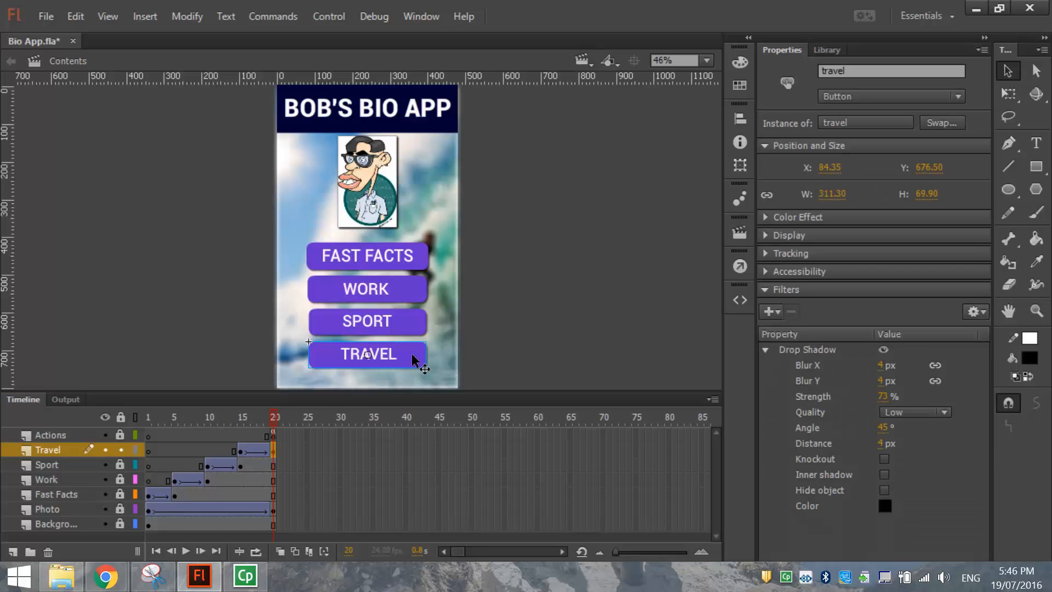
Add a Click to Go to Scene and Play snippet for TRAVEL, commented 'Travel button code'.
click(741, 300)
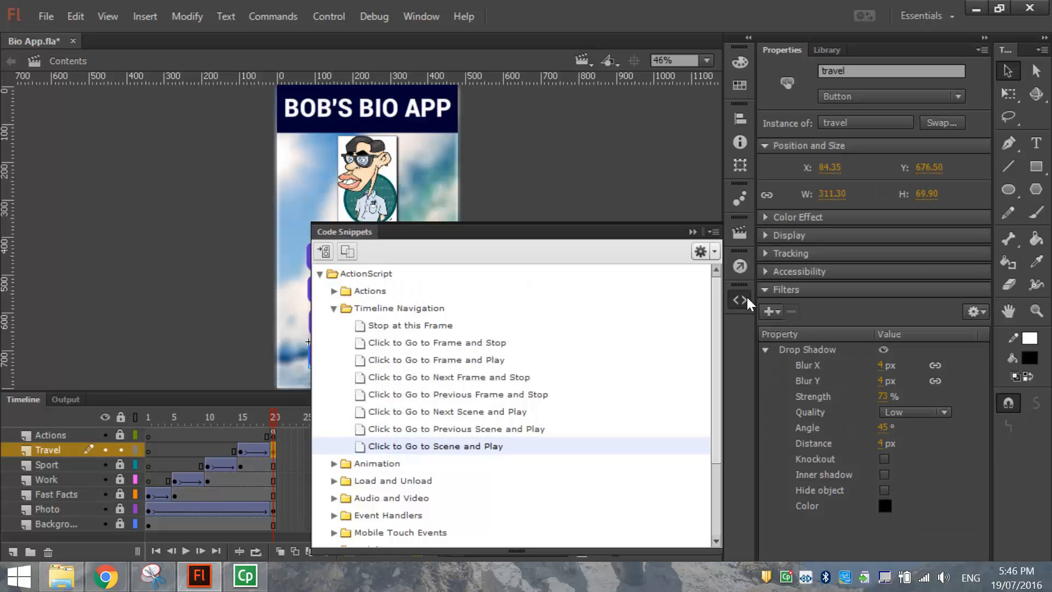
double_click(445, 447)
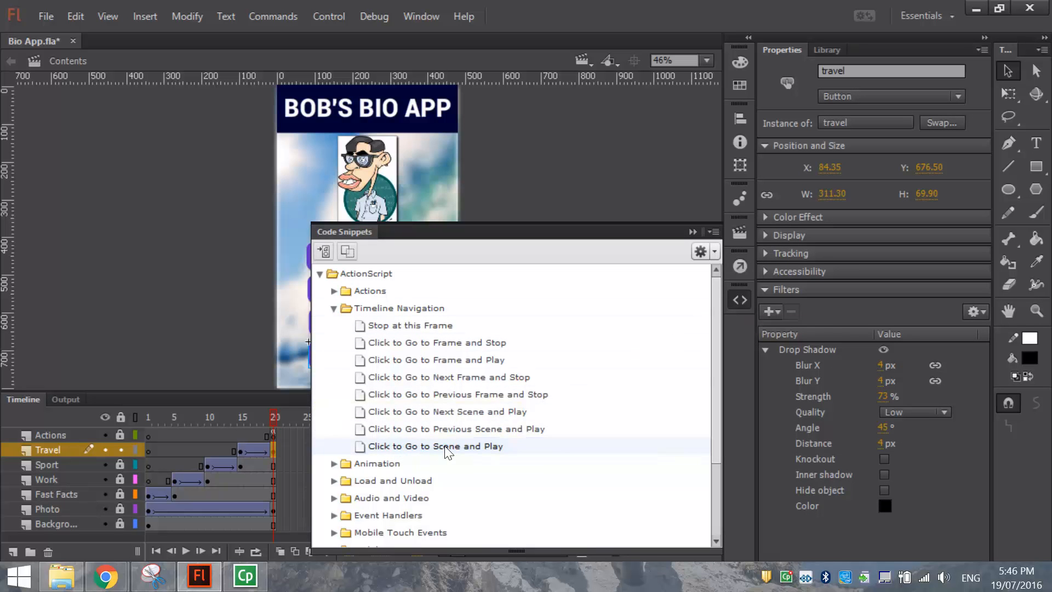
click(359, 420)
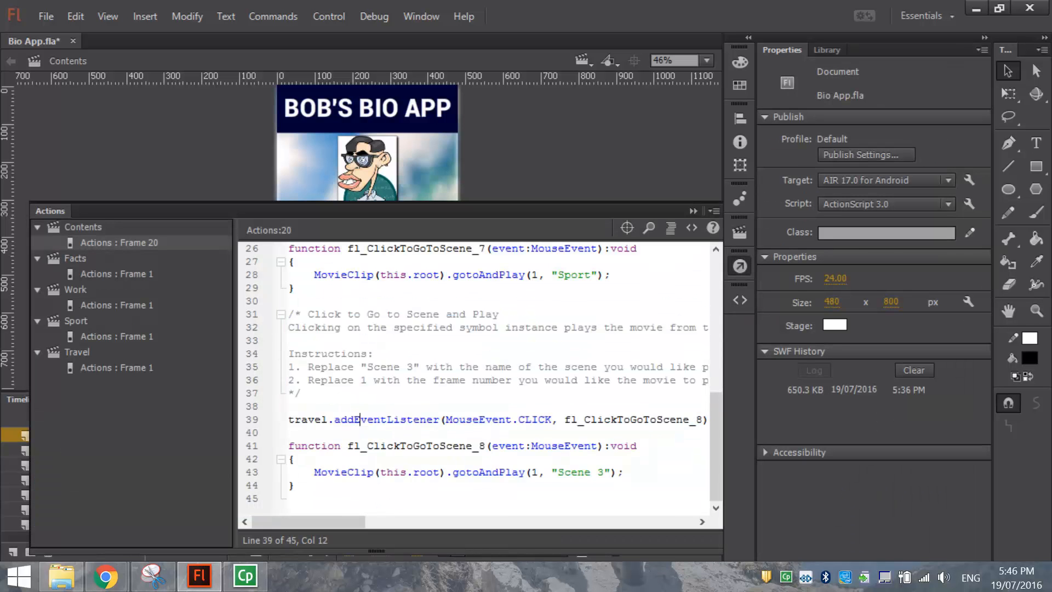
drag(290, 393, 308, 314)
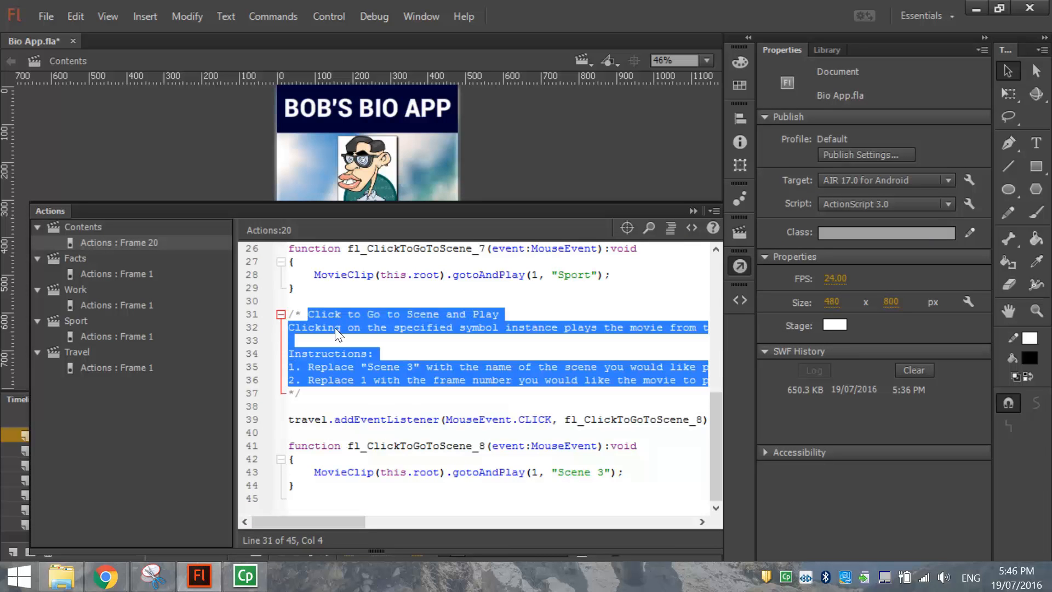
key(Delete)
text(Travel button code)
Fix the Sport button comment and set the travel snippet's target scene to 'Travel'.
click(353, 275)
text(b)
drag(558, 471, 603, 472)
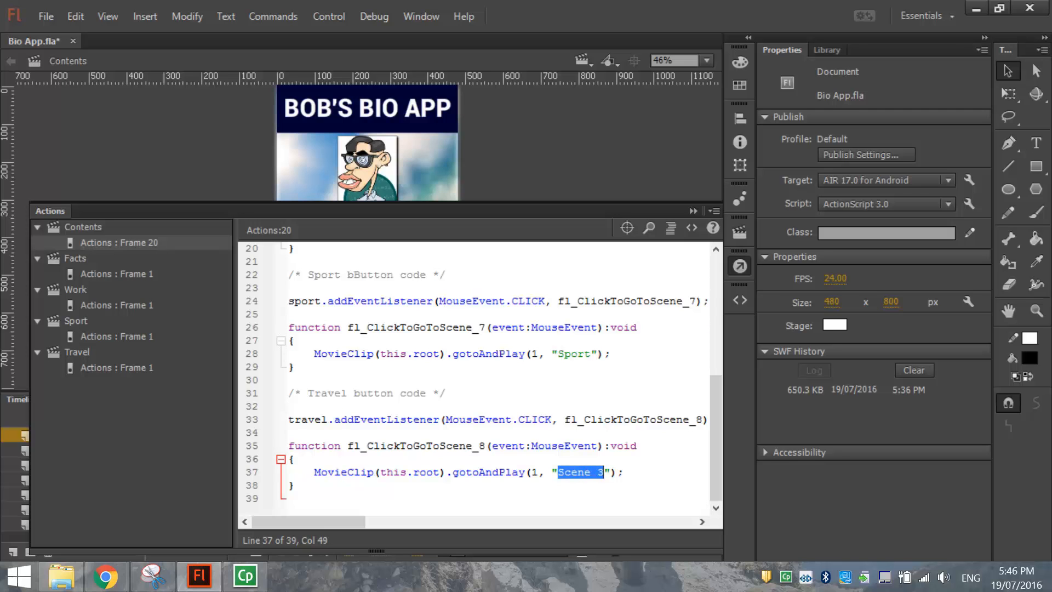
text(Travel)
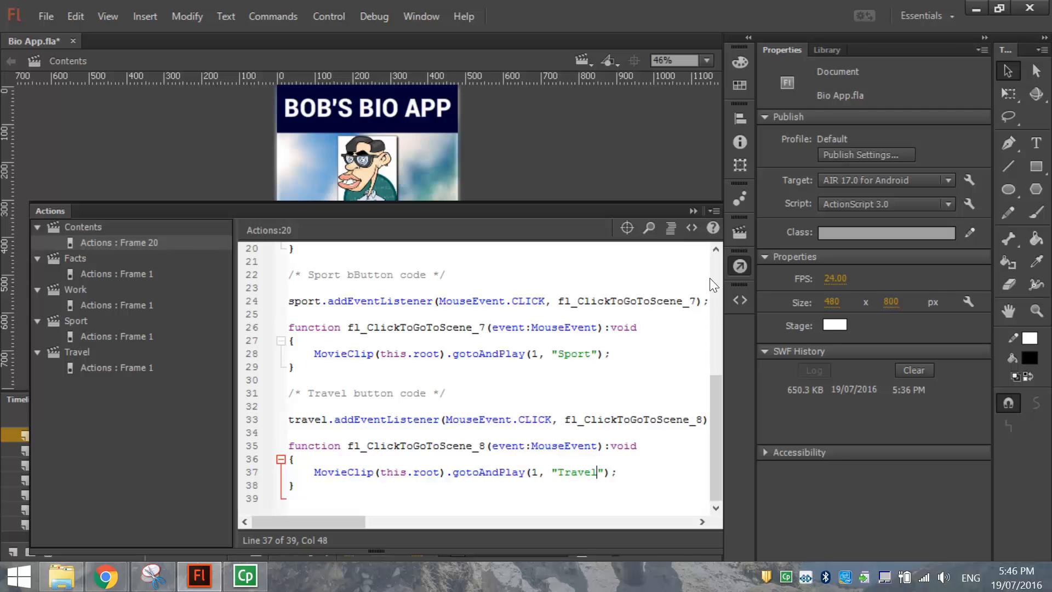
click(745, 264)
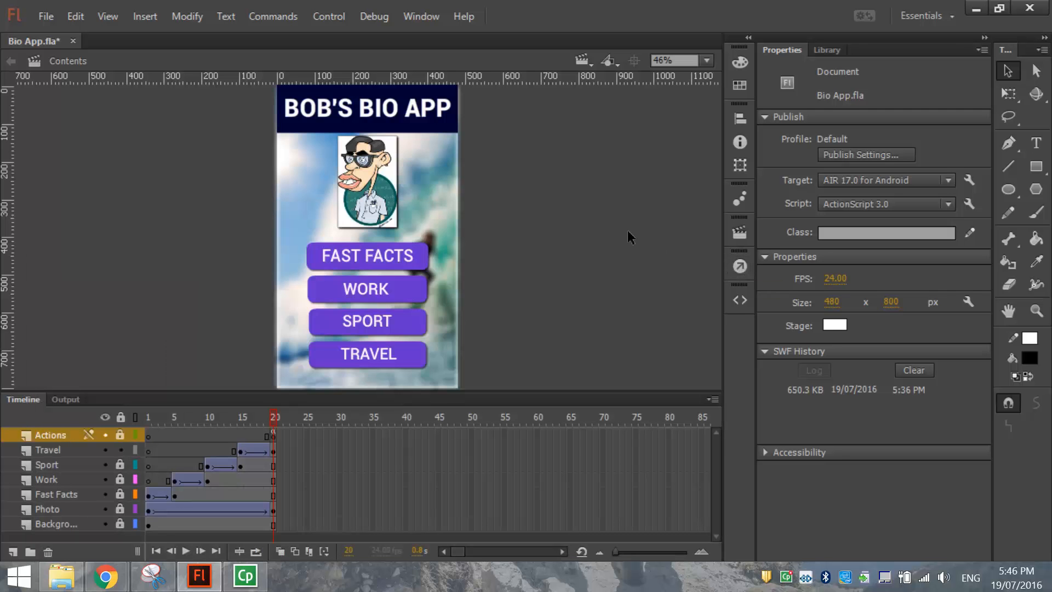
Save the Bio App, then test it and confirm SPORT opens the Sport page.
click(44, 15)
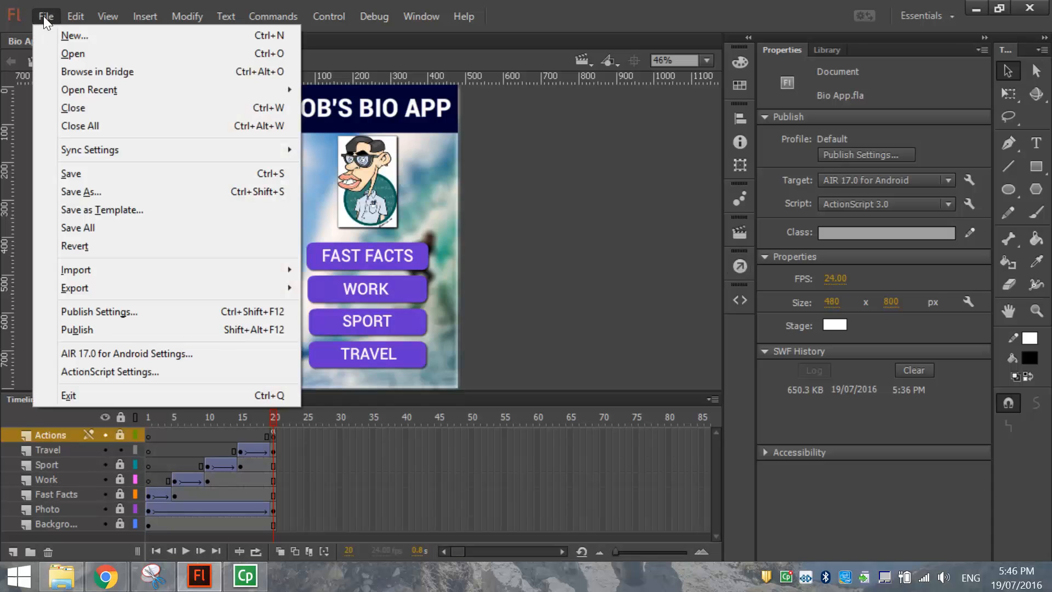
click(71, 172)
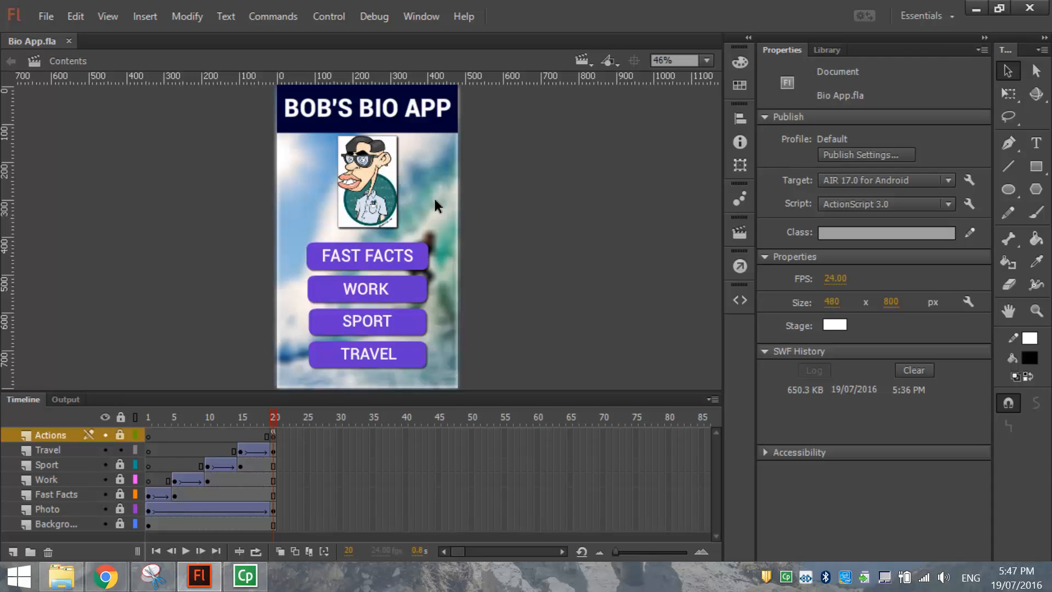
key(ctrl+Return)
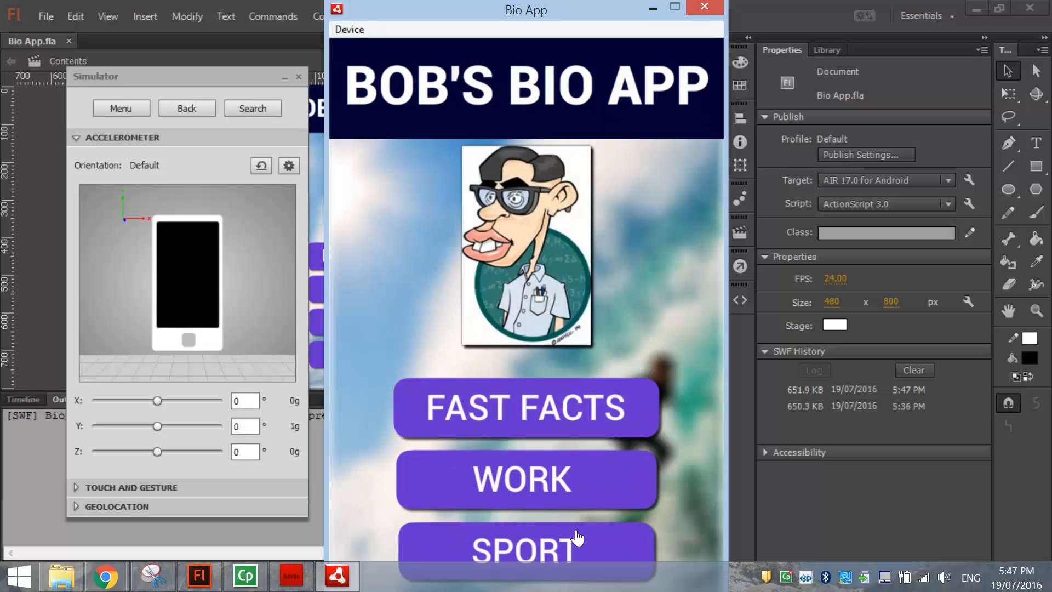
click(611, 544)
click(704, 7)
Open Bio App.swf from the My Bio App folder in Flash Player.
click(61, 575)
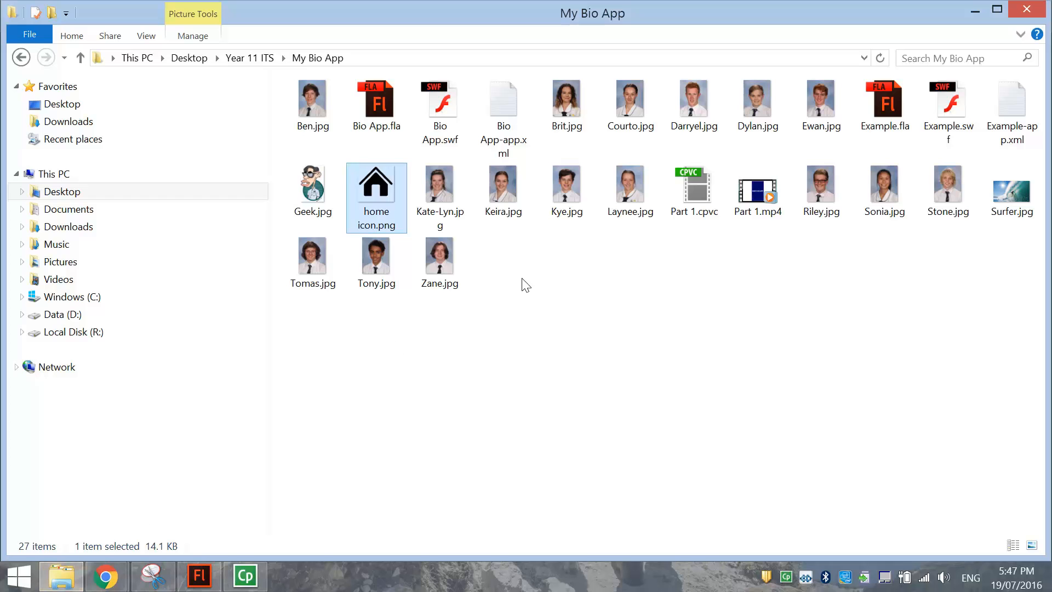
click(445, 107)
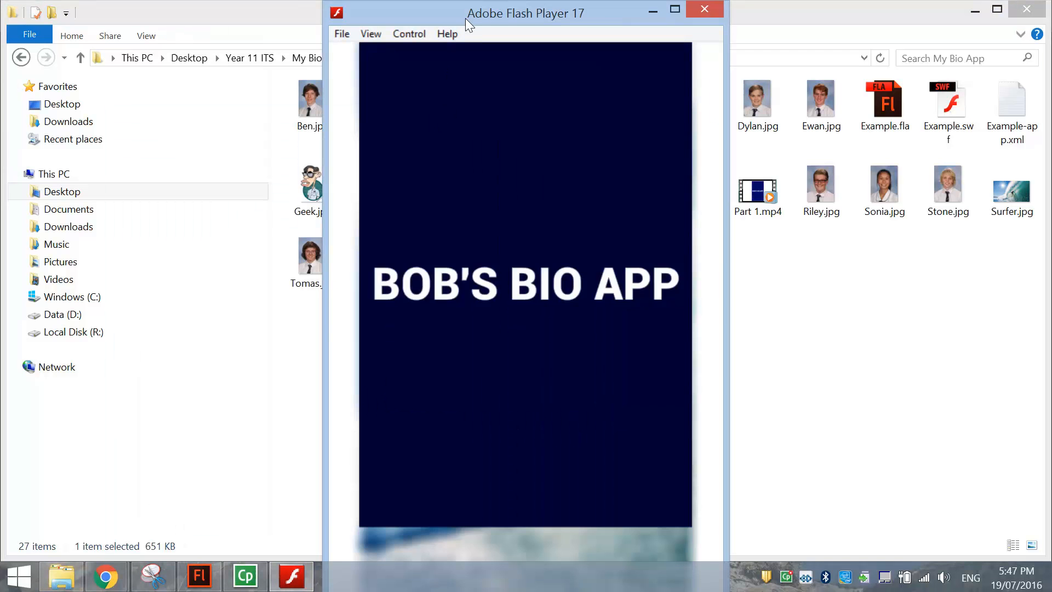
double_click(466, 12)
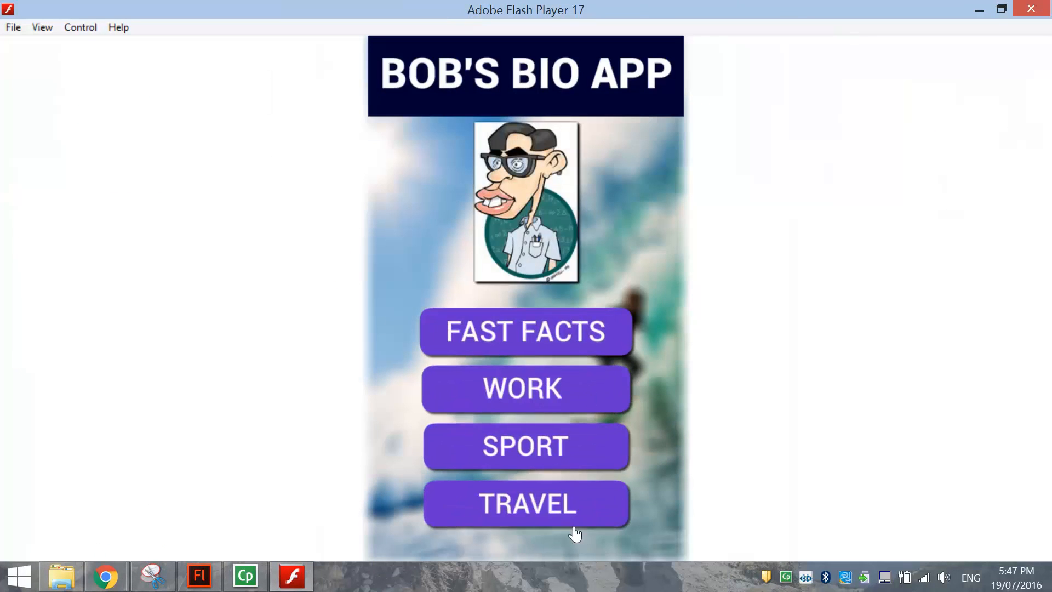
Confirm TRAVEL opens the Travel page and home returns to the menu, then close Flash Player.
click(582, 524)
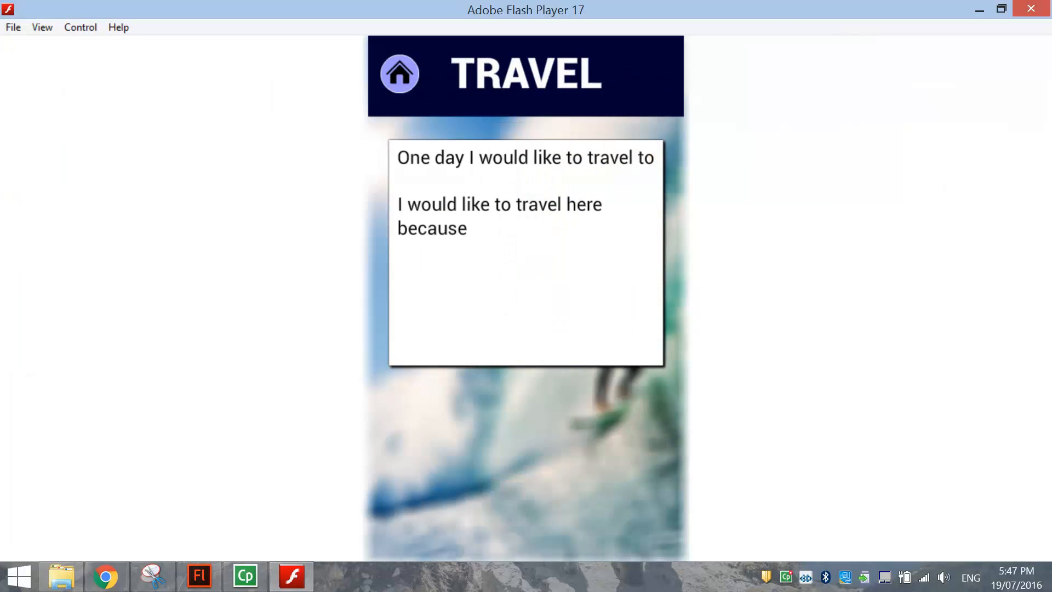
click(408, 80)
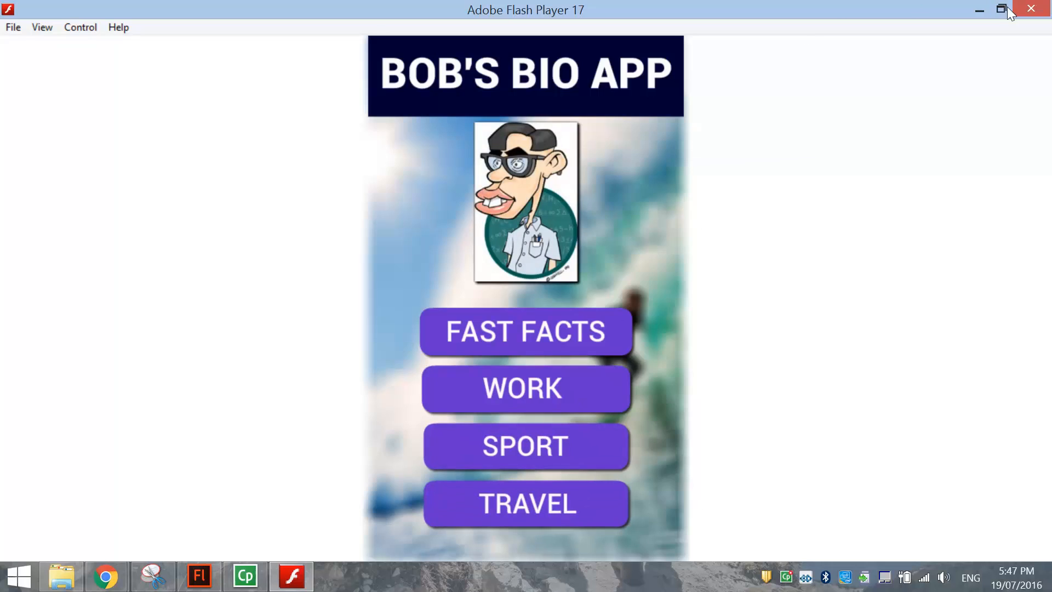
click(1030, 8)
click(199, 575)
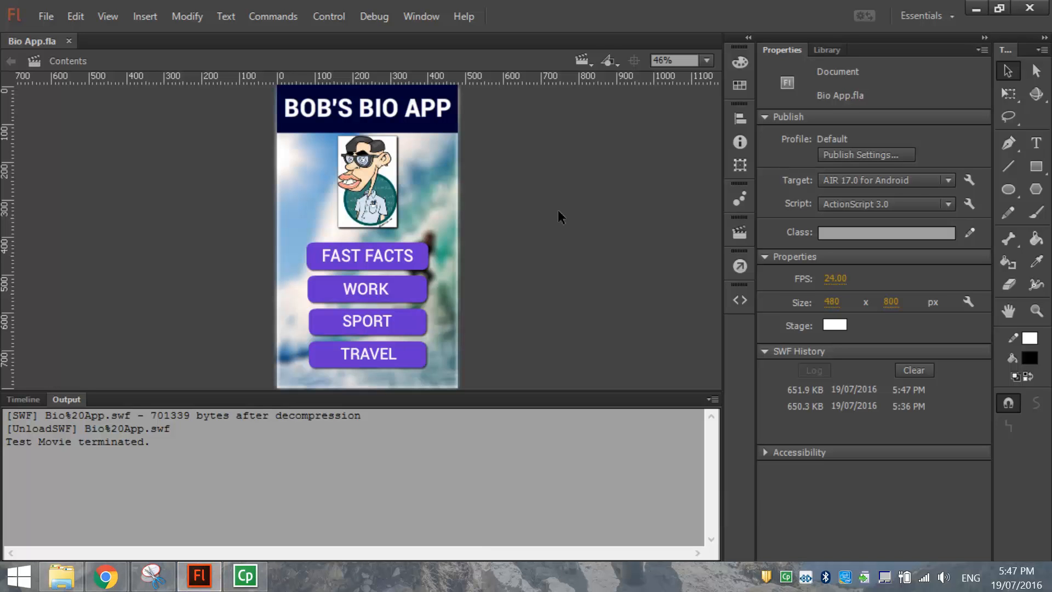